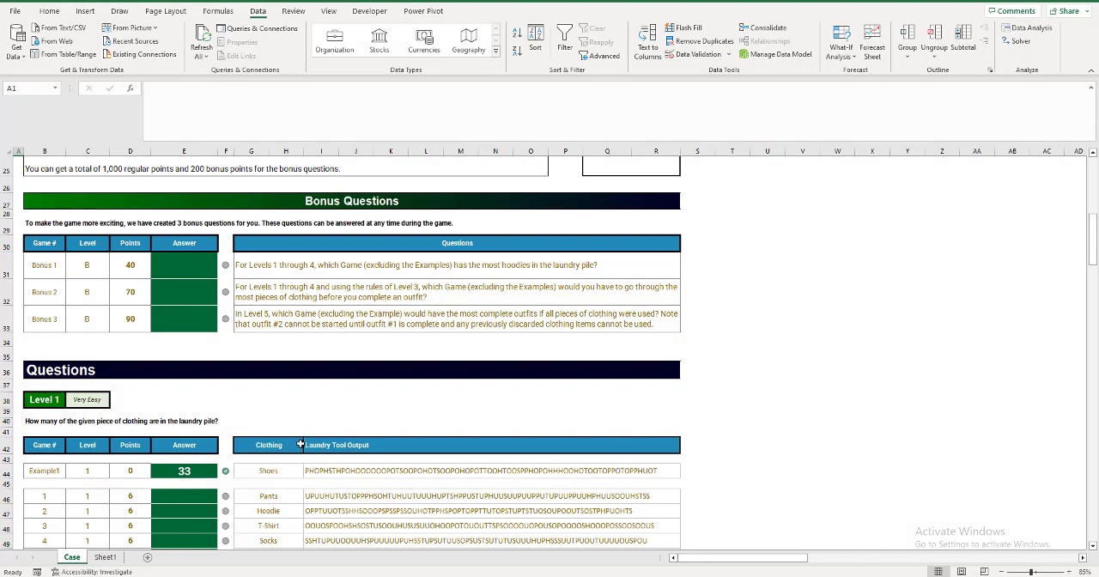
# Start an XLOOKUP formula in S46 beside the Level 1 Game 1 row, using clothing cell G46 as the lookup value.
pyautogui.scroll(-2, 300, 444)
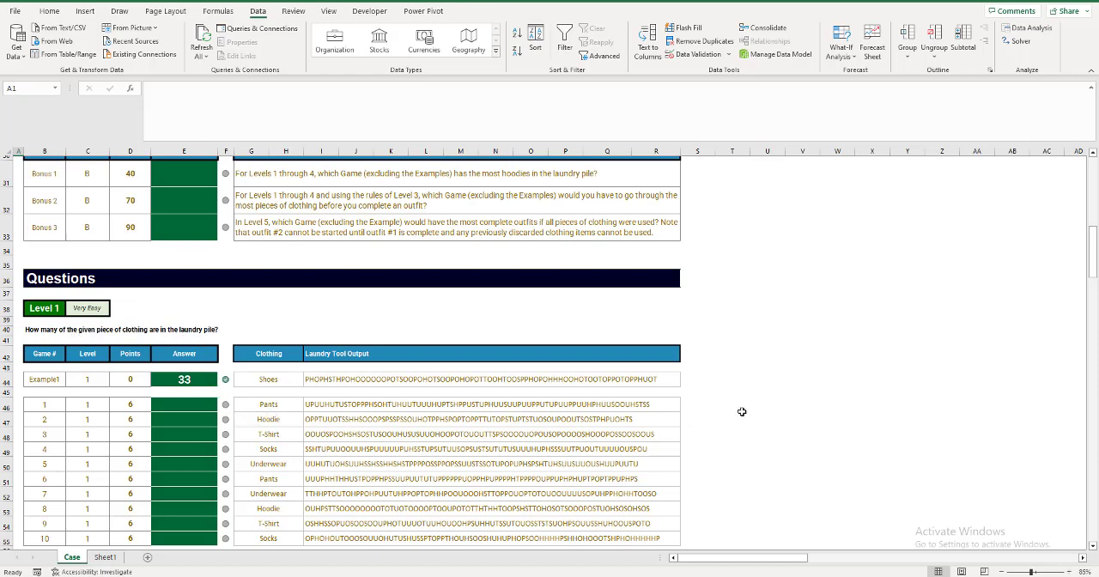
pyautogui.click(691, 404)
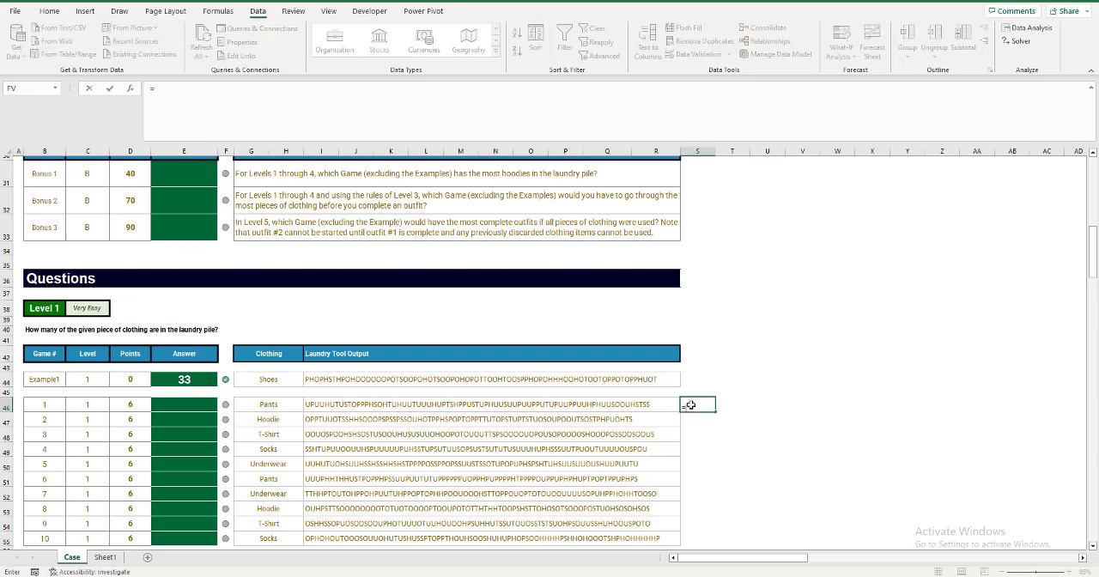
pyautogui.write('=')
pyautogui.click(284, 417)
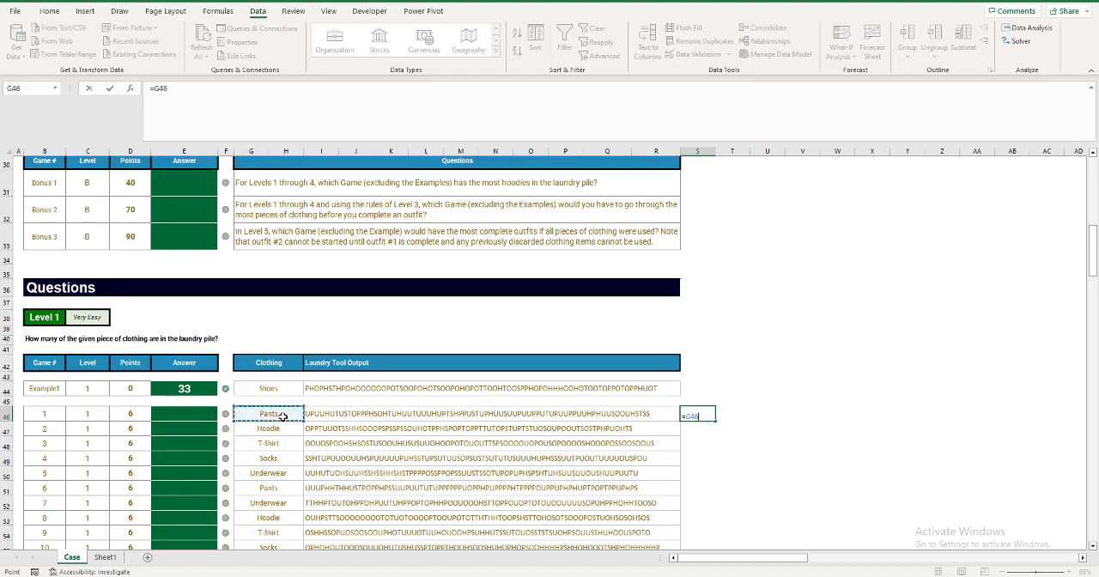
pyautogui.press('BackSpace')
pyautogui.press('BackSpace')
pyautogui.press('BackSpace')
pyautogui.write('xl')
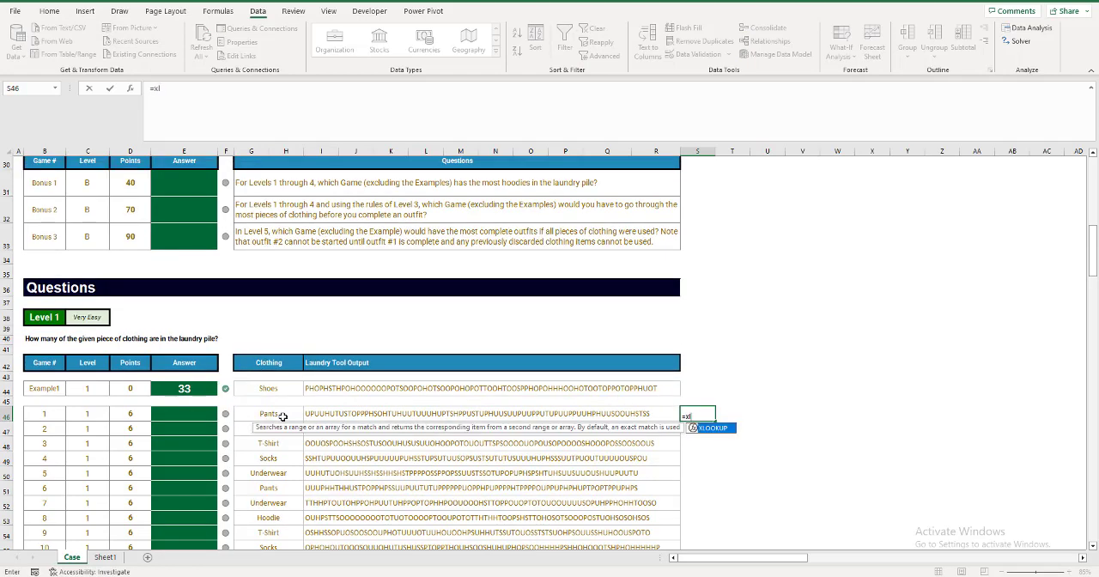
pyautogui.press('Tab')
pyautogui.press('Left')
pyautogui.press('Left')
pyautogui.press('Left')
pyautogui.press('Left')
pyautogui.press('Left')
pyautogui.press('Left')
pyautogui.press('Left')
pyautogui.press('Left')
pyautogui.press('Left')
pyautogui.press('Left')
pyautogui.press('Left')
pyautogui.press('Left')
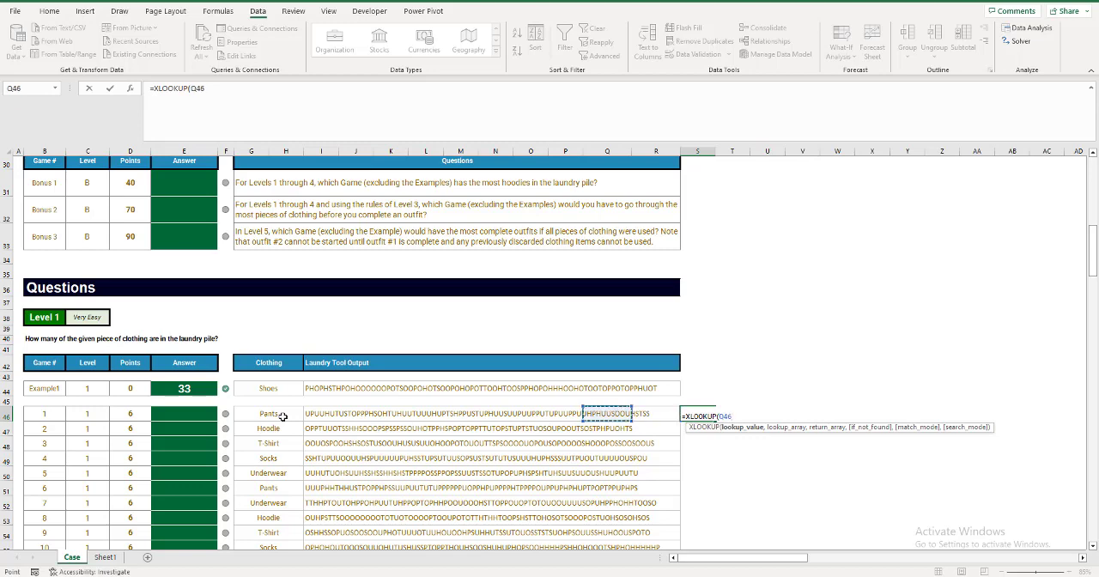
pyautogui.write(',')
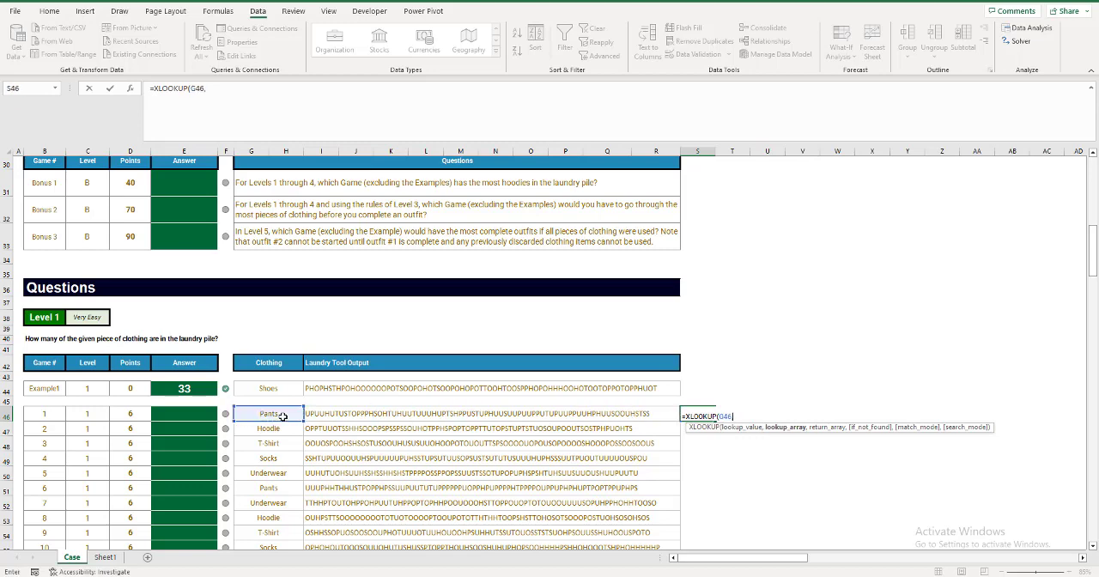
# Set the XLOOKUP's lookup array to the Laundry Tool clothing names as the absolute range $Q$14:$Q$19.
pyautogui.press('Up')
pyautogui.press('Up')
pyautogui.press('Up')
pyautogui.press('Up')
pyautogui.press('Up')
pyautogui.press('Up')
pyautogui.press('Up')
pyautogui.press('Up')
pyautogui.press('Up')
pyautogui.press('Up')
pyautogui.press('Up')
pyautogui.press('Up')
pyautogui.press('Up')
pyautogui.press('Up')
pyautogui.press('Up')
pyautogui.press('Up')
pyautogui.press('Up')
pyautogui.press('Up')
pyautogui.press('Up')
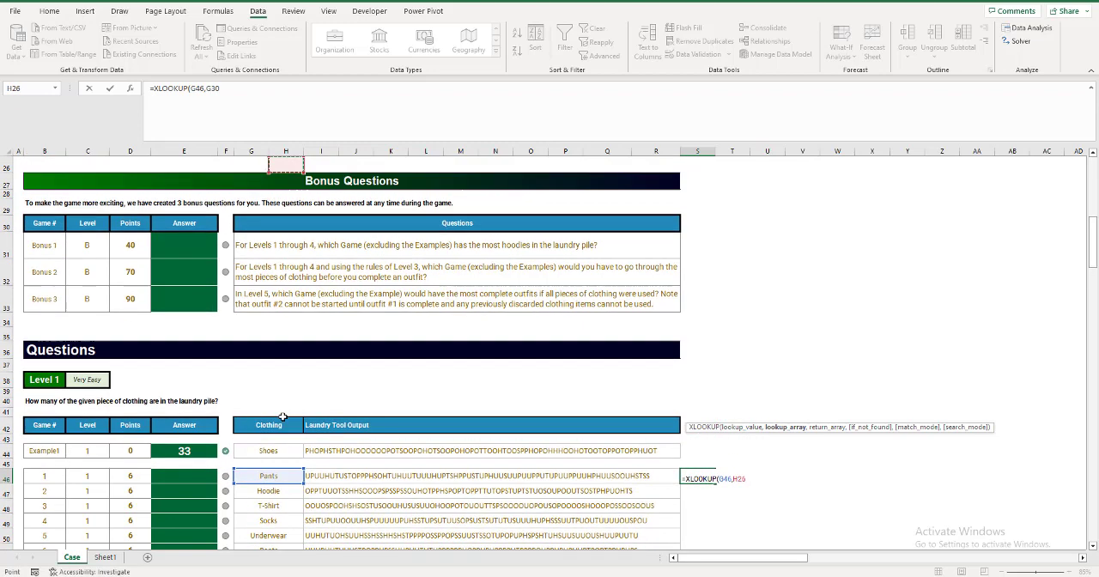
pyautogui.press('Right')
pyautogui.press('Right')
pyautogui.press('Right')
pyautogui.press('Right')
pyautogui.press('Right')
pyautogui.press('Right')
pyautogui.press('Right')
pyautogui.press('Right')
pyautogui.press('Right')
pyautogui.press('Right')
pyautogui.press('Right')
pyautogui.press('Right')
pyautogui.press('Up')
pyautogui.press('Up')
pyautogui.press('Up')
pyautogui.press('Up')
pyautogui.press('Up')
pyautogui.press('Up')
pyautogui.press('Up')
pyautogui.press('Up')
pyautogui.press('Up')
pyautogui.press('Up')
pyautogui.press('Up')
pyautogui.press('Up')
pyautogui.press('Up')
pyautogui.press('Up')
pyautogui.press('Up')
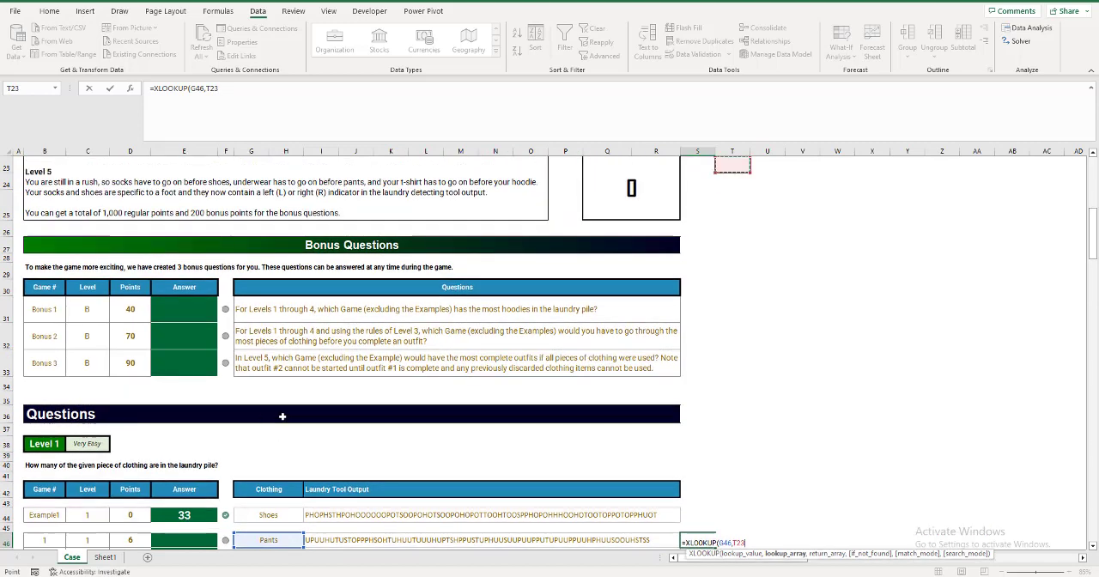
pyautogui.press('Left')
pyautogui.press('Left')
pyautogui.press('Left')
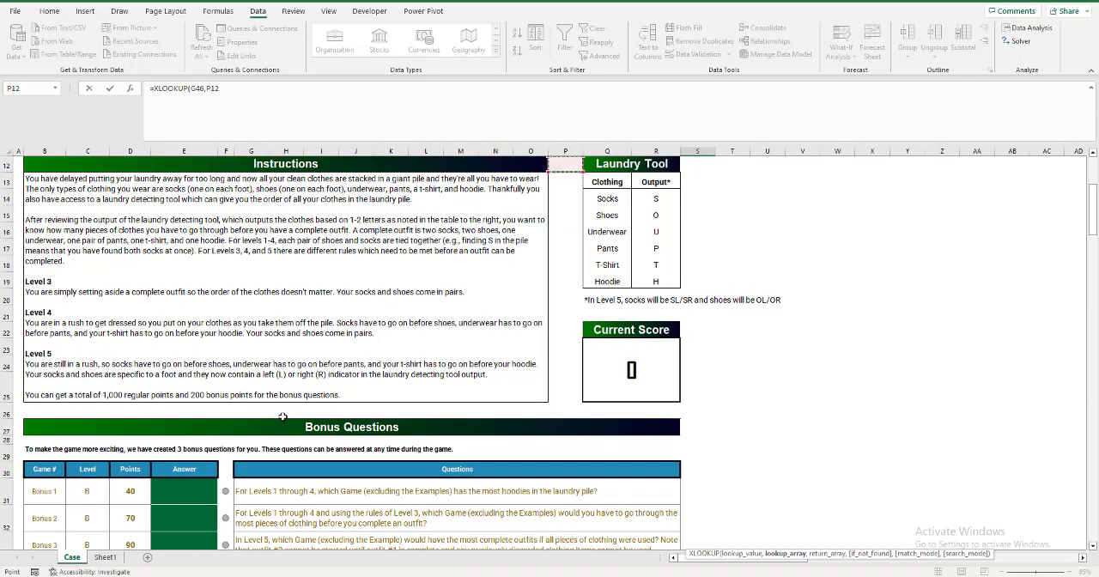
pyautogui.press('Down')
pyautogui.press('Down')
pyautogui.hotkey('ctrl', 'shift', 'Down')
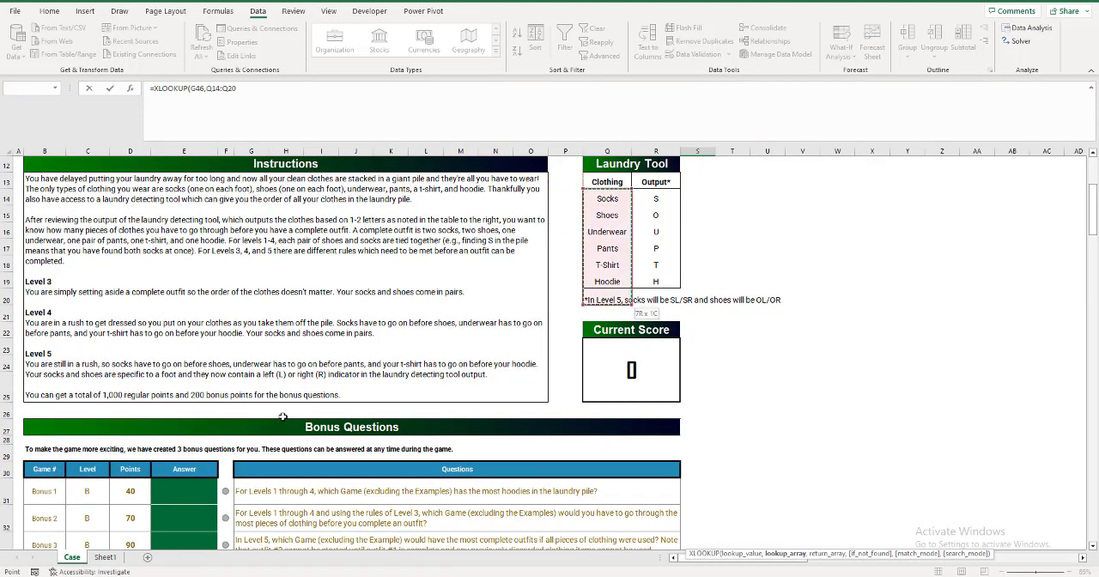
pyautogui.hotkey('shift', 'Up')
pyautogui.press('F4')
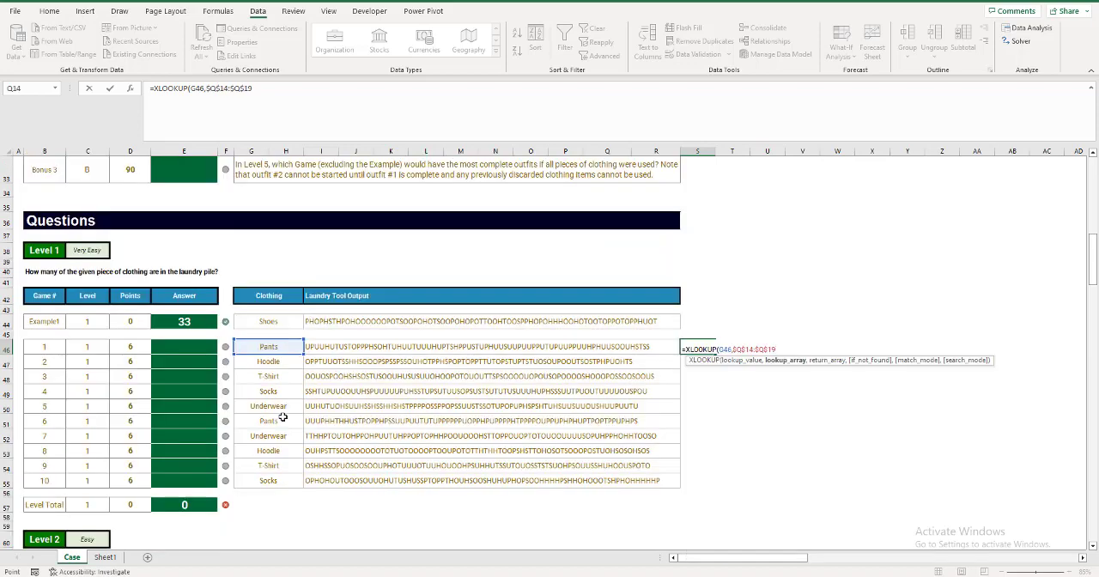
# Set the return array to the Laundry Tool output codes as $R$14:$R$19 and enter the XLOOKUP formula.
pyautogui.write(',')
pyautogui.press('Up')
pyautogui.press('Up')
pyautogui.press('Up')
pyautogui.press('Up')
pyautogui.press('Up')
pyautogui.press('Up')
pyautogui.press('Up')
pyautogui.press('Up')
pyautogui.press('Up')
pyautogui.press('Up')
pyautogui.press('Up')
pyautogui.press('Up')
pyautogui.press('Up')
pyautogui.press('Up')
pyautogui.press('Up')
pyautogui.press('Up')
pyautogui.press('Up')
pyautogui.press('Up')
pyautogui.press('Up')
pyautogui.press('Up')
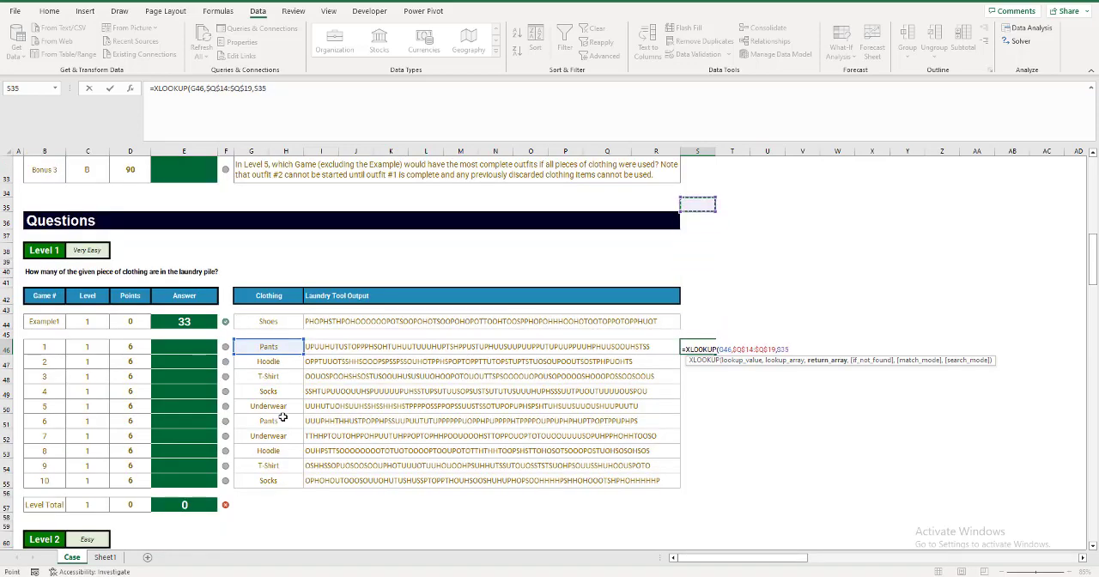
pyautogui.press('Up')
pyautogui.press('Up')
pyautogui.press('Up')
pyautogui.press('Up')
pyautogui.press('Up')
pyautogui.press('Up')
pyautogui.press('Up')
pyautogui.press('Up')
pyautogui.press('Up')
pyautogui.press('Up')
pyautogui.press('Up')
pyautogui.press('Up')
pyautogui.press('Up')
pyautogui.press('Up')
pyautogui.press('Up')
pyautogui.press('Up')
pyautogui.press('Up')
pyautogui.press('Up')
pyautogui.press('Up')
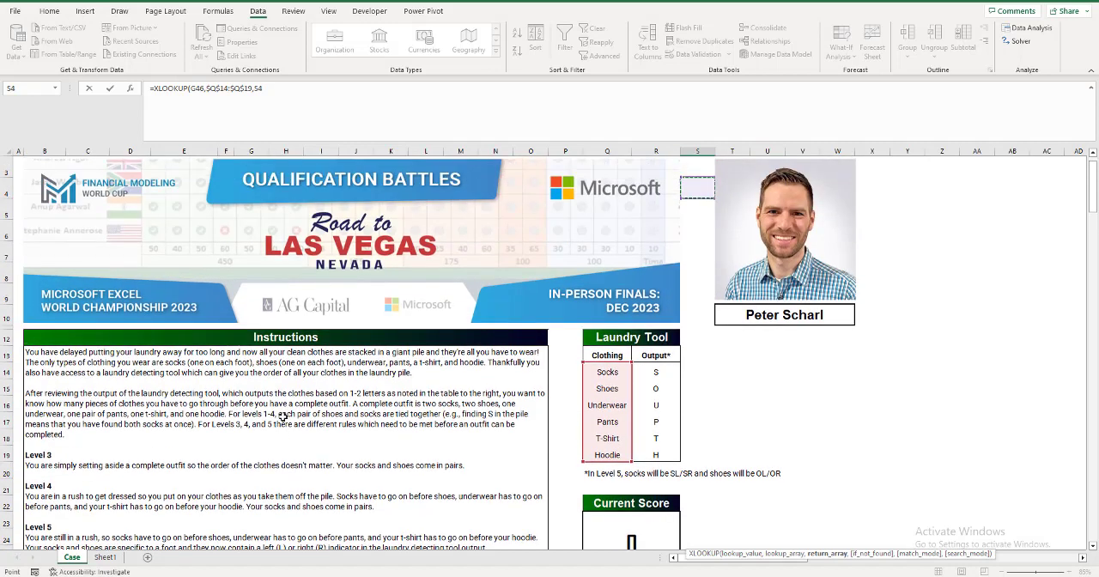
pyautogui.press('Left')
pyautogui.hotkey('shift', 'Down')
pyautogui.hotkey('shift', 'Down')
pyautogui.hotkey('shift', 'Down')
pyautogui.hotkey('shift', 'Down')
pyautogui.hotkey('shift', 'Down')
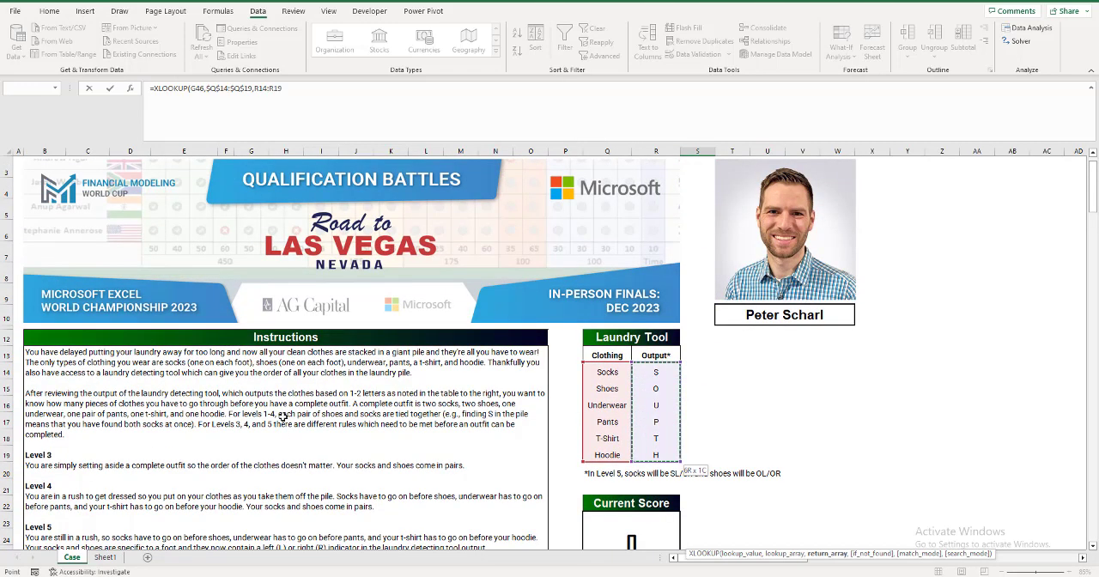
pyautogui.press('F4')
pyautogui.write(')')
pyautogui.press('Return')
# Fill the XLOOKUP formula from S46 down to S55 for all ten Level 1 games.
pyautogui.scroll(-1, 407, 369)
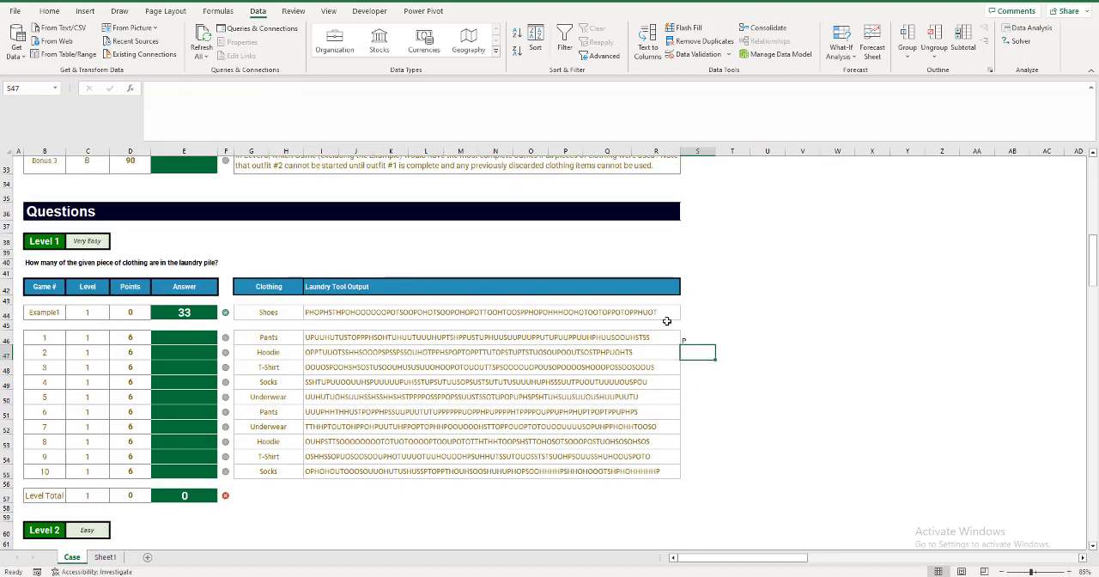
pyautogui.click(692, 337)
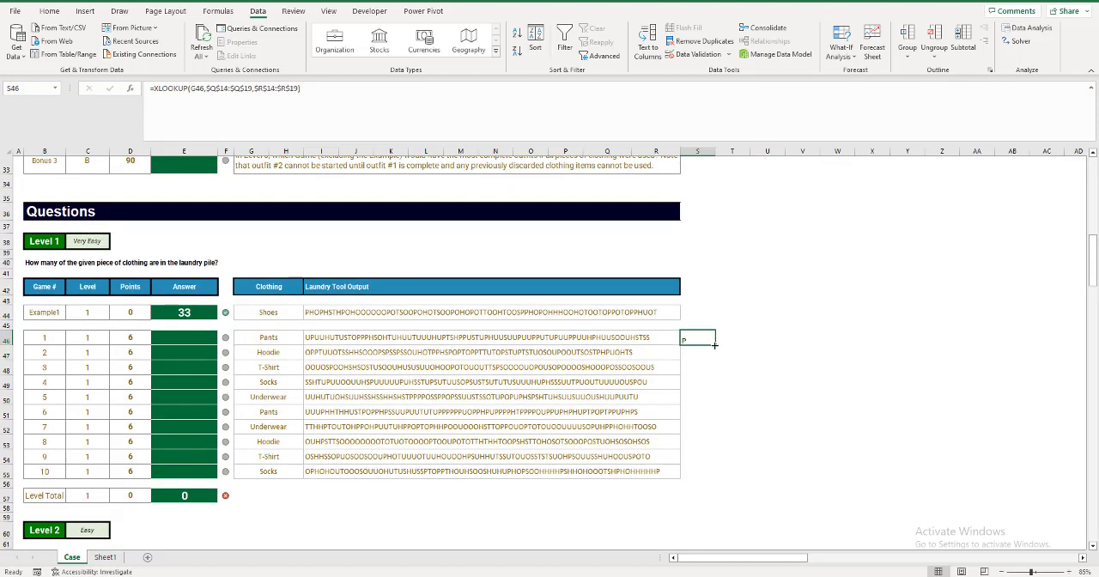
pyautogui.moveTo(714, 343); pyautogui.dragTo(716, 477)
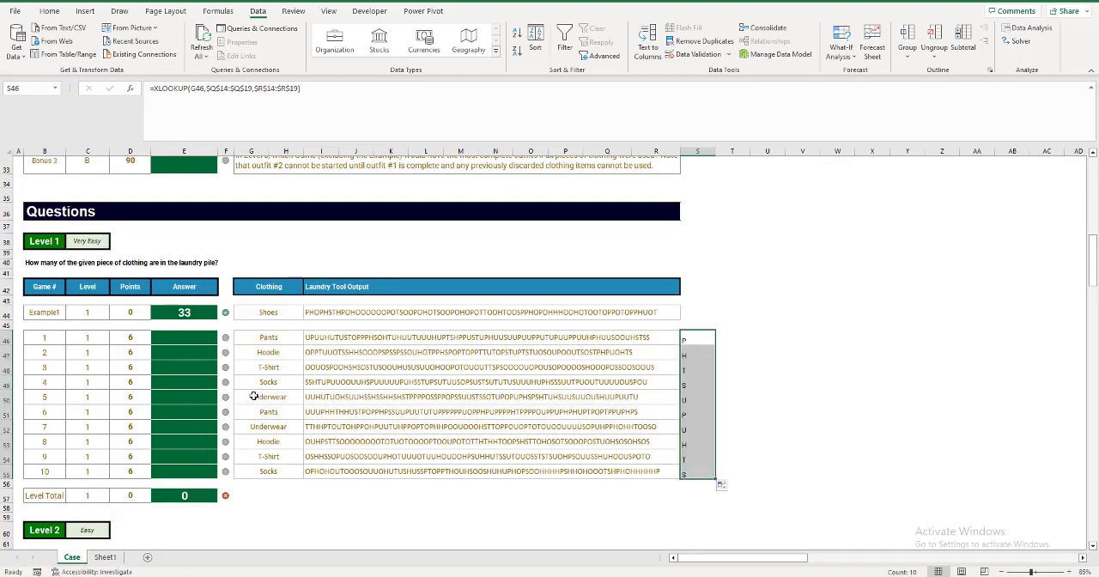
# Begin the Game 1 answer formula in E46 with =LEN(I46)-LEN( to measure the laundry tool output's length.
pyautogui.click(189, 338)
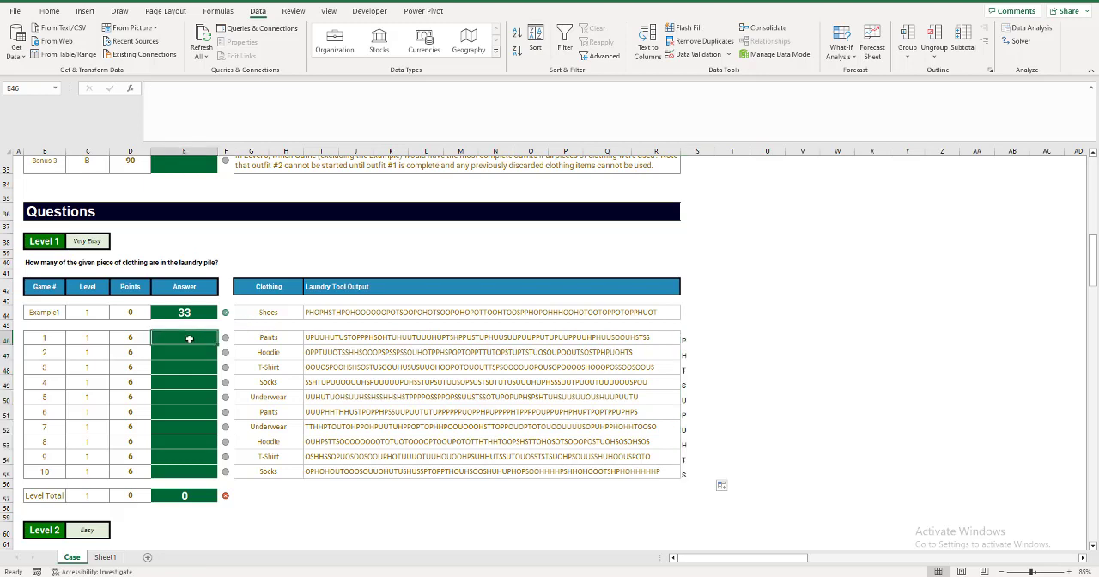
pyautogui.write('=LEN(')
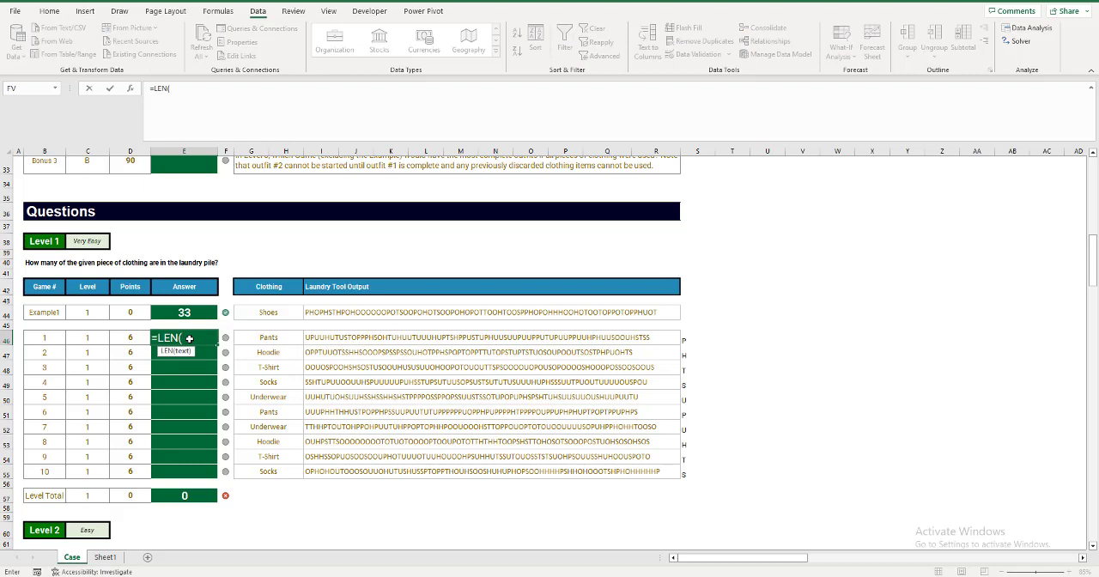
pyautogui.press('Right')
pyautogui.press('Right')
pyautogui.press('Right')
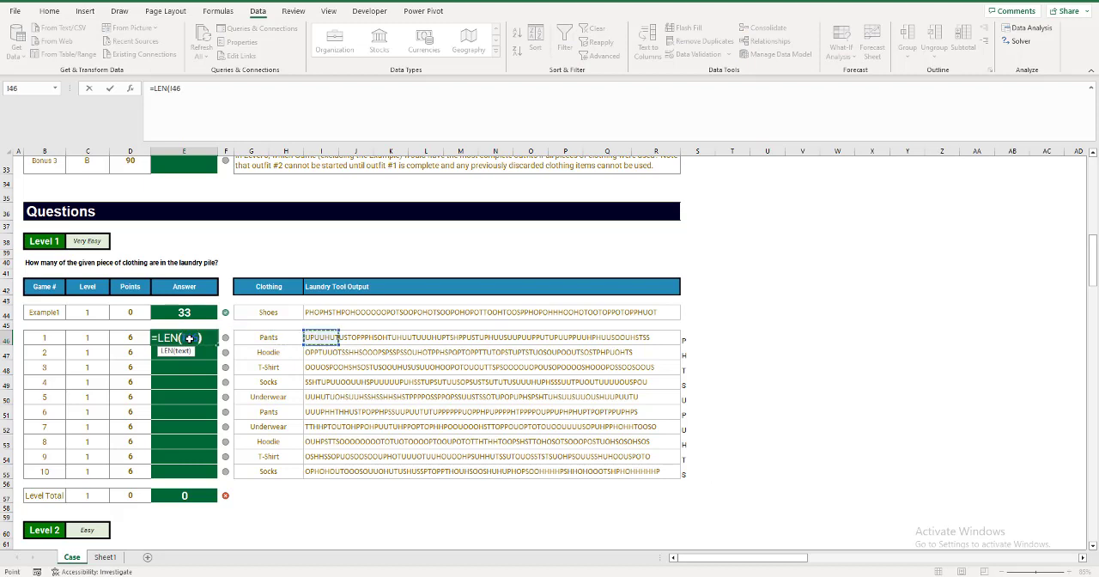
pyautogui.write(')-len(')
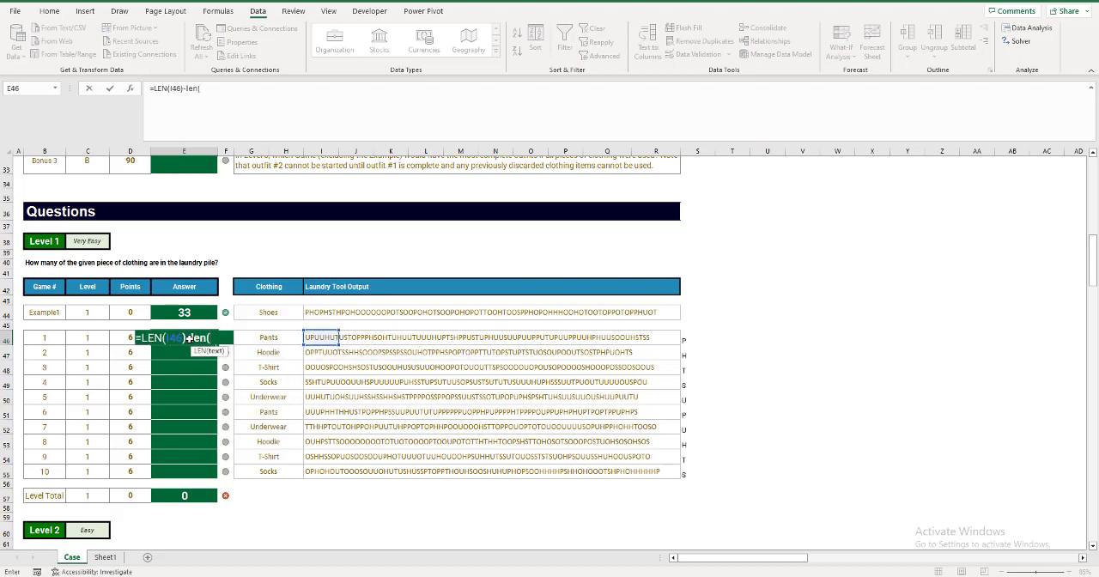
pyautogui.write('substitu')
# Complete the E46 formula with SUBSTITUTE(I46,S46,"") inside the second LEN and fill it down through E55.
pyautogui.press('Tab')
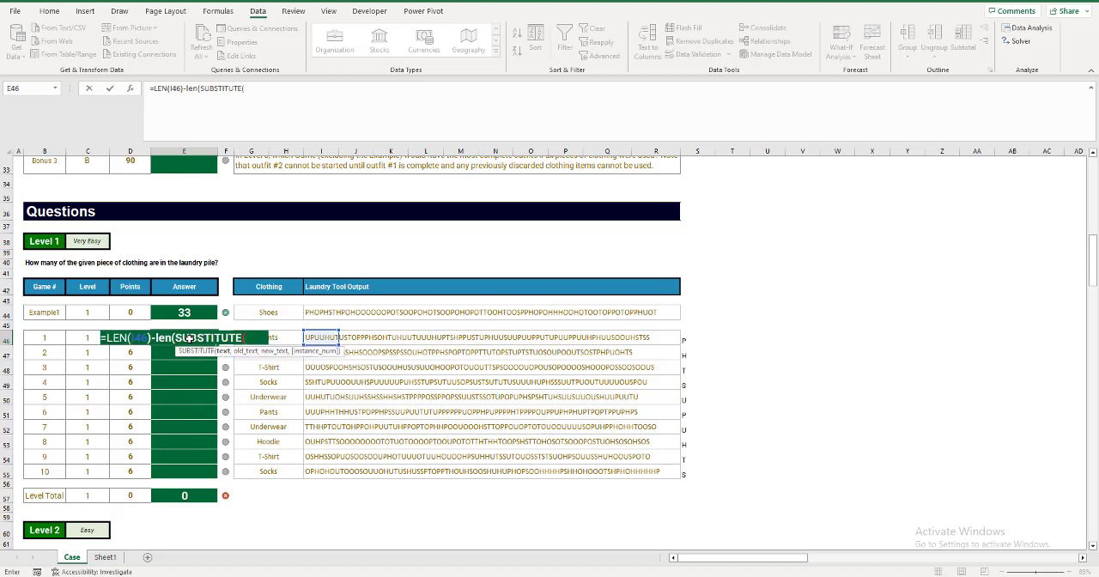
pyautogui.press('Right')
pyautogui.press('Right')
pyautogui.press('Right')
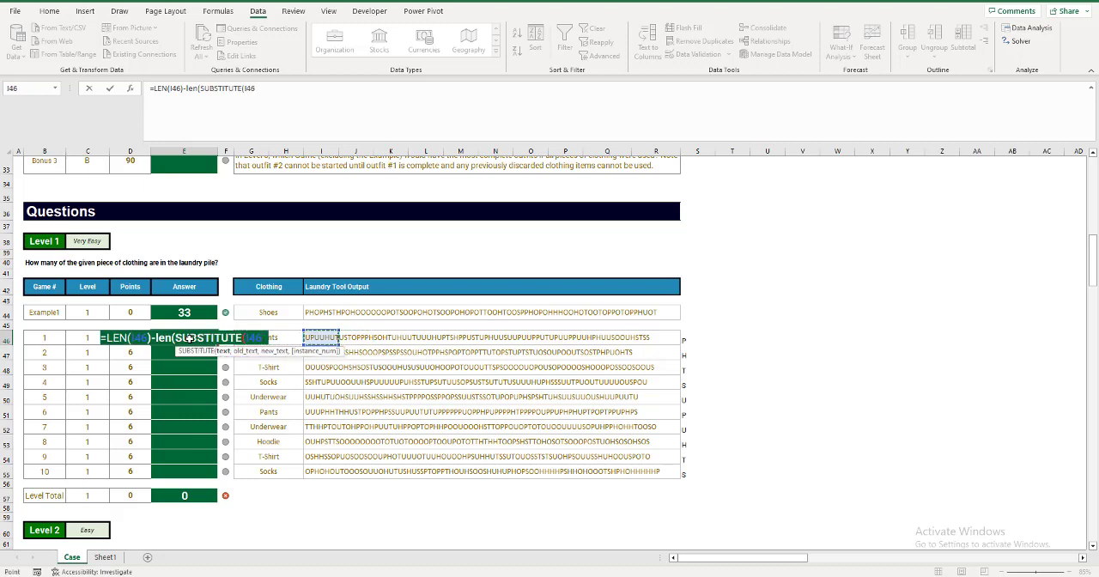
pyautogui.write(',')
pyautogui.press('Right')
pyautogui.press('Right')
pyautogui.press('Right')
pyautogui.press('Right')
pyautogui.press('Right')
pyautogui.press('Right')
pyautogui.press('Right')
pyautogui.press('Right')
pyautogui.press('Right')
pyautogui.press('Right')
pyautogui.press('Right')
pyautogui.press('Right')
pyautogui.press('Right')
pyautogui.press('Right')
pyautogui.press('Right')
pyautogui.press('Right')
pyautogui.press('Right')
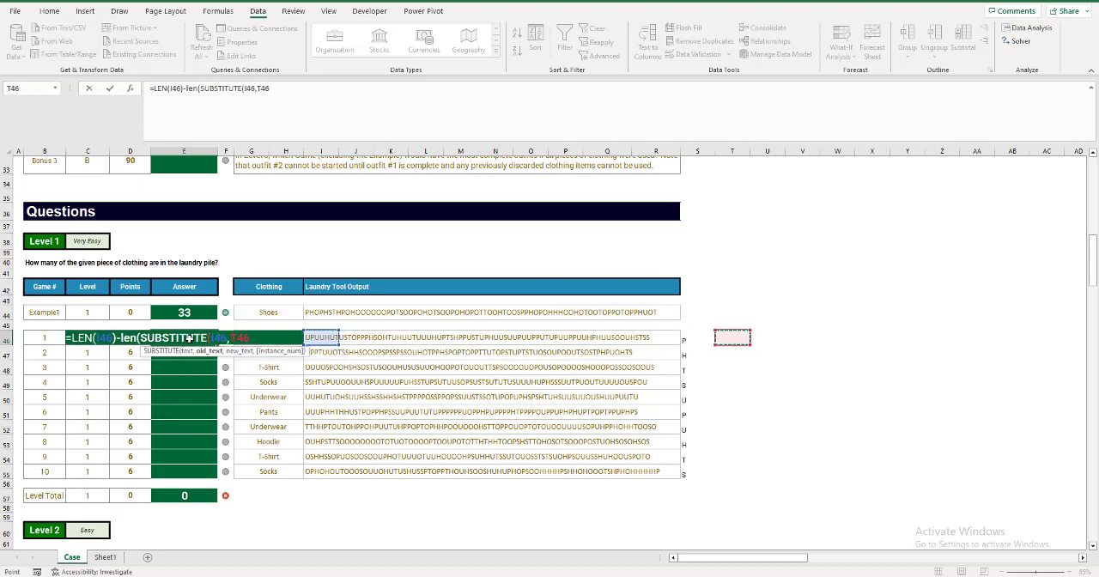
pyautogui.press('Left')
pyautogui.press('Left')
pyautogui.press('Left')
pyautogui.press('Left')
pyautogui.press('Right')
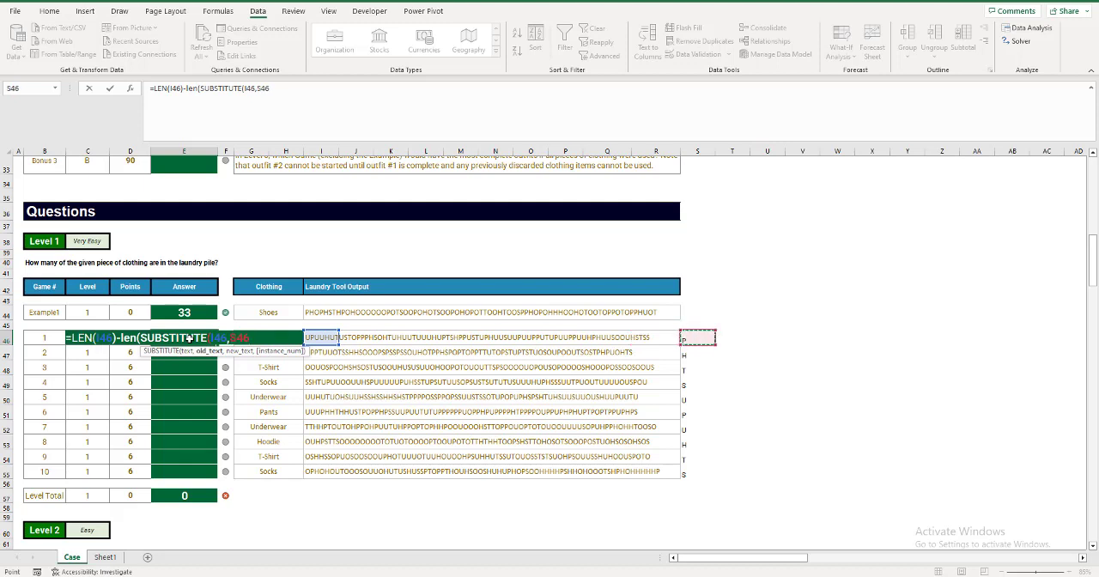
pyautogui.write(',""))')
pyautogui.press('Return')
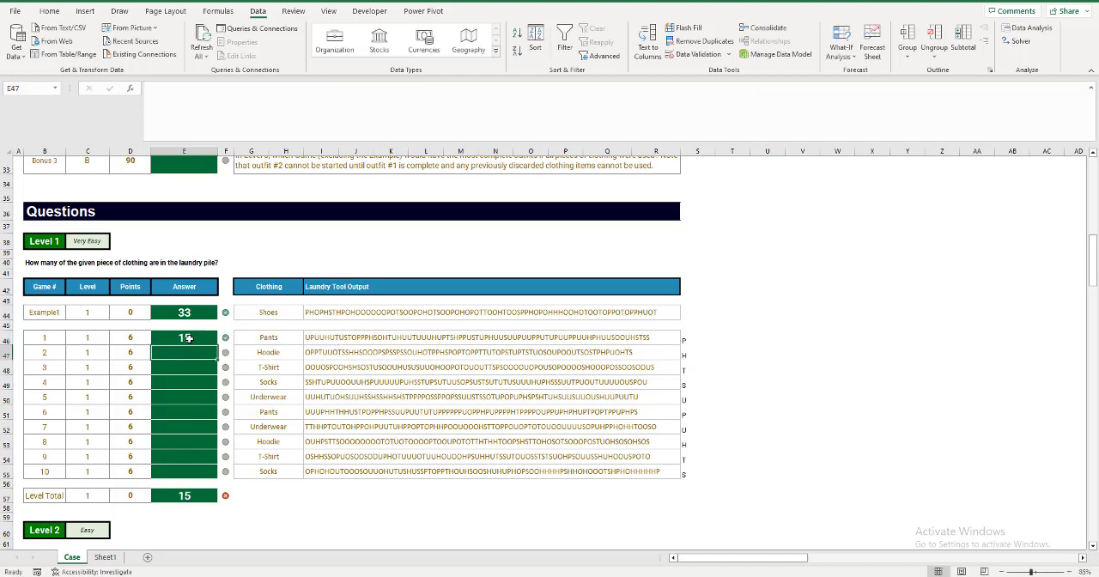
pyautogui.click(213, 341)
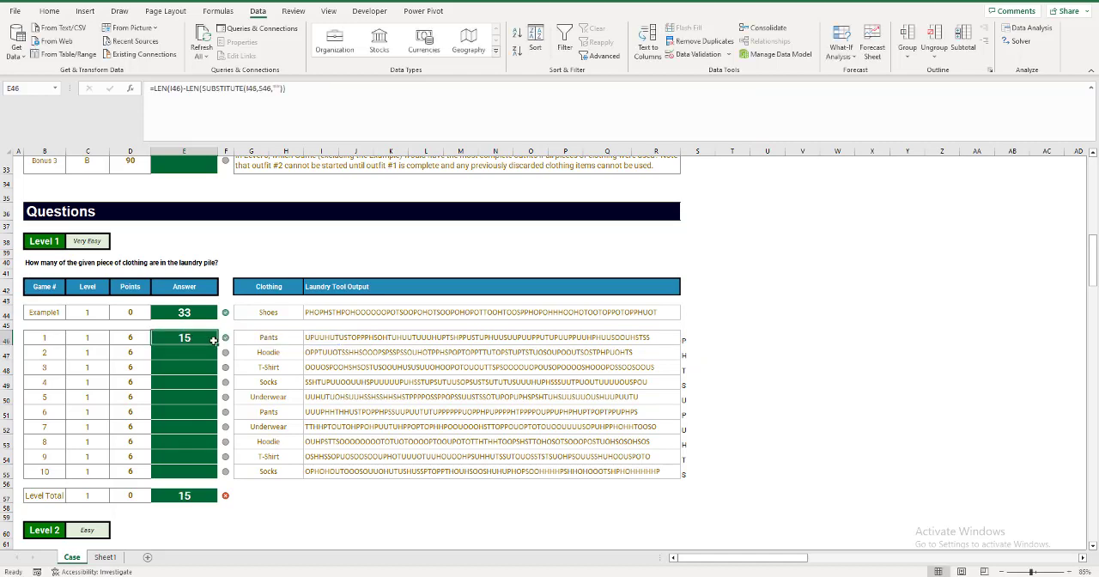
pyautogui.doubleClick(217, 342)
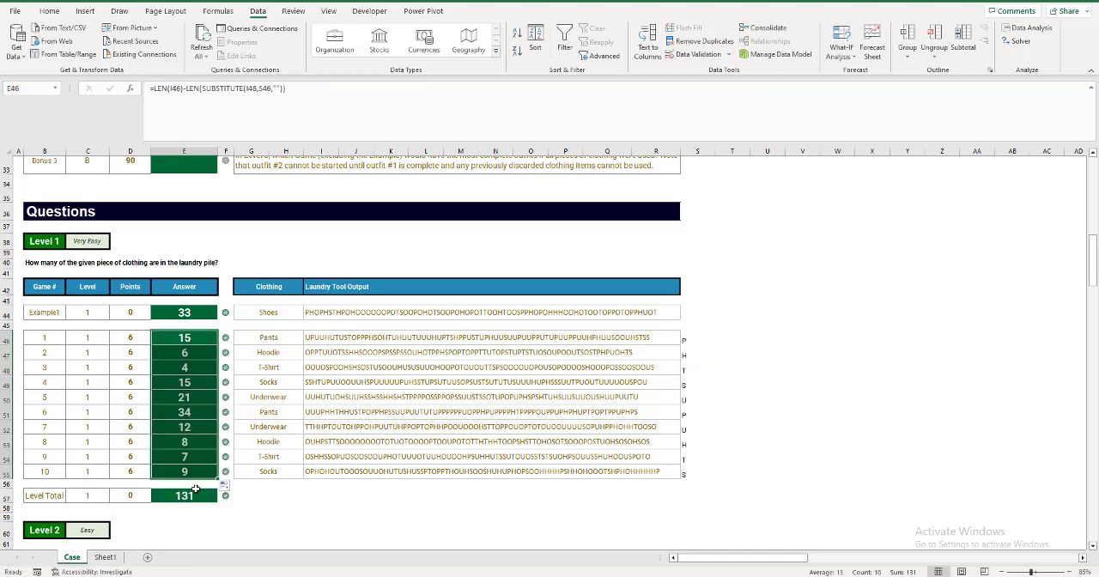
# Copy the XLOOKUP formula from S55 into S68:S87 beside the Level 2 games.
pyautogui.scroll(-6, 206, 480)
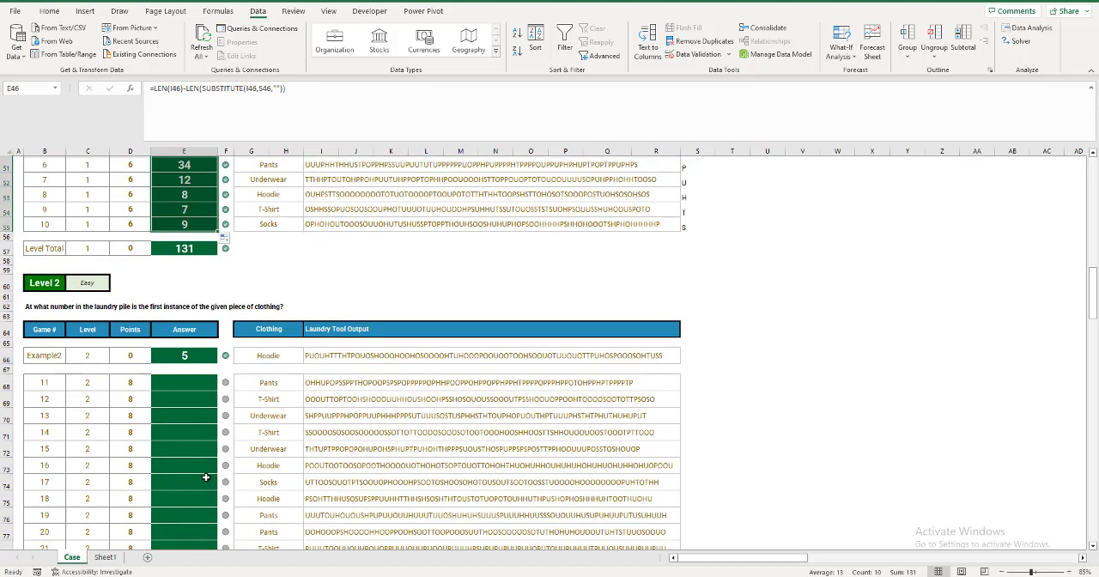
pyautogui.scroll(1, 206, 477)
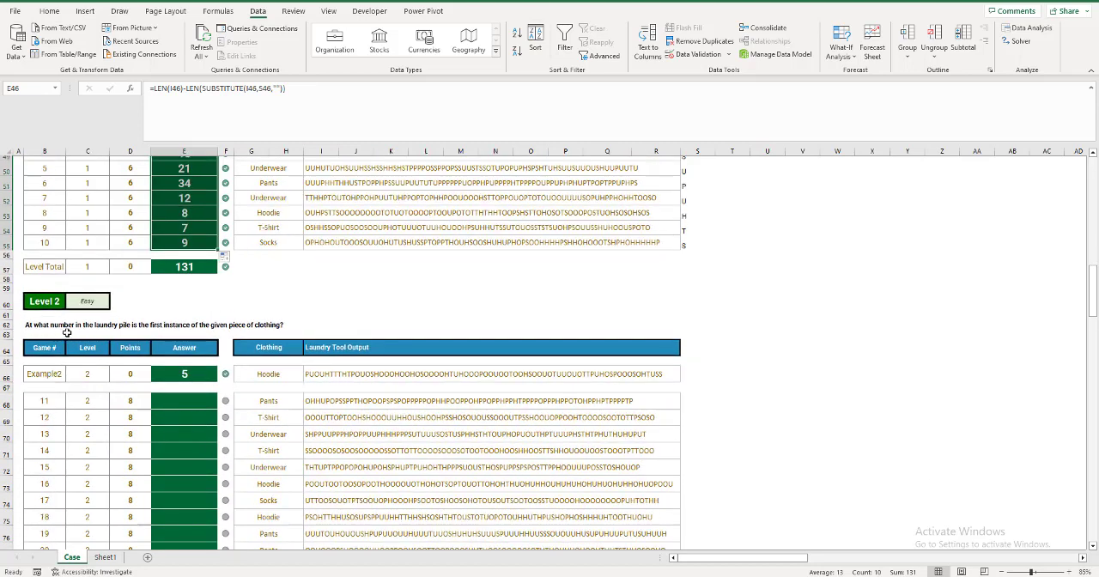
pyautogui.click(692, 247)
pyautogui.hotkey('ctrl', 'c')
pyautogui.moveTo(696, 400); pyautogui.dragTo(691, 491)
pyautogui.hotkey('ctrl', 'v')
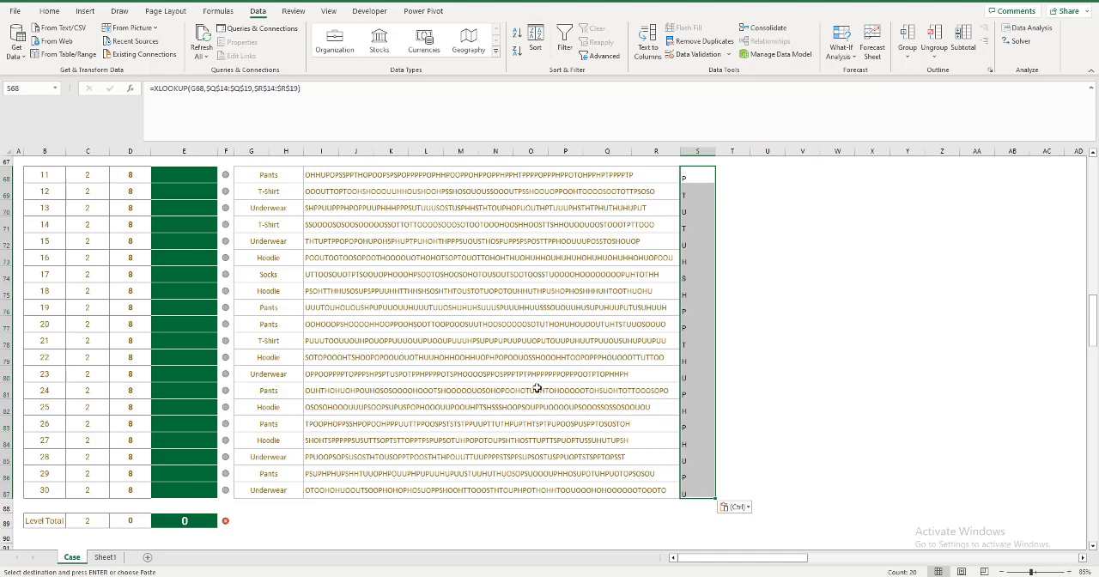
# Enter =FIND(S68,I68) in E68 as the Game 11 answer for the first instance of the clothing piece.
pyautogui.scroll(2, 538, 388)
pyautogui.click(196, 271)
pyautogui.write('=FIND(')
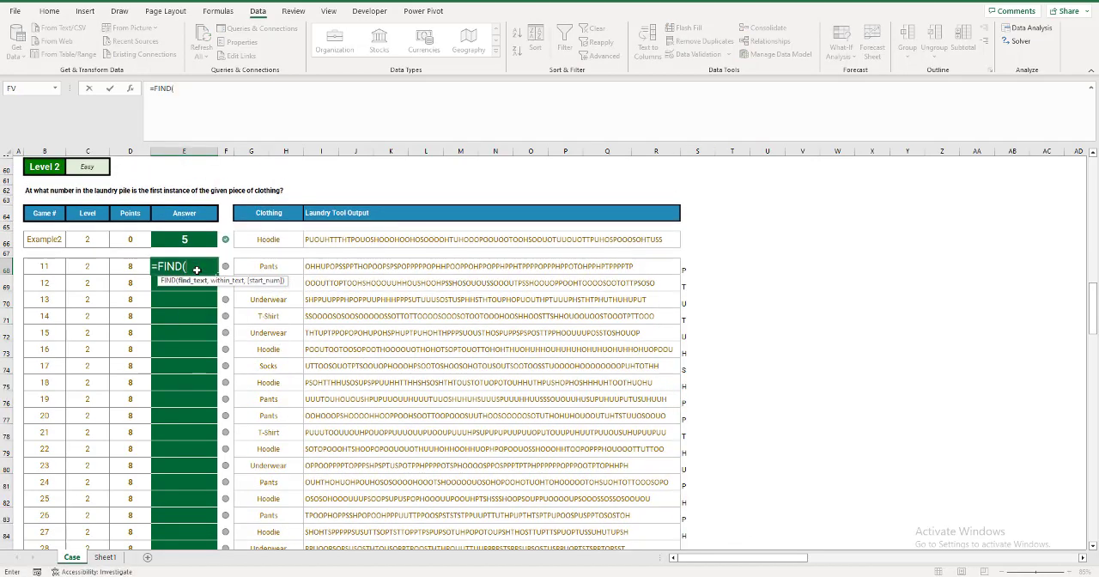
pyautogui.click(688, 271)
pyautogui.write(',')
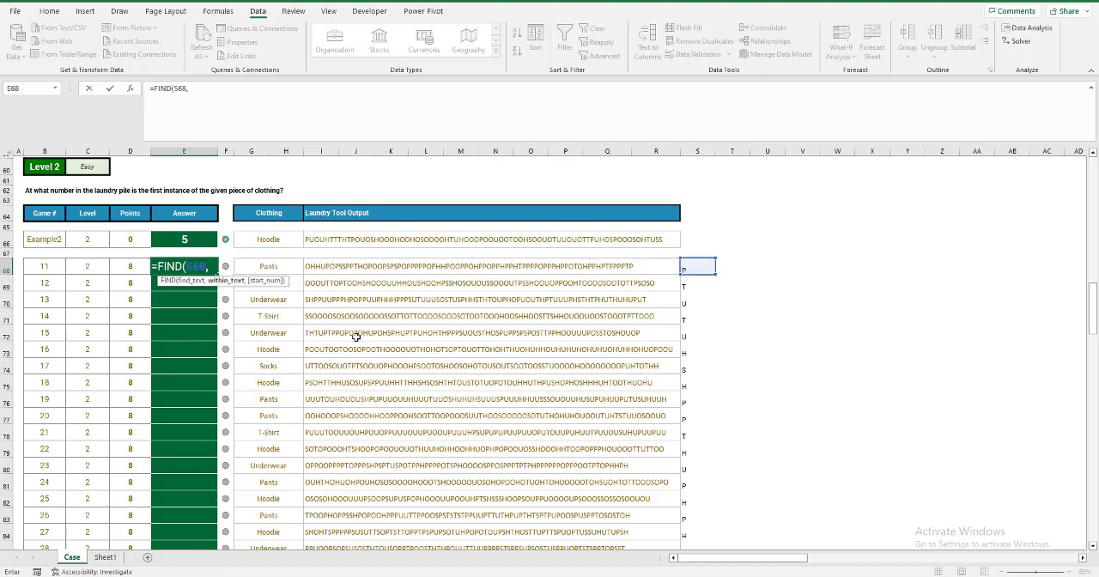
pyautogui.click(313, 268)
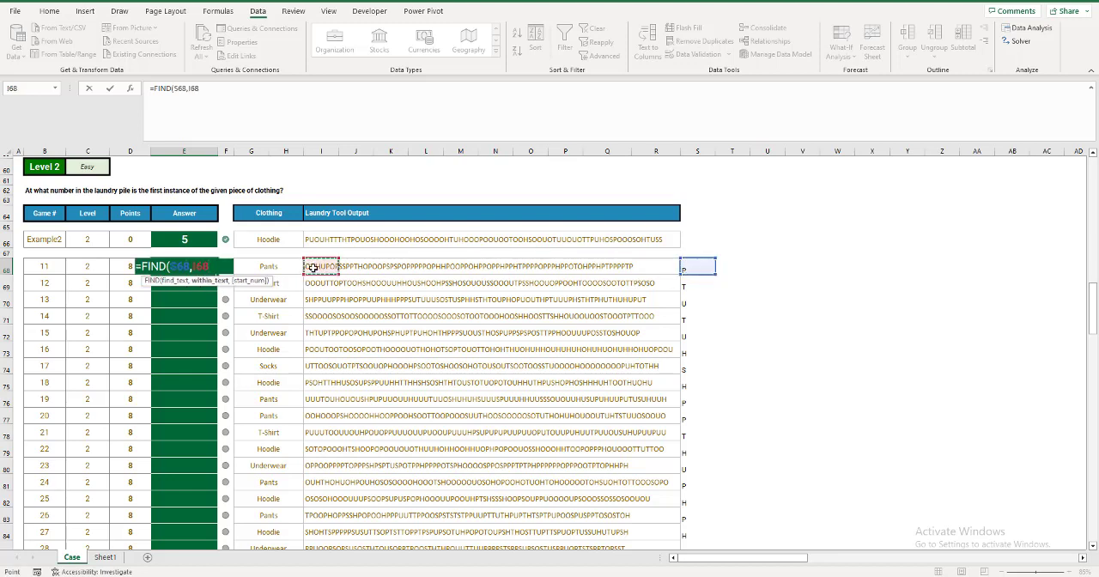
pyautogui.hotkey('ctrl', 'Return')
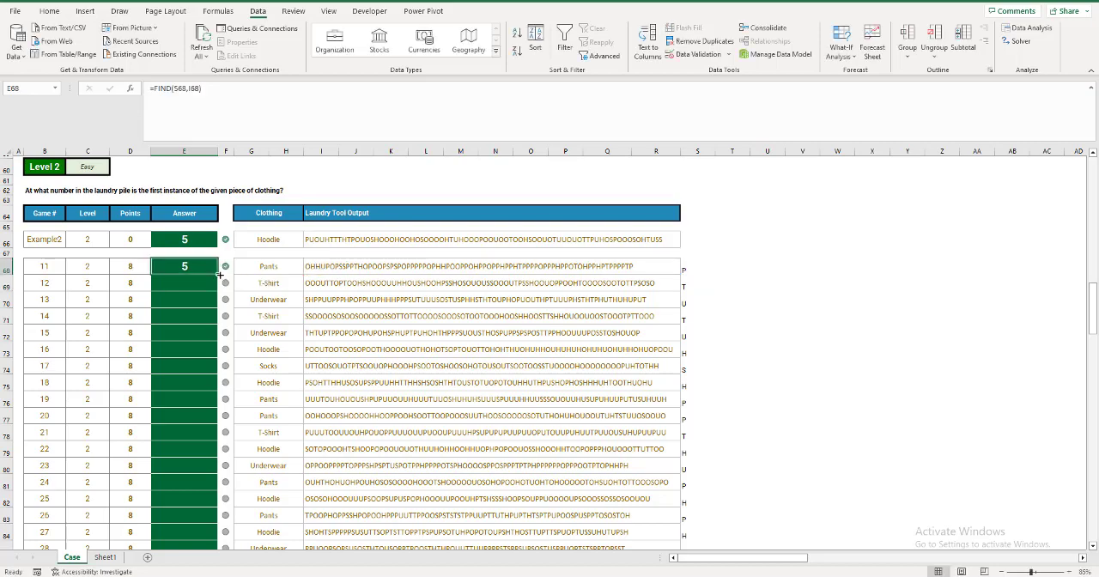
# Fill the Game 11 FIND formula down through E87 and read the Level 3 question about the first complete outfit.
pyautogui.doubleClick(218, 274)
pyautogui.scroll(-6, 197, 343)
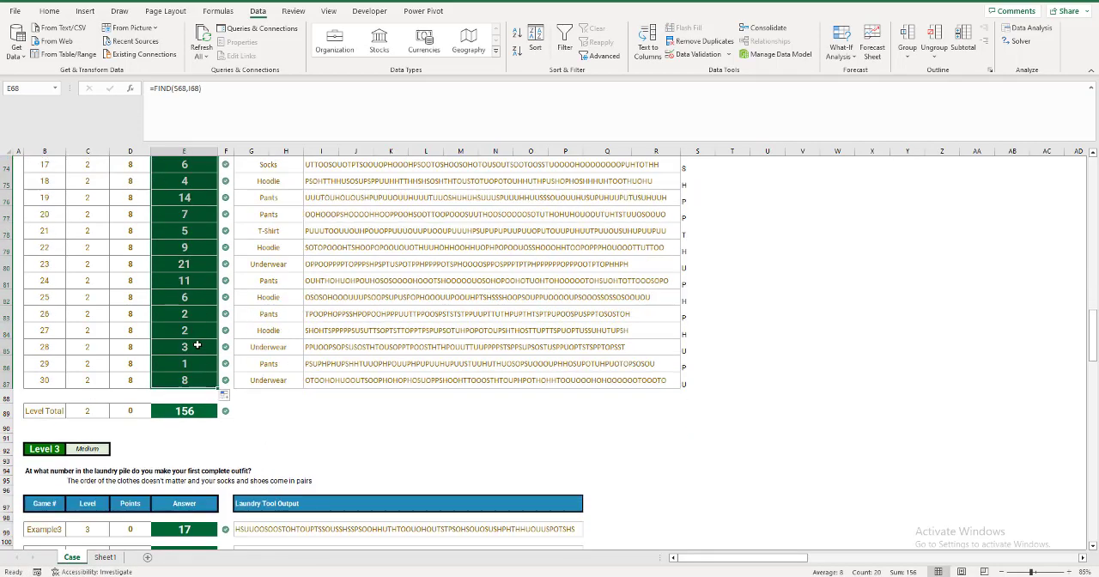
pyautogui.scroll(-2, 198, 343)
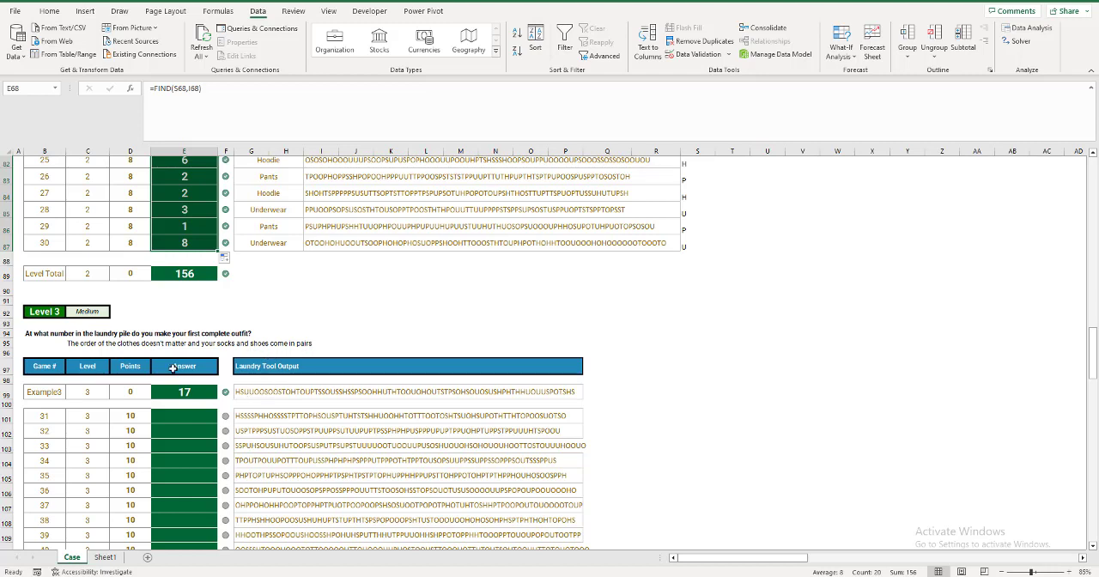
pyautogui.scroll(-1, 195, 421)
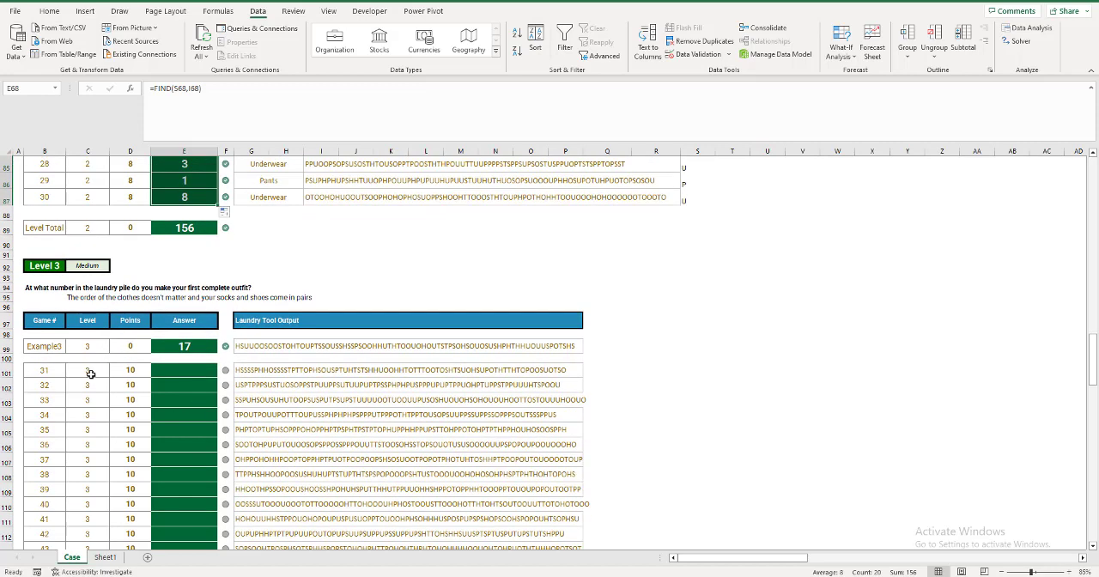
# Enter Example3 in cell A1 of Sheet1 as the game to look up.
pyautogui.click(106, 558)
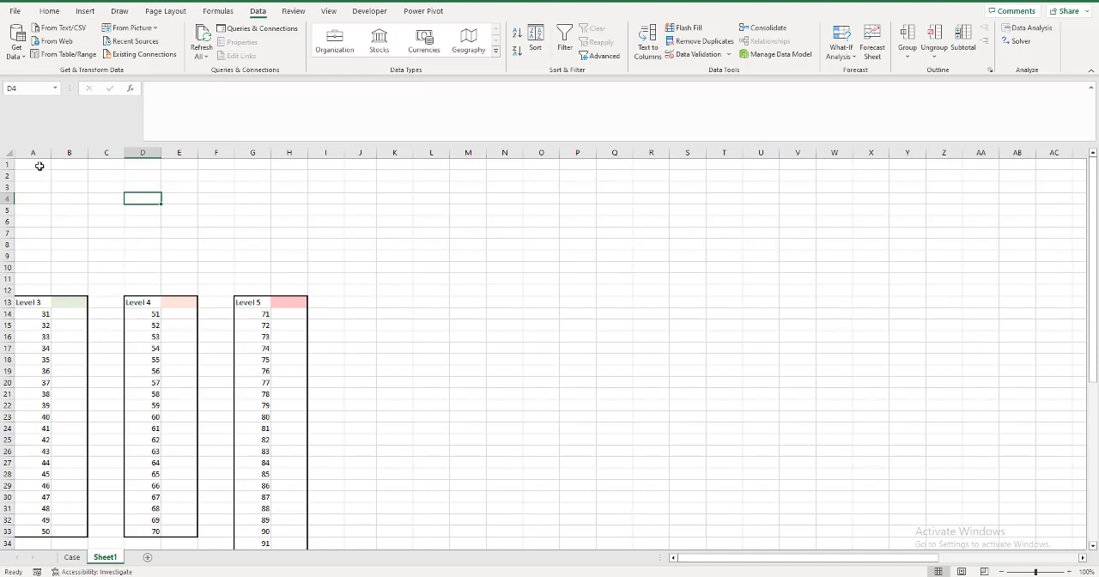
pyautogui.click(40, 166)
pyautogui.write('Ex')
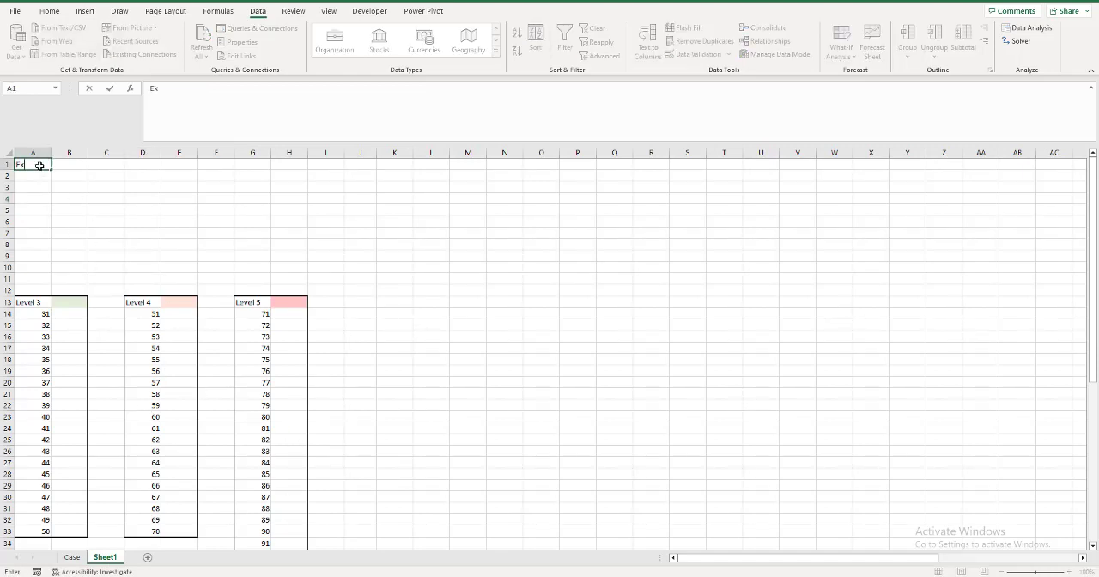
pyautogui.write('ample3')
pyautogui.press('Tab')
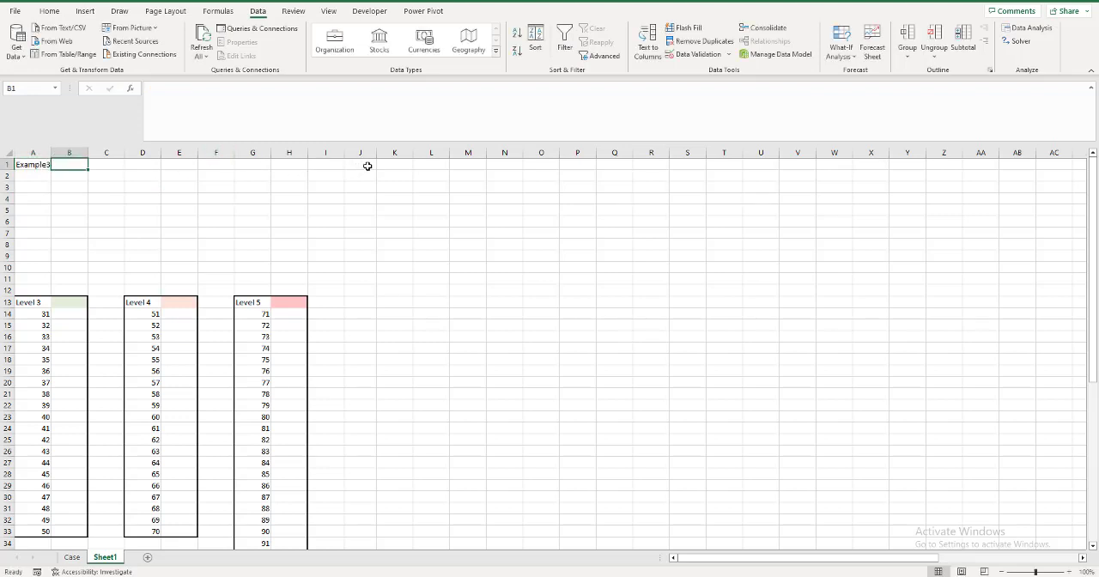
# Begin an XLOOKUP formula in J1 of Sheet1 with A1 as the lookup value.
pyautogui.click(367, 165)
pyautogui.write('=XLOOKUP(')
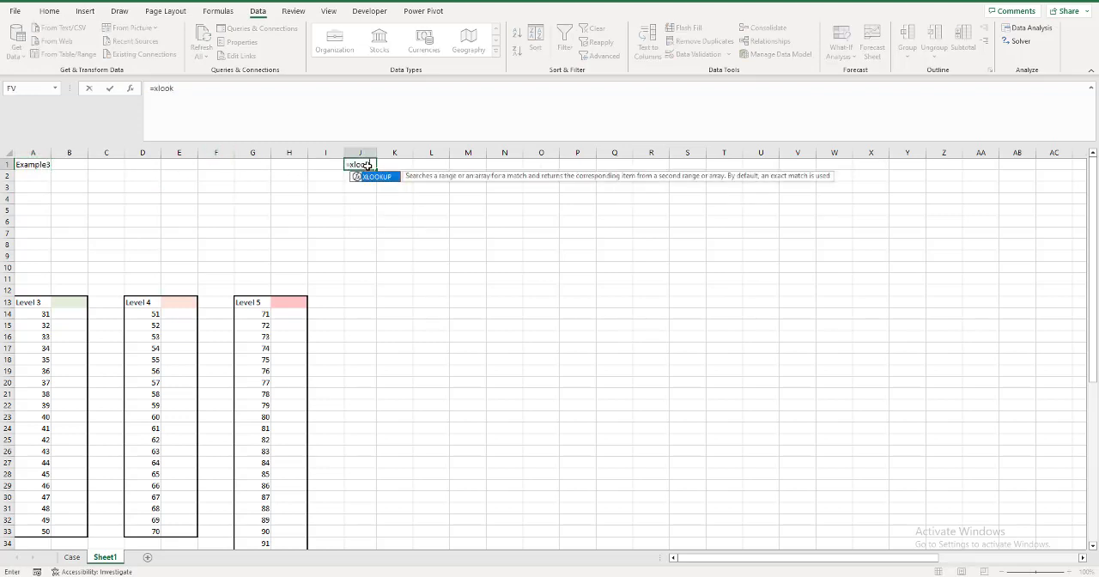
pyautogui.press('Left')
pyautogui.press('Left')
pyautogui.press('Left')
pyautogui.press('Left')
pyautogui.press('Left')
pyautogui.press('Left')
pyautogui.press('Left')
pyautogui.press('Left')
pyautogui.press('Left')
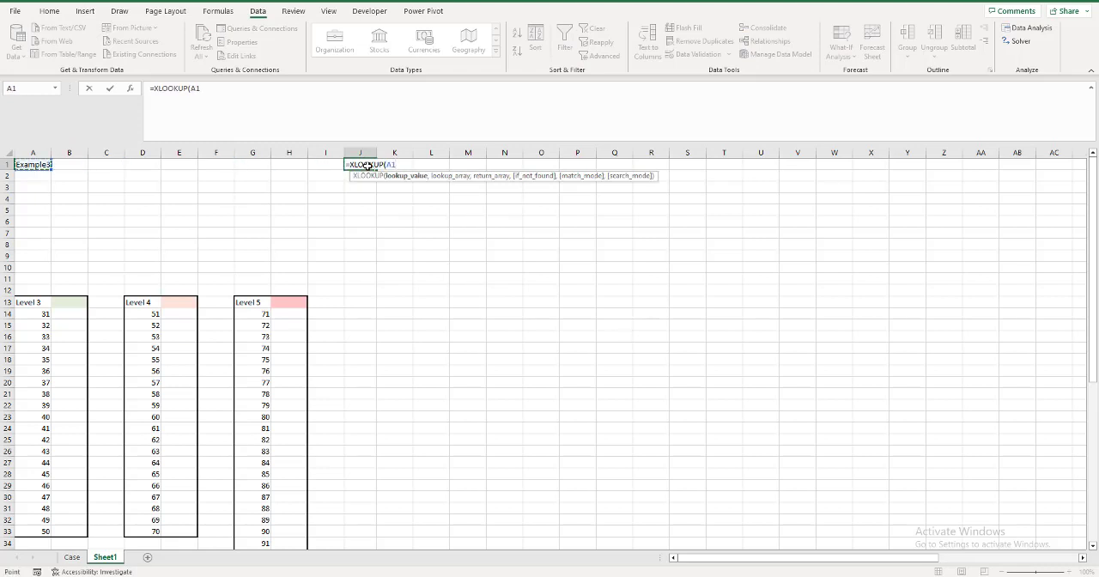
pyautogui.write(',')
# Set the XLOOKUP lookup array to the game numbers in Case!B99:B196.
pyautogui.hotkey('ctrl', 'pageup')
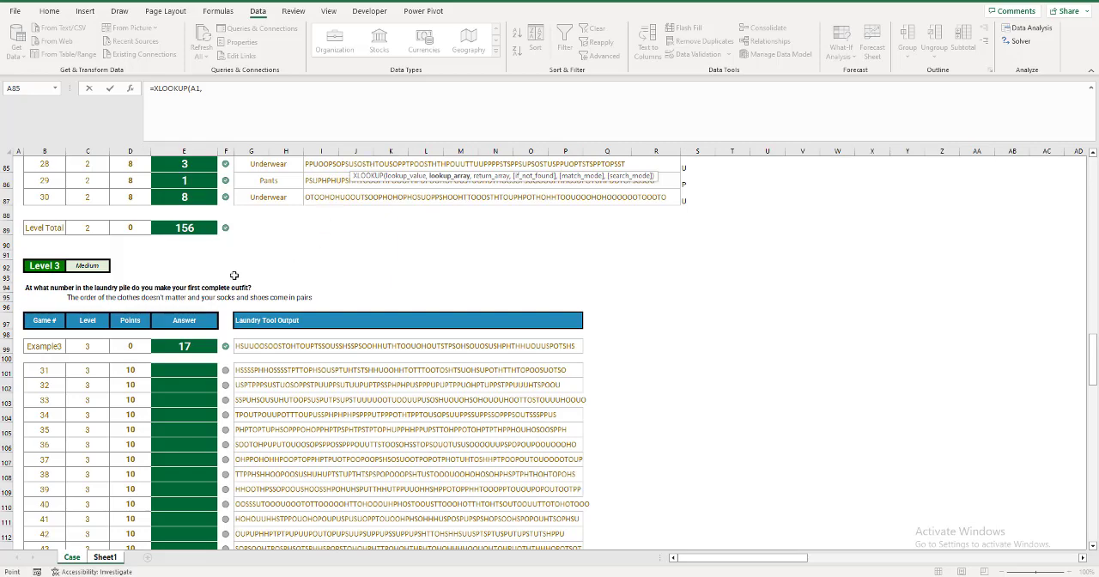
pyautogui.click(53, 346)
pyautogui.moveTo(54, 345); pyautogui.dragTo(54, 345)
pyautogui.hotkey('ctrl', 'shift', 'Down')
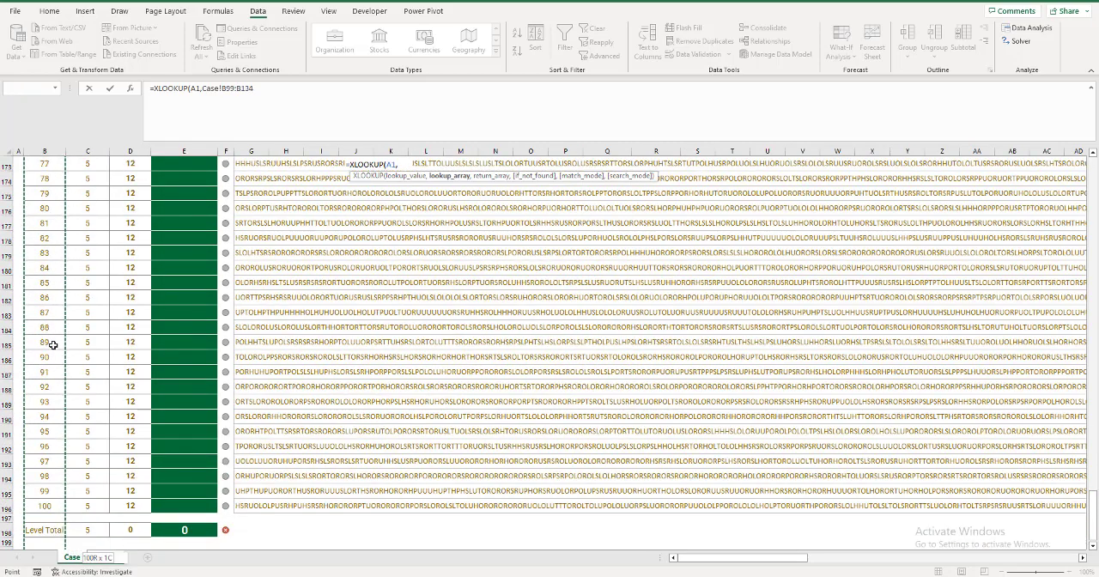
pyautogui.hotkey('ctrl', 'shift', 'Down')
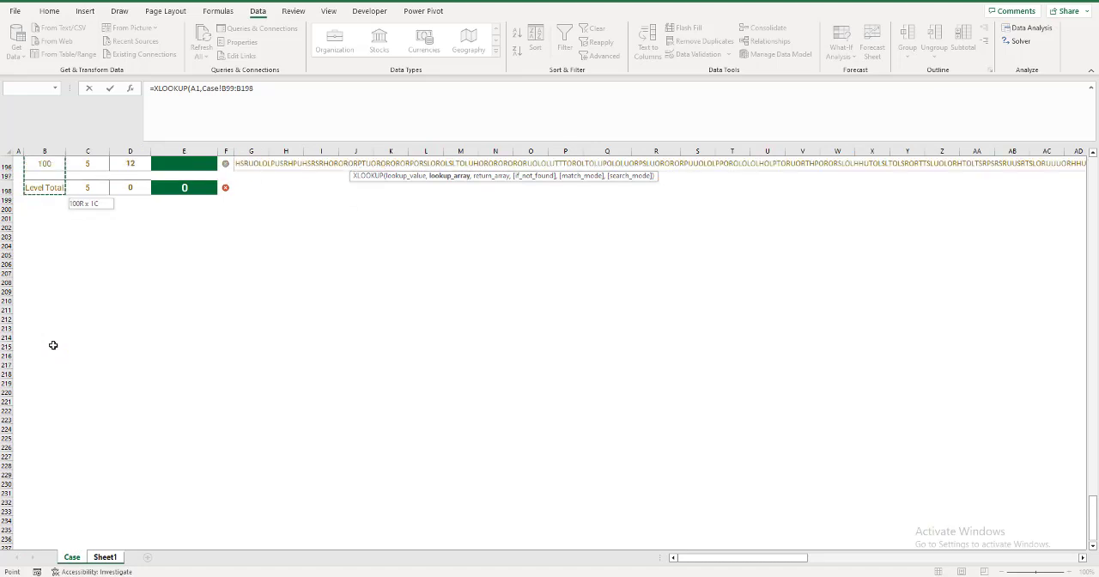
pyautogui.hotkey('ctrl', 'shift', 'Up')
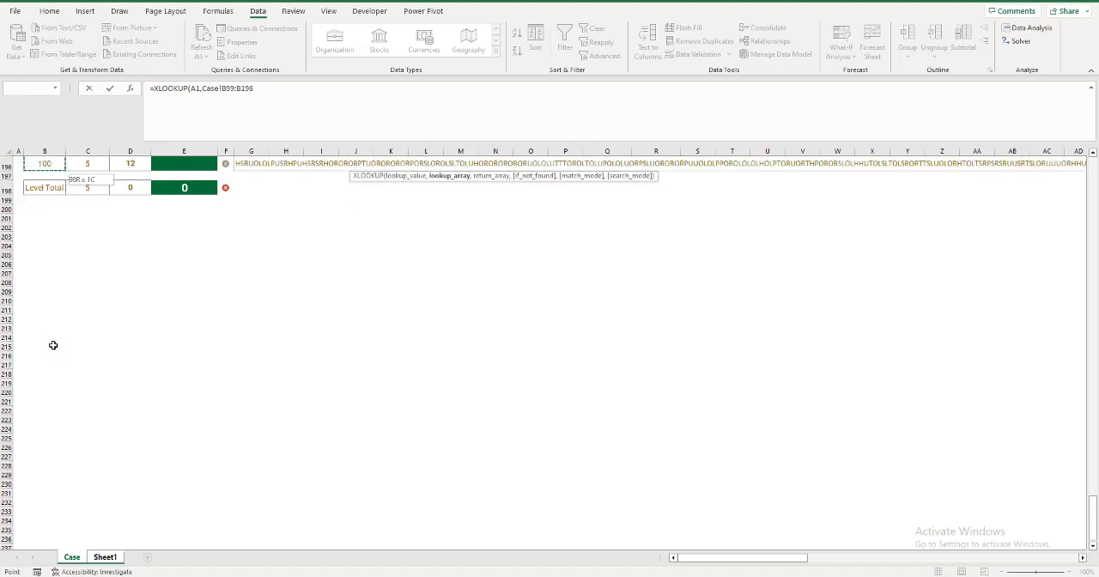
pyautogui.write(',')
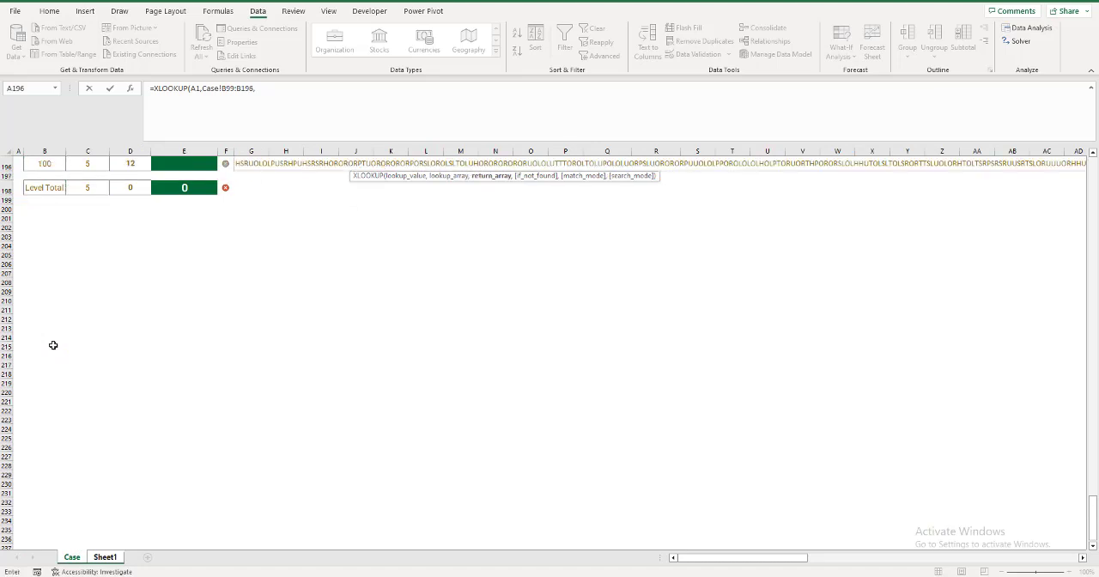
# Complete the XLOOKUP formula with the return array Case!G99:AP196 and widen column J to fit its text.
pyautogui.press('Up')
pyautogui.press('Up')
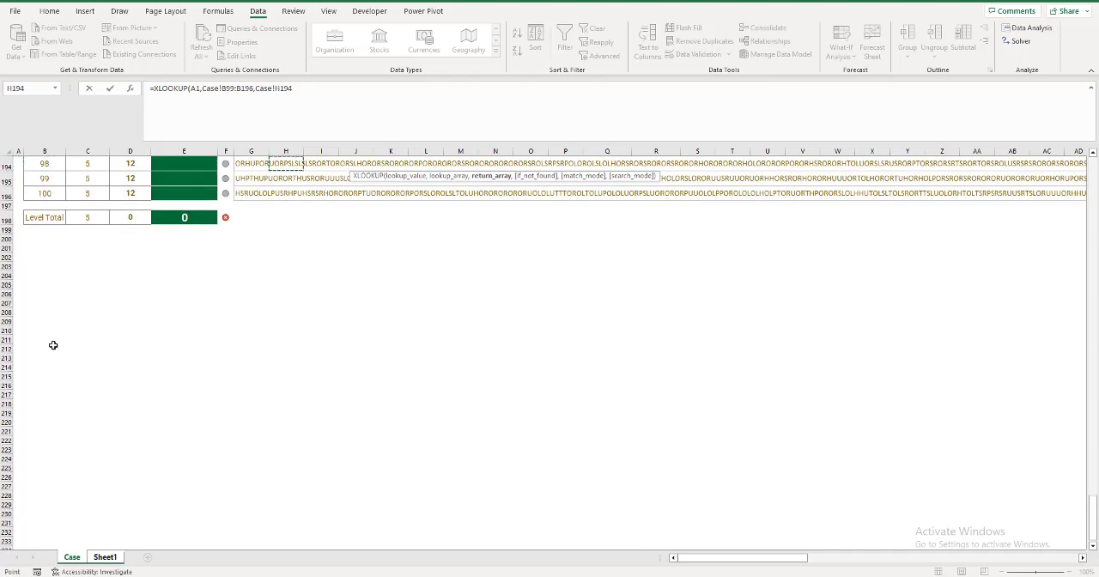
pyautogui.press('Down')
pyautogui.press('Down')
pyautogui.press('Left')
pyautogui.hotkey('ctrl', 'shift', 'Up')
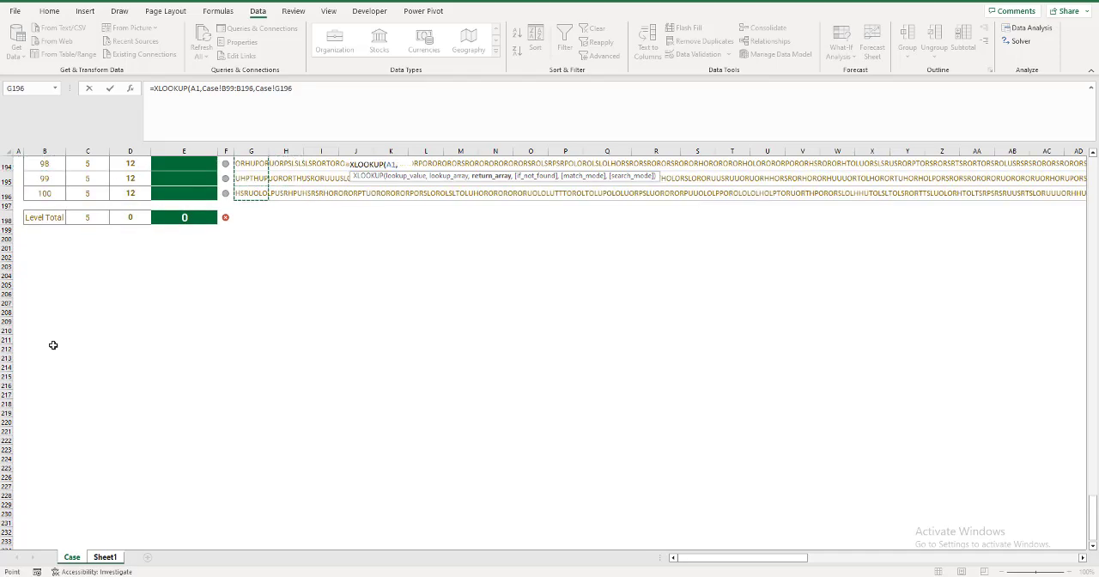
pyautogui.hotkey('ctrl', 'shift', 'Up')
pyautogui.hotkey('ctrl', 'shift', 'Right')
pyautogui.hotkey('ctrl', 'shift', 'Up')
pyautogui.hotkey('ctrl', 'shift', 'Up')
pyautogui.hotkey('ctrl', 'shift', 'Up')
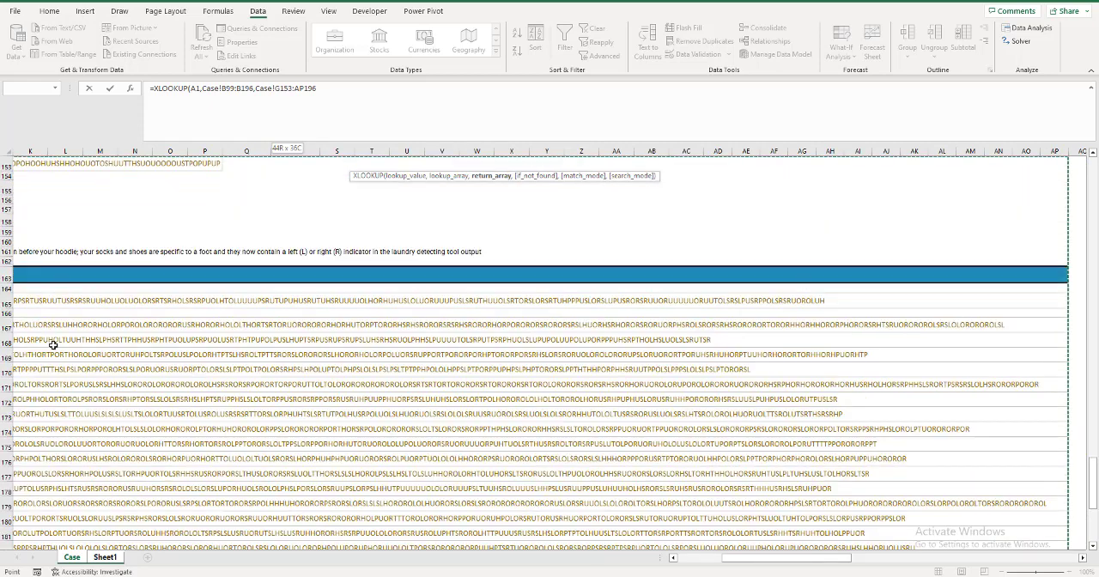
pyautogui.hotkey('ctrl', 'shift', 'Up')
pyautogui.hotkey('ctrl', 'shift', 'Up')
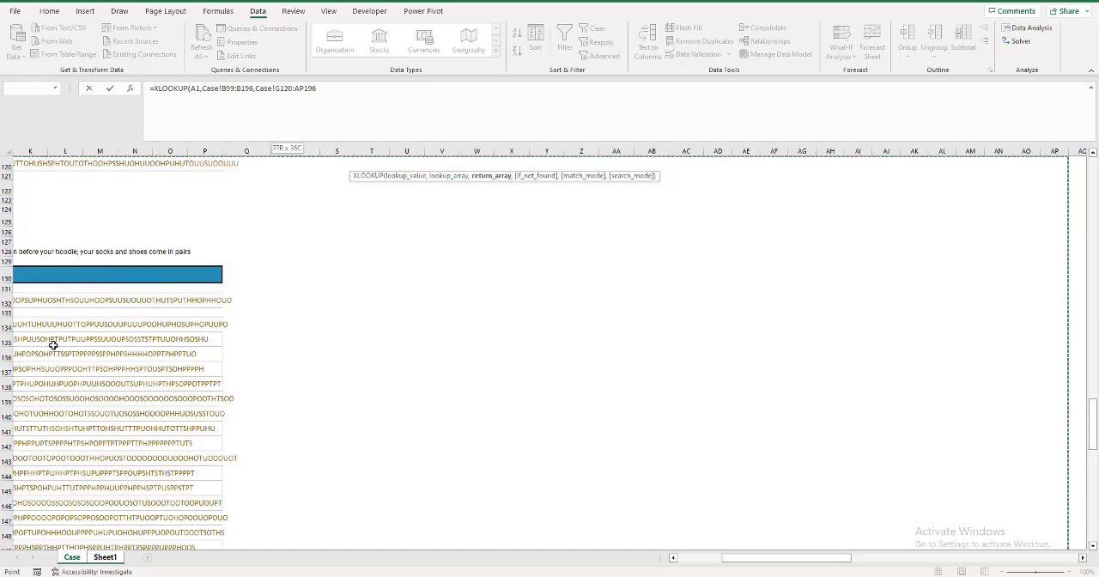
pyautogui.hotkey('ctrl', 'shift', 'Up')
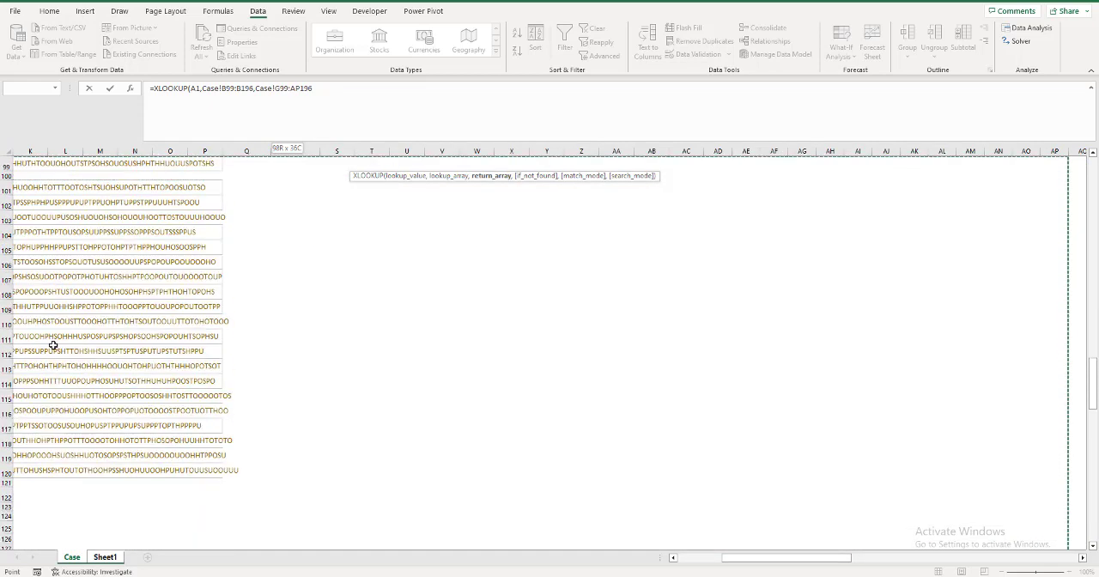
pyautogui.press('Return')
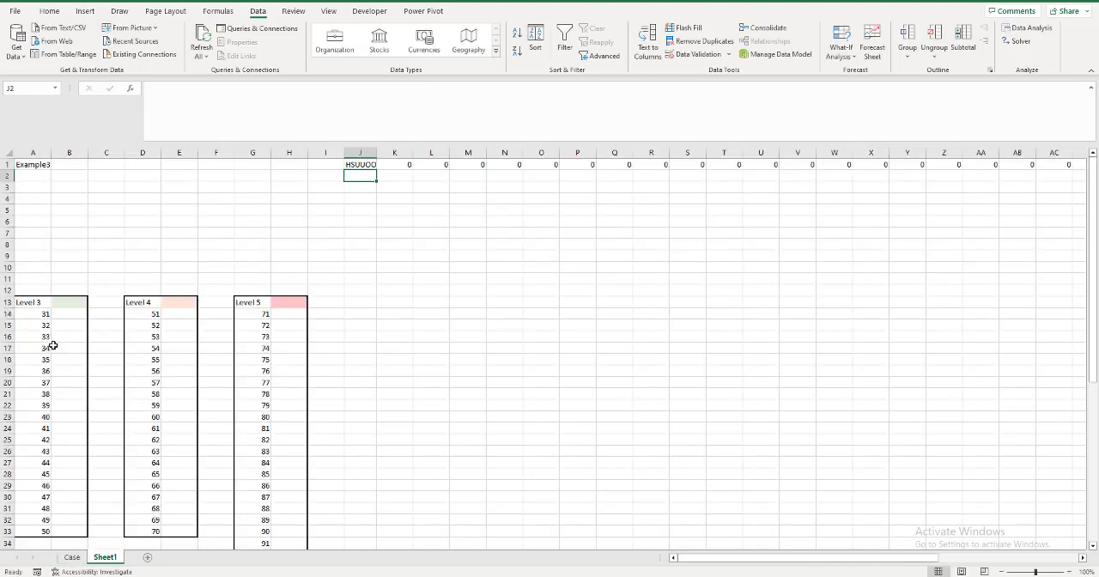
pyautogui.doubleClick(375, 153)
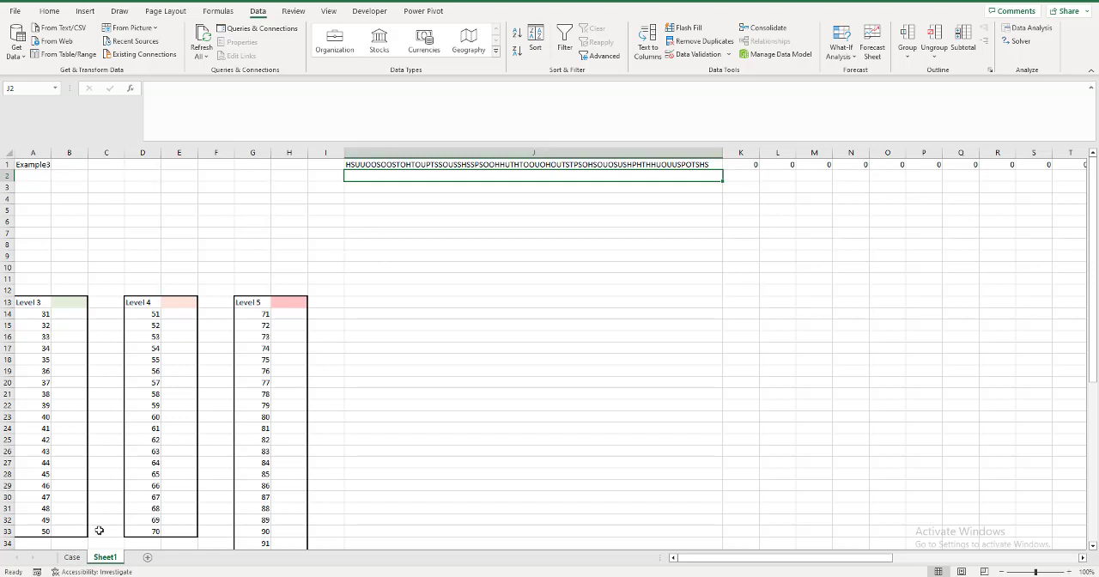
# Copy the clothing names and output letters from Q14:R19 of the Case sheet to A3 in Sheet1.
pyautogui.click(72, 557)
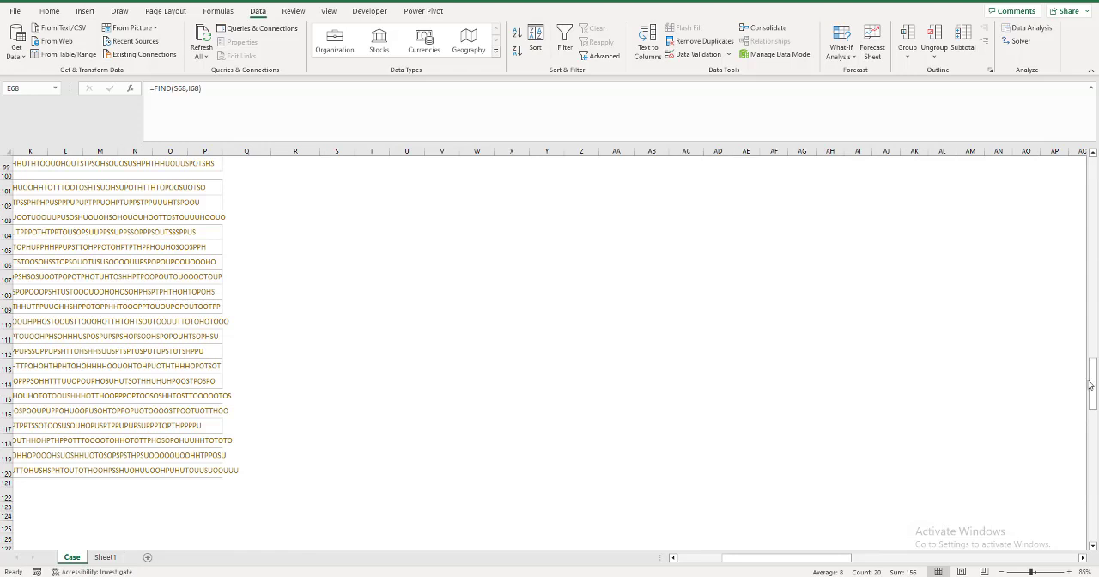
pyautogui.moveTo(1090, 384); pyautogui.dragTo(1091, 162)
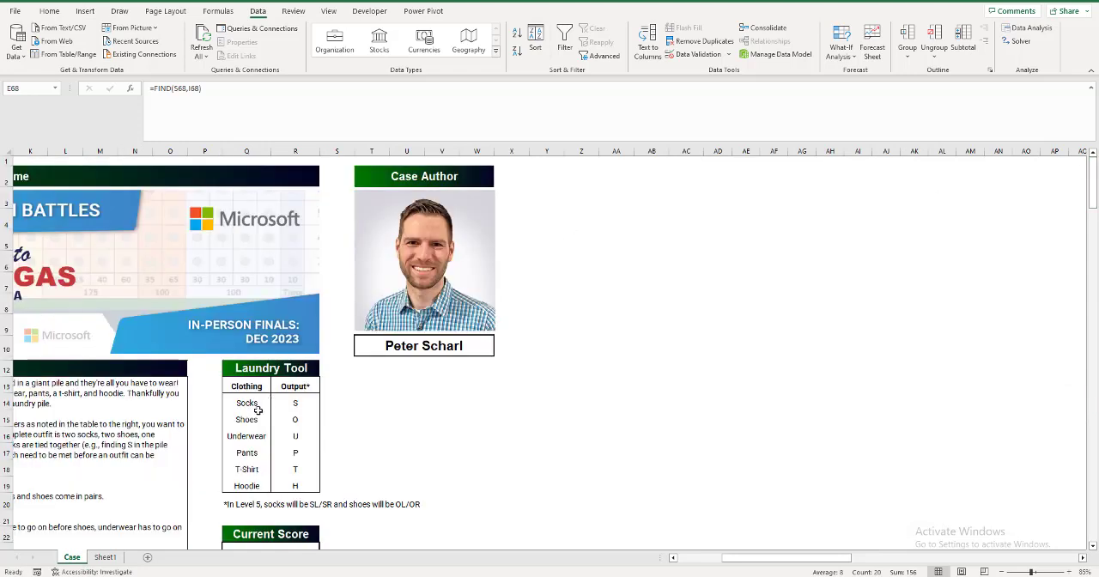
pyautogui.moveTo(258, 409); pyautogui.dragTo(294, 488)
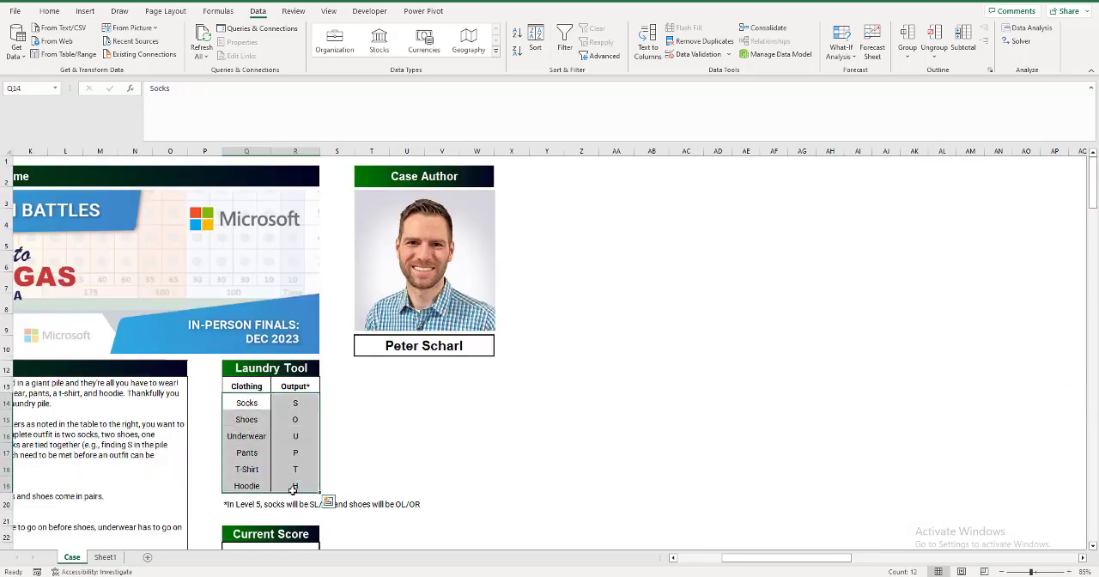
pyautogui.hotkey('ctrl', 'c')
pyautogui.click(105, 557)
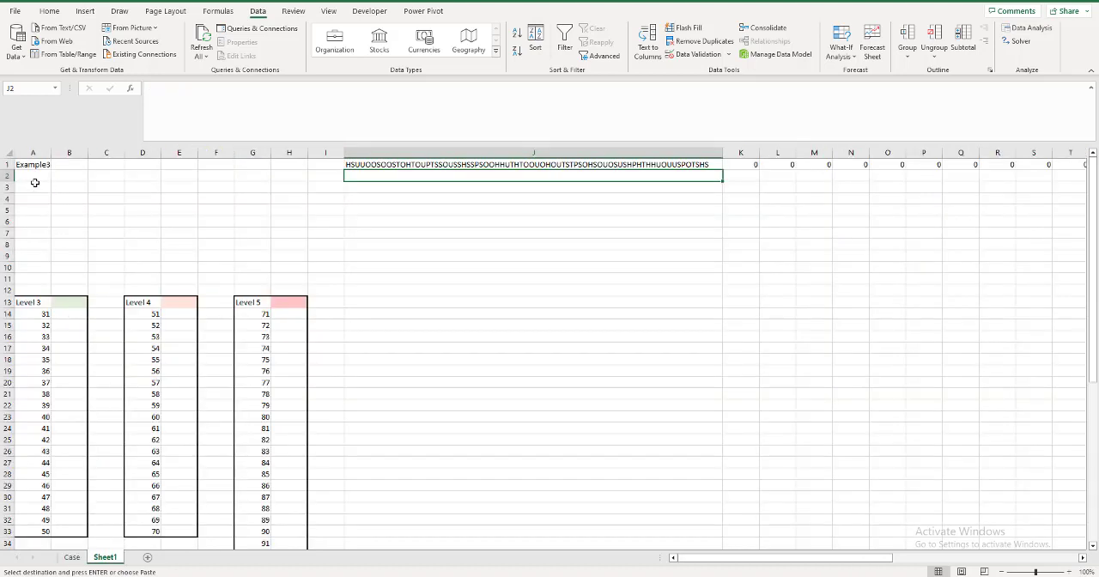
pyautogui.click(31, 186)
pyautogui.hotkey('ctrl', 'v')
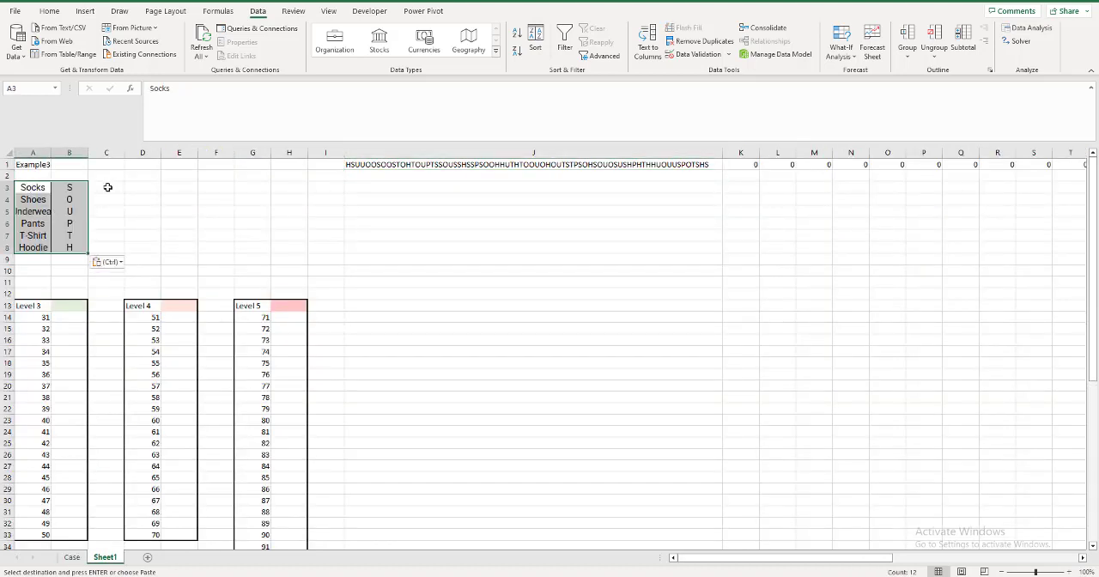
# Enter =FIND($B3,$J$1,) in C3 to locate the socks letter in the laundry output.
pyautogui.click(107, 187)
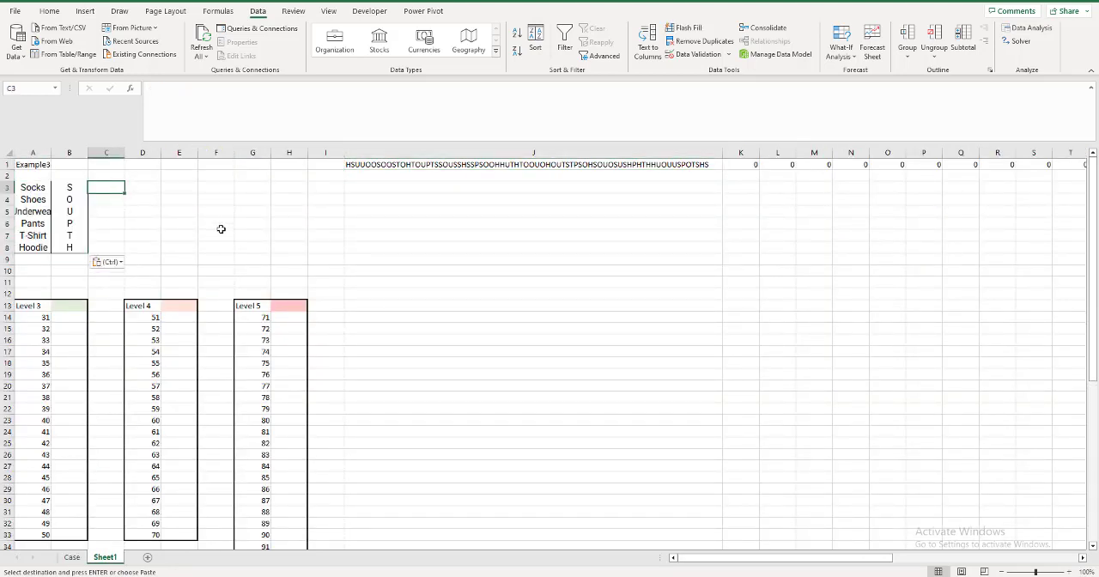
pyautogui.write('=')
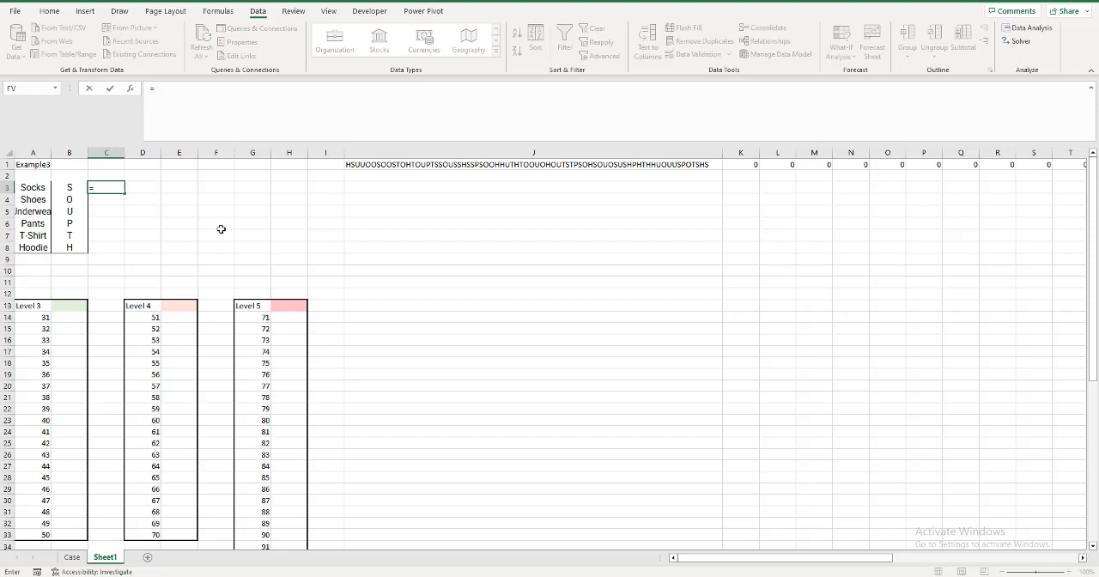
pyautogui.write('FIND(')
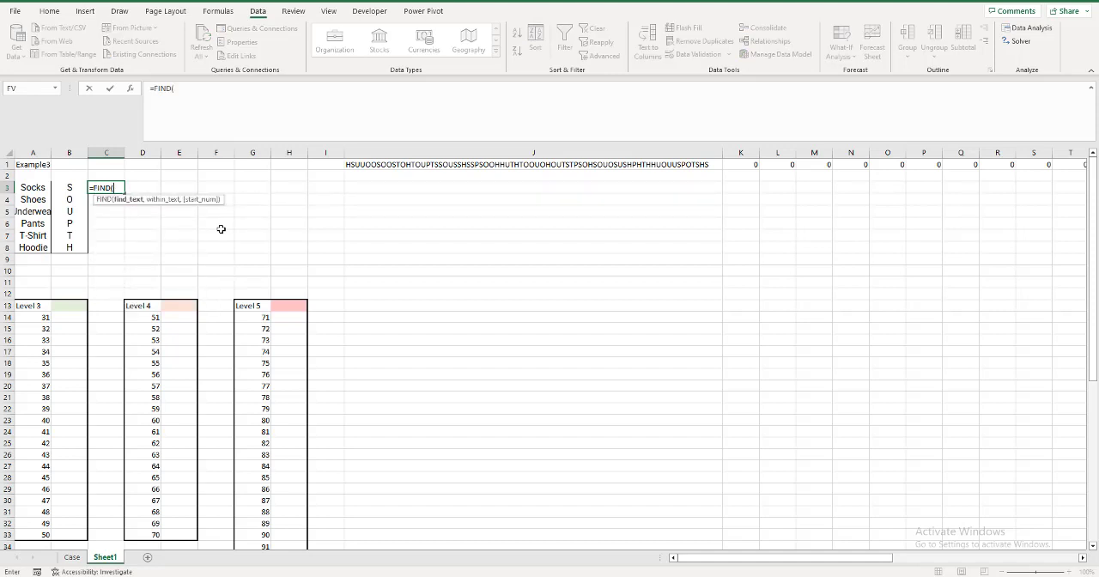
pyautogui.press('Left')
pyautogui.press('F4')
pyautogui.press('F4')
pyautogui.write(',')
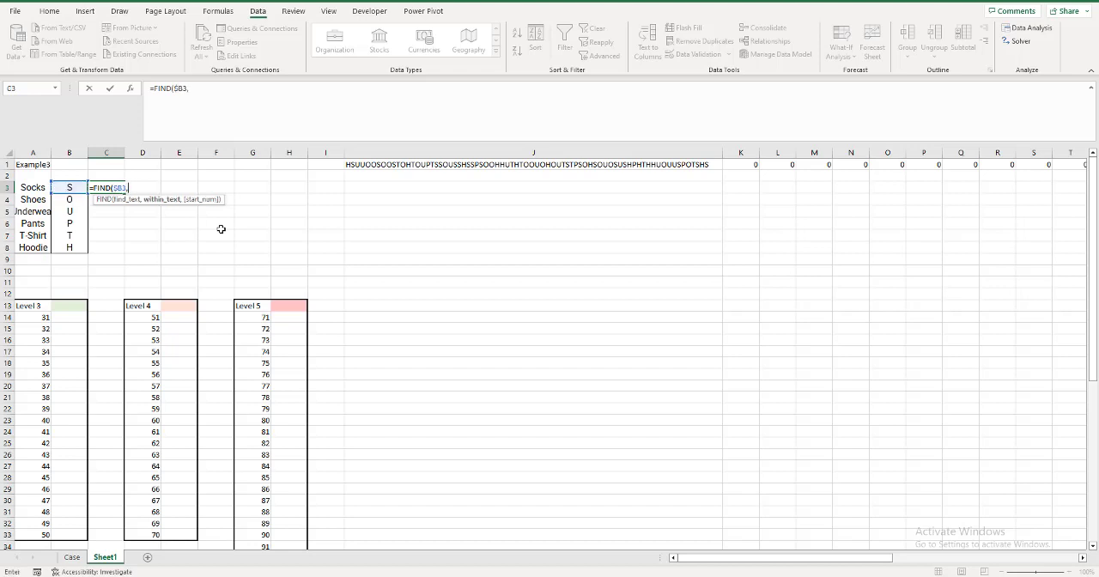
pyautogui.click(358, 165)
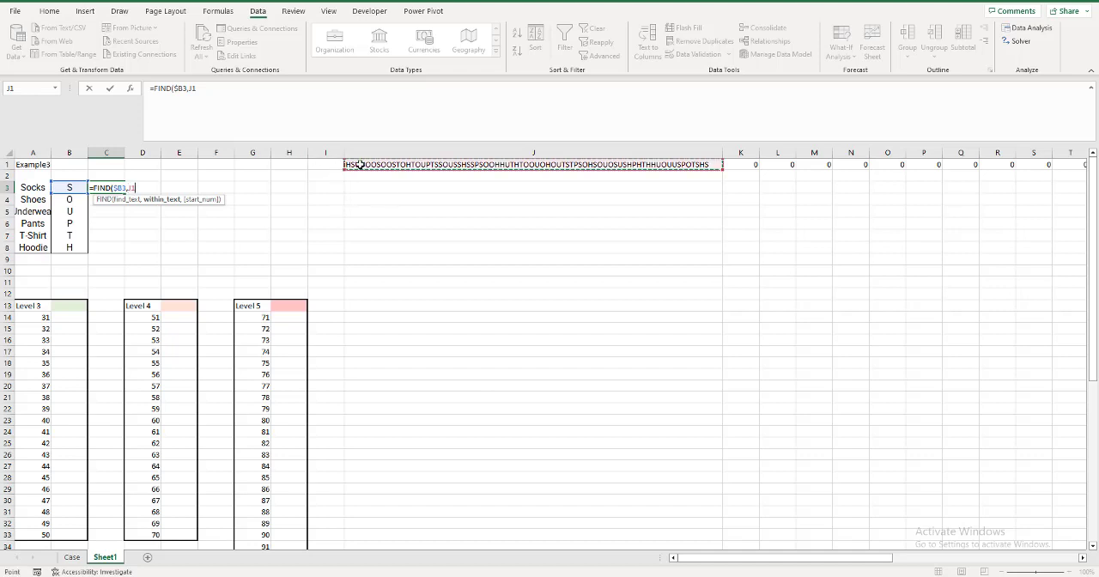
pyautogui.press('F4')
pyautogui.write(',')
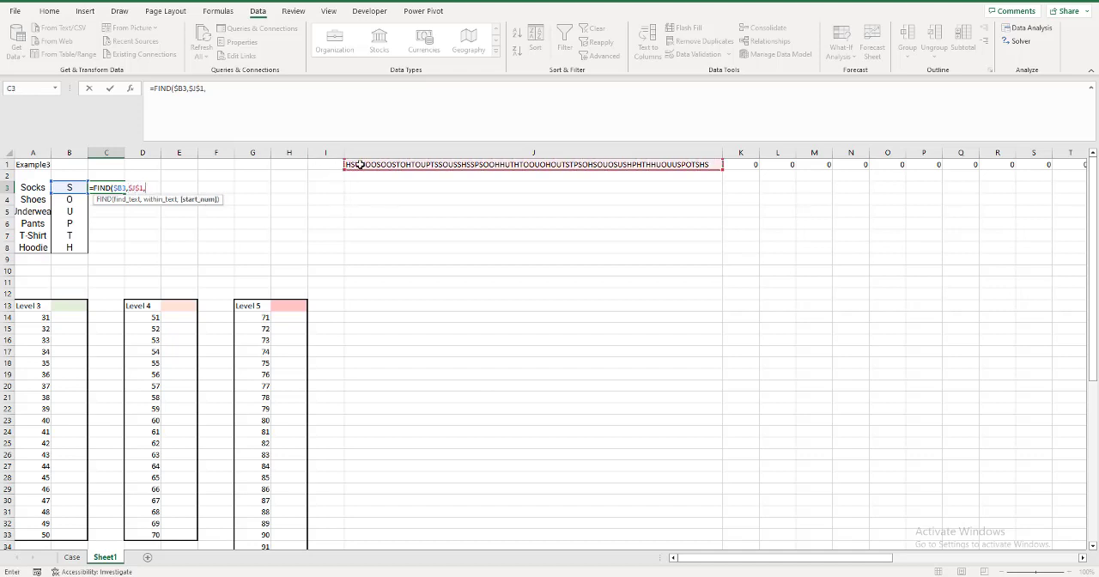
pyautogui.press('Return')
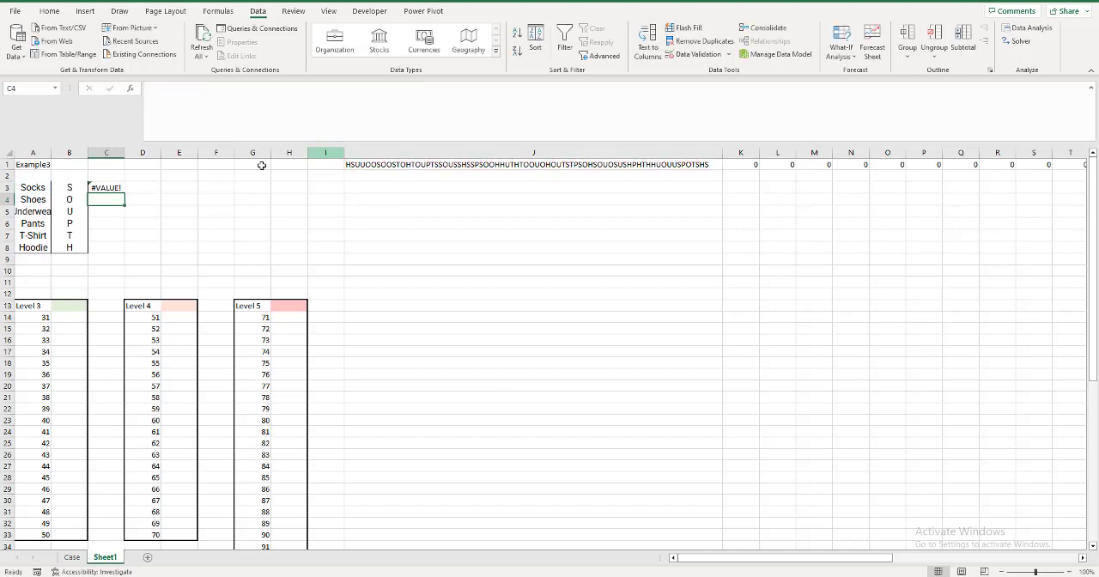
# Correct the C3 formula to =FIND($B3,$J$1) and fill it down through C8 for all clothing pieces.
pyautogui.doubleClick(110, 188)
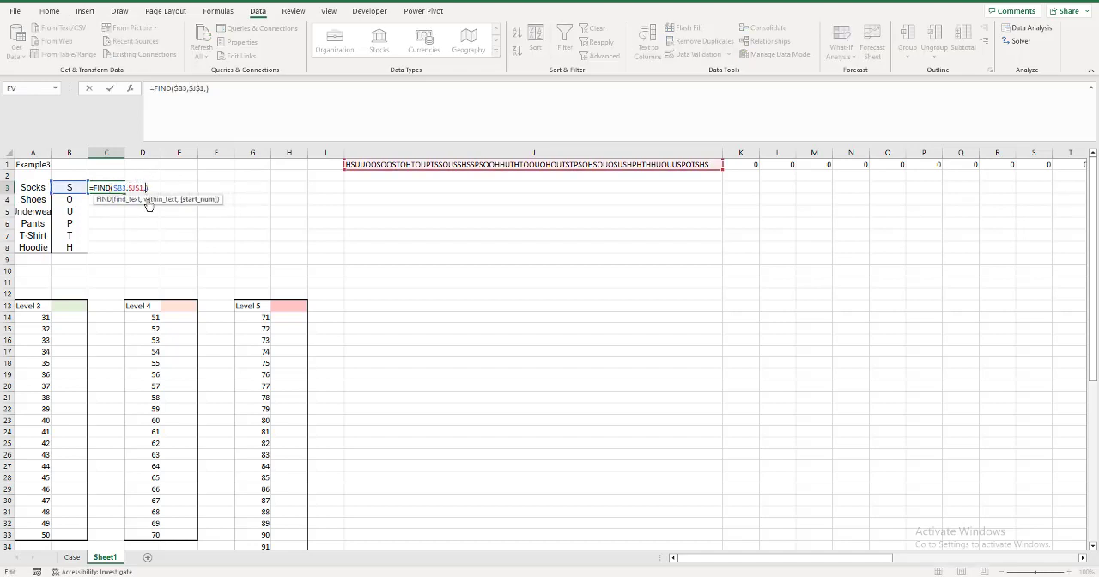
pyautogui.press('BackSpace')
pyautogui.press('Return')
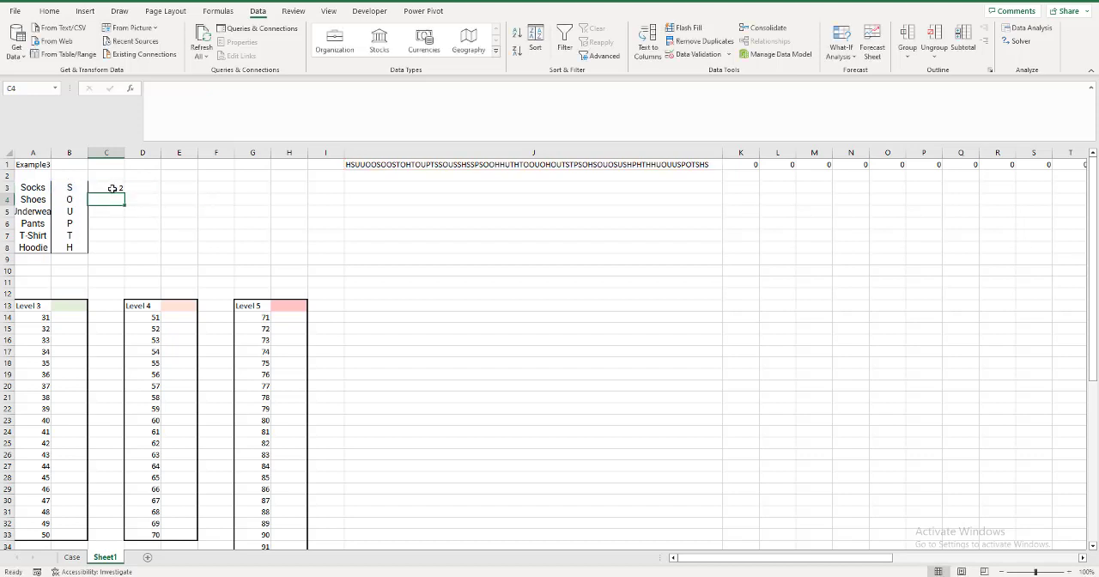
pyautogui.click(116, 187)
pyautogui.moveTo(124, 197); pyautogui.dragTo(121, 250)
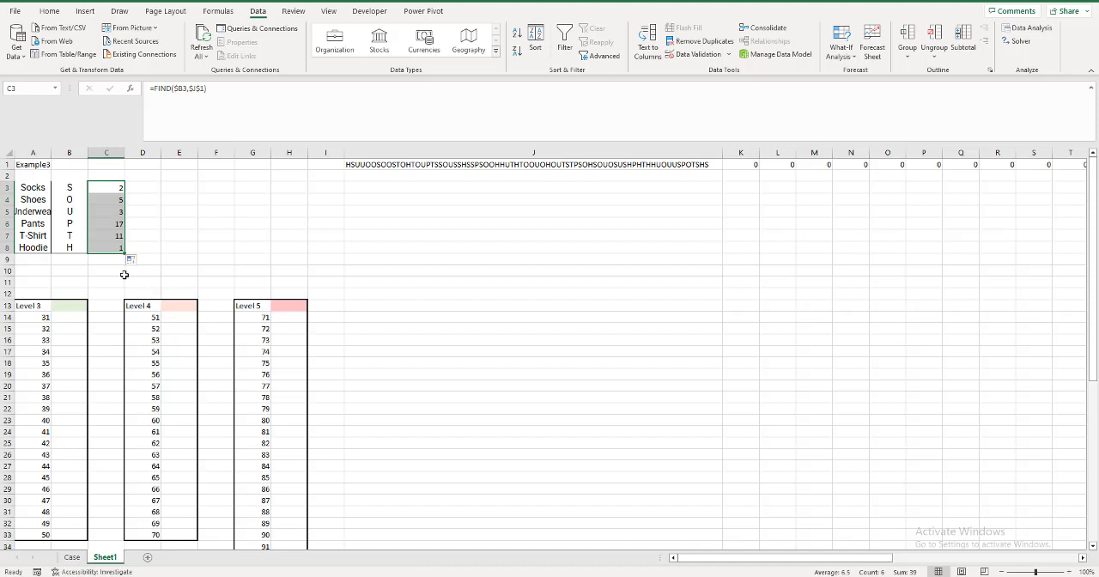
# Enter a MAX formula over C3:C8 in B13 as the Level 3 result.
pyautogui.click(77, 305)
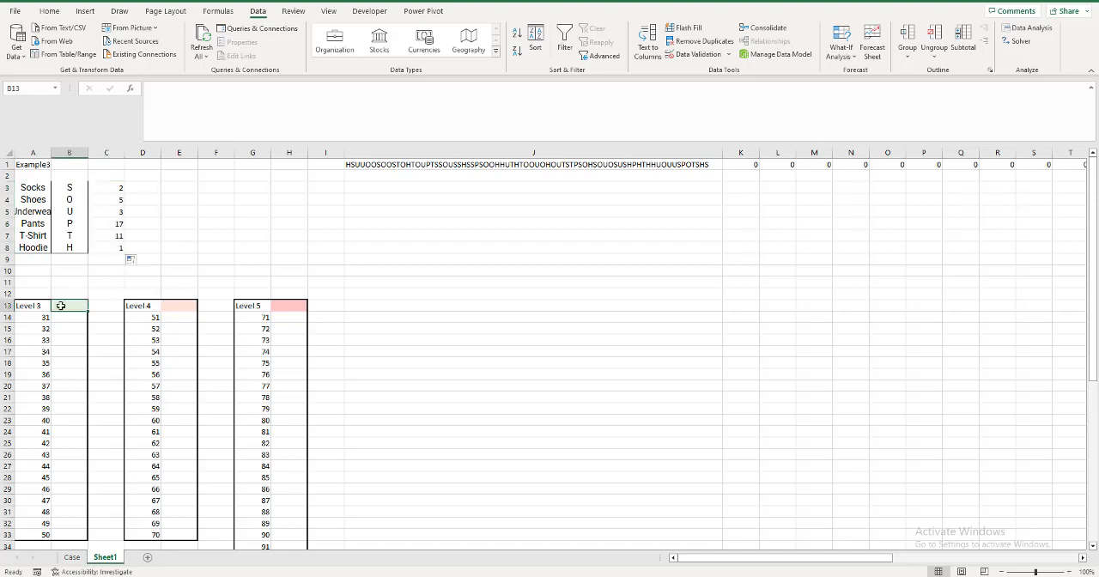
pyautogui.write('=max(')
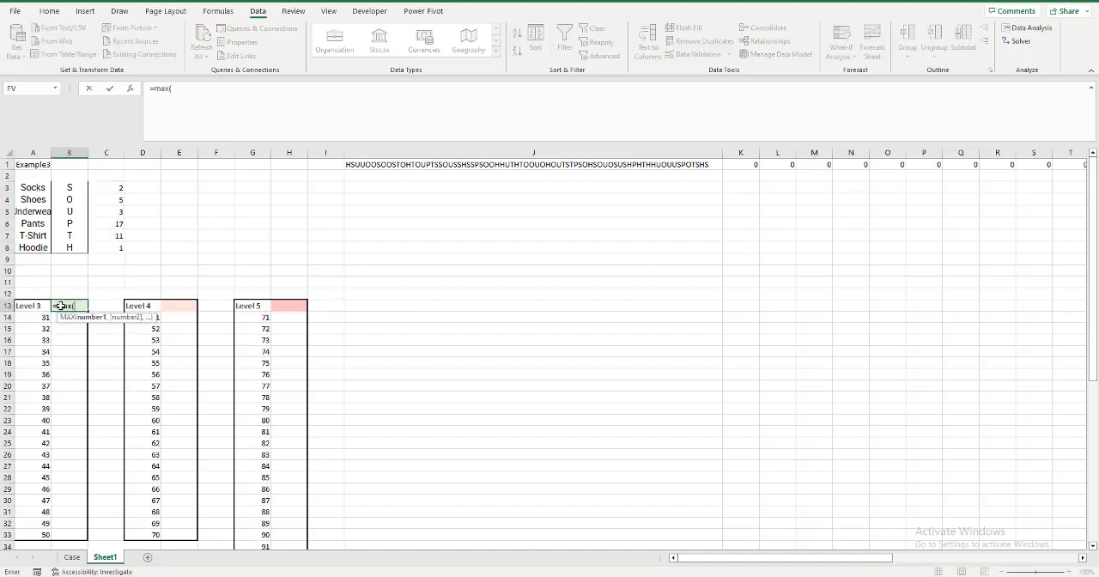
pyautogui.moveTo(99, 187); pyautogui.dragTo(99, 247)
pyautogui.press('Return')
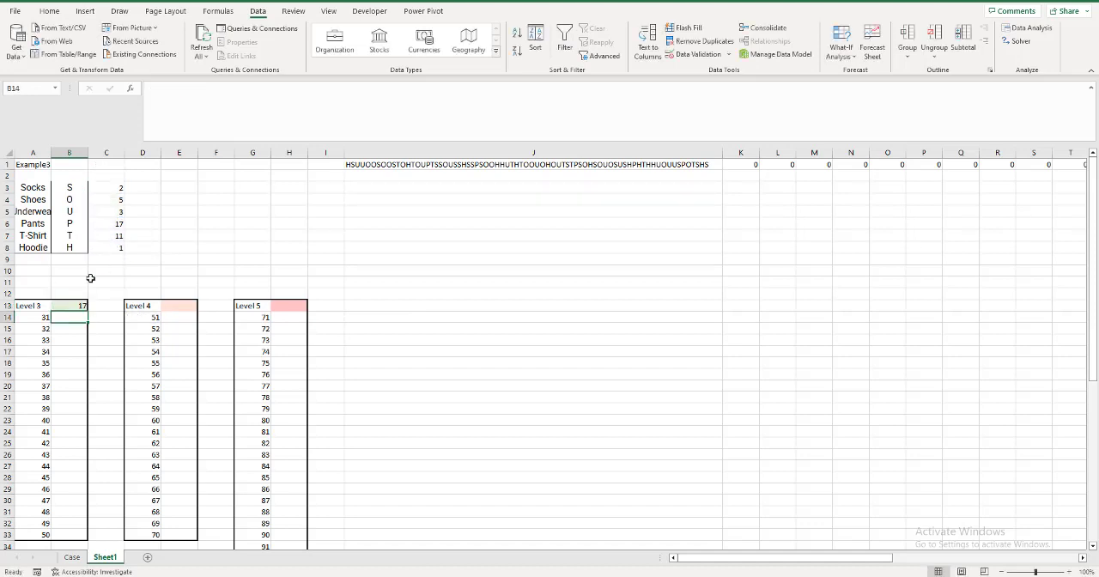
# Create a what-if data table over A13:B33 with A1 as the column input cell.
pyautogui.moveTo(31, 306); pyautogui.dragTo(70, 534)
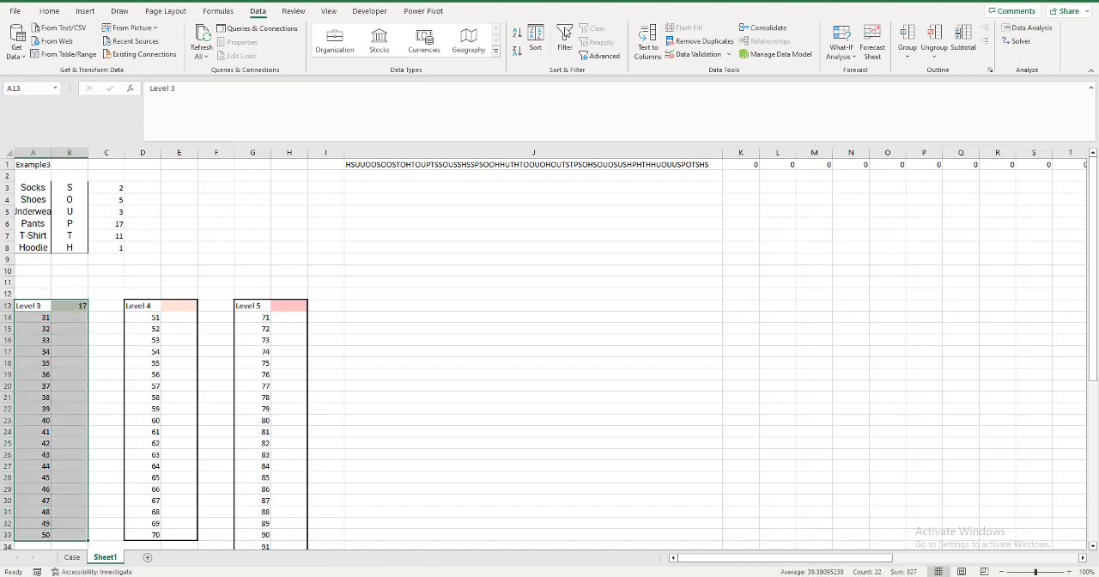
pyautogui.click(841, 49)
pyautogui.click(856, 106)
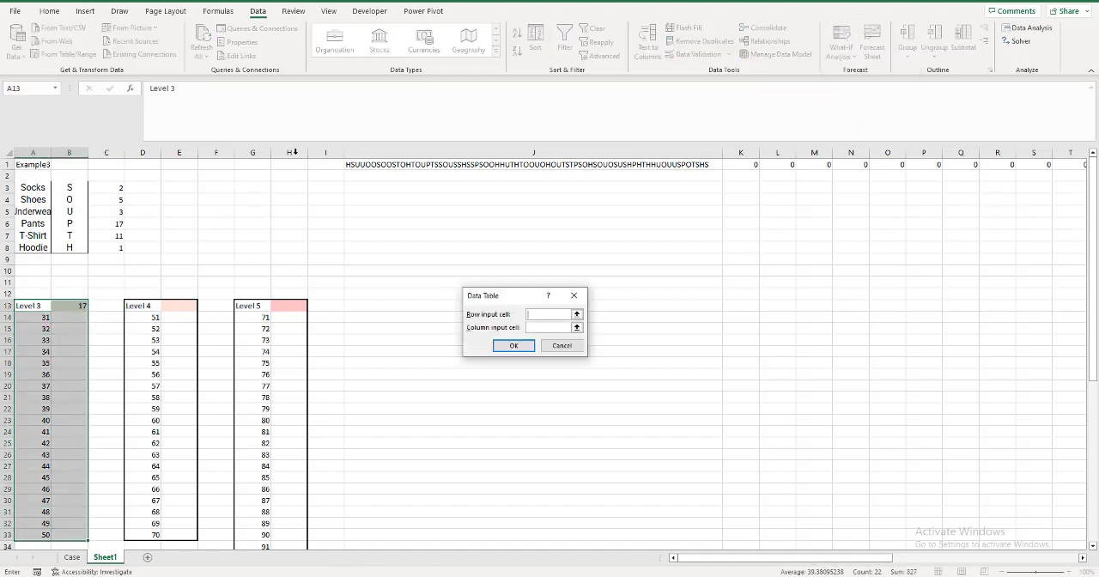
pyautogui.click(542, 328)
pyautogui.write('a1')
pyautogui.click(513, 345)
# Copy the Level 3 results in B14:B33 and go to the Level 3 questions on the Case sheet.
pyautogui.click(66, 317)
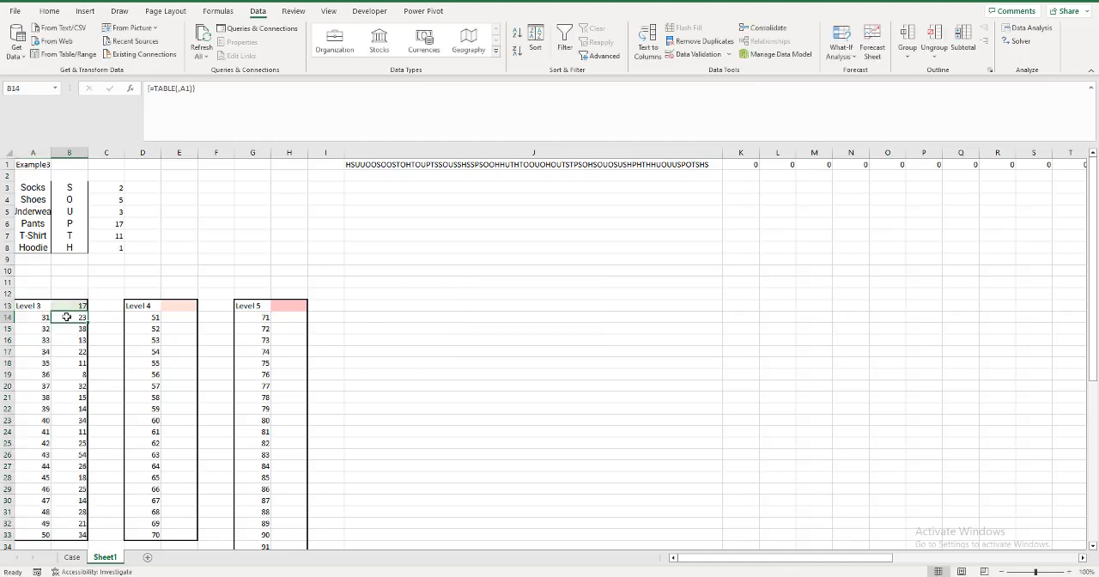
pyautogui.hotkey('ctrl', 'shift', 'Down')
pyautogui.hotkey('ctrl', 'c')
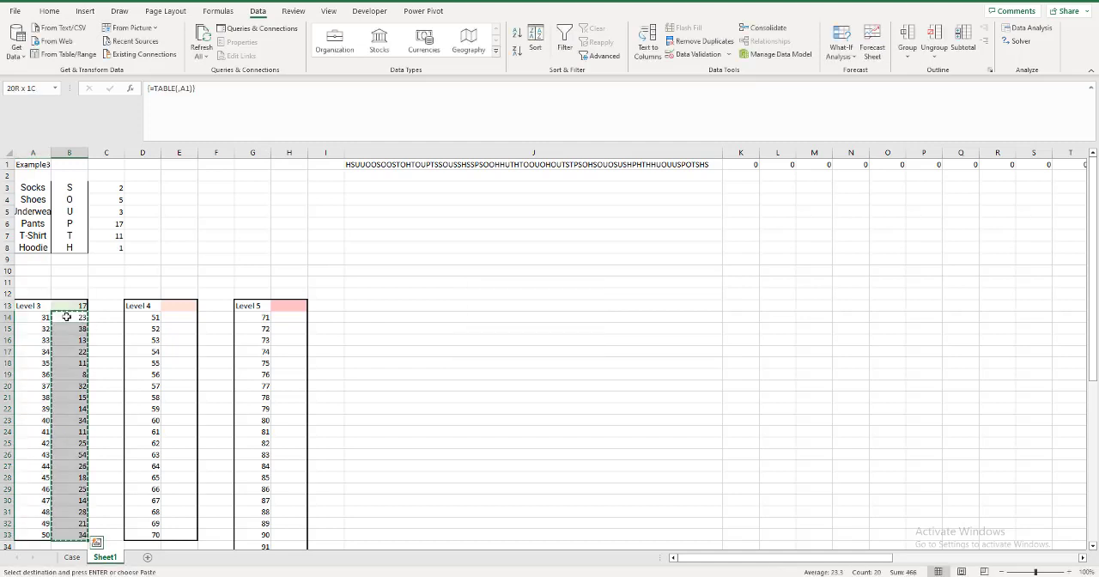
pyautogui.hotkey('ctrl', 'pageup')
pyautogui.hotkey('ctrl', 'Down')
pyautogui.hotkey('ctrl', 'Left')
pyautogui.hotkey('ctrl', 'Down')
pyautogui.hotkey('ctrl', 'Down')
pyautogui.hotkey('ctrl', 'Down')
pyautogui.hotkey('ctrl', 'Down')
pyautogui.hotkey('ctrl', 'Down')
pyautogui.hotkey('ctrl', 'Down')
pyautogui.hotkey('ctrl', 'Down')
pyautogui.hotkey('ctrl', 'Down')
pyautogui.hotkey('ctrl', 'Down')
pyautogui.hotkey('ctrl', 'Down')
pyautogui.hotkey('ctrl', 'Down')
pyautogui.hotkey('ctrl', 'Down')
pyautogui.hotkey('ctrl', 'Down')
pyautogui.hotkey('ctrl', 'Down')
pyautogui.hotkey('ctrl', 'Down')
pyautogui.hotkey('ctrl', 'Down')
pyautogui.hotkey('ctrl', 'Down')
pyautogui.hotkey('ctrl', 'Down')
pyautogui.hotkey('ctrl', 'Down')
pyautogui.hotkey('ctrl', 'Down')
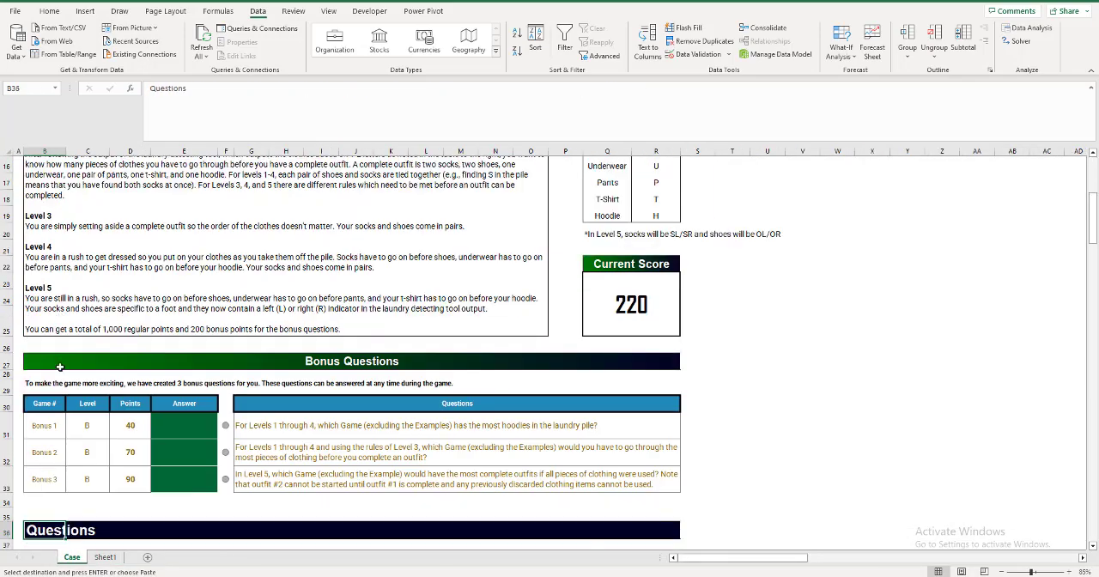
pyautogui.hotkey('ctrl', 'Down')
pyautogui.hotkey('ctrl', 'Down')
pyautogui.hotkey('ctrl', 'Down')
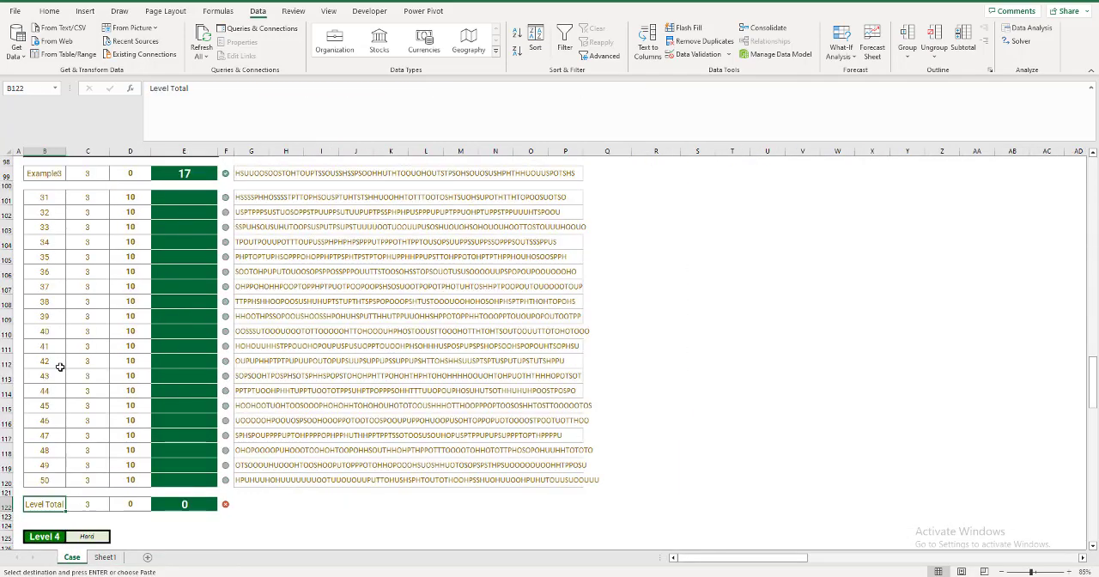
pyautogui.hotkey('ctrl', 'Up')
pyautogui.hotkey('ctrl', 'Up')
pyautogui.hotkey('ctrl', 'Up')
pyautogui.hotkey('ctrl', 'Up')
pyautogui.hotkey('ctrl', 'Up')
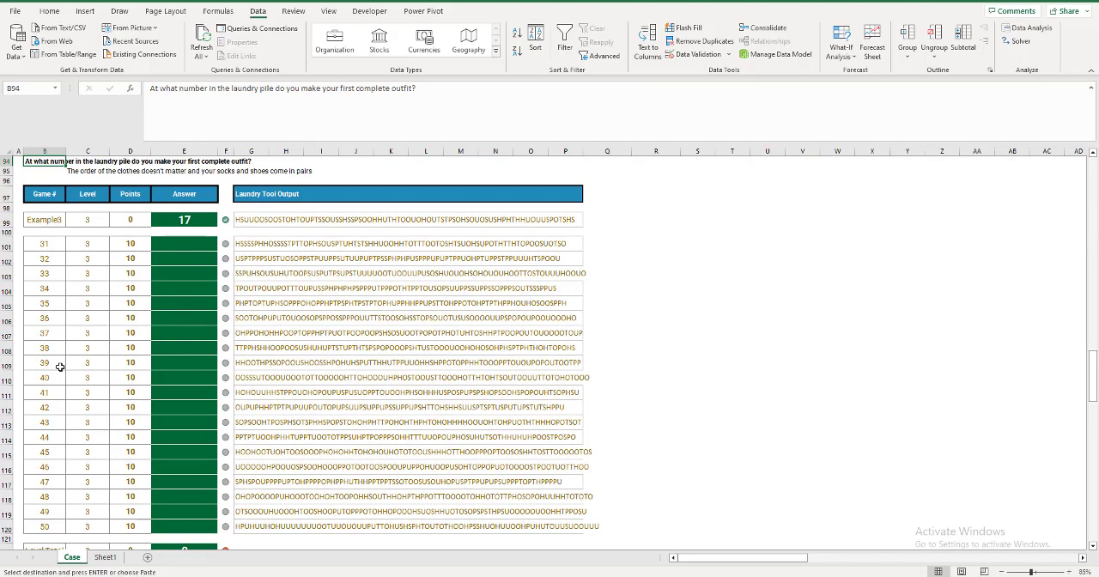
# Paste the copied results as values into the Level 3 answer cells E101:E120 for games 31 to 50.
pyautogui.click(167, 243)
pyautogui.hotkey('ctrl', 'shift', 'Down')
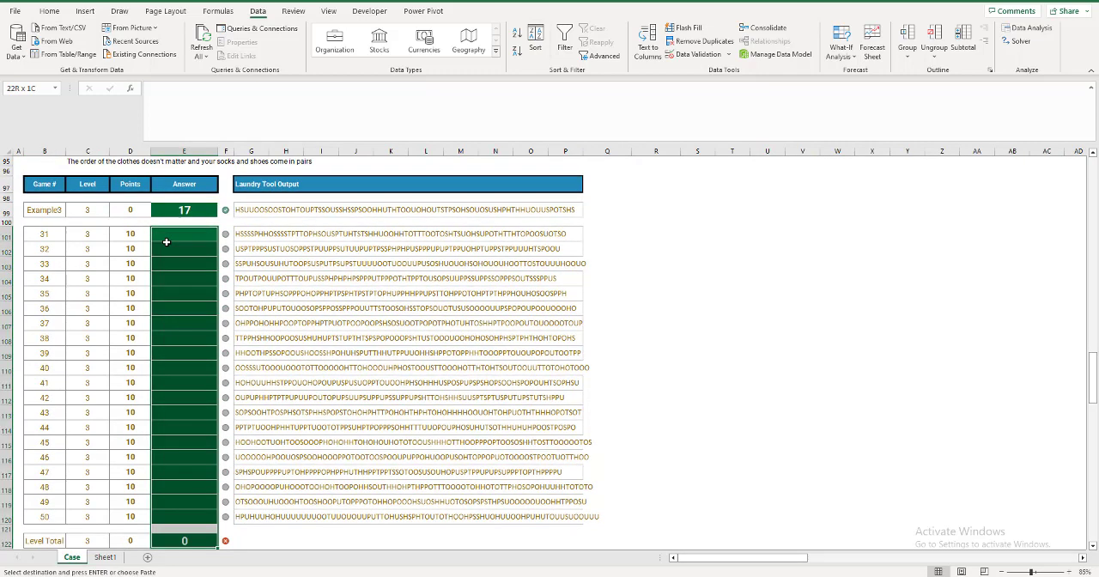
pyautogui.hotkey('shift', 'Up')
pyautogui.hotkey('shift', 'Up')
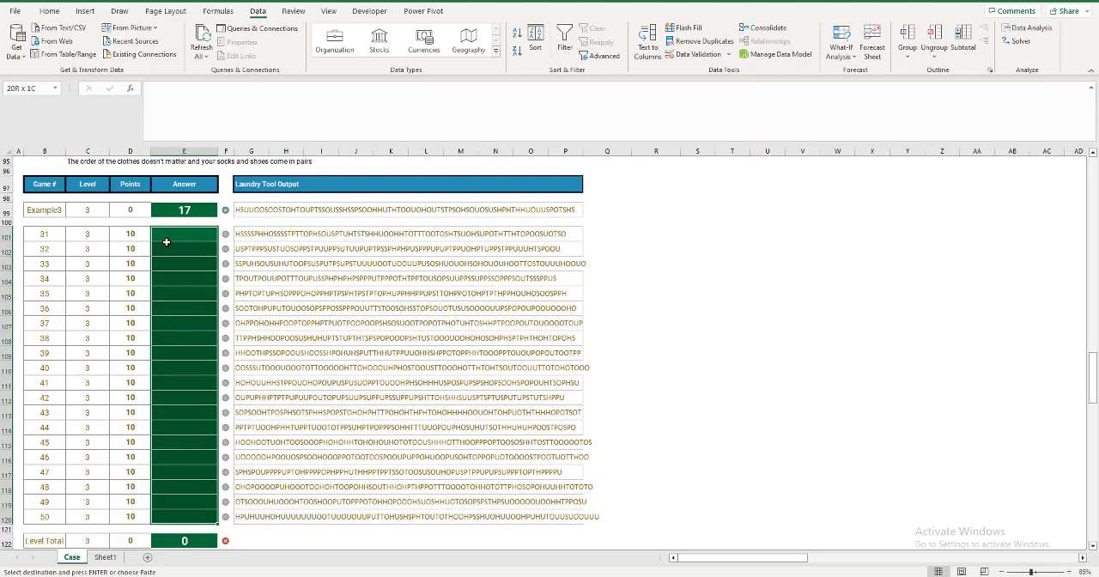
pyautogui.hotkey('ctrl', 'alt', 'v')
pyautogui.press('v')
pyautogui.press('Return')
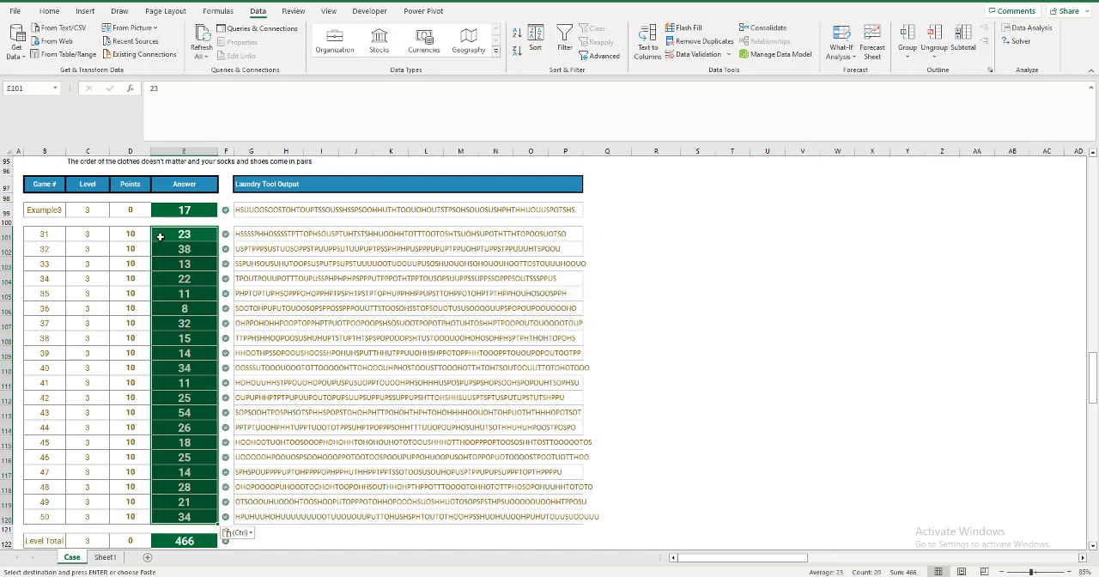
# Check the Level 4 rules on the Case sheet, then fill the socks formula in C3 of Sheet1 across to D3.
pyautogui.scroll(-6, 162, 241)
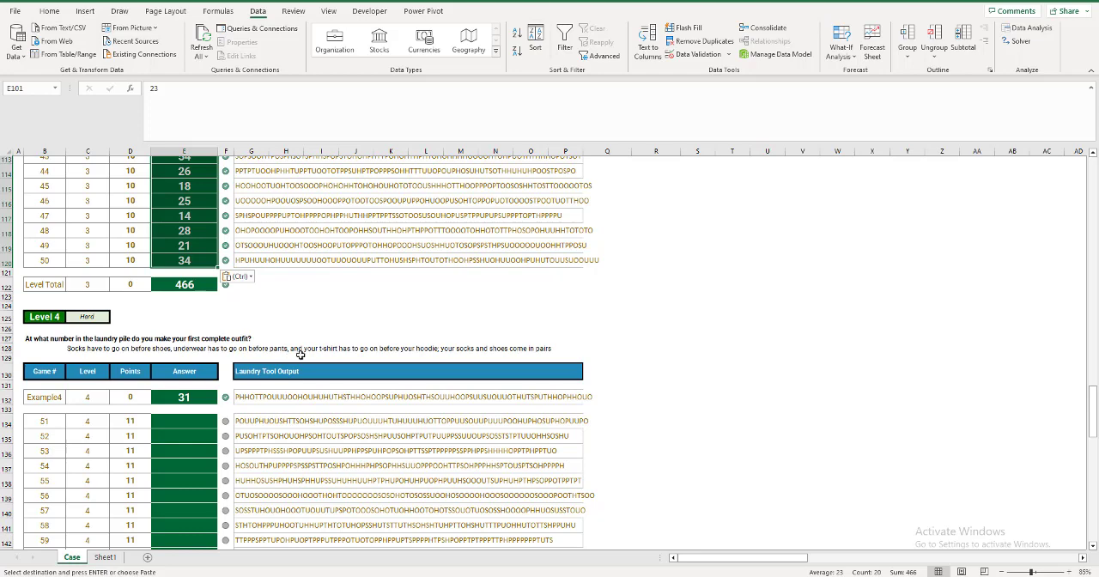
pyautogui.click(105, 558)
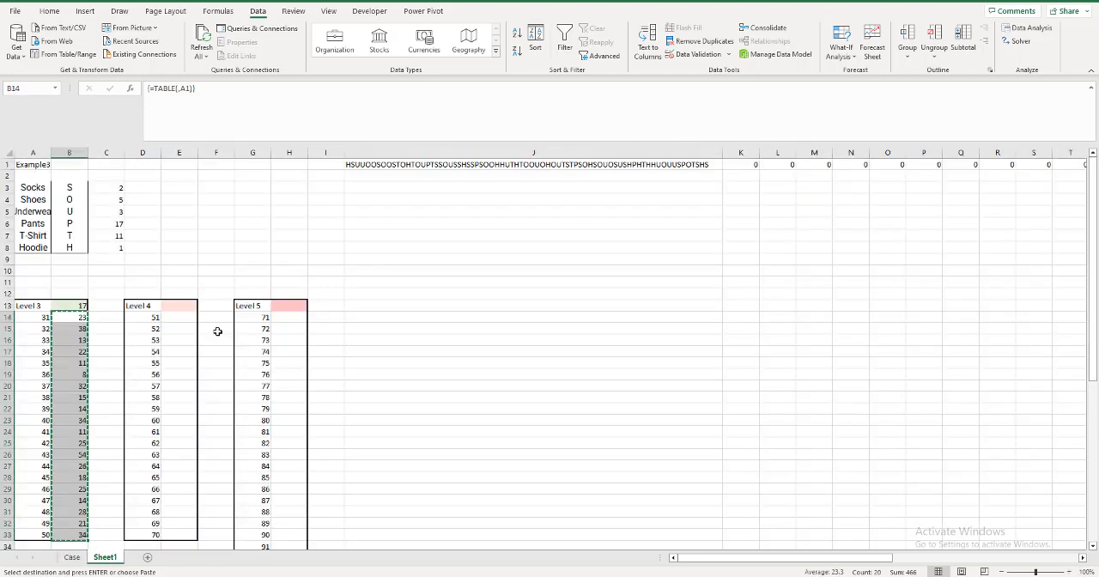
pyautogui.click(116, 188)
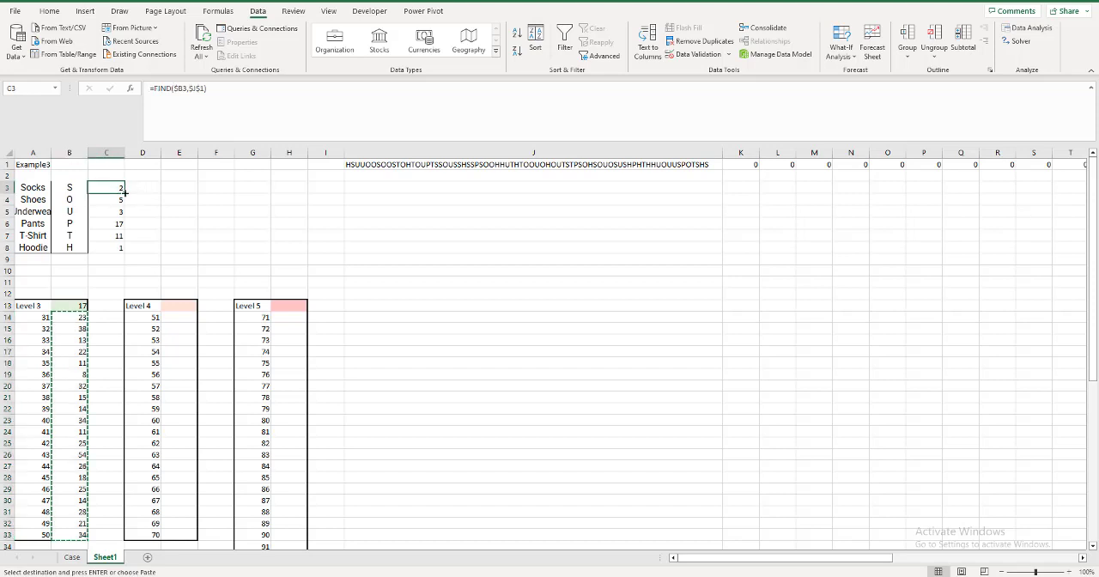
pyautogui.moveTo(126, 193); pyautogui.dragTo(152, 191)
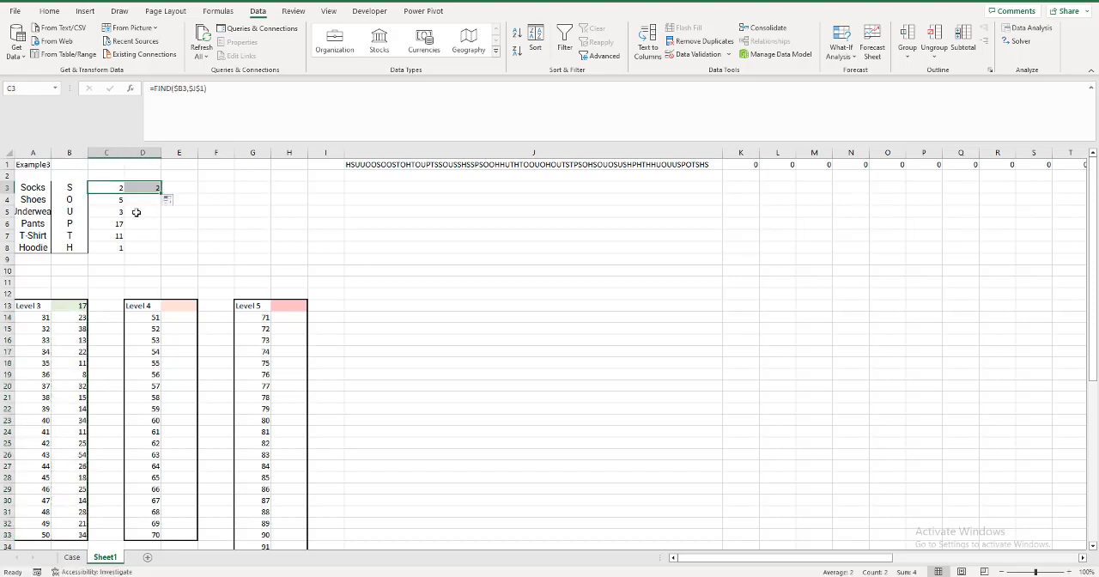
# Change the game name in A1 to Example4.
pyautogui.click(38, 163)
pyautogui.write('Exampl')
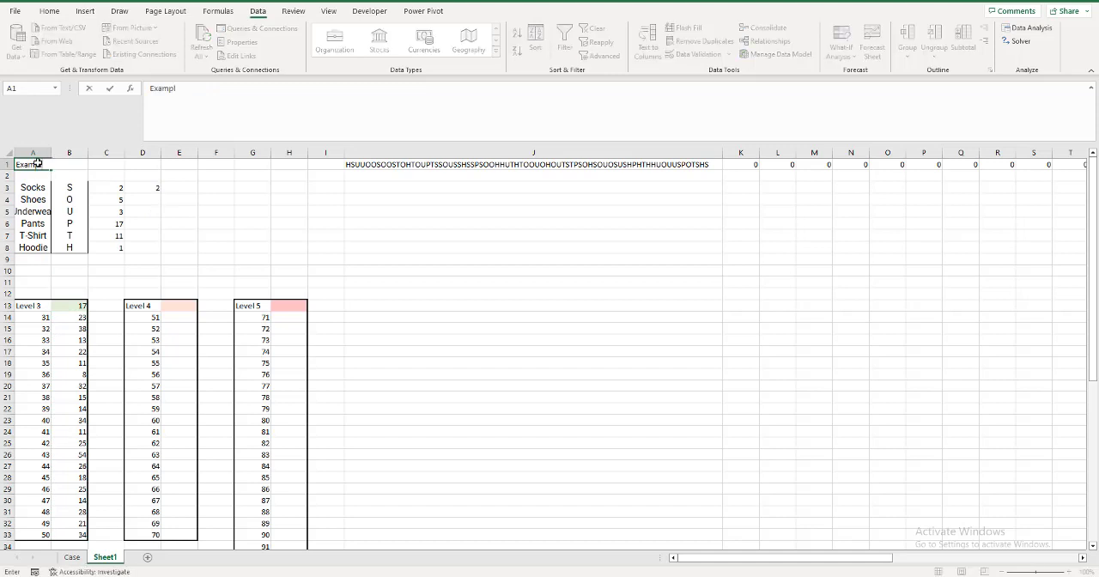
pyautogui.write('e4')
pyautogui.press('Return')
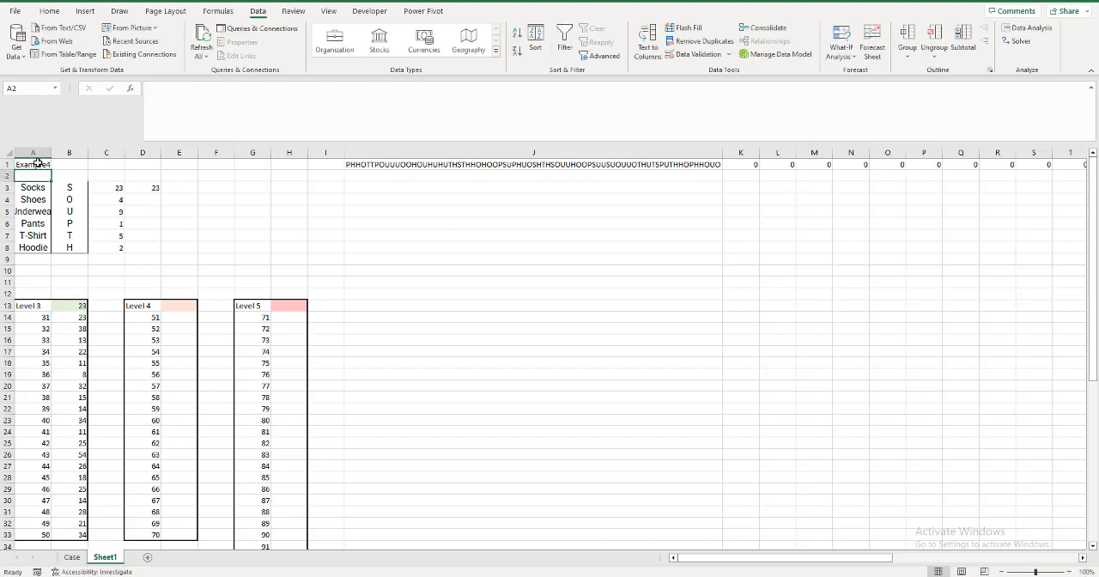
# Enter =FIND($B4,$J$1,D3) in D4 to locate the first shoes after the socks.
pyautogui.click(98, 186)
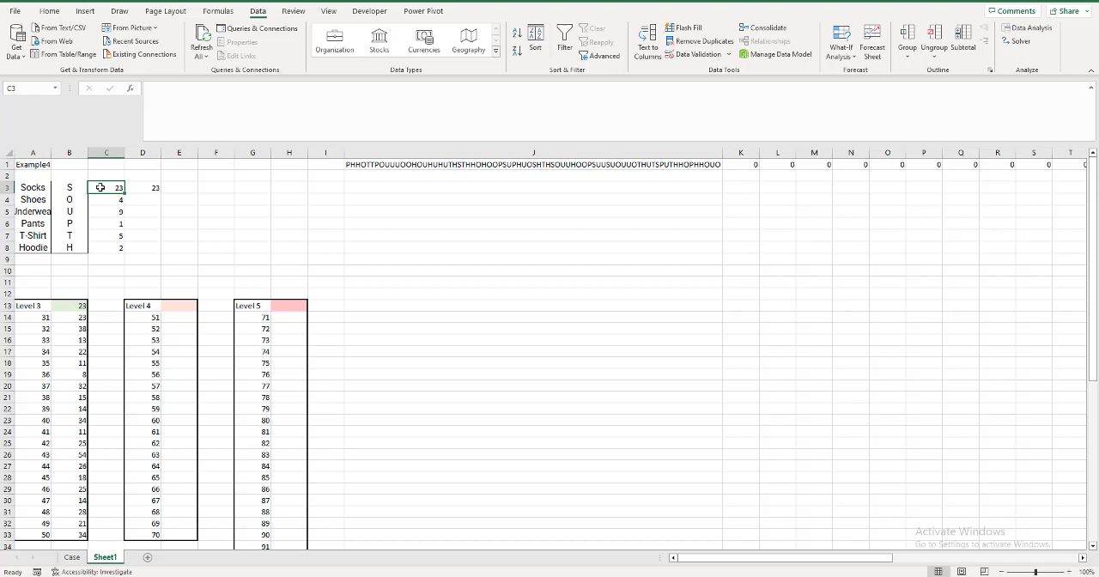
pyautogui.click(146, 199)
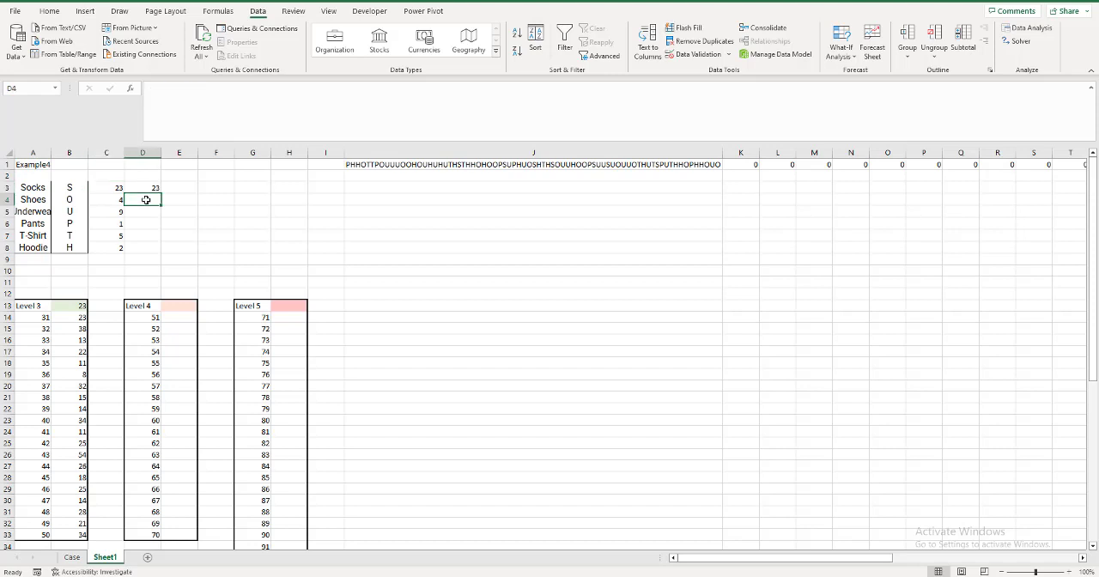
pyautogui.write('=find(')
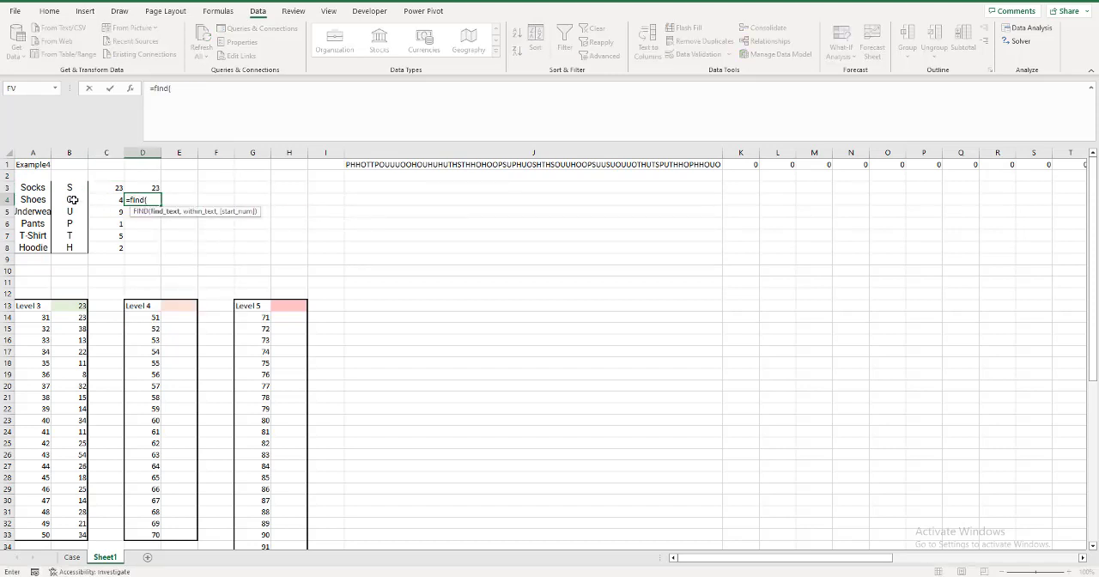
pyautogui.click(71, 199)
pyautogui.press('F4')
pyautogui.press('F4')
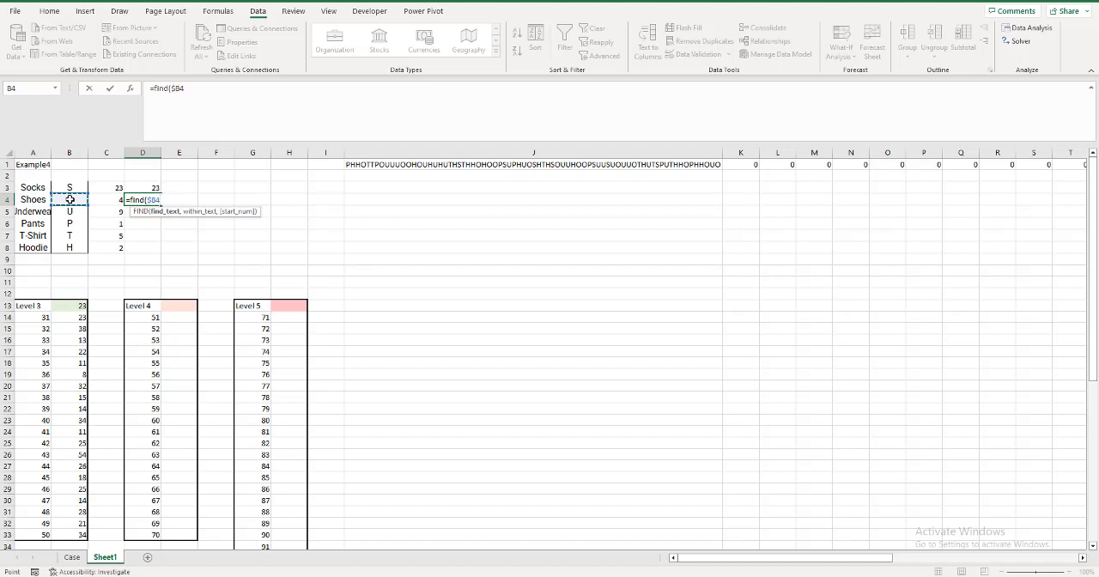
pyautogui.write(',')
pyautogui.click(359, 166)
pyautogui.press('F4')
pyautogui.write(',')
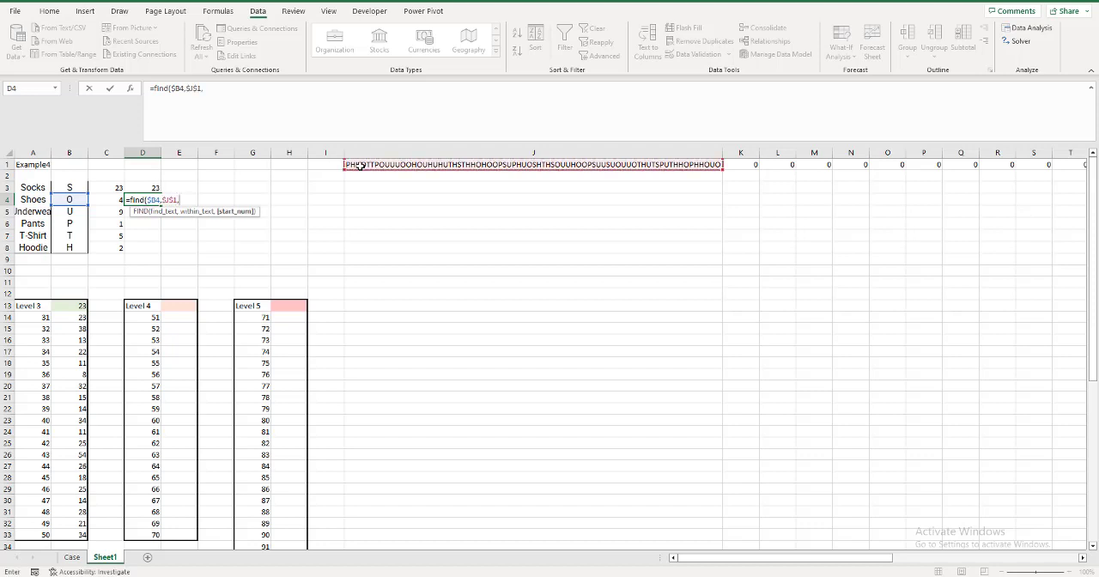
pyautogui.click(156, 187)
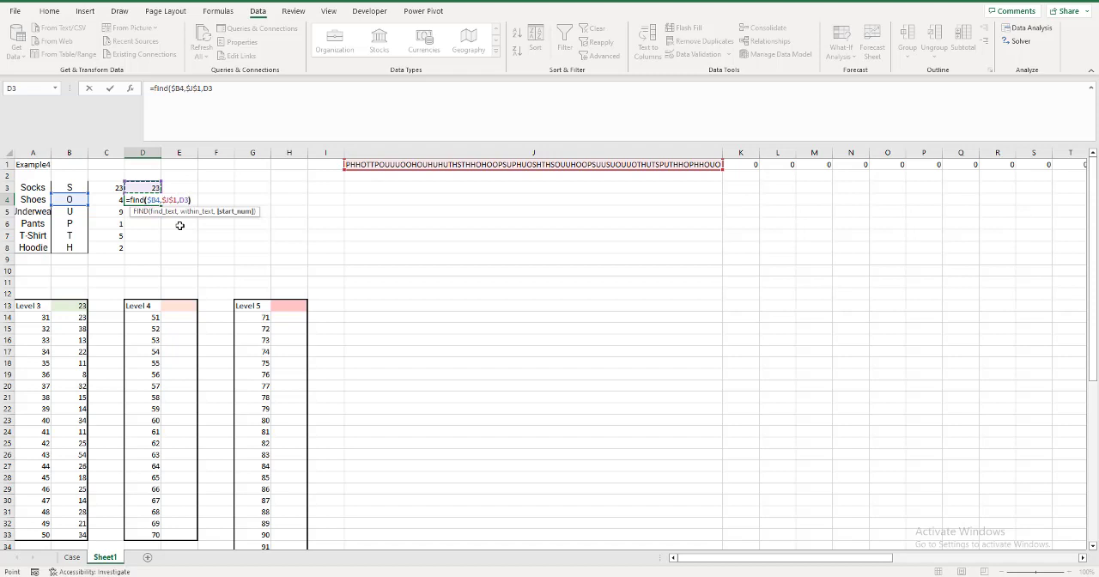
pyautogui.write(')')
pyautogui.press('Return')
# Copy the formula pair in D3:D4 to D5:D6 for underwear and pants and to D7:D8 for T-shirt and hoodie.
pyautogui.moveTo(153, 188); pyautogui.dragTo(155, 200)
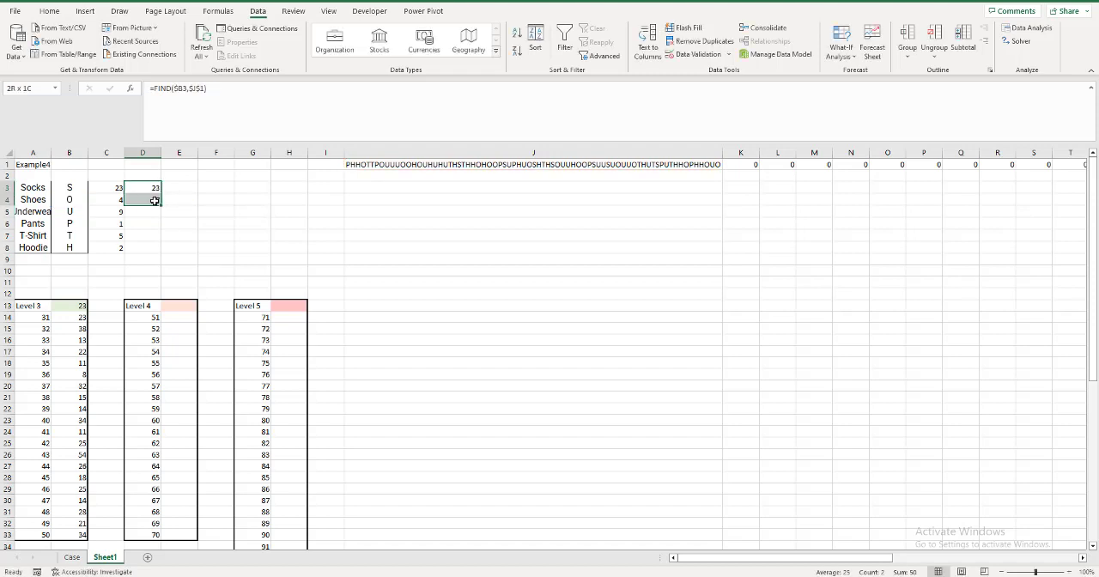
pyautogui.hotkey('ctrl', 'c')
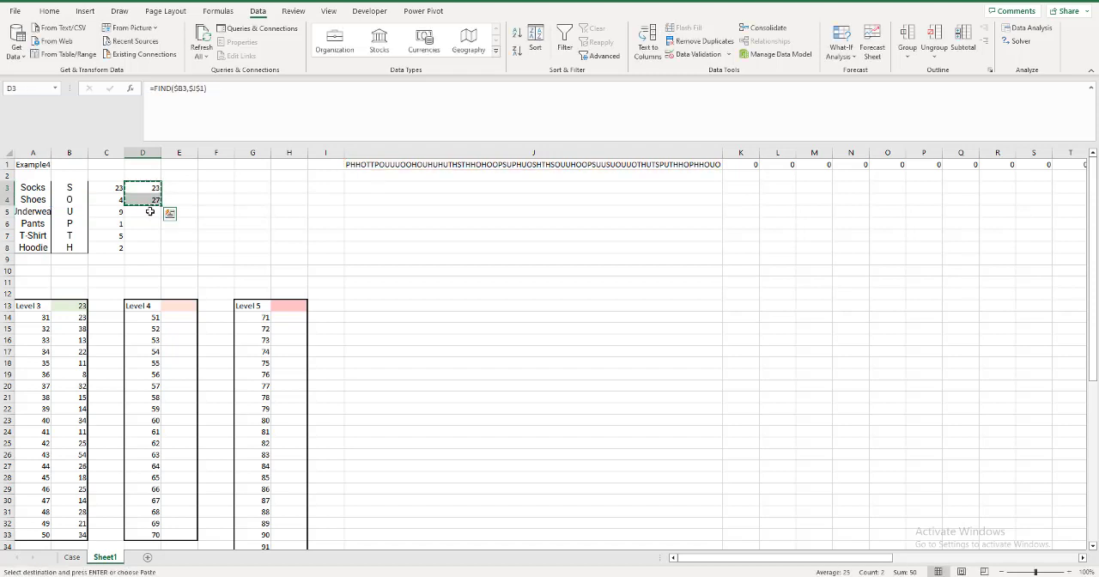
pyautogui.click(150, 211)
pyautogui.hotkey('ctrl', 'v')
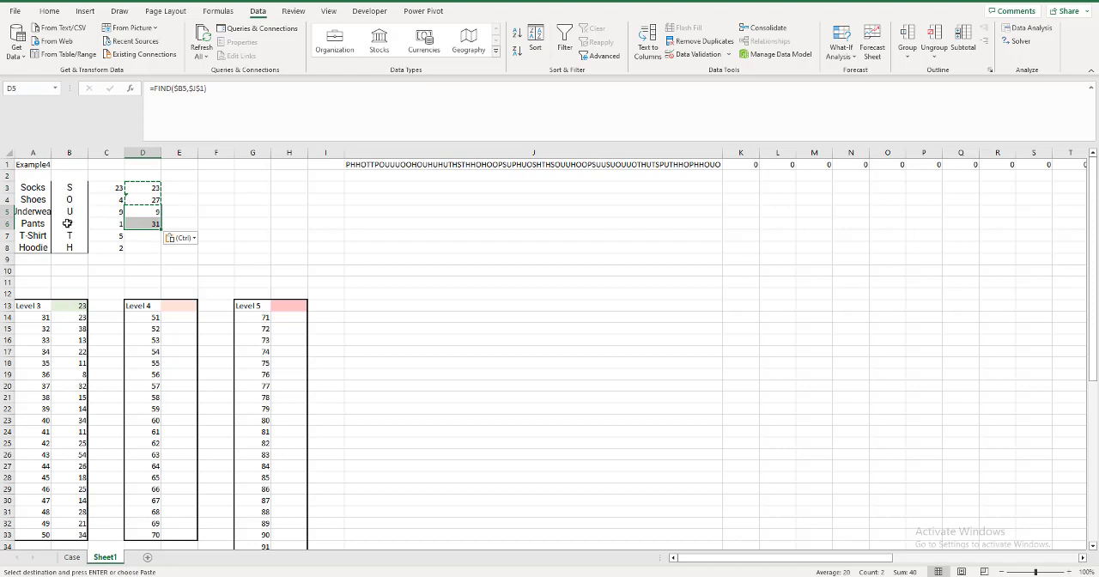
pyautogui.click(138, 235)
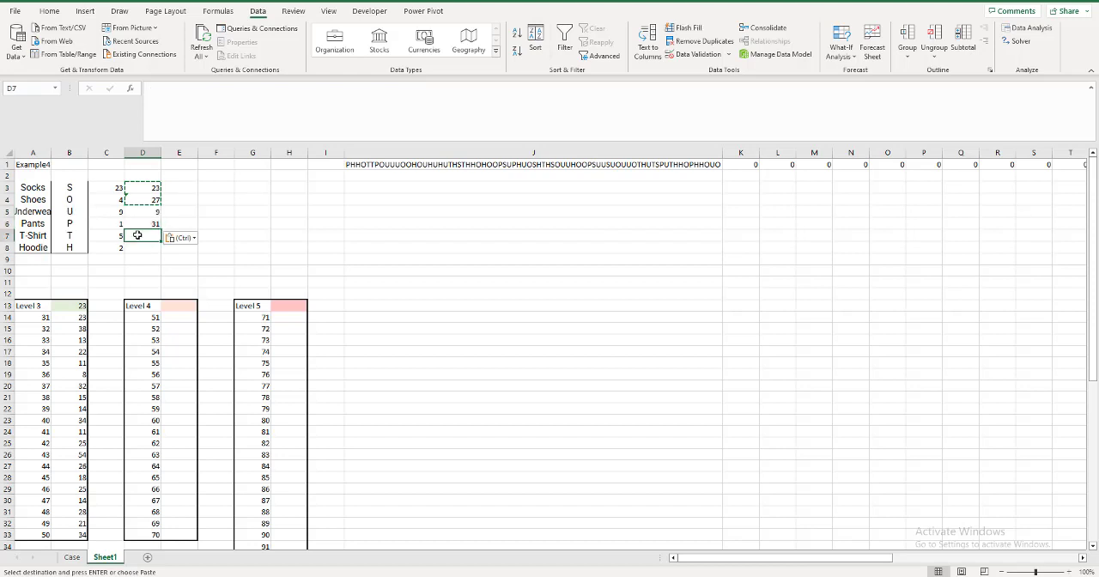
pyautogui.moveTo(137, 235); pyautogui.dragTo(143, 248)
pyautogui.hotkey('ctrl', 'v')
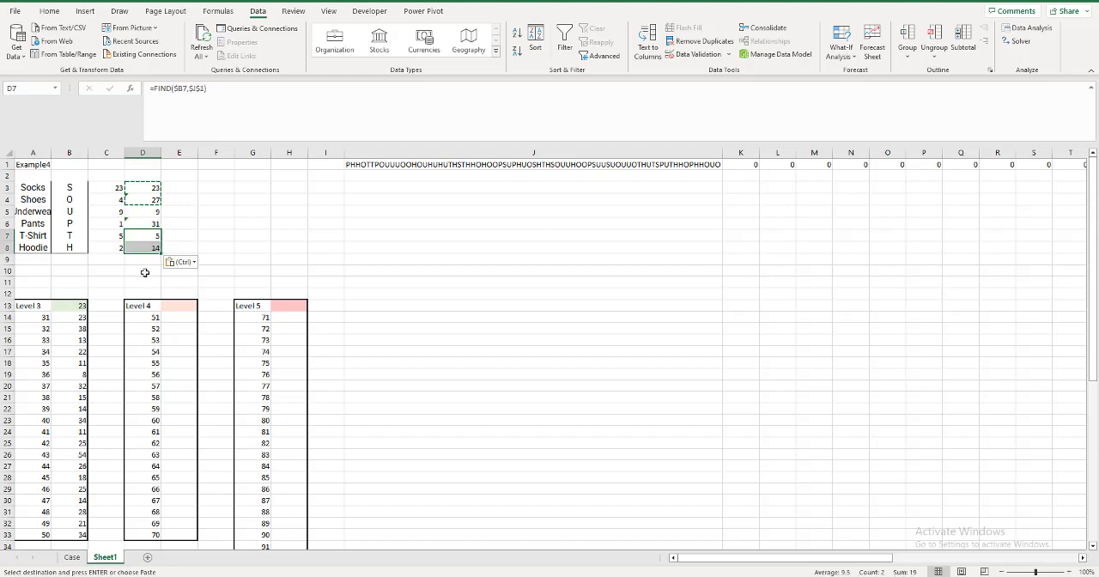
# Check the FIND formulas in D3:D8 for correct letter and start-position references.
pyautogui.click(137, 210)
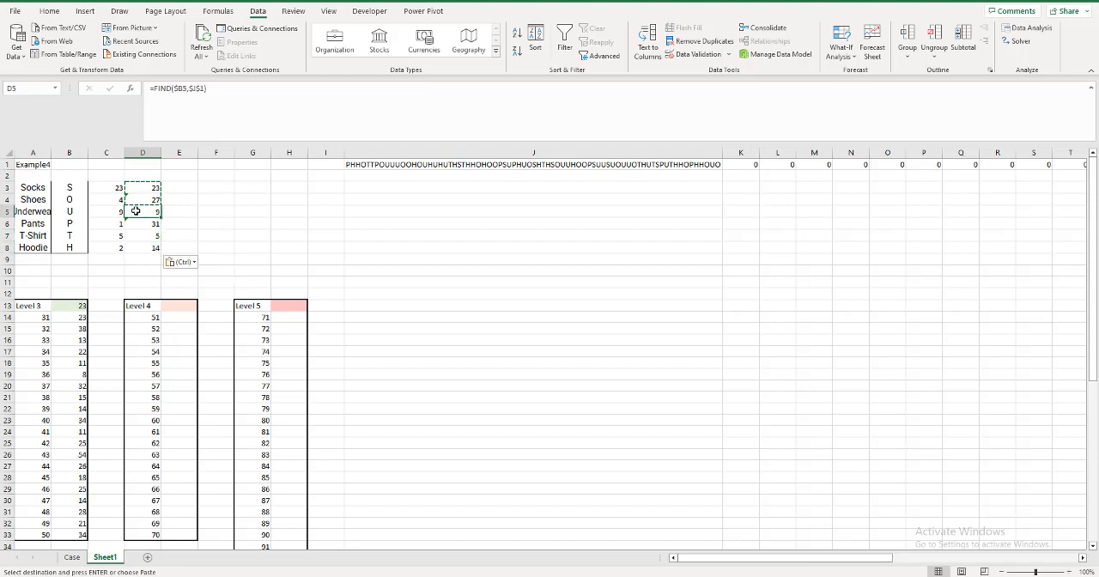
pyautogui.doubleClick(136, 211)
pyautogui.press('Escape')
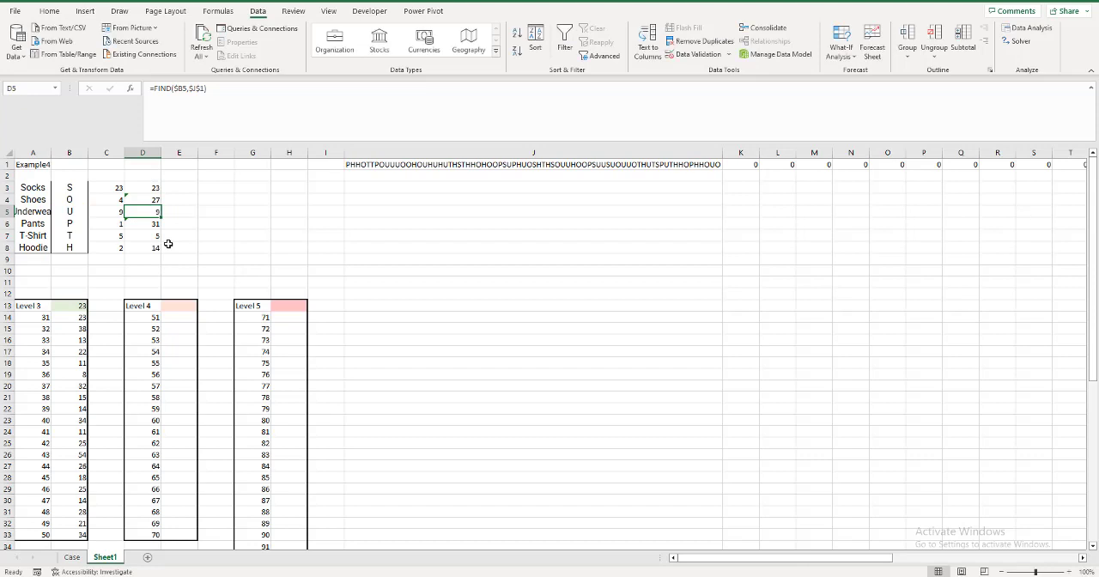
pyautogui.click(155, 188)
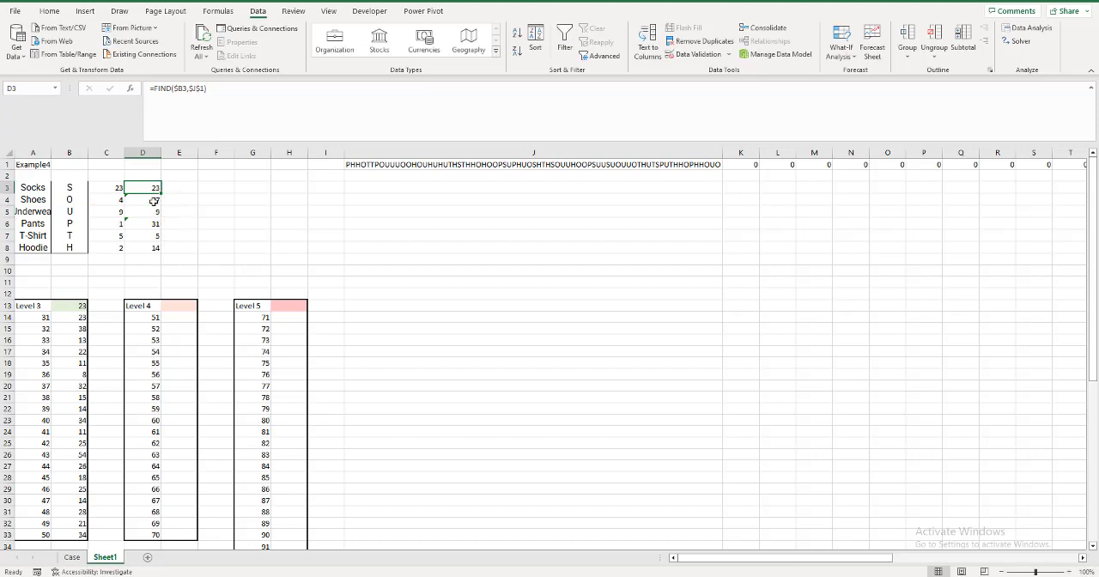
pyautogui.click(155, 200)
pyautogui.click(153, 212)
pyautogui.click(151, 223)
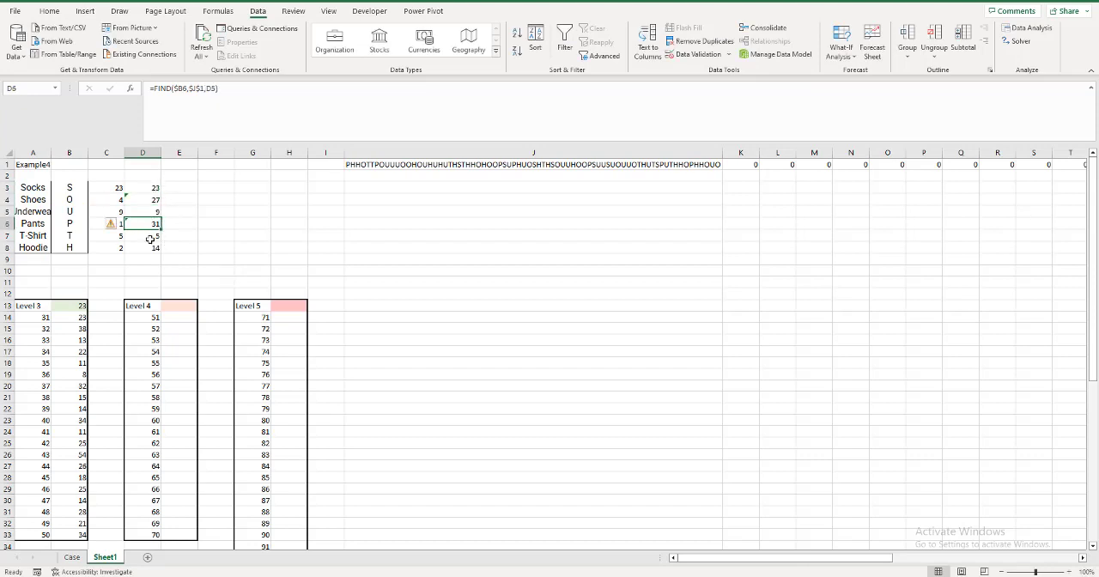
pyautogui.click(150, 235)
pyautogui.click(150, 247)
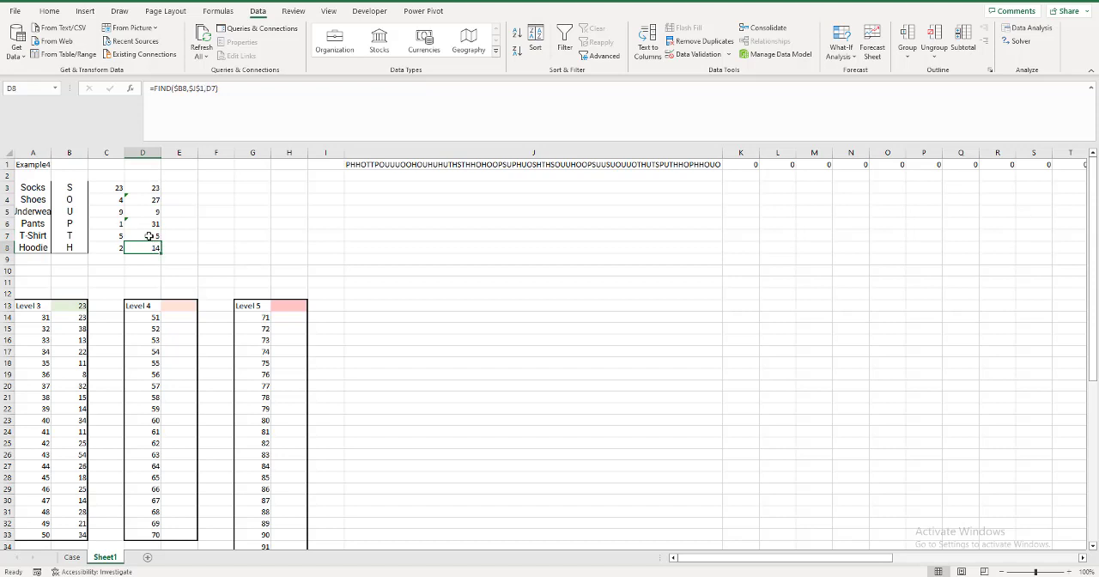
# Enter =MAX(D3:D8) in E13 as the Level 4 result formula.
pyautogui.click(150, 236)
pyautogui.click(173, 309)
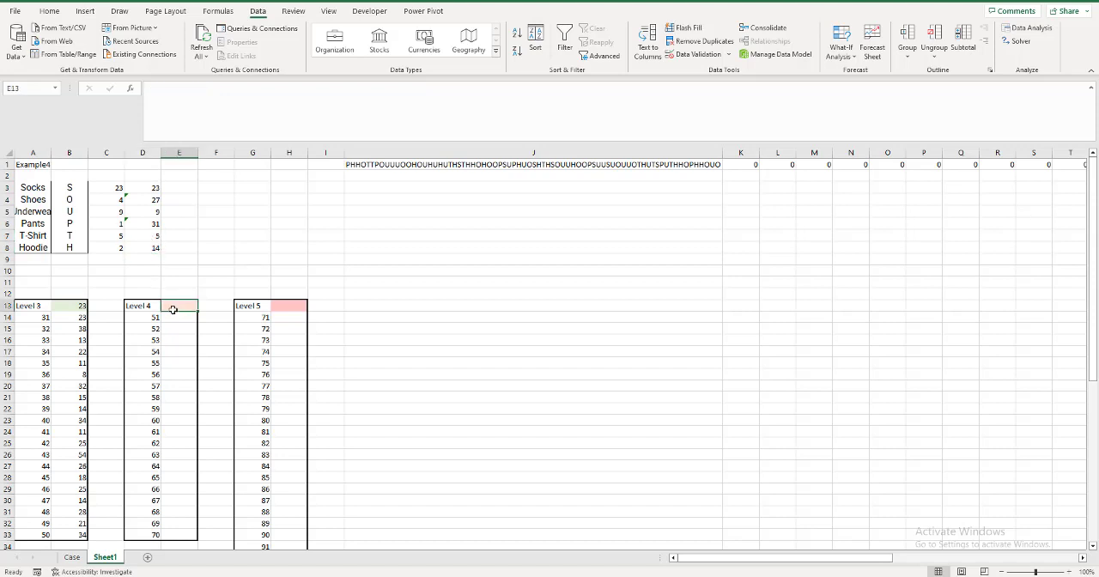
pyautogui.write('=max')
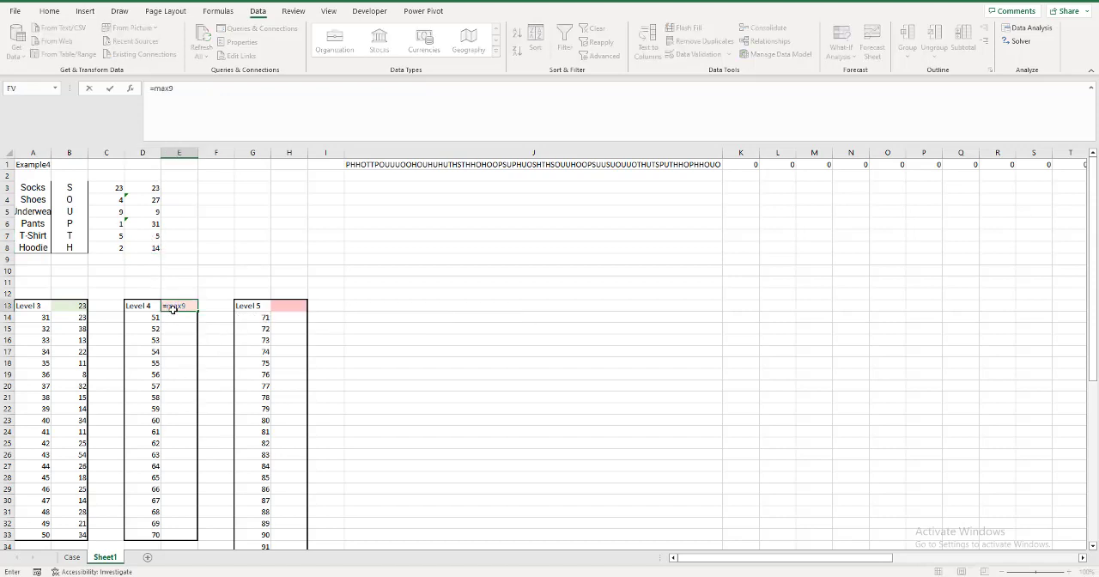
pyautogui.write('9')
pyautogui.press('BackSpace')
pyautogui.write('(')
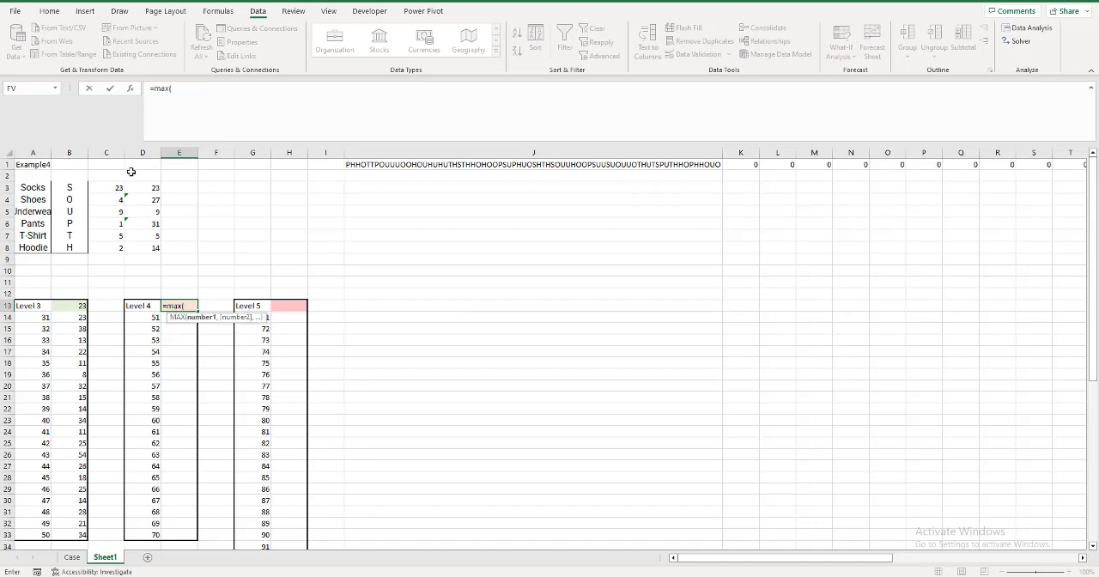
pyautogui.moveTo(145, 187); pyautogui.dragTo(145, 245)
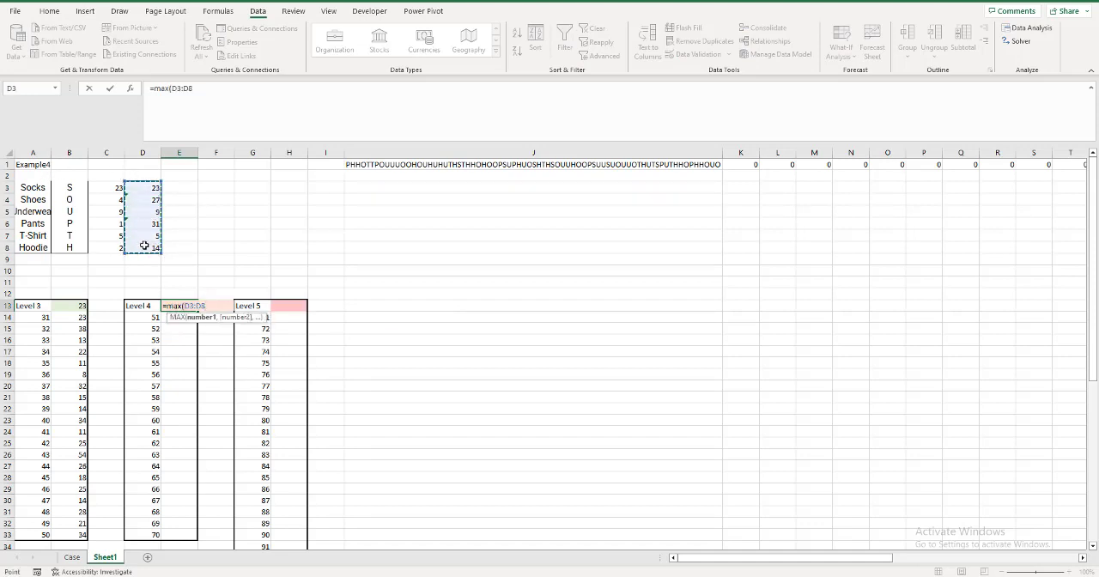
pyautogui.write(')')
pyautogui.press('Return')
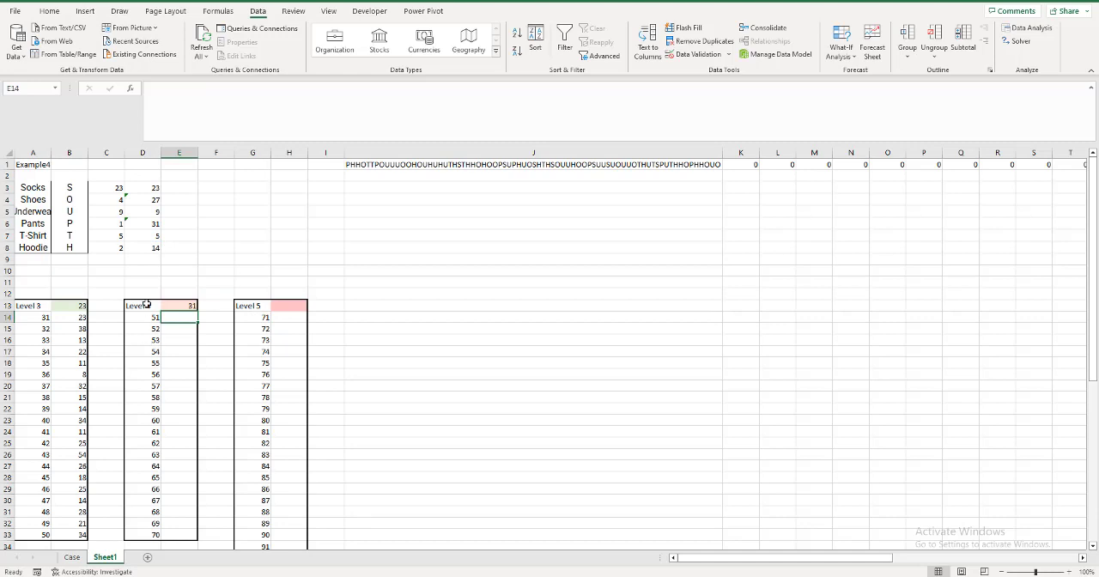
# Create a what-if data table over D13:E33 for games 51 to 70 with A1 as the column input cell.
pyautogui.moveTo(147, 304); pyautogui.dragTo(178, 532)
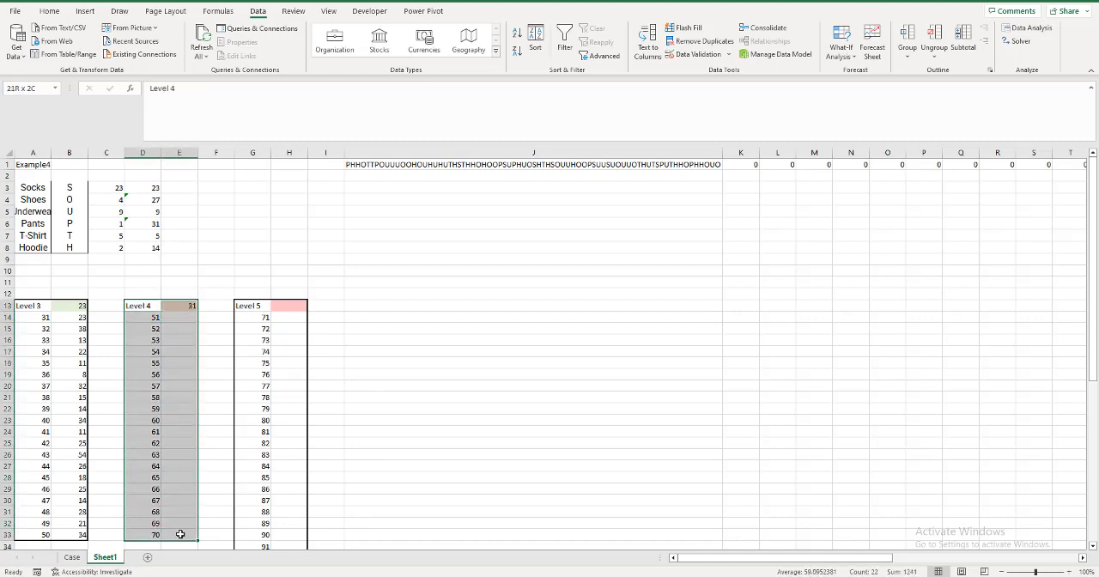
pyautogui.click(852, 57)
pyautogui.click(862, 107)
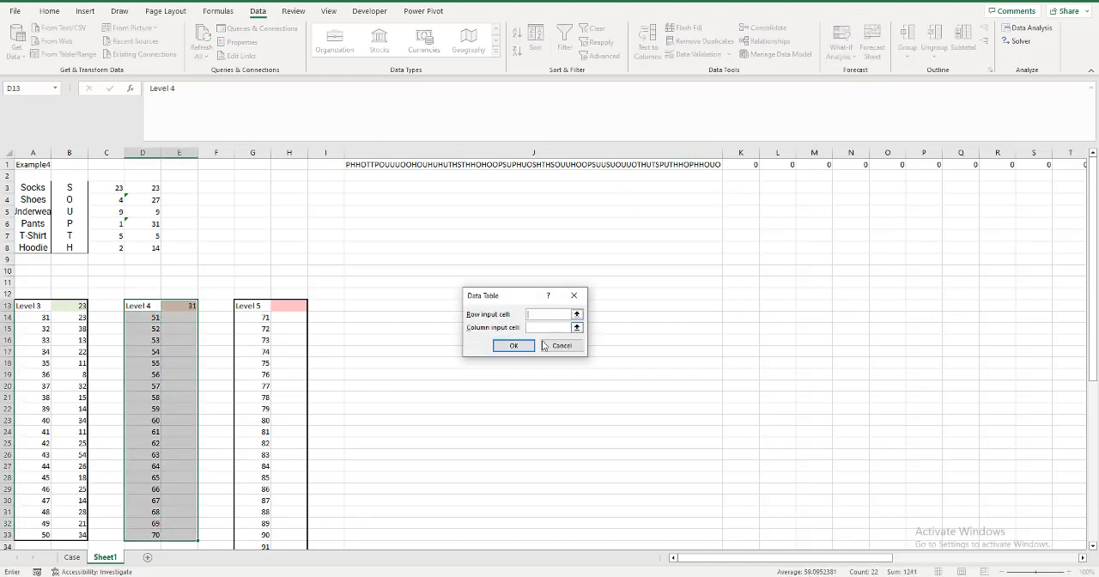
pyautogui.click(539, 326)
pyautogui.write('a1')
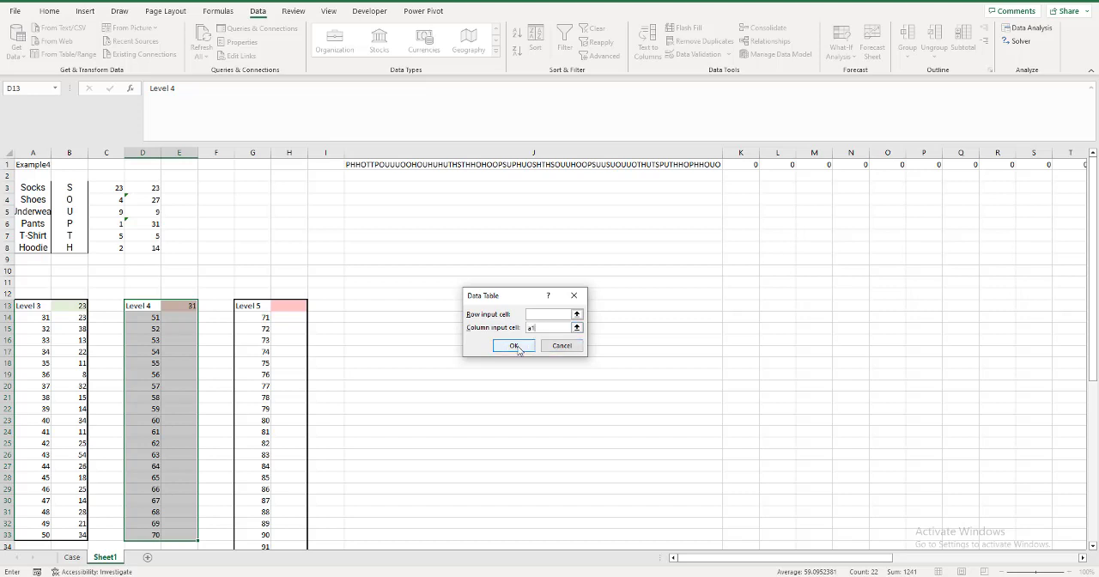
pyautogui.click(514, 345)
# Copy the Level 4 results in E14:E33 and paste them as values into the Case sheet's Level 4 answers starting at E134.
pyautogui.click(190, 316)
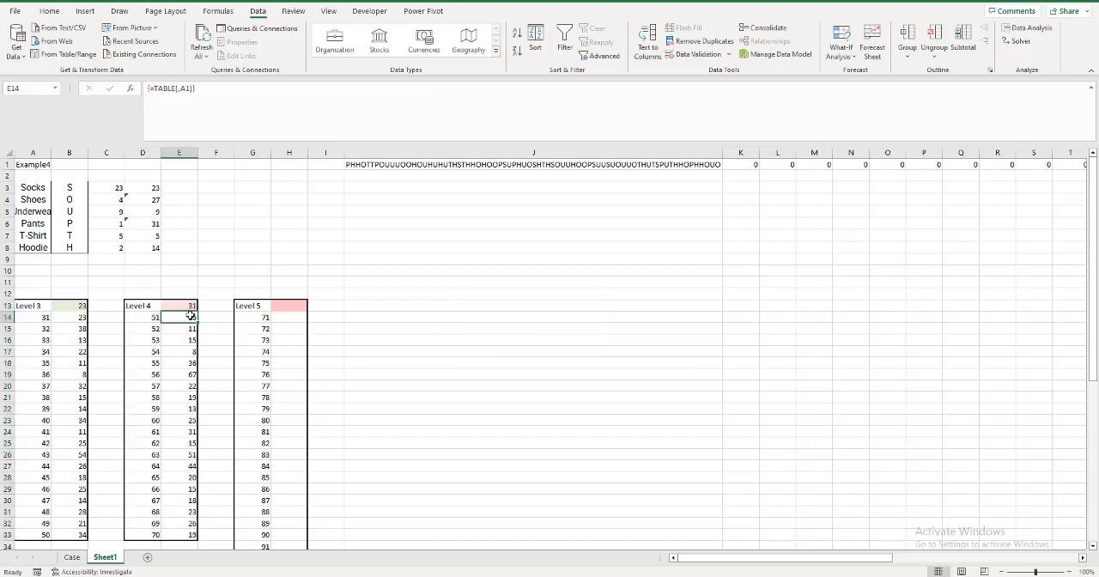
pyautogui.hotkey('ctrl', 'shift', 'Down')
pyautogui.hotkey('ctrl', 'c')
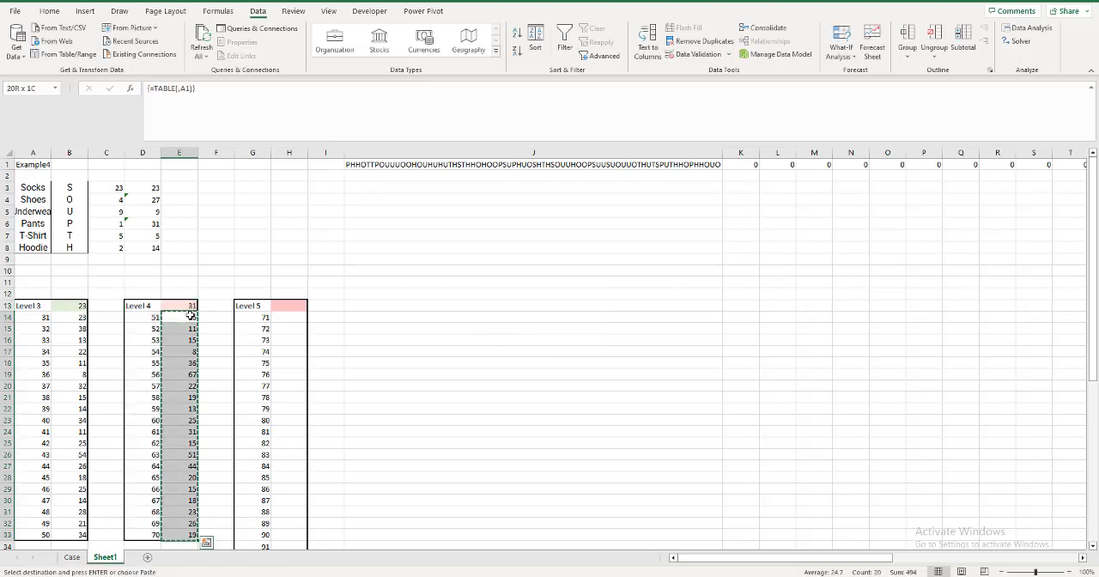
pyautogui.hotkey('ctrl', 'pageup')
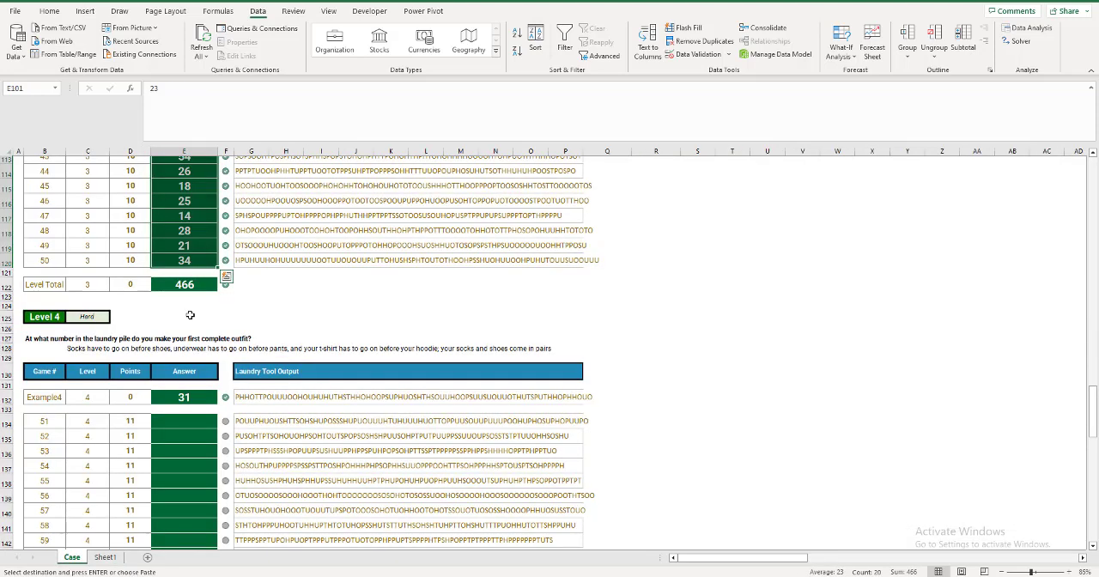
pyautogui.press('Down')
pyautogui.press('Down')
pyautogui.press('Right')
pyautogui.press('Right')
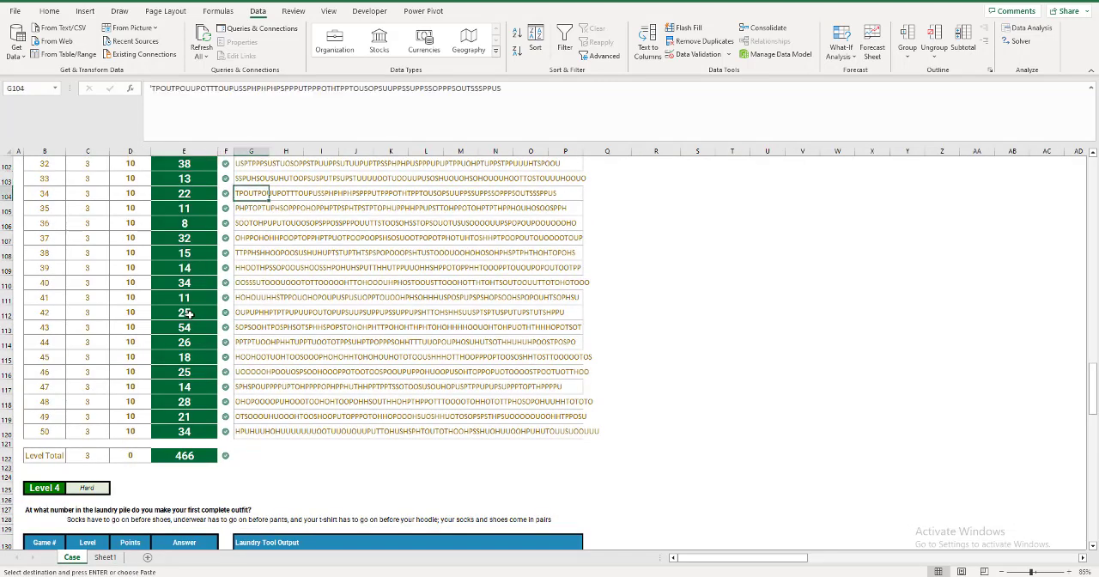
pyautogui.press('Left')
pyautogui.press('Left')
pyautogui.hotkey('ctrl', 'Down')
pyautogui.hotkey('ctrl', 'Down')
pyautogui.hotkey('ctrl', 'Down')
pyautogui.hotkey('ctrl', 'Down')
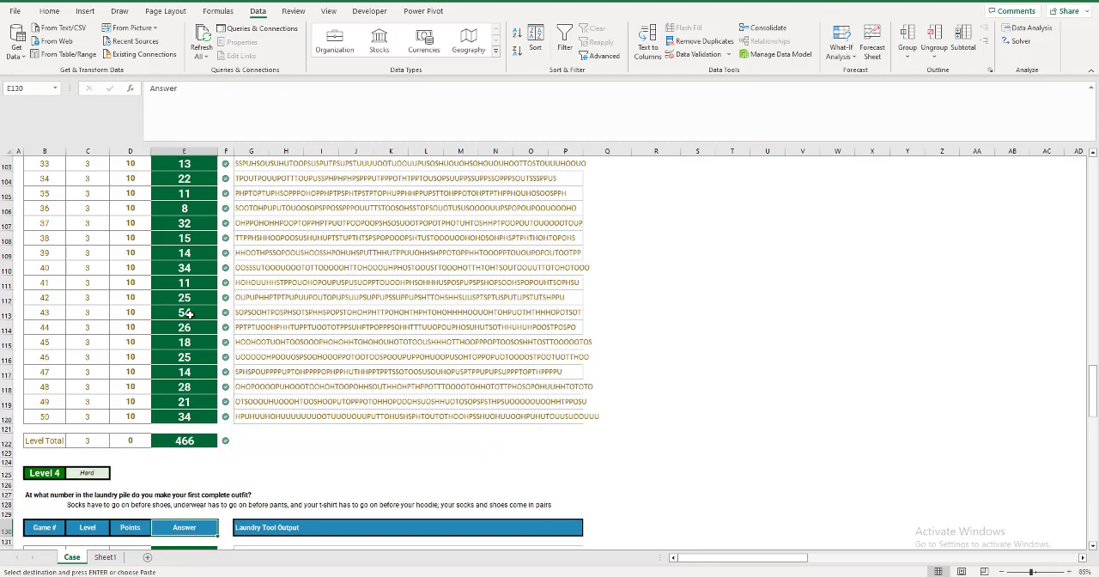
pyautogui.press('Down')
pyautogui.press('Down')
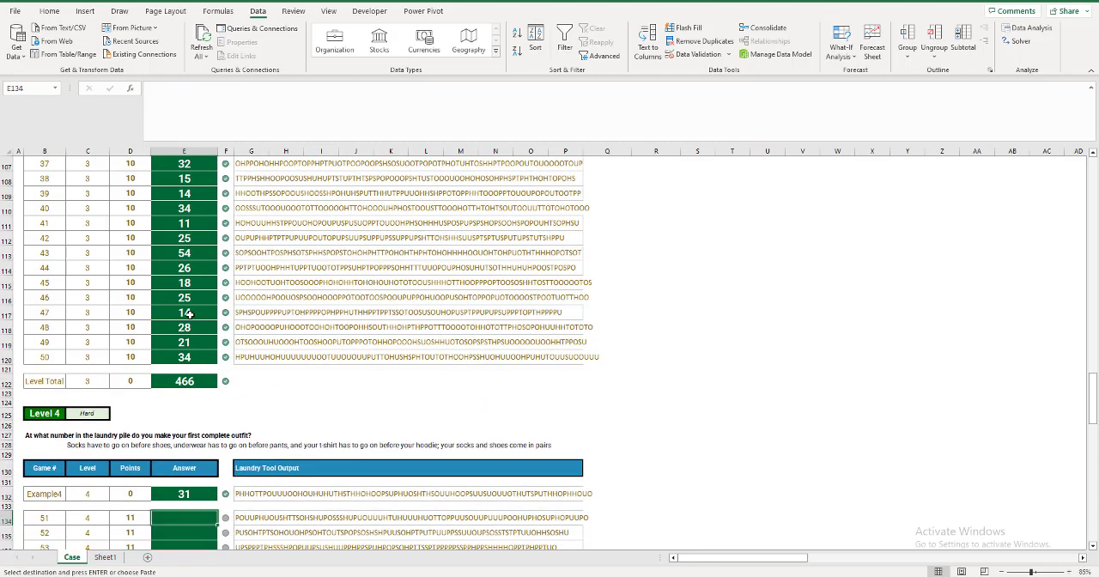
pyautogui.hotkey('ctrl', 'alt', 'v')
pyautogui.press('v')
pyautogui.press('Return')
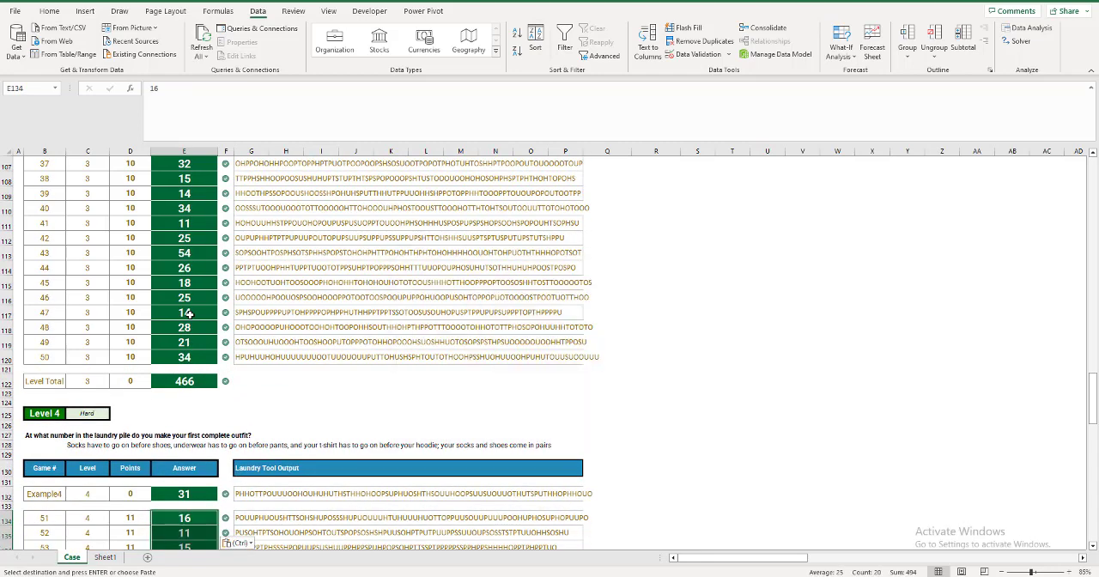
# Review the Level 4 answer checks and read the Level 5 question and rules on the Case sheet.
pyautogui.hotkey('ctrl', 'Down')
pyautogui.hotkey('ctrl', 'Down')
pyautogui.hotkey('ctrl', 'Down')
pyautogui.hotkey('ctrl', 'Down')
pyautogui.hotkey('ctrl', 'Down')
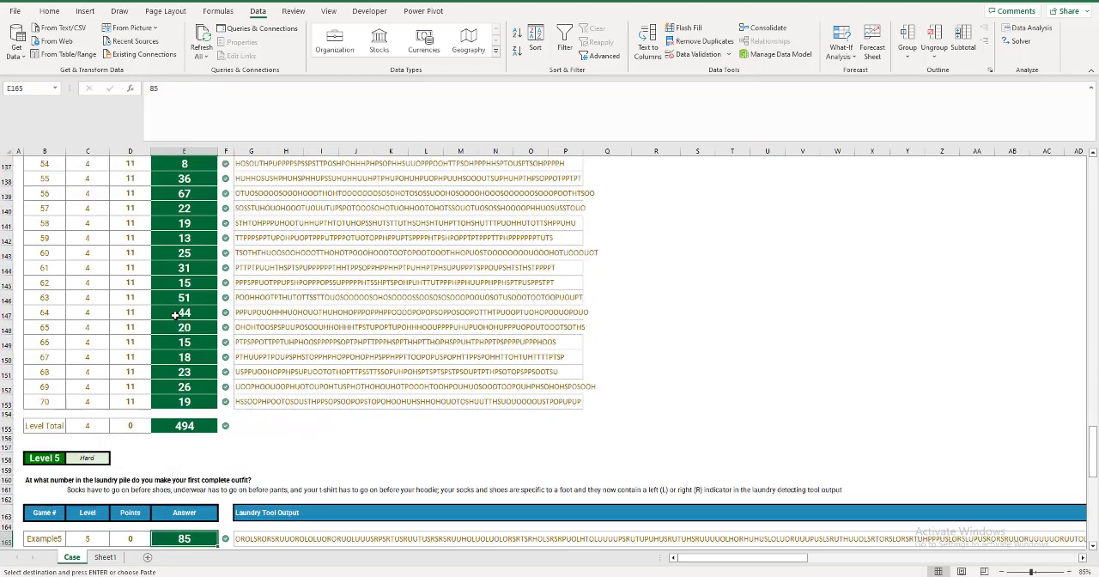
pyautogui.hotkey('ctrl', 'Up')
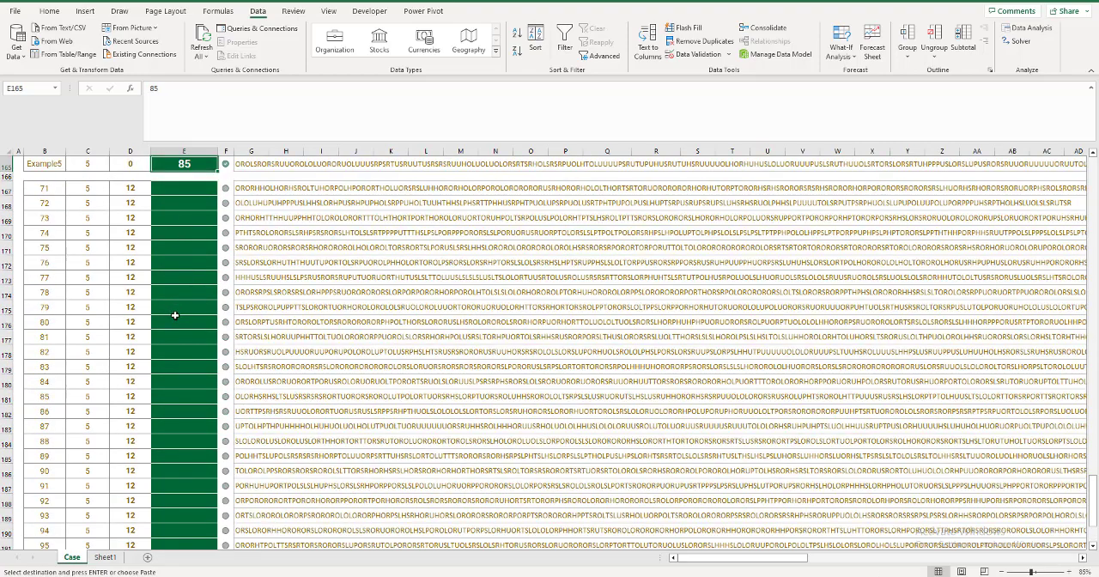
pyautogui.scroll(3, 220, 264)
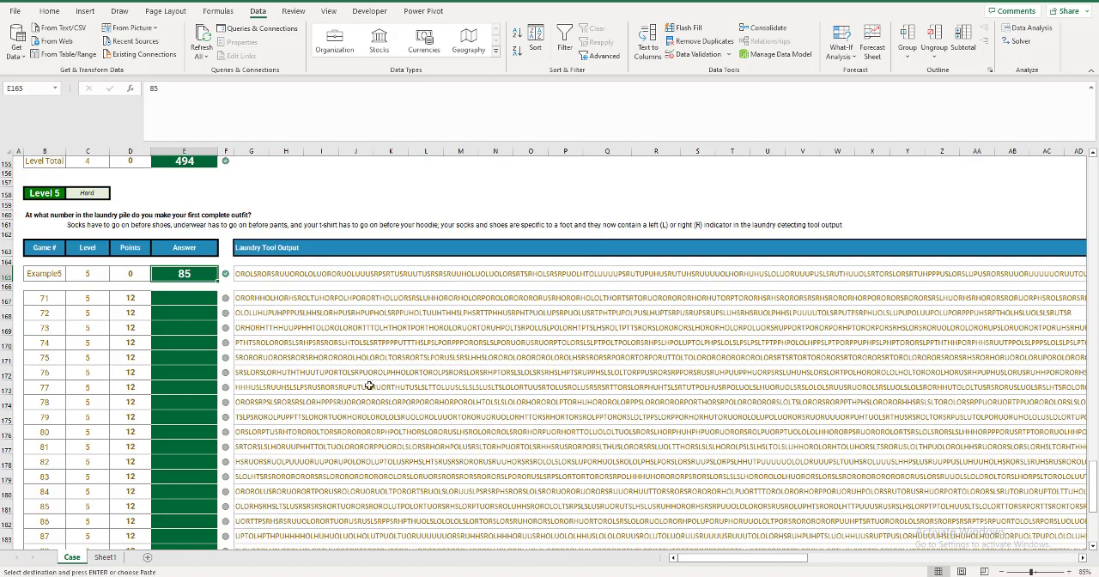
# On Sheet1, list the left and right sock and shoe codes SR, OR, SL and OL in E1:E4.
pyautogui.click(105, 557)
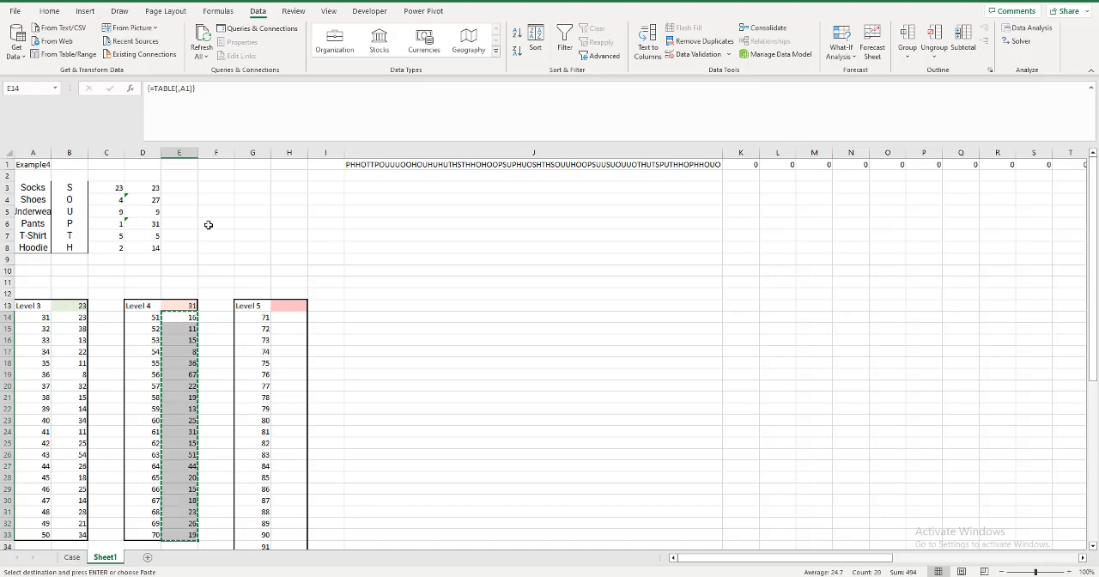
pyautogui.click(185, 165)
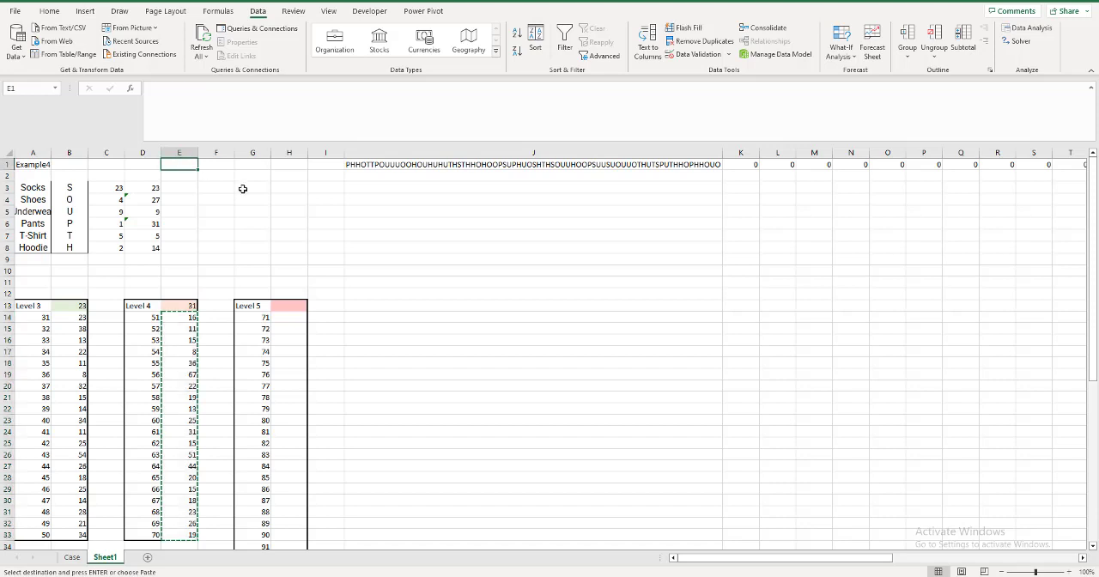
pyautogui.write('SR')
pyautogui.press('Return')
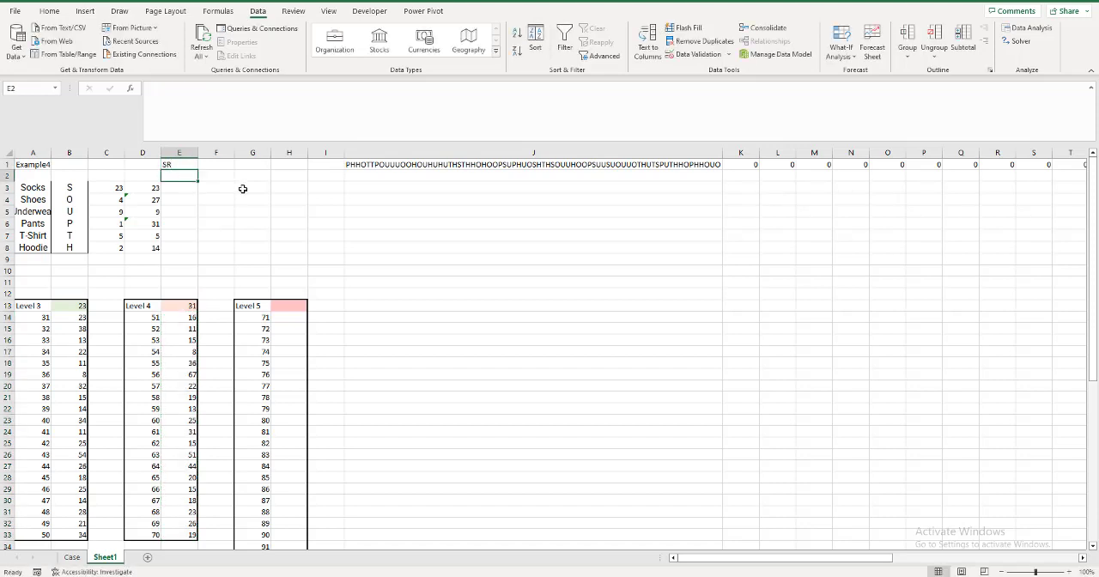
pyautogui.write('OR')
pyautogui.press('Return')
pyautogui.write('SR')
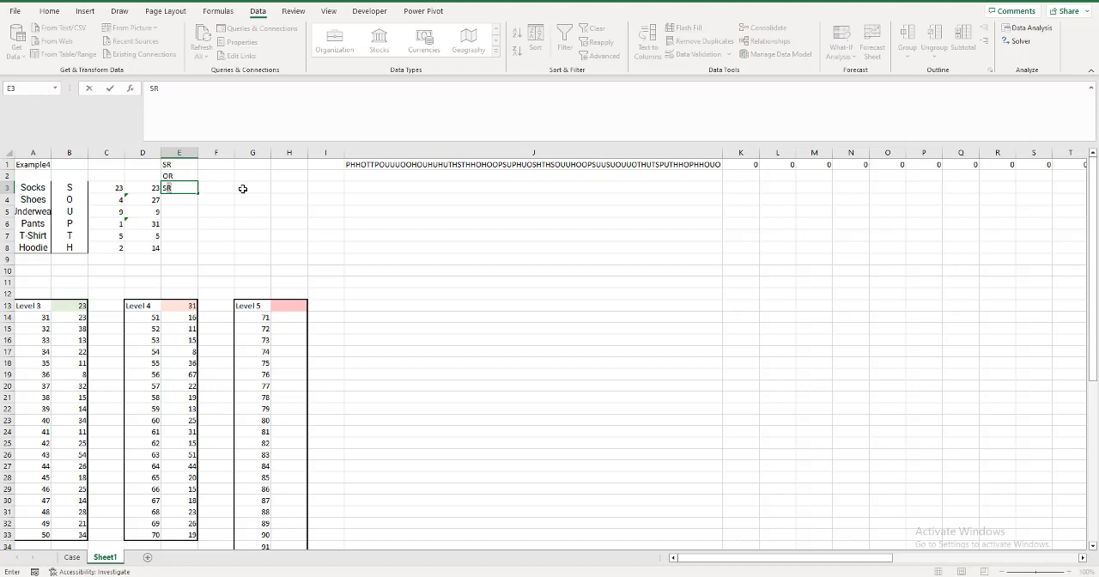
pyautogui.press('Return')
pyautogui.write('OR')
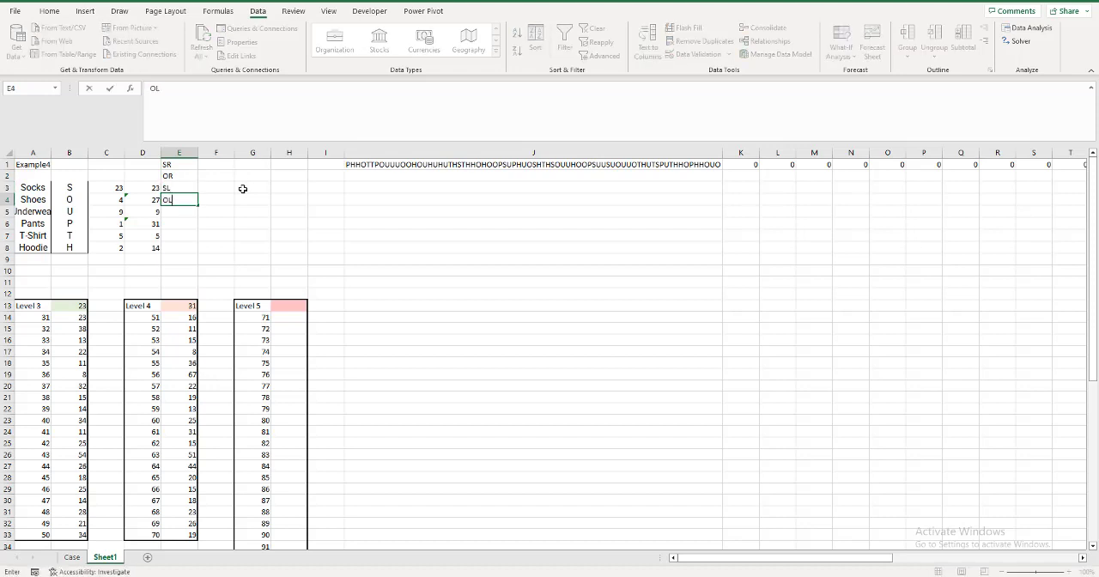
pyautogui.press('Return')
# Add the remaining clothing codes U, P, T and H in E5:E8.
pyautogui.write('U')
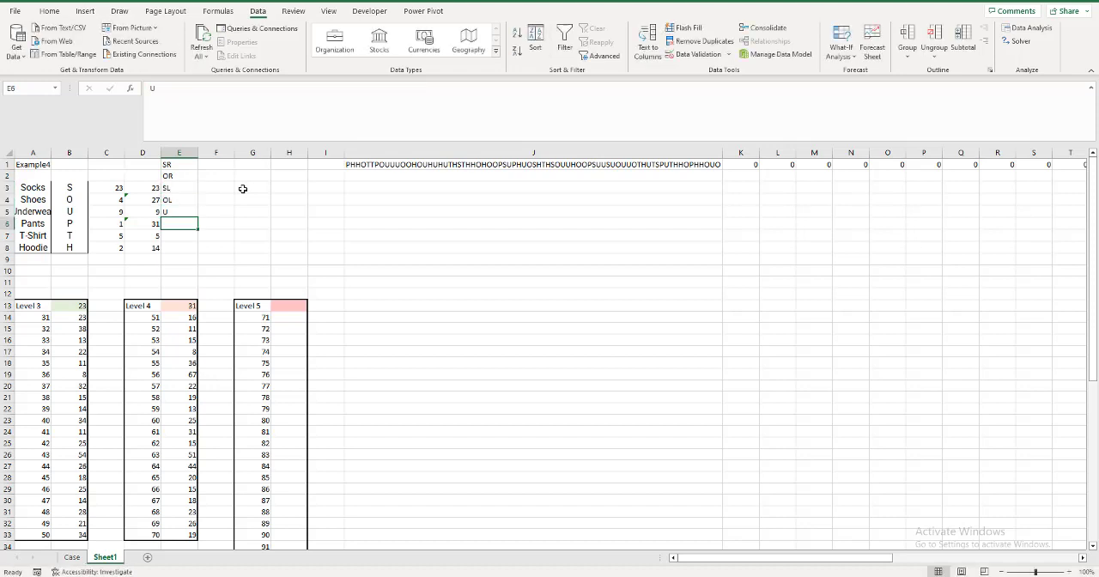
pyautogui.press('Return')
pyautogui.press('Return')
pyautogui.write('T')
pyautogui.press('Return')
pyautogui.write('H')
pyautogui.press('Return')
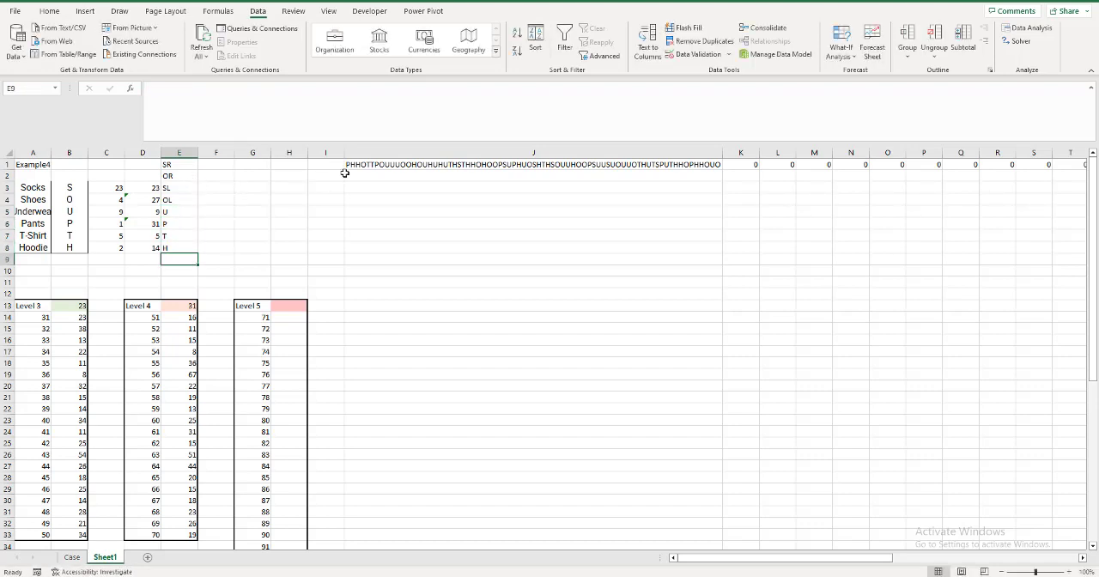
# Change the game name in A1 to Example5.
pyautogui.click(49, 164)
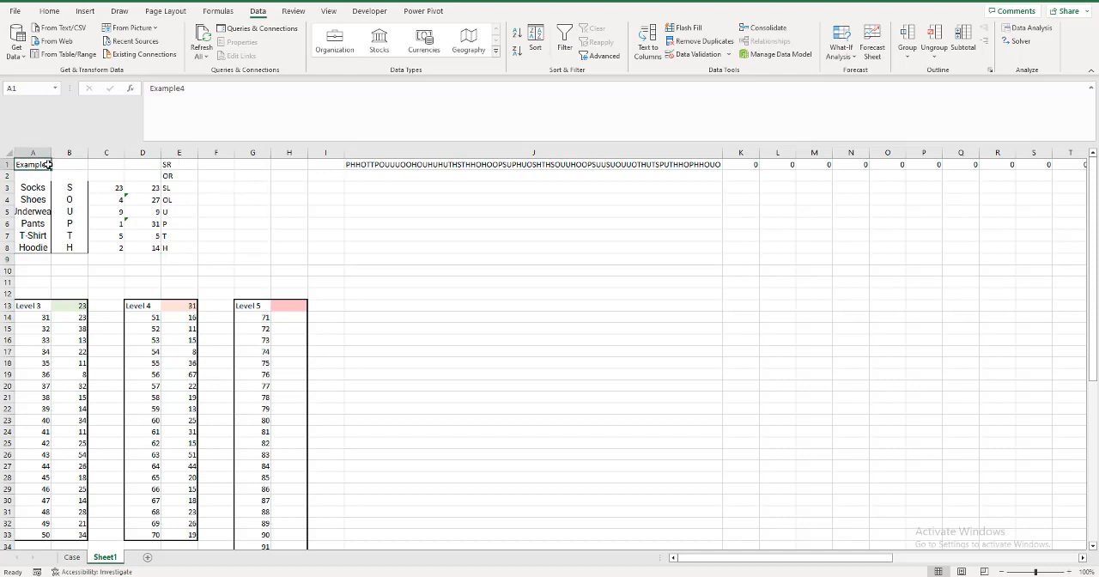
pyautogui.write('Example')
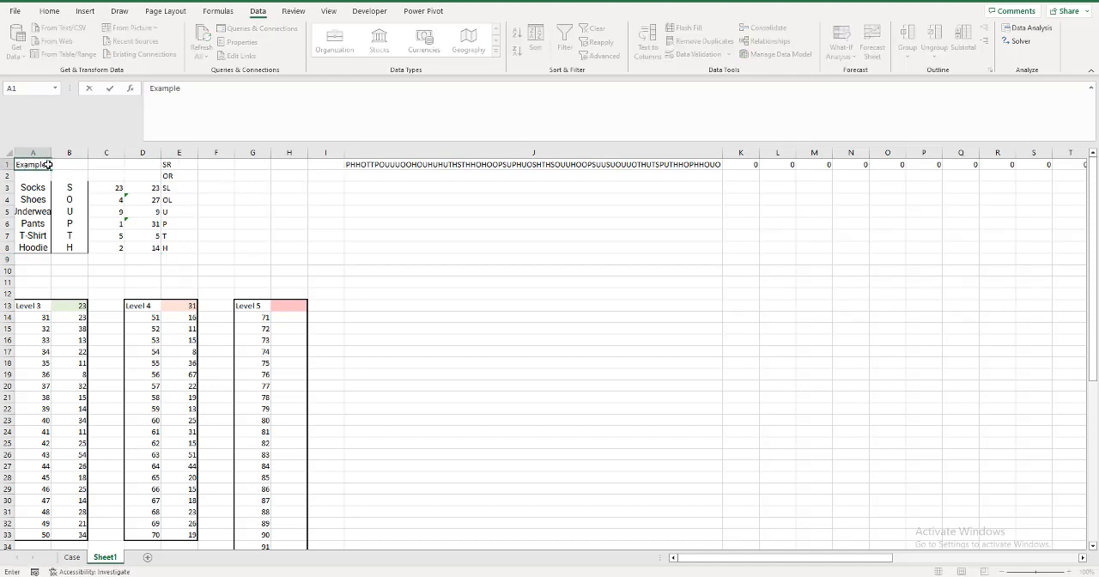
pyautogui.write('5')
pyautogui.press('Return')
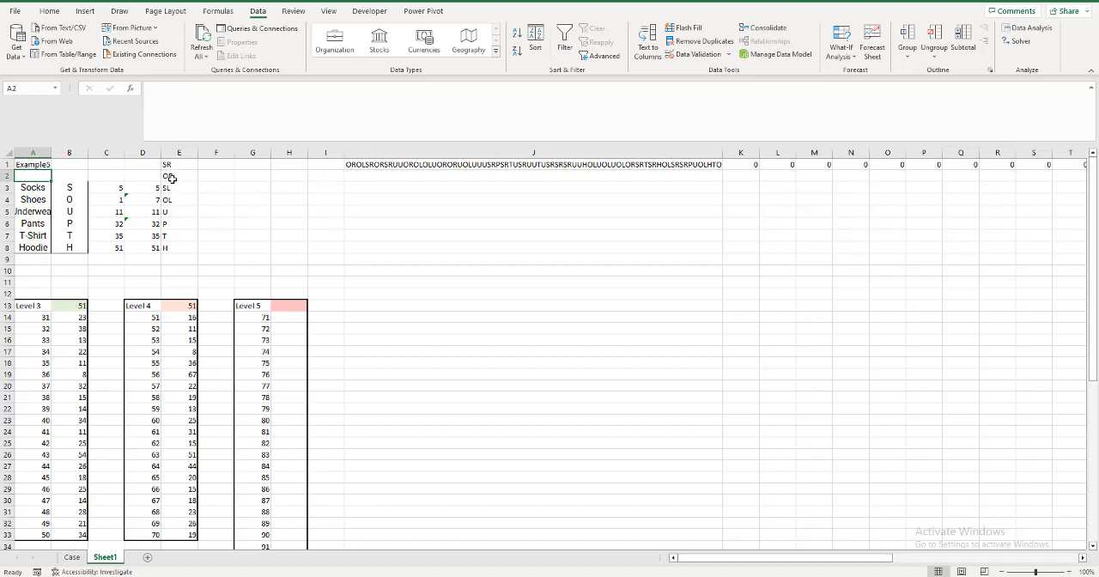
# Enter the single-letter replacements X, Y, Z and W in F1:F4 and copy the codes in E5:E8 across to F5:F8.
pyautogui.click(219, 163)
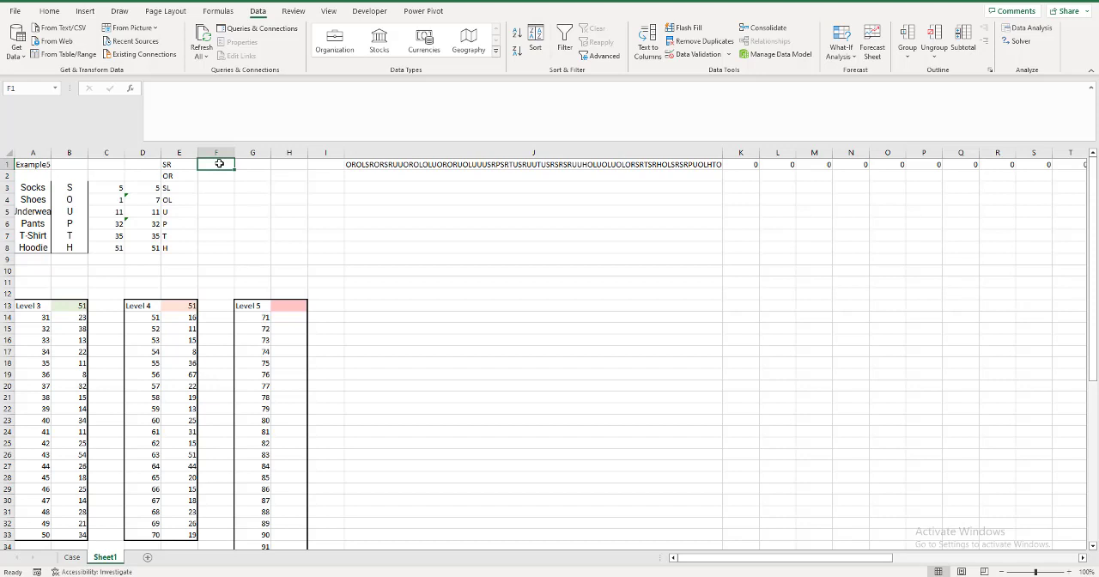
pyautogui.write('X')
pyautogui.press('Return')
pyautogui.write('Y')
pyautogui.press('Down')
pyautogui.press('Down')
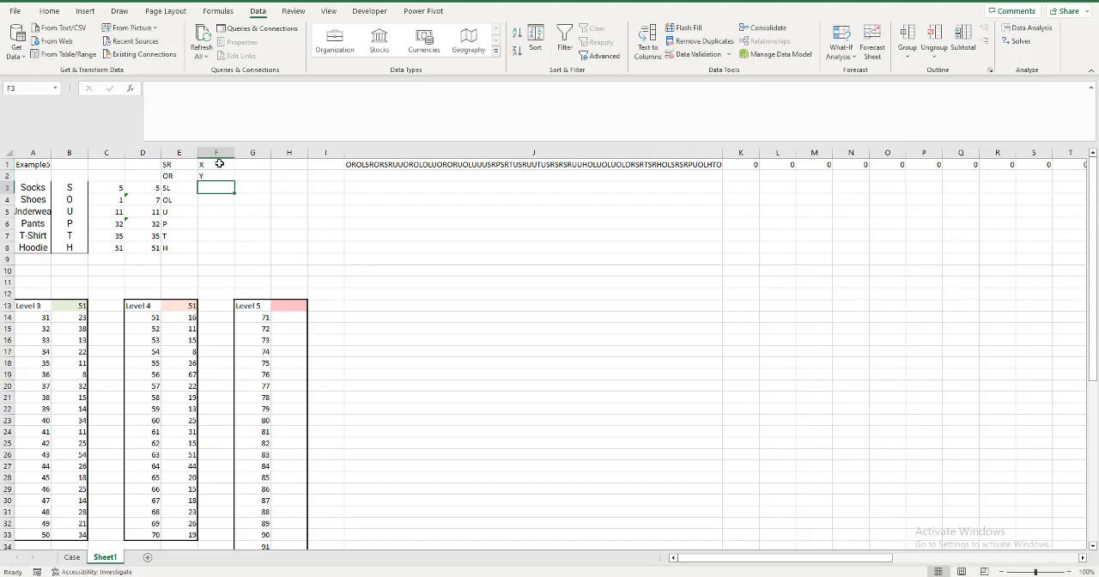
pyautogui.write('Z')
pyautogui.press('Return')
pyautogui.write('W')
pyautogui.press('Return')
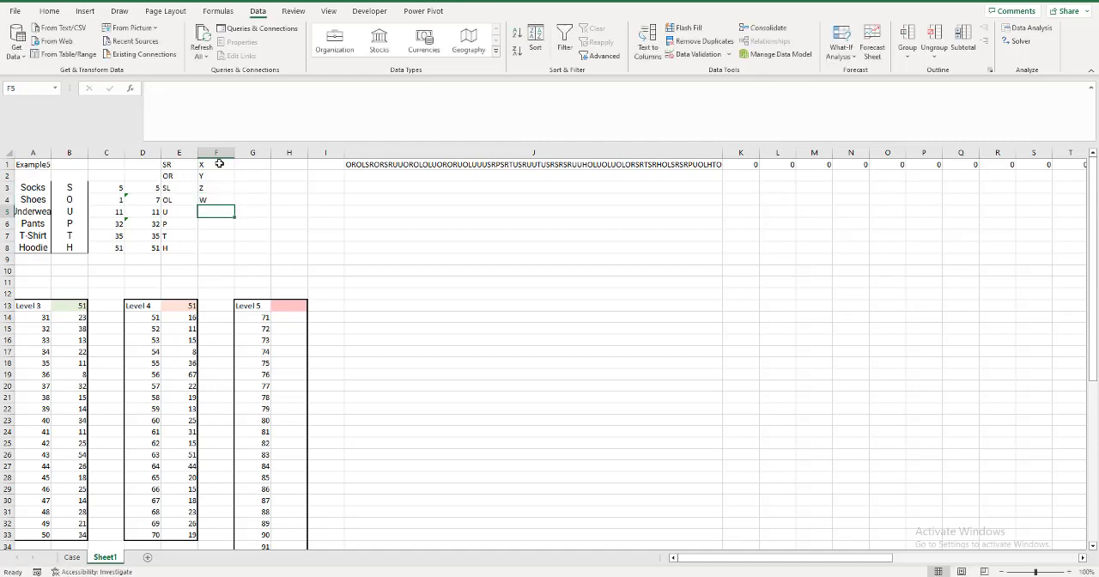
pyautogui.moveTo(184, 212); pyautogui.dragTo(248, 249)
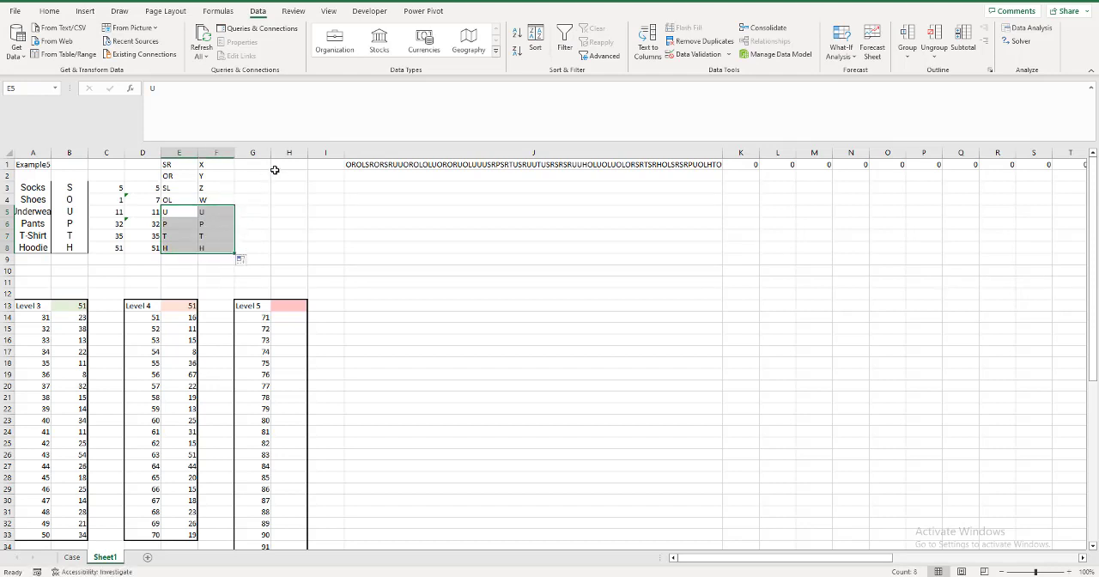
# Enter =SUBSTITUTE(J1,E1,F1) in J2 to replace the SR code in the laundry string with its single letter.
pyautogui.click(351, 176)
pyautogui.write('=')
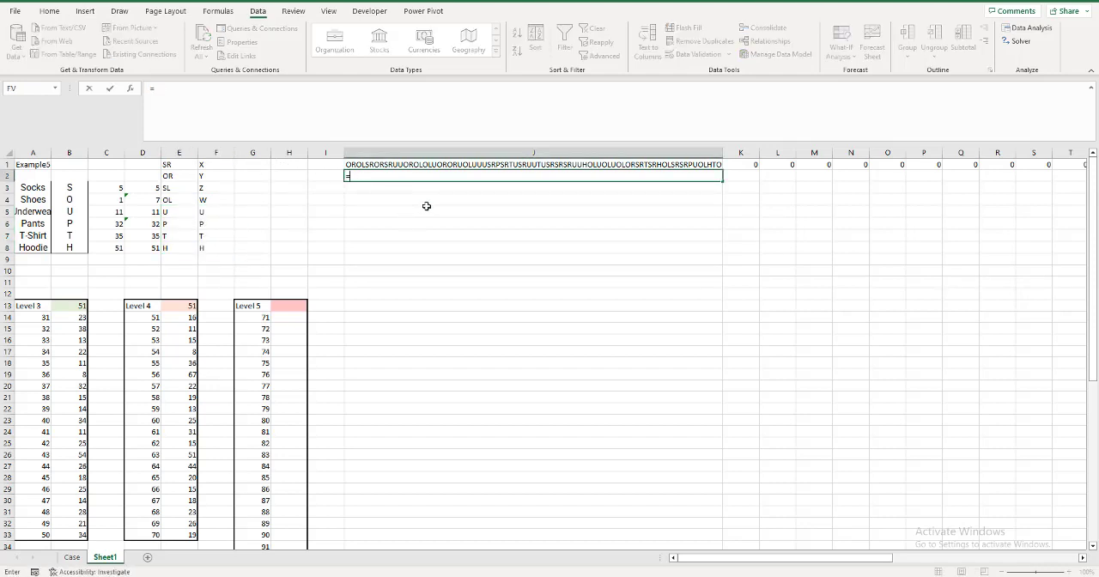
pyautogui.write('substi')
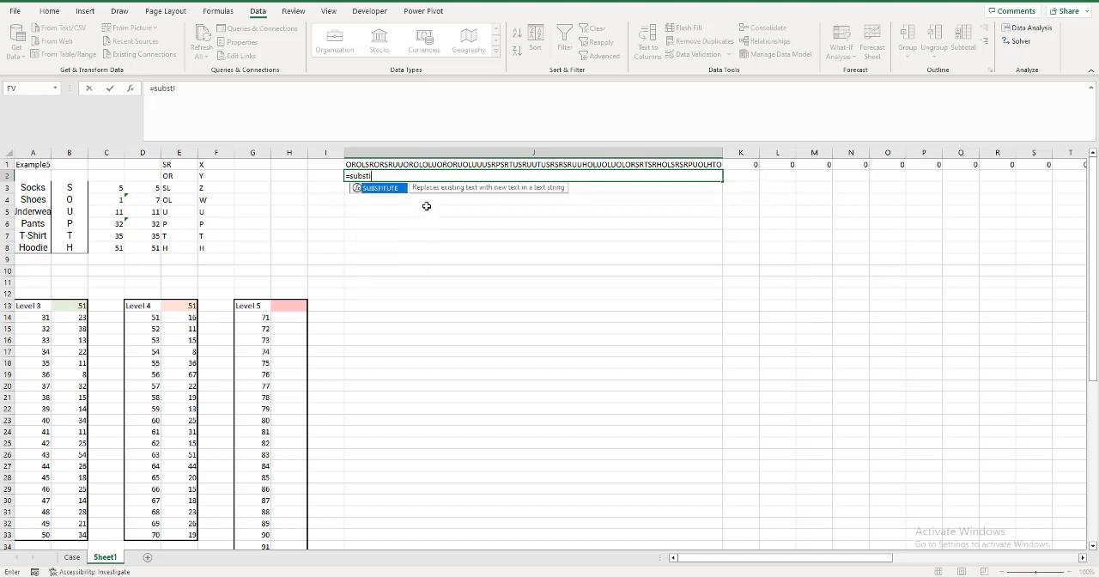
pyautogui.press('Tab')
pyautogui.press('Up')
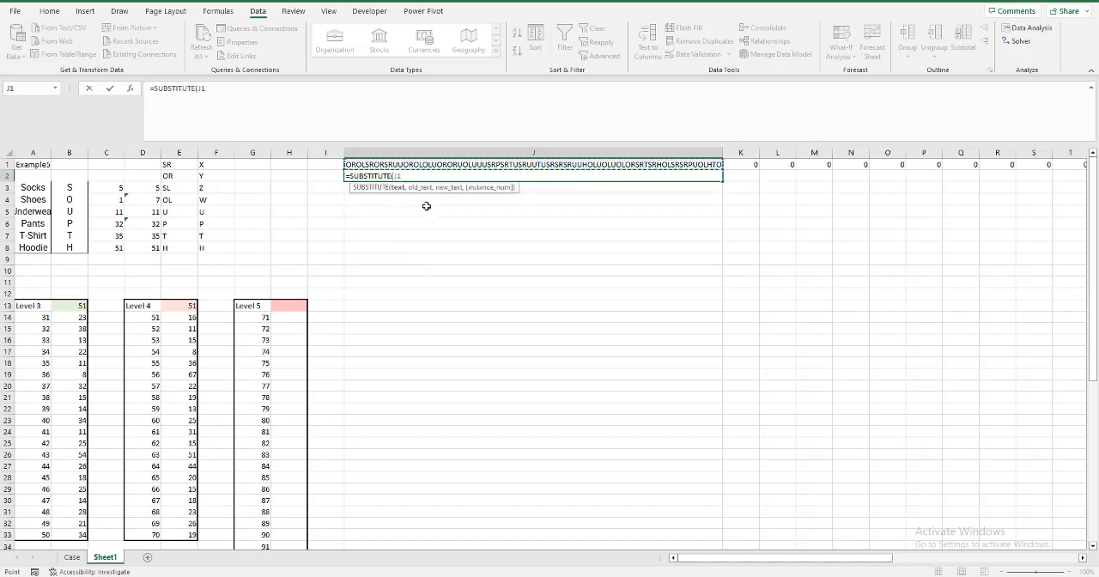
pyautogui.write(',')
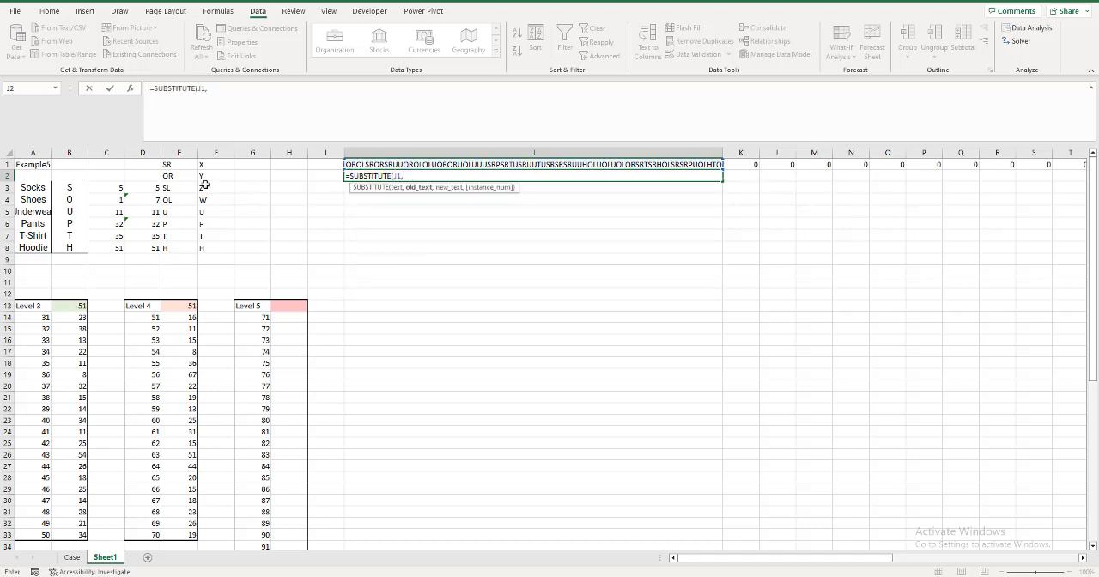
pyautogui.click(172, 165)
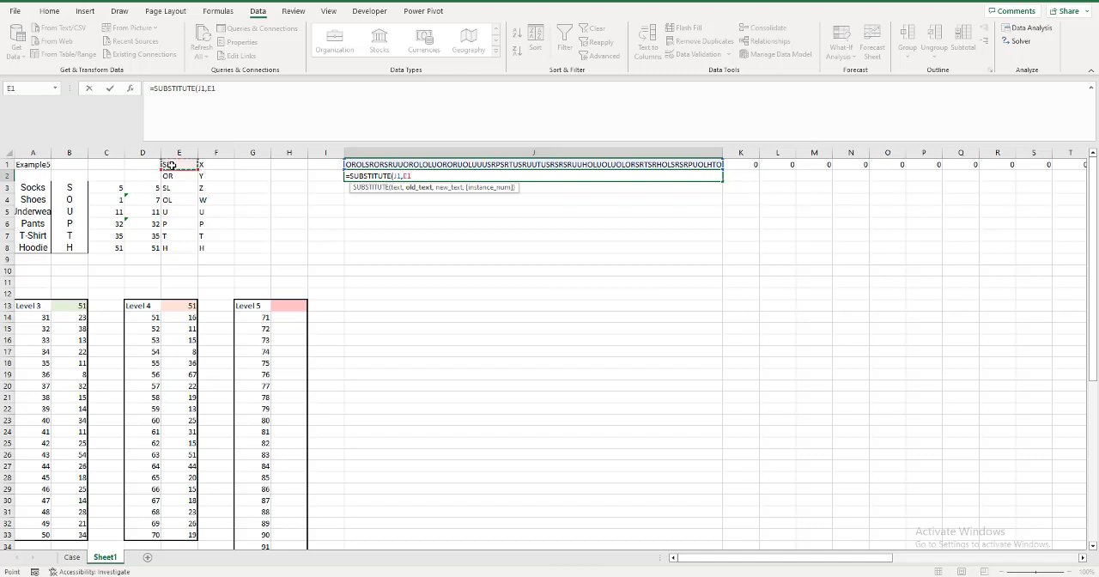
pyautogui.write(',')
pyautogui.click(221, 167)
pyautogui.write(')')
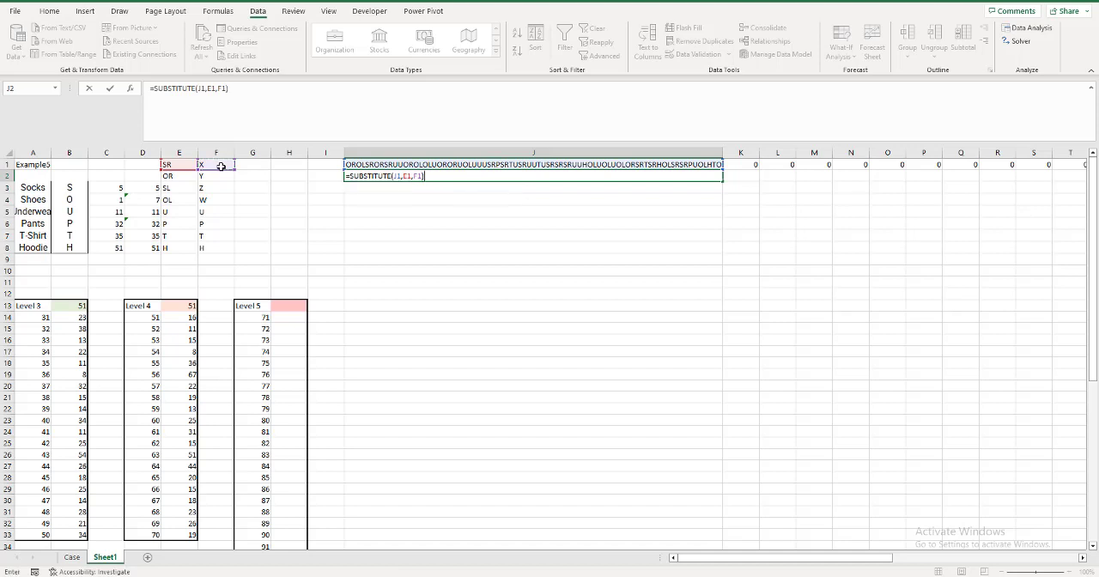
pyautogui.press('Return')
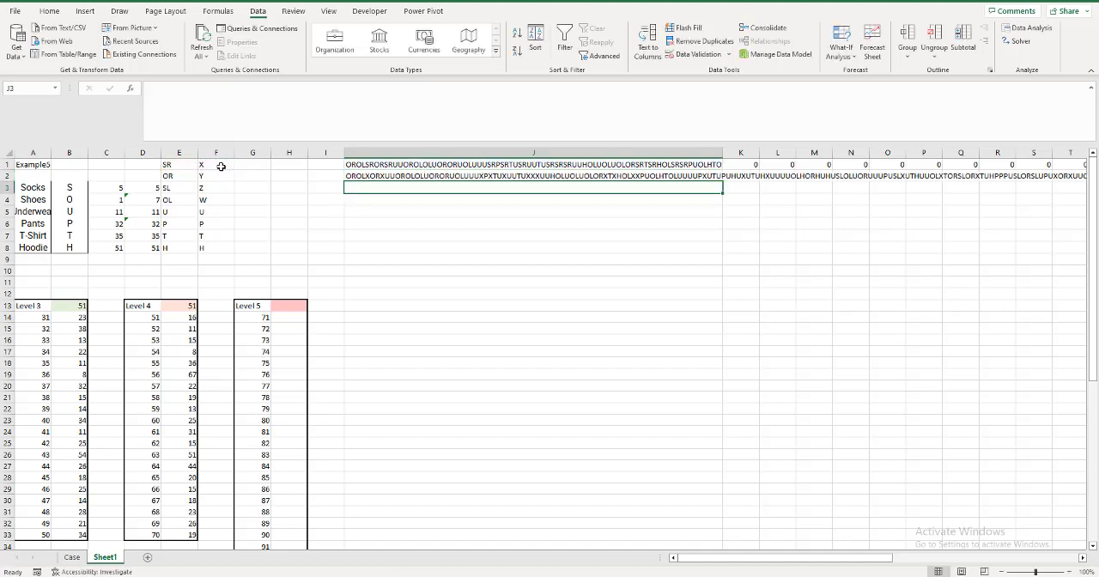
# Fill the SUBSTITUTE formula from J2 down through J5 so the OR, SL and OL codes are replaced as well.
pyautogui.click(354, 176)
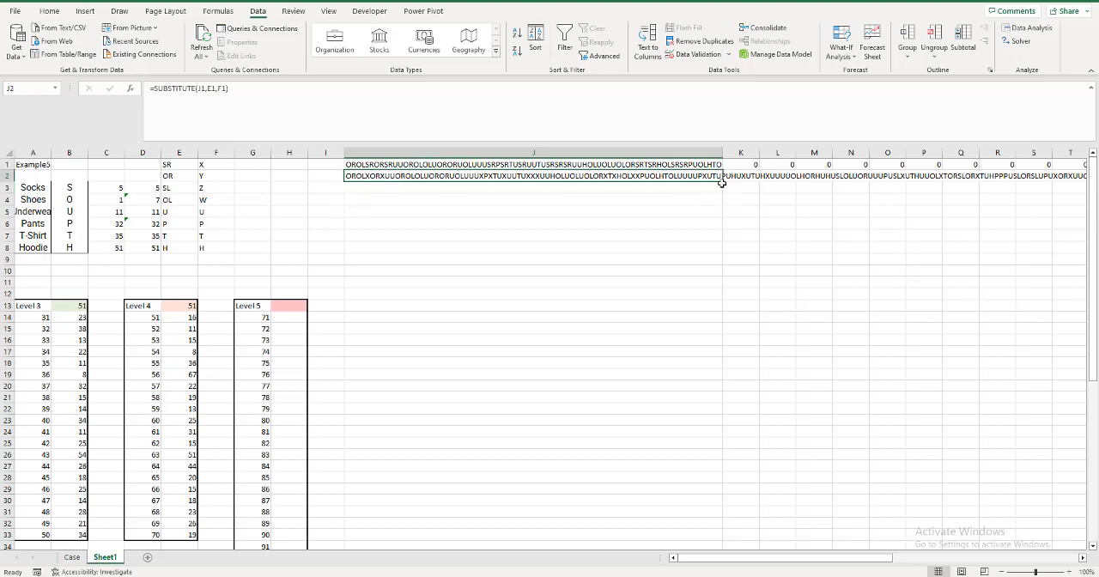
pyautogui.moveTo(724, 182); pyautogui.dragTo(724, 190)
pyautogui.click(416, 189)
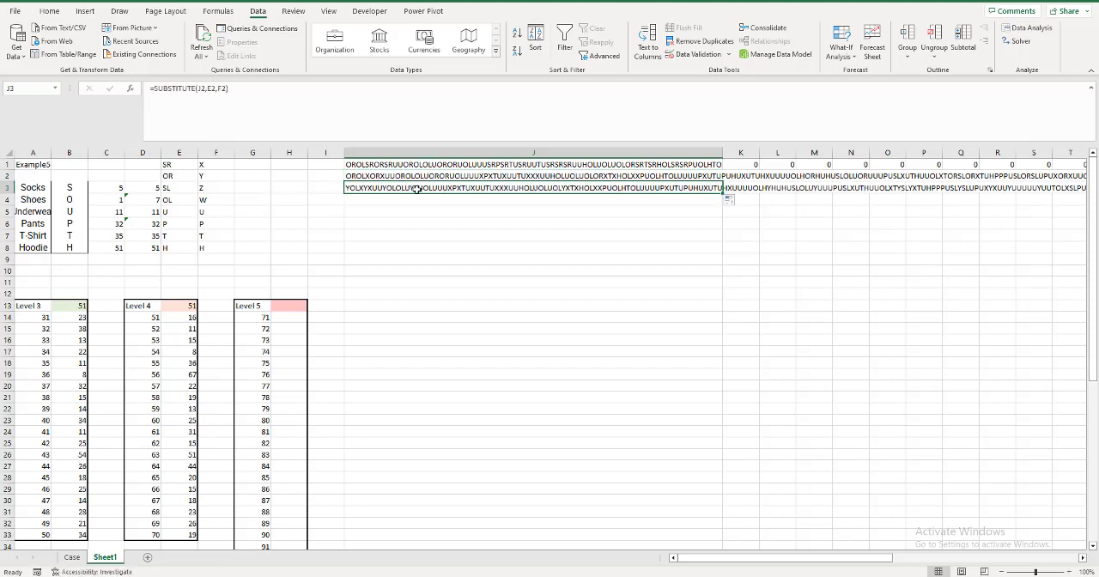
pyautogui.doubleClick(416, 188)
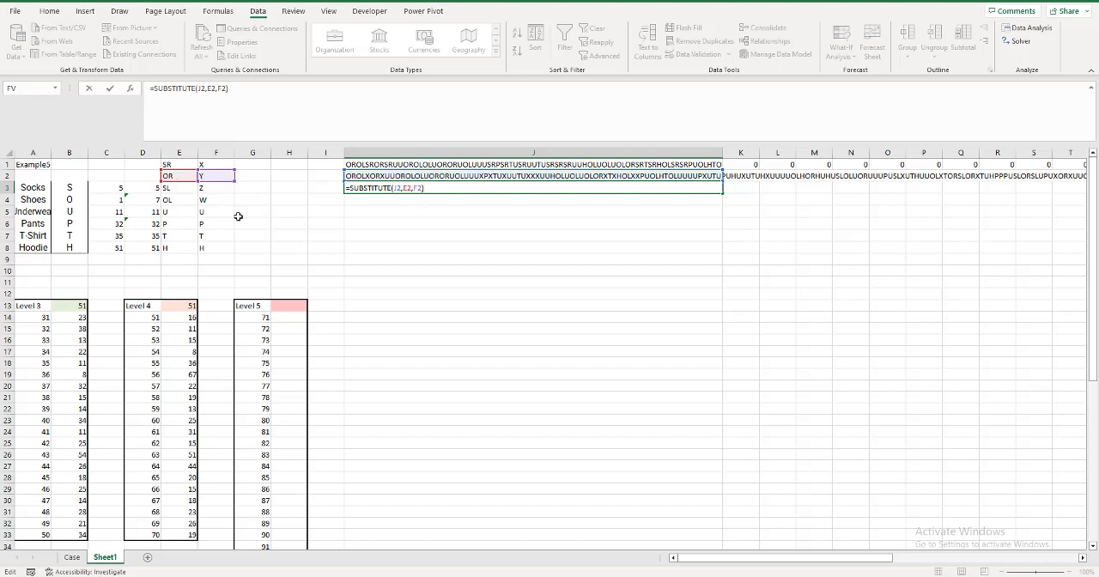
pyautogui.hotkey('ctrl', 'Return')
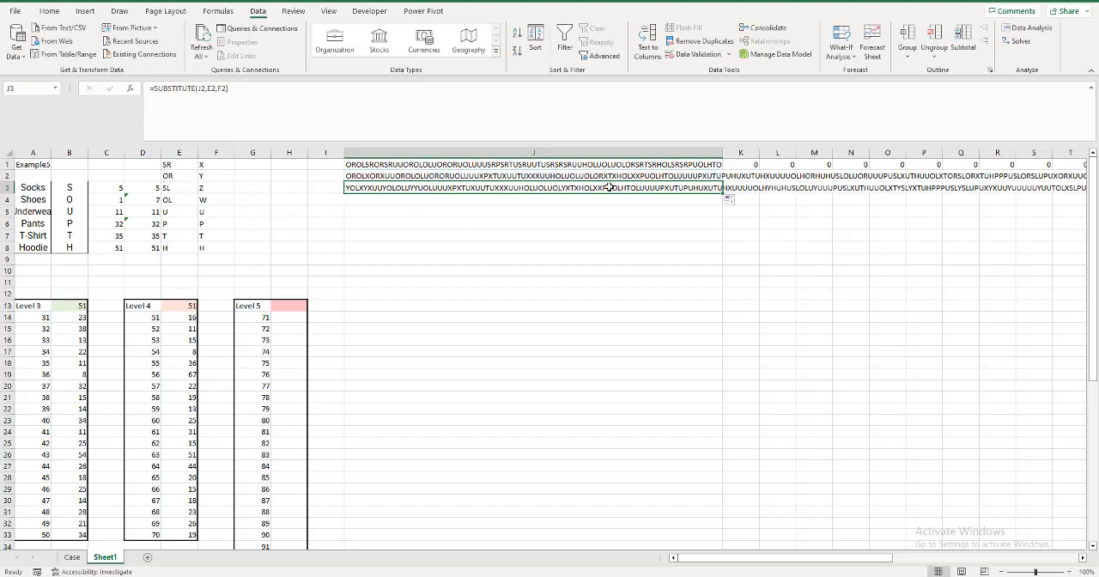
pyautogui.moveTo(724, 195); pyautogui.dragTo(725, 208)
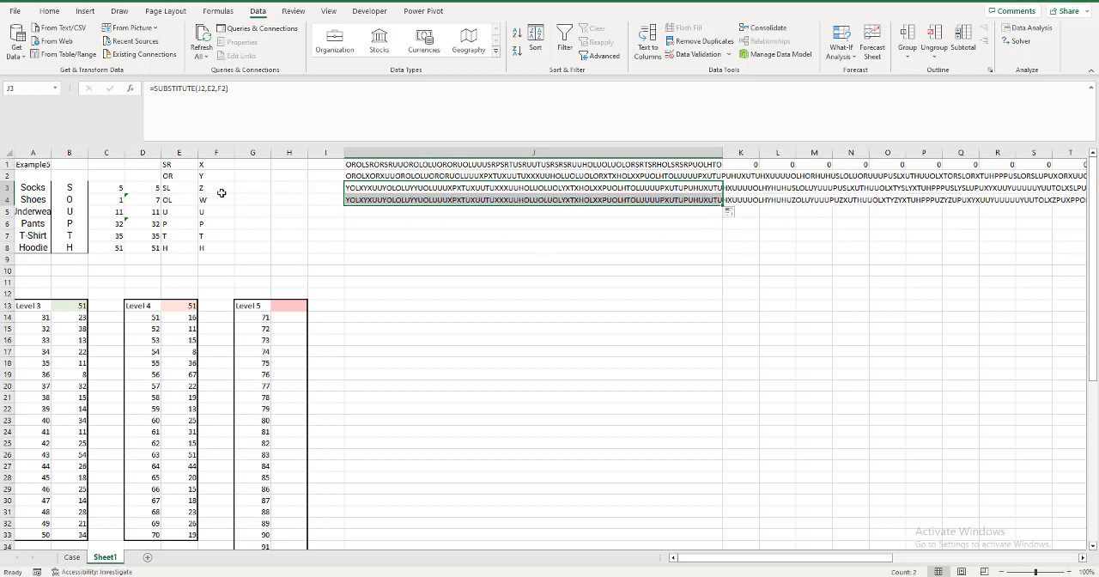
pyautogui.click(711, 202)
pyautogui.moveTo(724, 205); pyautogui.dragTo(725, 217)
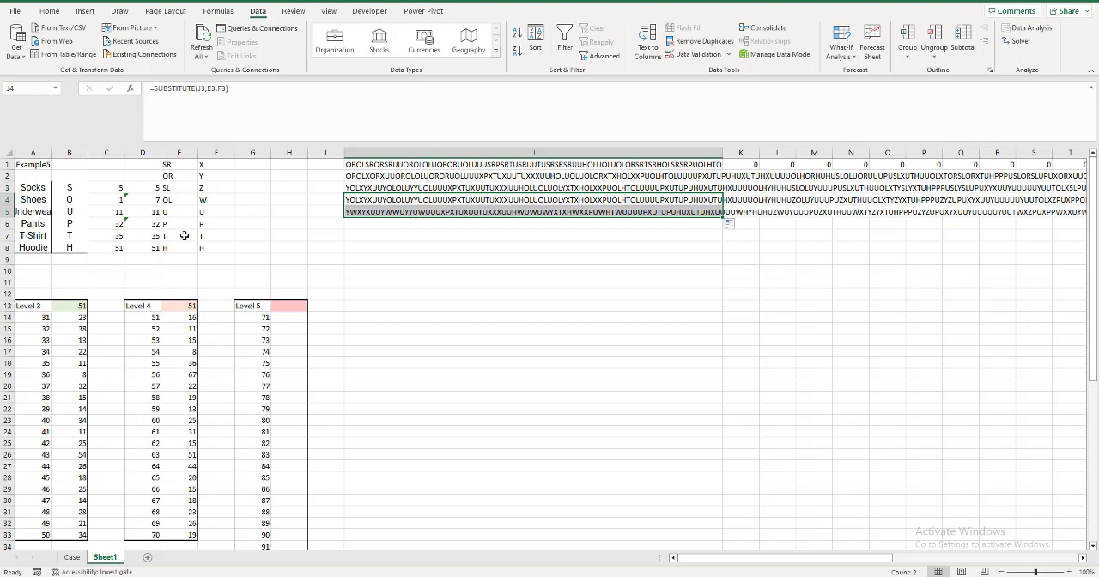
# Enter =FIND(F1,$J$5) in G1 to locate the first right sock in the substituted string.
pyautogui.click(245, 165)
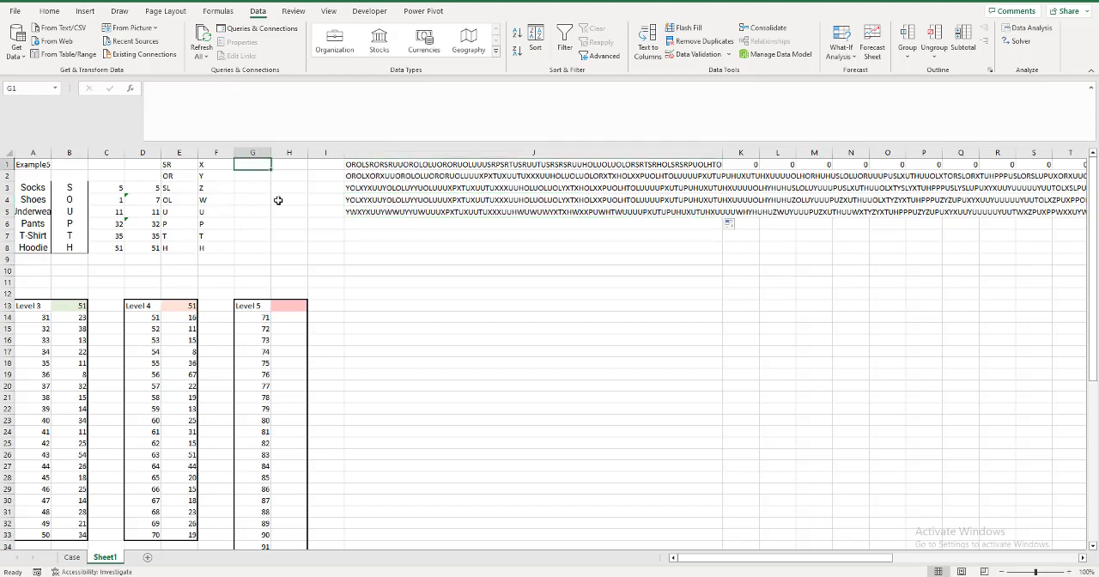
pyautogui.write('=FIND(')
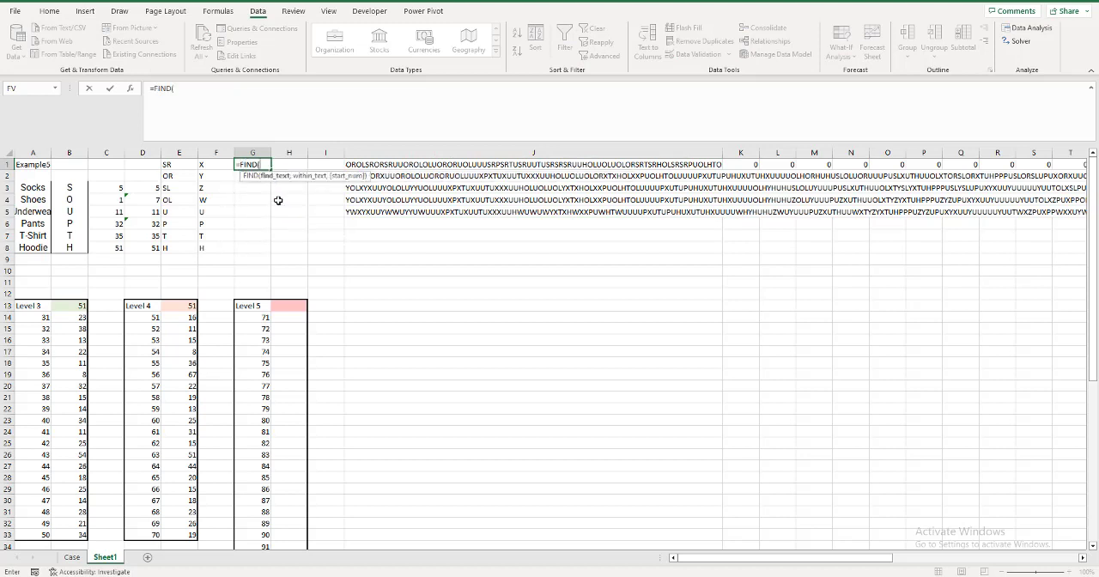
pyautogui.click(206, 168)
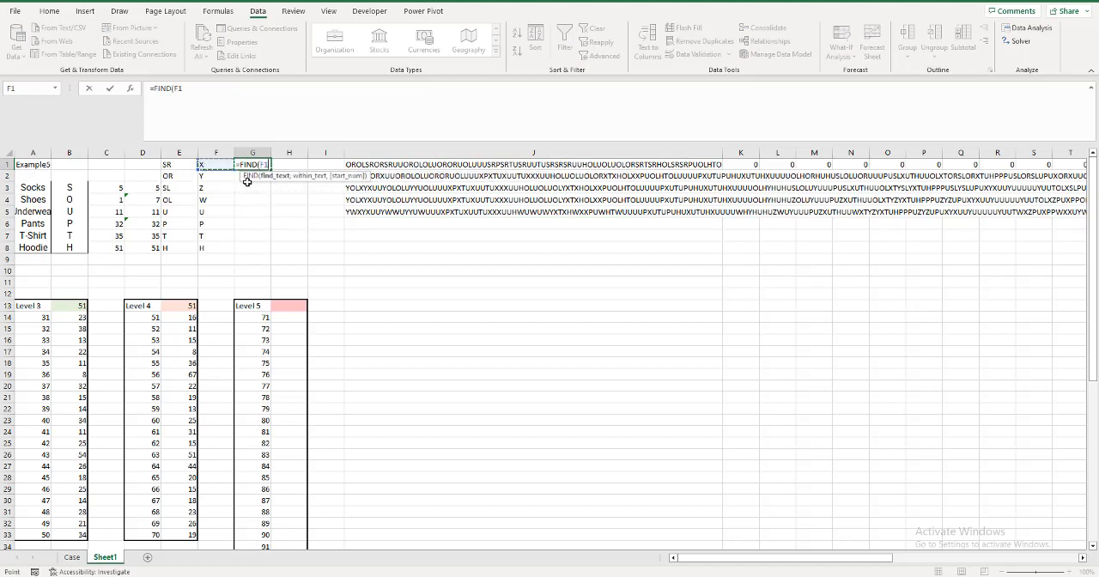
pyautogui.write(',')
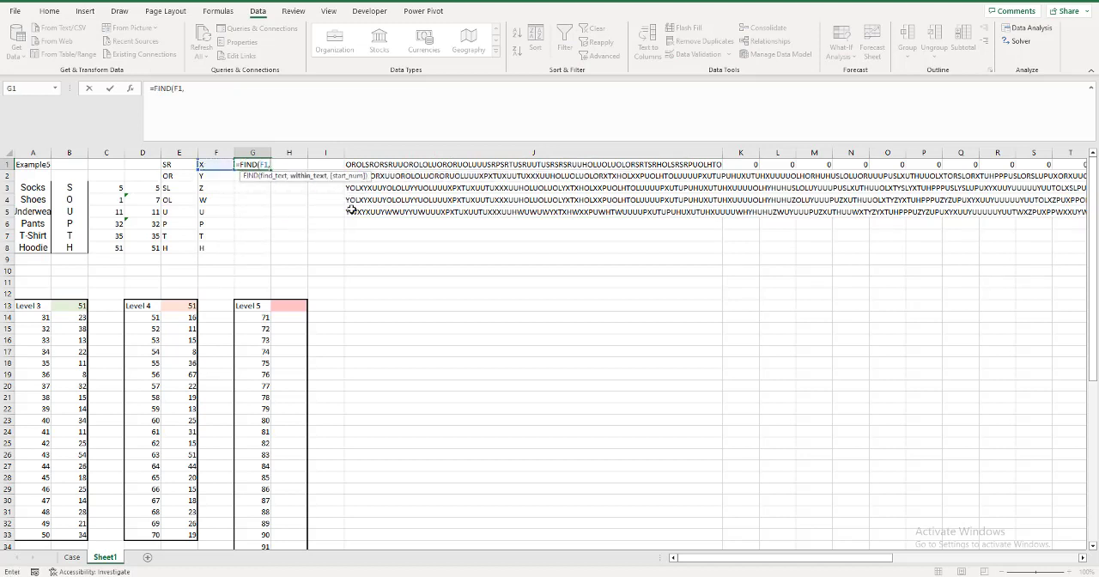
pyautogui.click(350, 213)
pyautogui.press('F4')
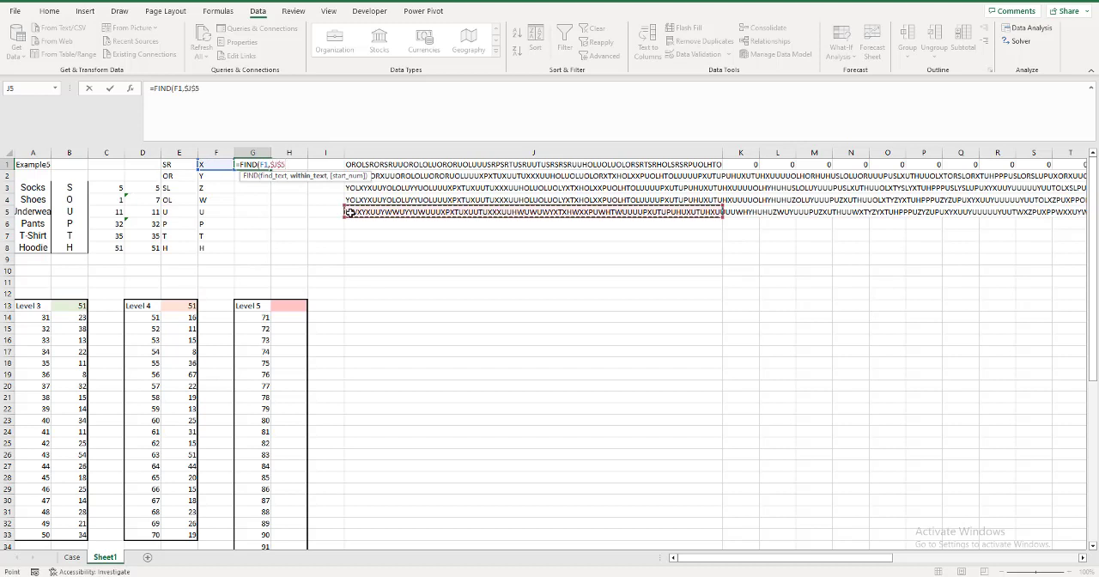
pyautogui.press('Return')
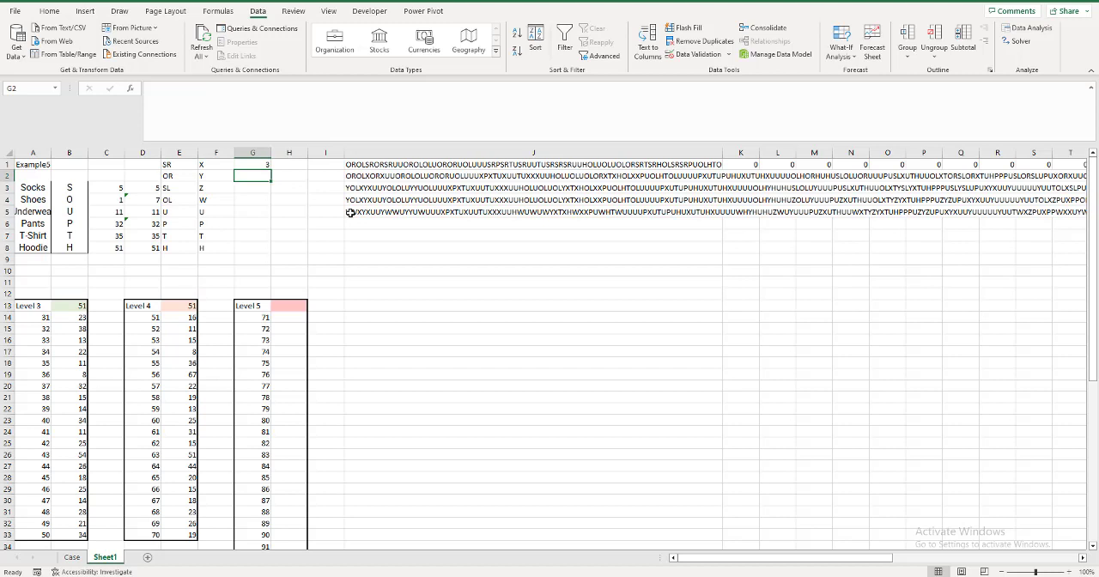
# Enter =FIND(E2,$J$5,G1) in G2 to look for the right shoe starting from the position in G1.
pyautogui.write('=')
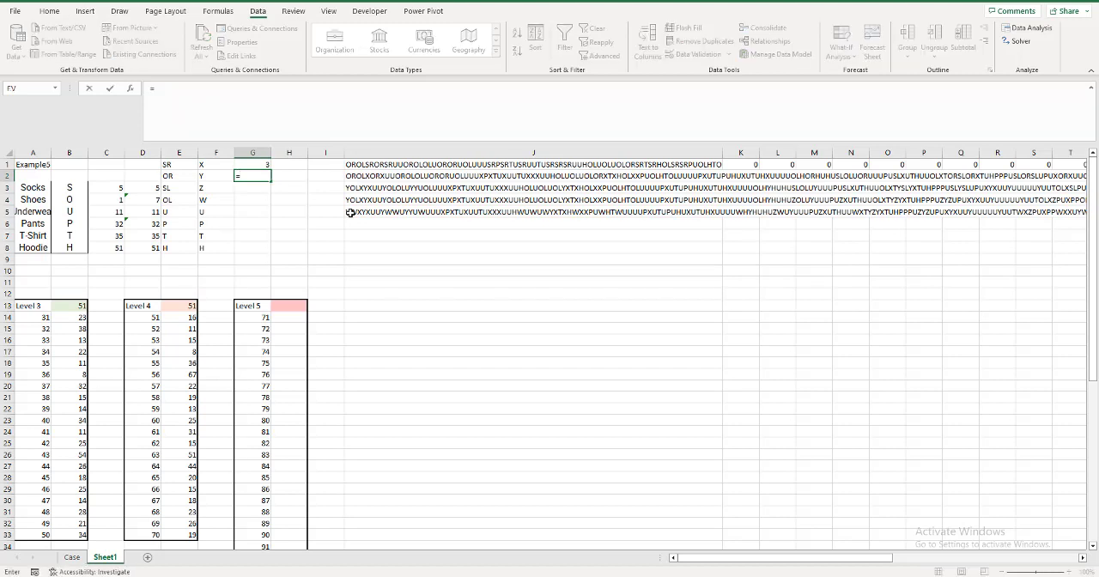
pyautogui.click(181, 178)
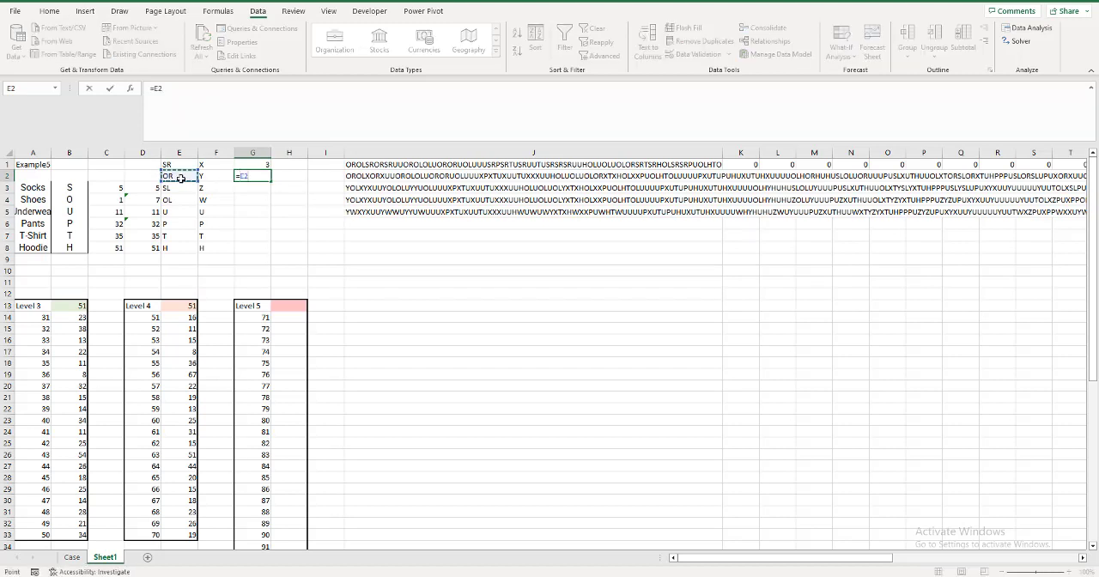
pyautogui.press('BackSpace')
pyautogui.press('BackSpace')
pyautogui.write('FIND(')
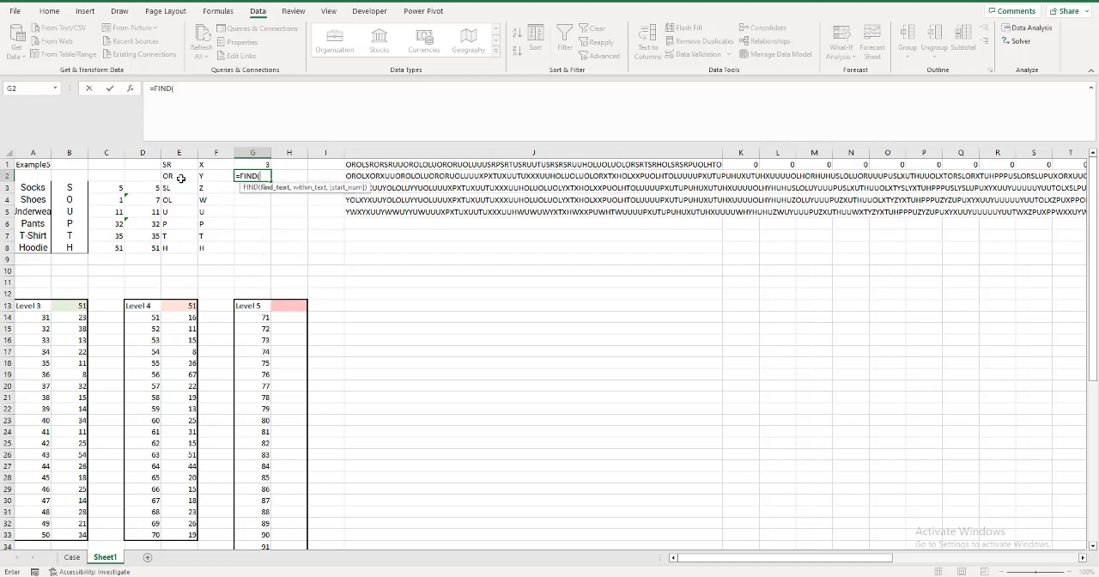
pyautogui.click(181, 178)
pyautogui.write(',')
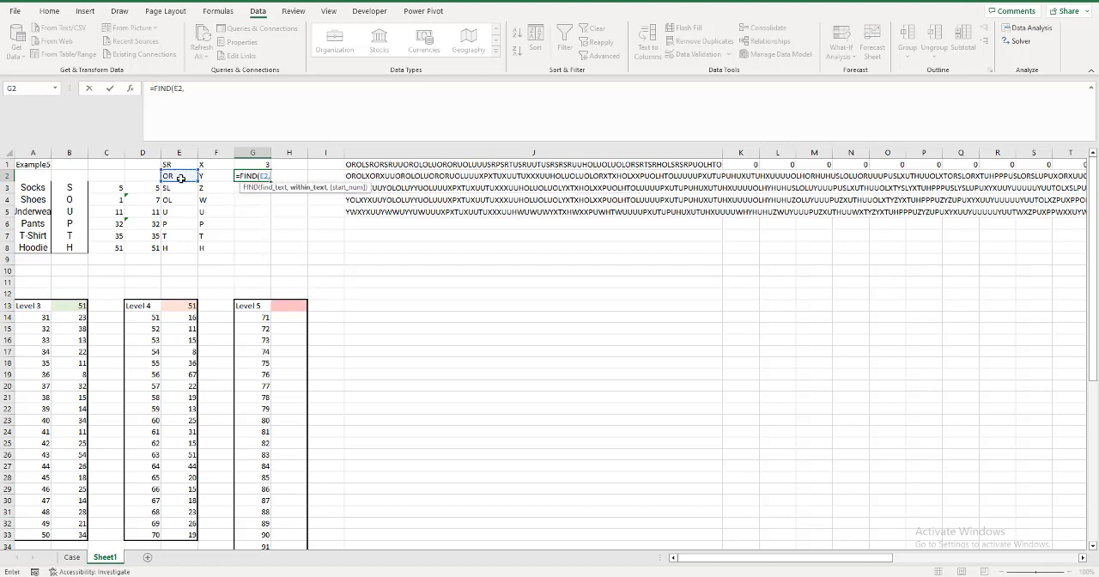
pyautogui.click(358, 211)
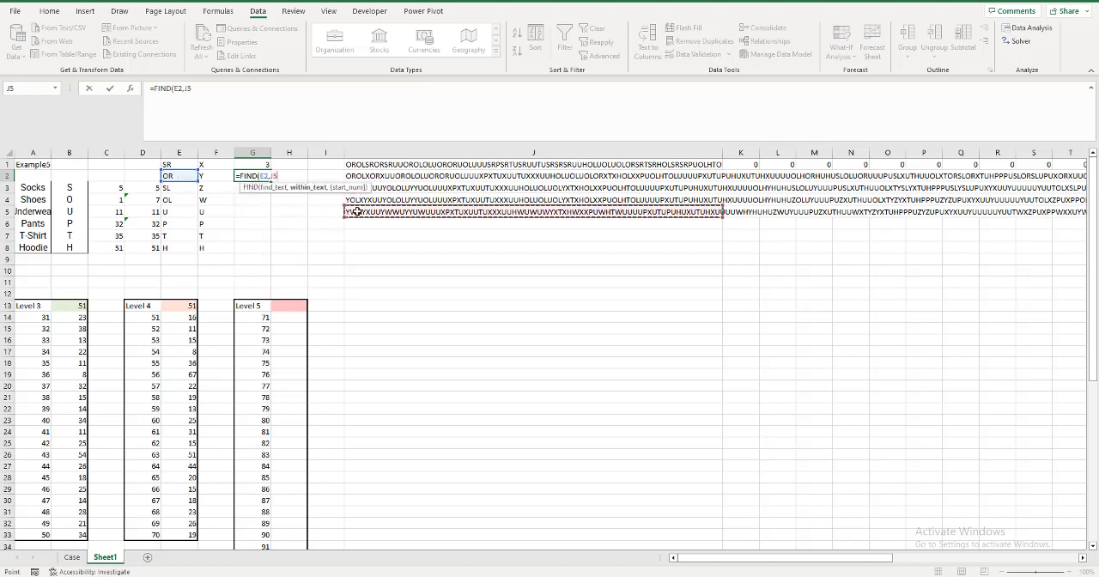
pyautogui.press('F4')
pyautogui.write(',')
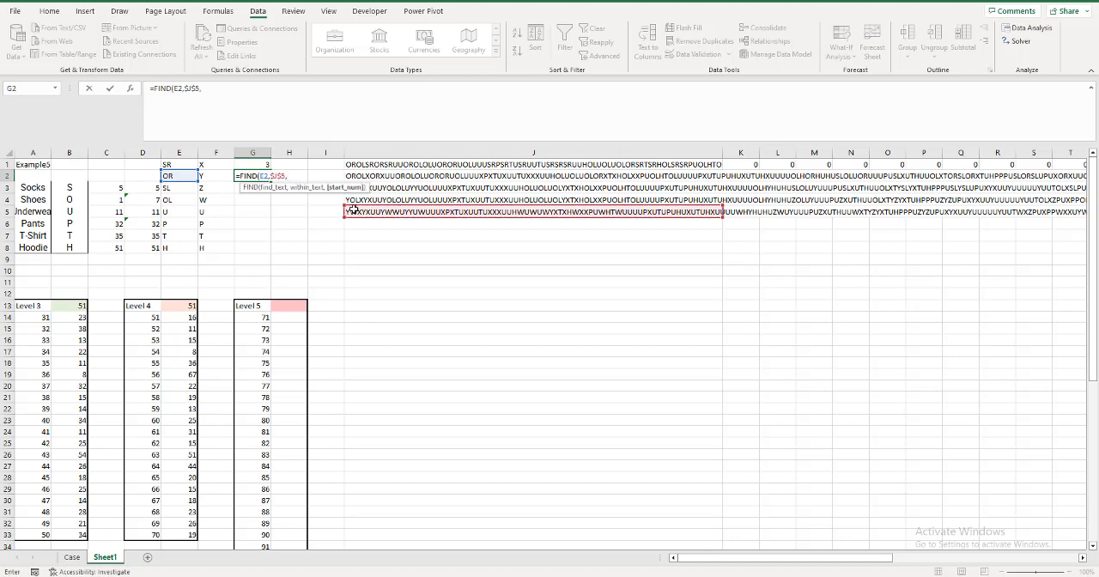
pyautogui.click(263, 166)
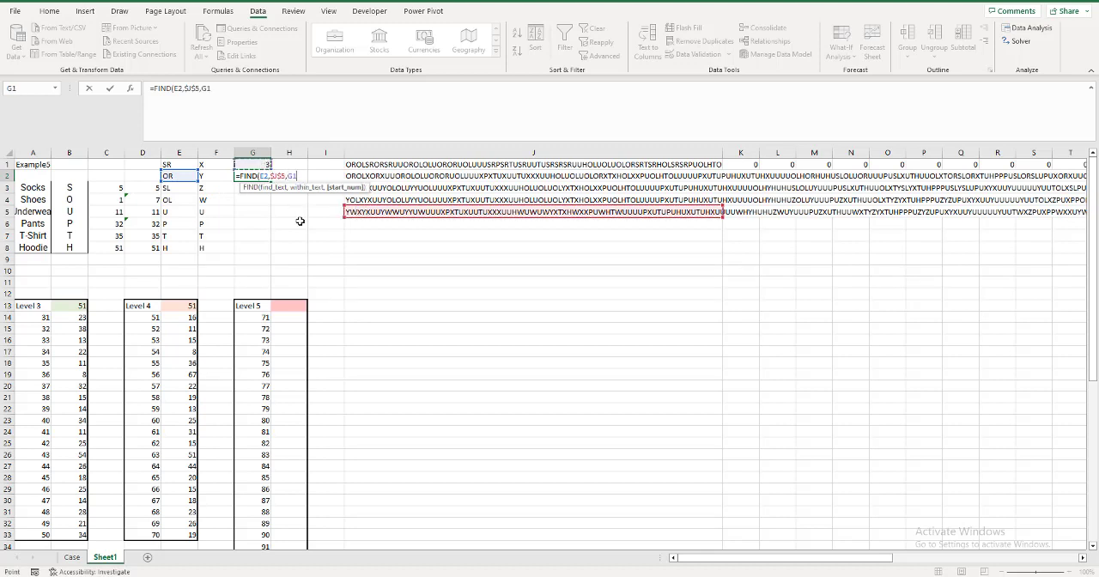
pyautogui.press('Return')
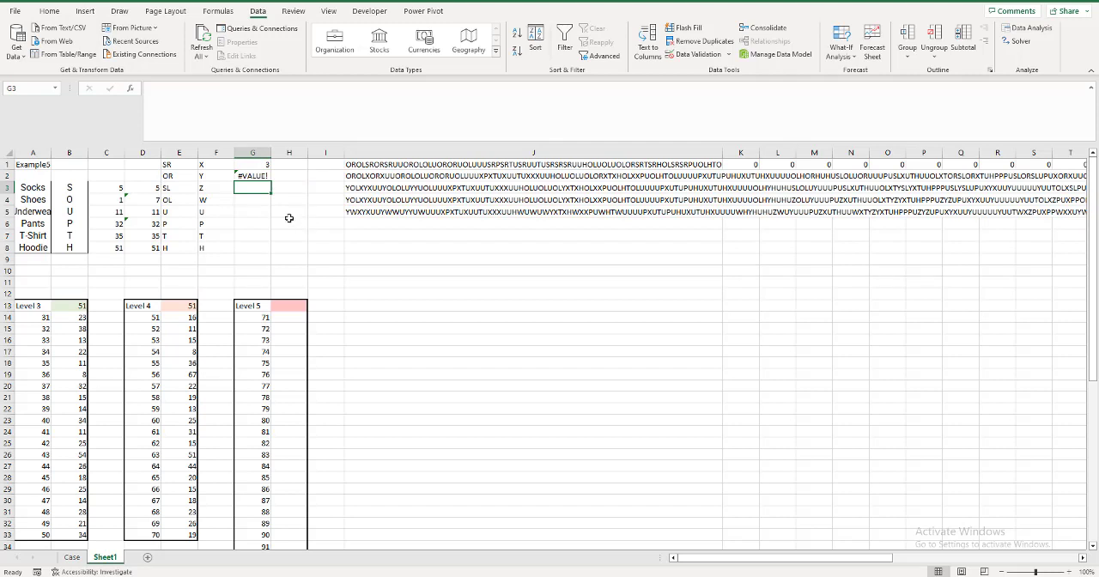
# Change the search text reference in G2's FIND formula to F2.
pyautogui.click(256, 176)
pyautogui.doubleClick(256, 176)
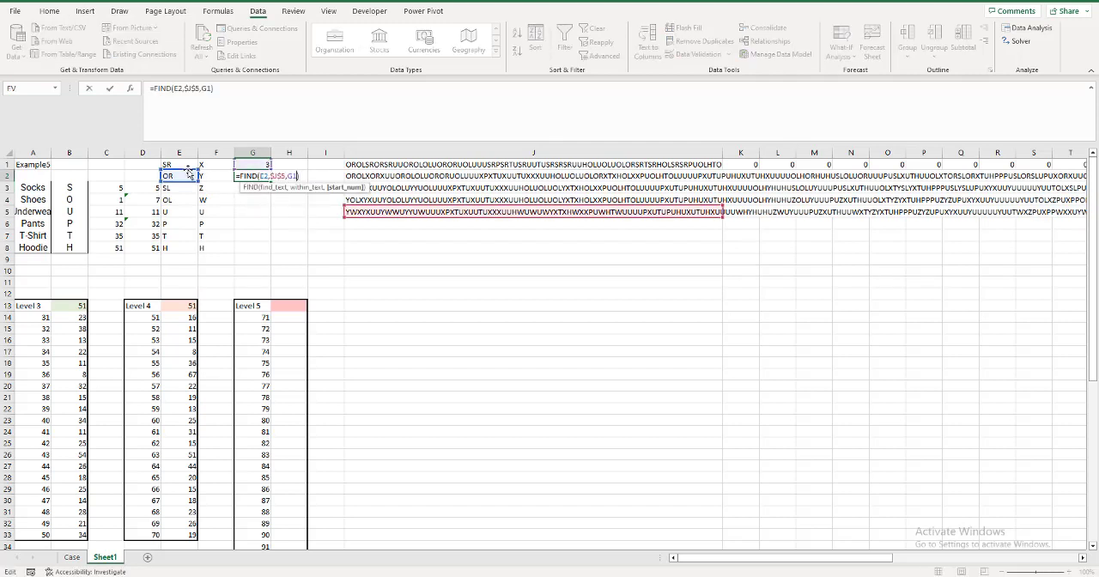
pyautogui.moveTo(194, 171); pyautogui.dragTo(214, 178)
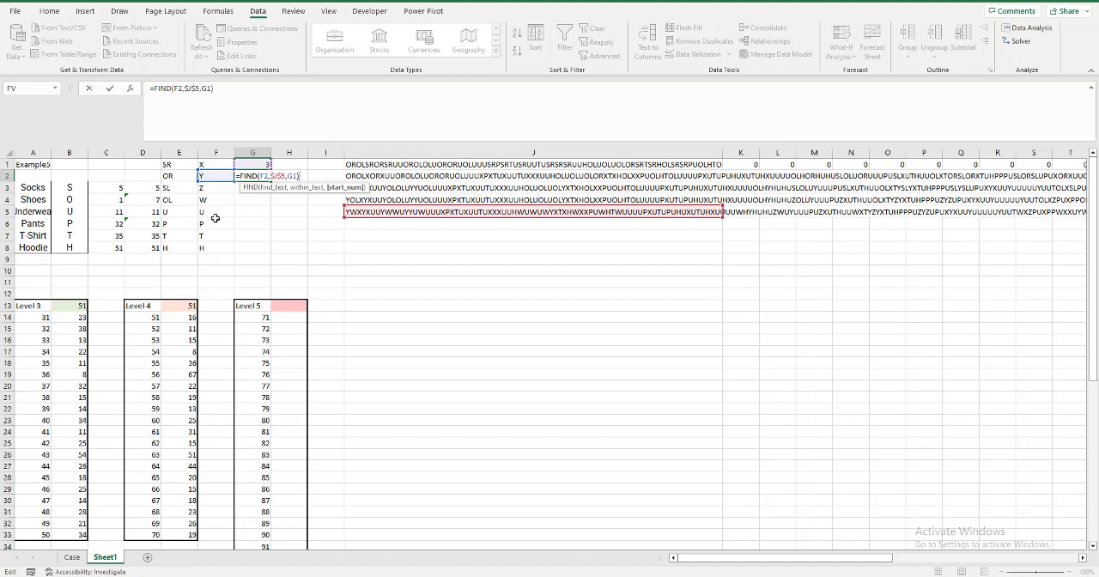
pyautogui.press('Return')
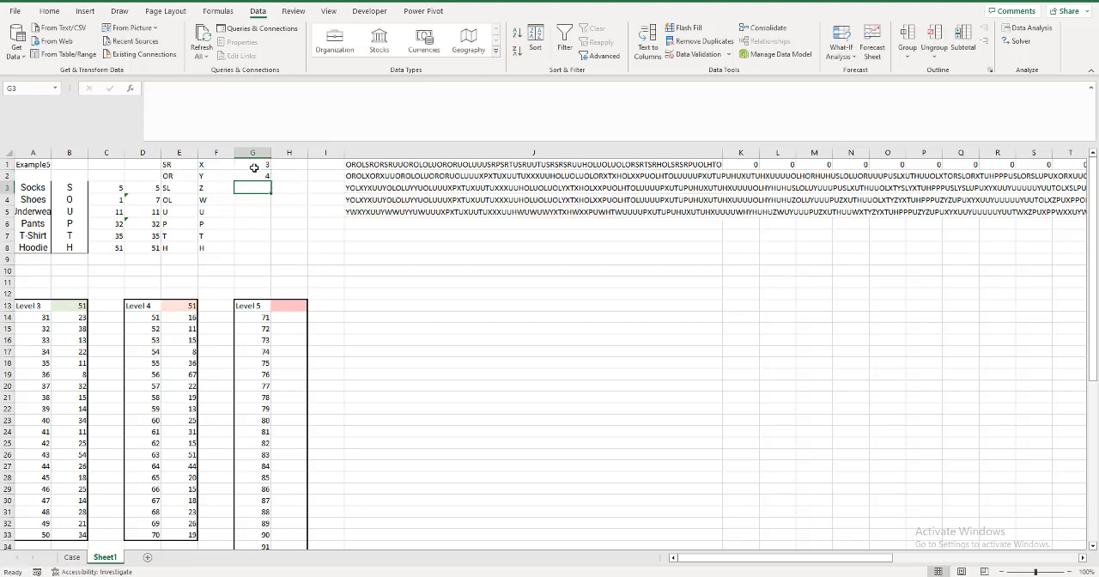
# Copy the FIND formula pair from G1:G2 into G3:G8 and check the references in G8's formula.
pyautogui.moveTo(254, 168); pyautogui.dragTo(254, 173)
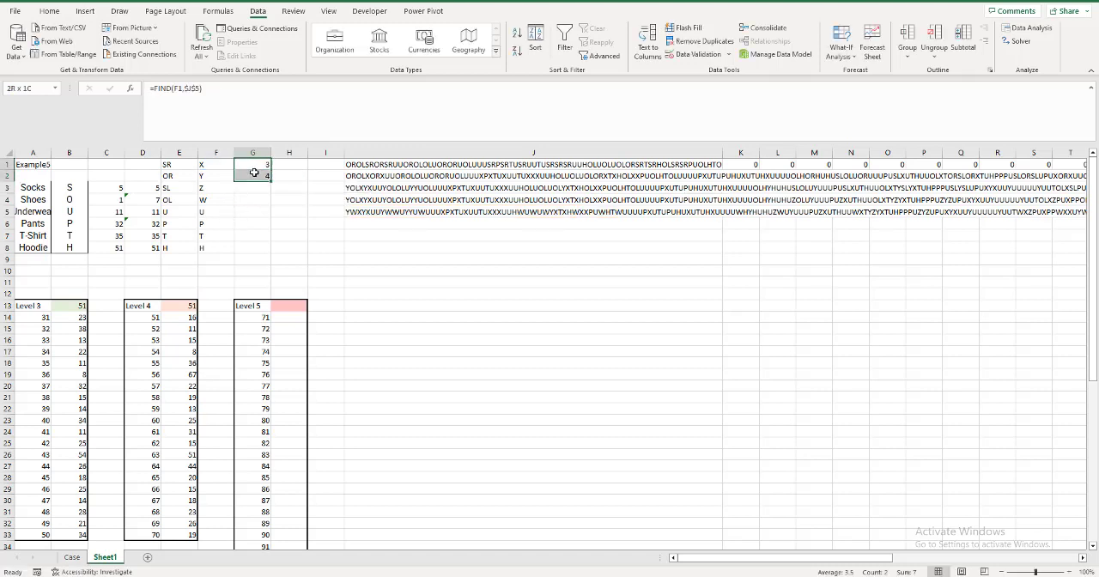
pyautogui.hotkey('ctrl', 'c')
pyautogui.click(254, 188)
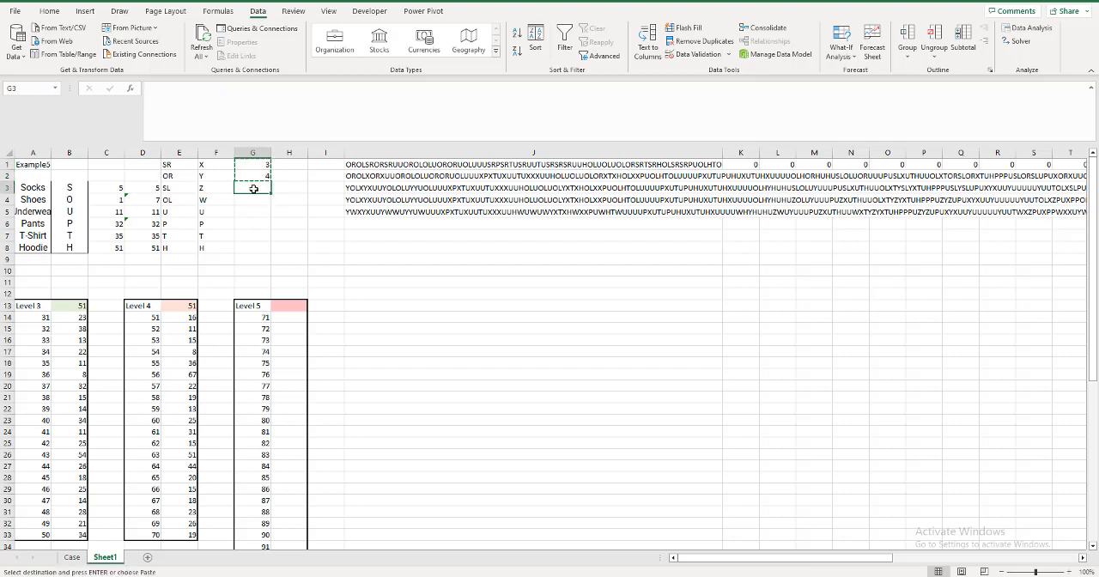
pyautogui.hotkey('ctrl', 'v')
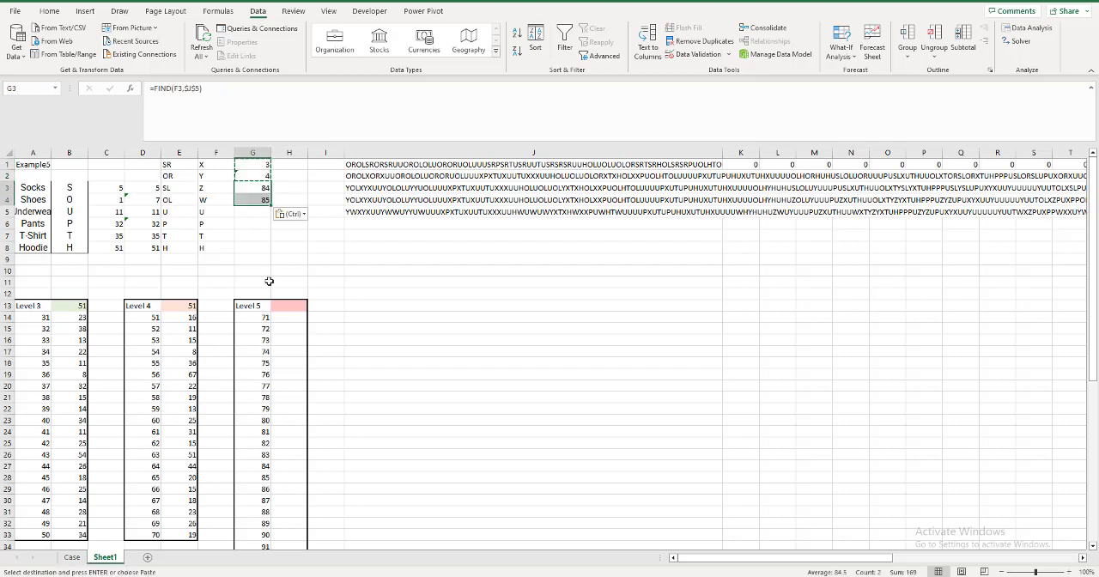
pyautogui.click(247, 212)
pyautogui.keyDown('shift'); pyautogui.click(252, 224); pyautogui.keyUp('shift')
pyautogui.hotkey('ctrl', 'v')
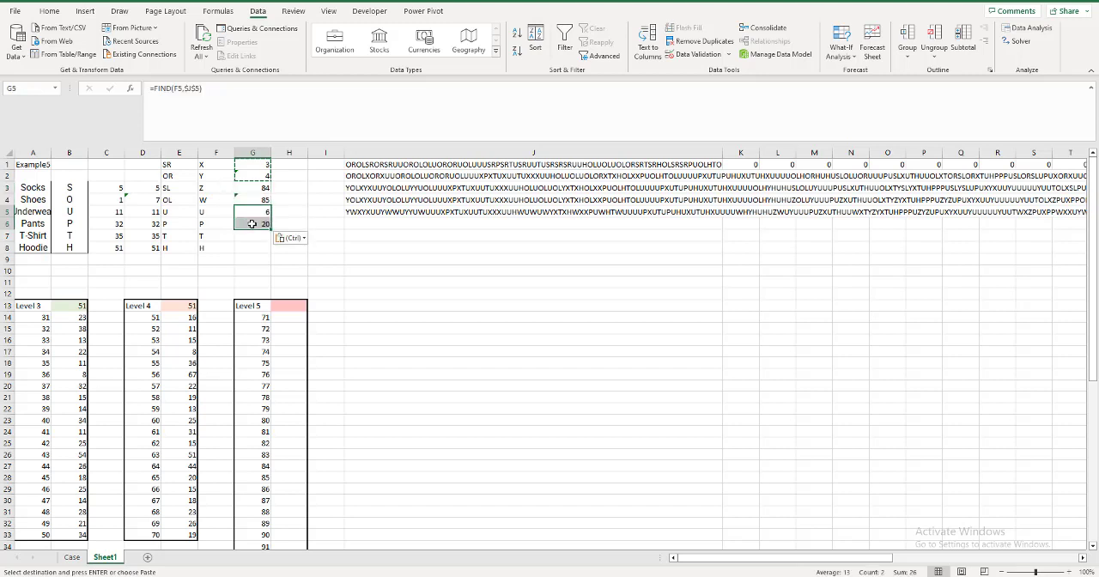
pyautogui.click(247, 236)
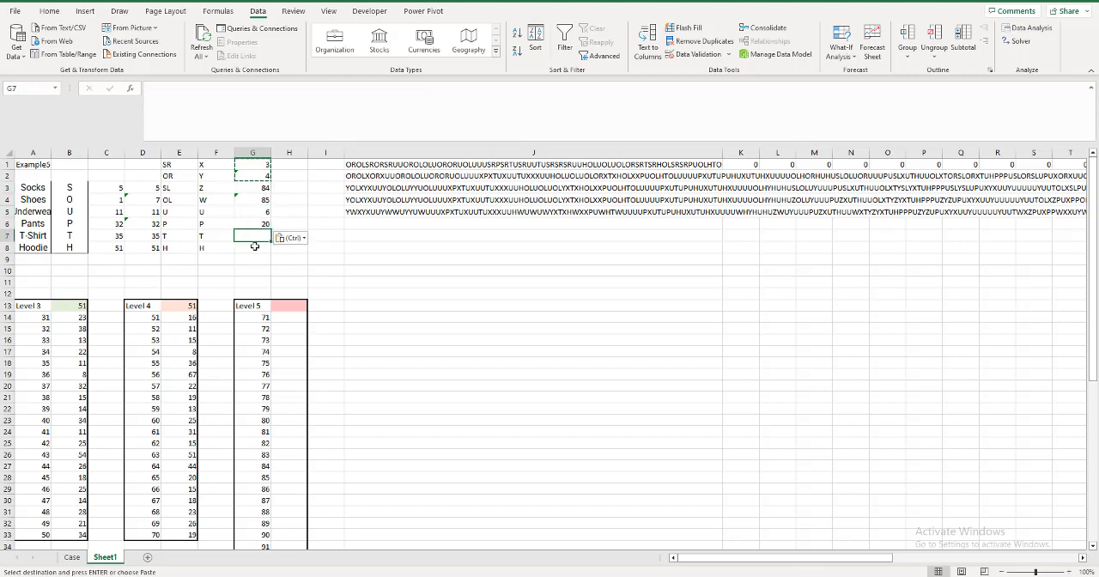
pyautogui.keyDown('shift'); pyautogui.click(246, 244); pyautogui.keyUp('shift')
pyautogui.hotkey('ctrl', 'v')
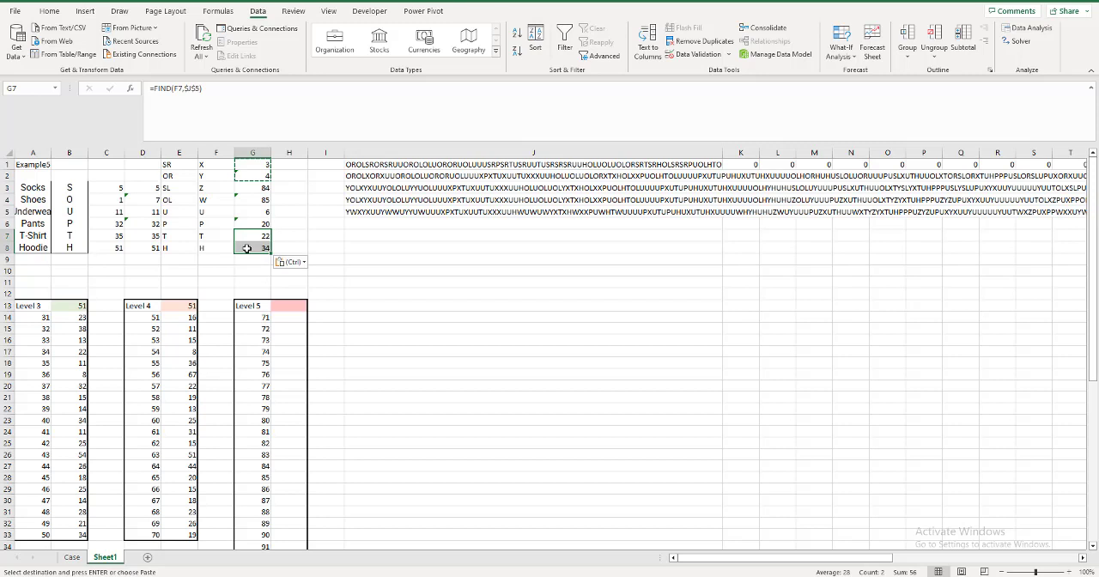
pyautogui.click(246, 249)
pyautogui.press('F2')
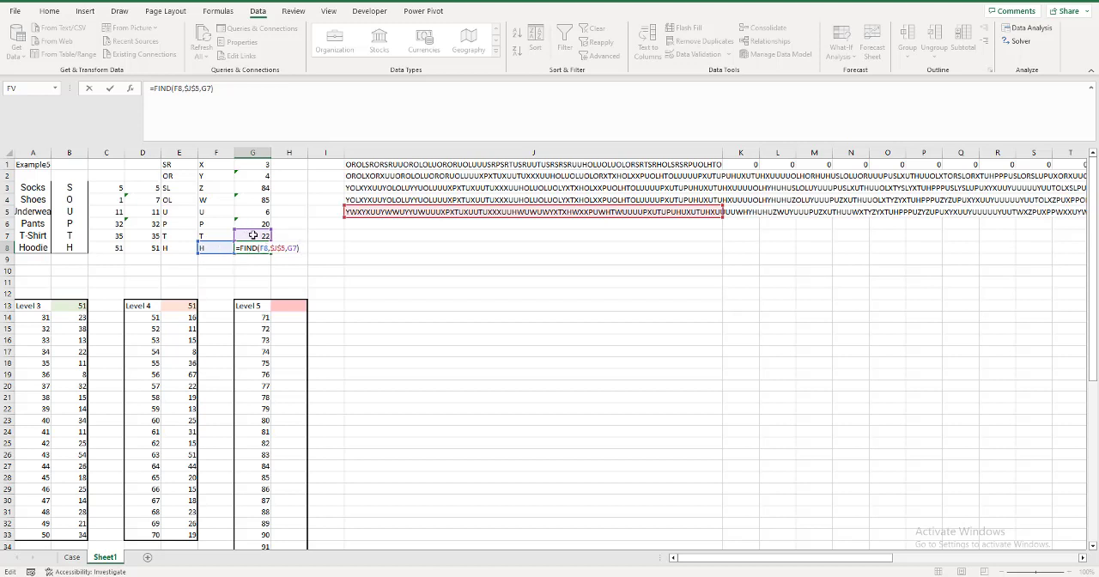
pyautogui.hotkey('ctrl', 'Return')
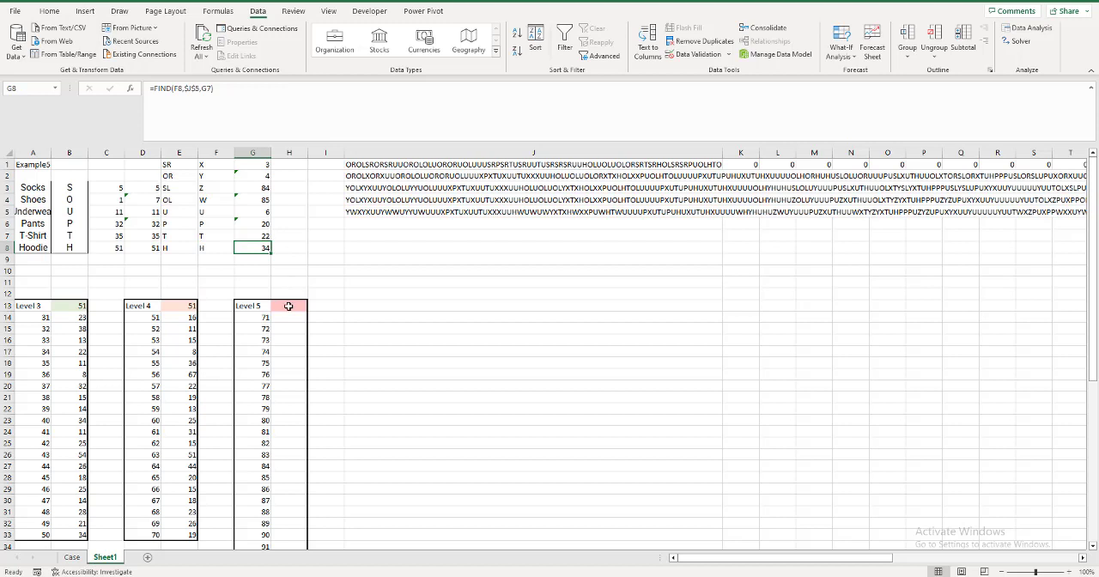
# Enter a MAX formula over G1:G8 in H13 as the Level 5 result.
pyautogui.click(289, 306)
pyautogui.write('=MAX(')
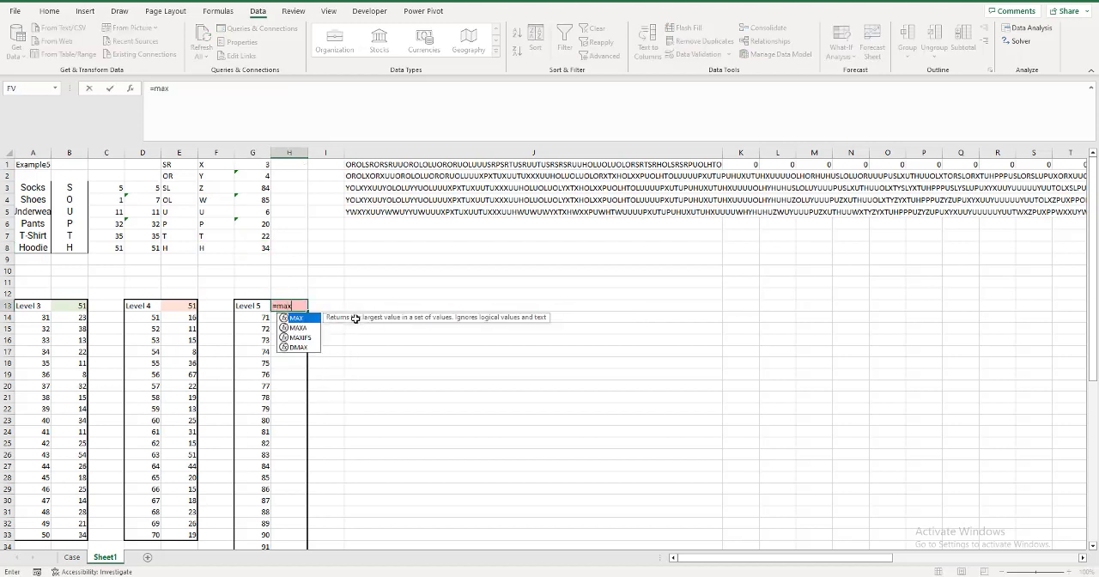
pyautogui.moveTo(252, 166); pyautogui.dragTo(253, 245)
pyautogui.press('Return')
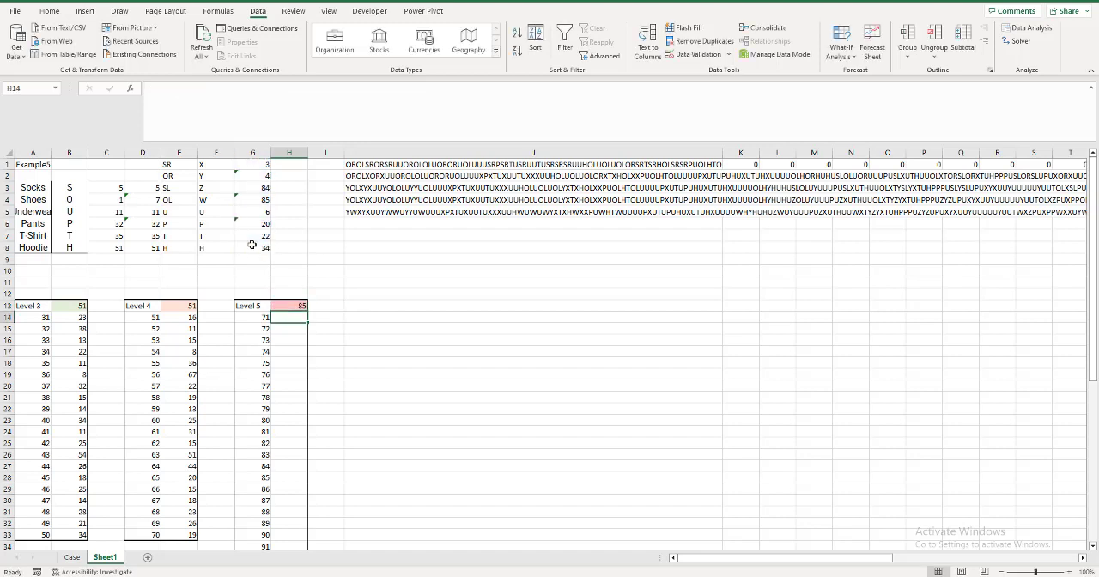
# Create a what-if data table on the Level 5 block G13:H43 with A1 as the column input cell.
pyautogui.click(251, 306)
pyautogui.hotkey('shift', 'Right')
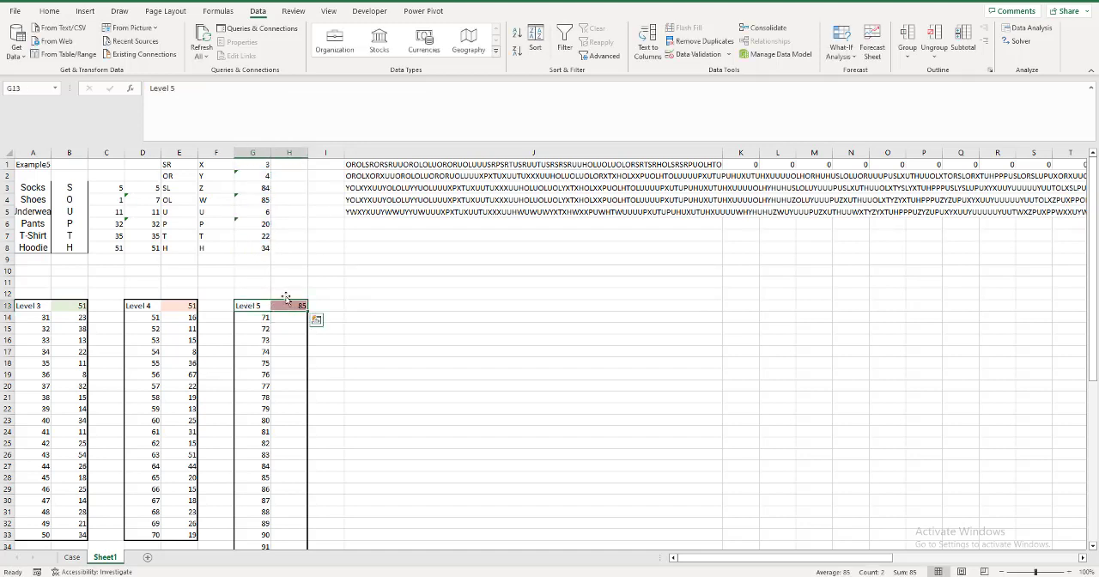
pyautogui.hotkey('ctrl', 'shift', 'Down')
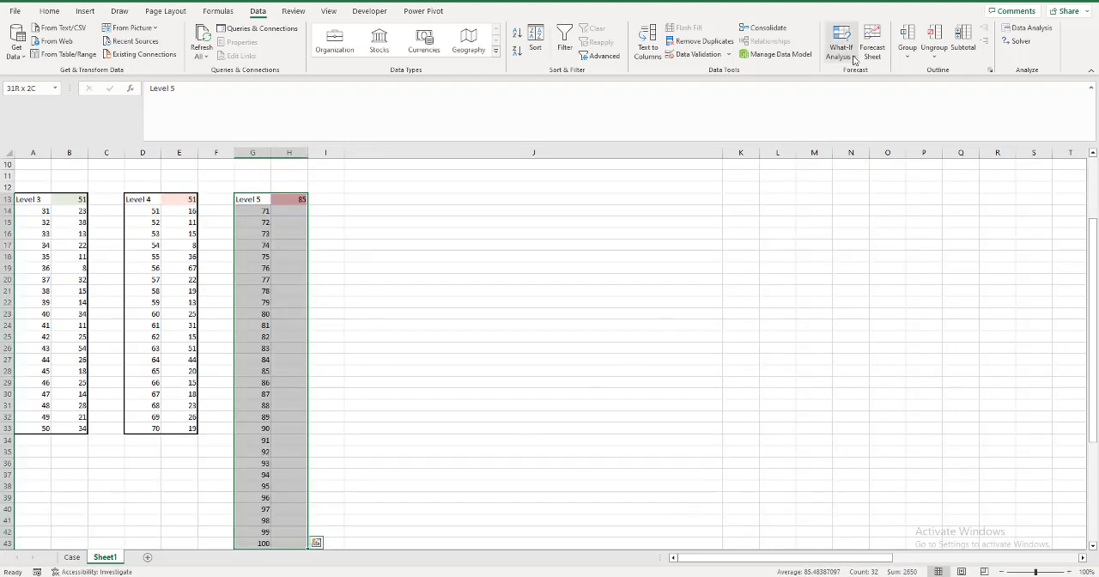
pyautogui.click(842, 50)
pyautogui.click(865, 105)
pyautogui.click(557, 327)
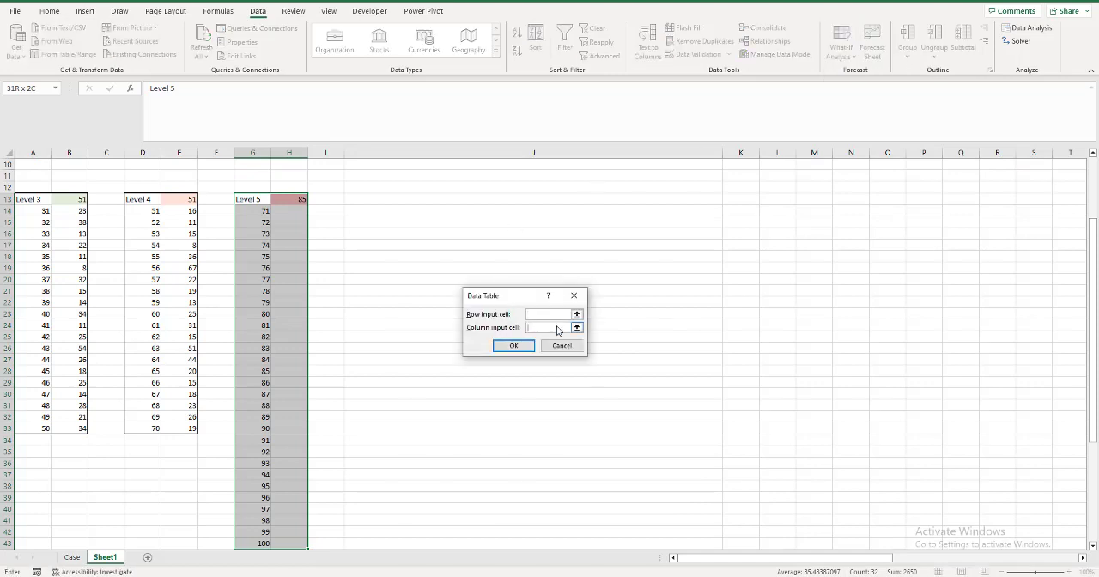
pyautogui.write('a1')
pyautogui.click(521, 347)
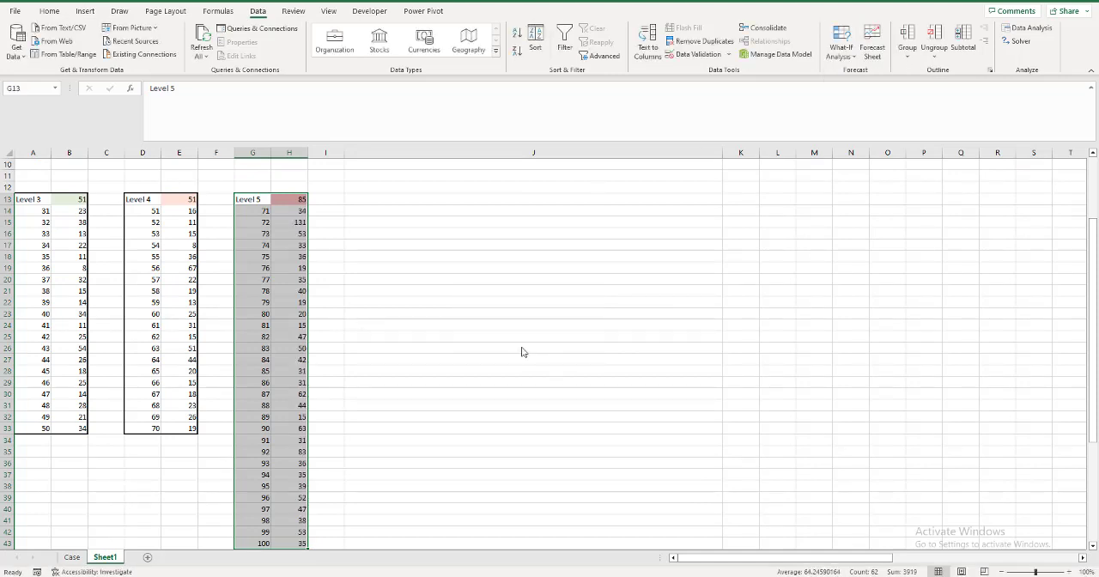
# Copy the Level 5 results from H14:H43 and paste them as values into the Case sheet's answers starting at E167.
pyautogui.click(289, 213)
pyautogui.hotkey('ctrl', 'shift', 'Down')
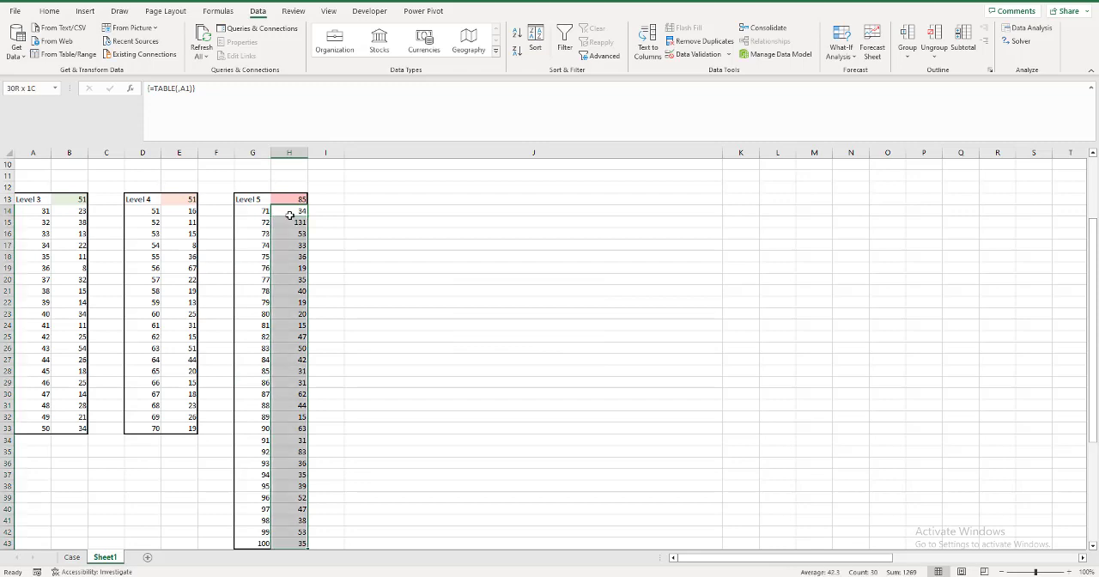
pyautogui.hotkey('ctrl', 'c')
pyautogui.hotkey('ctrl', 'pageup')
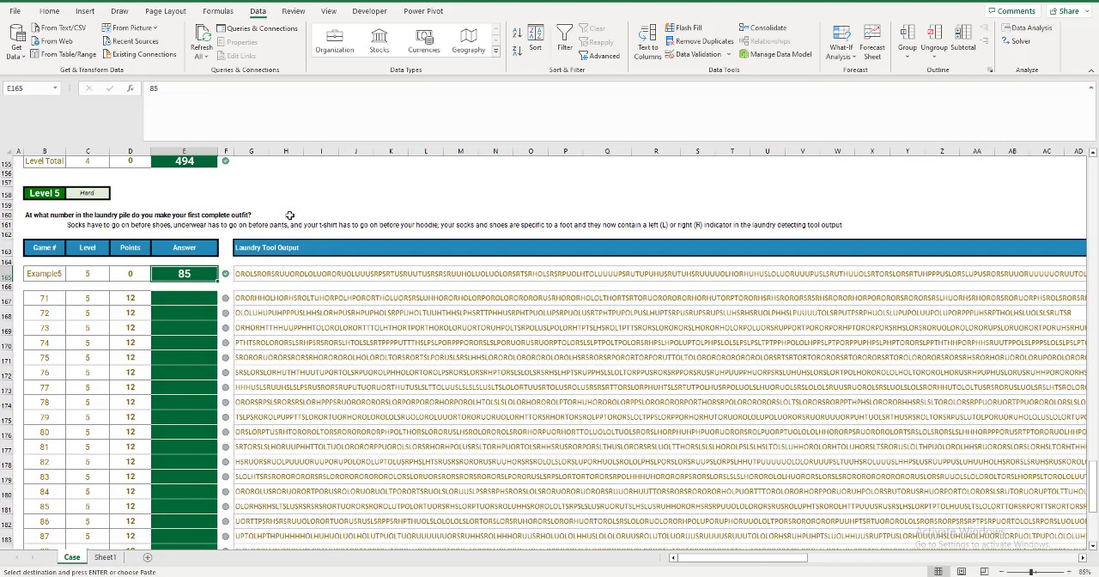
pyautogui.press('Down')
pyautogui.press('Down')
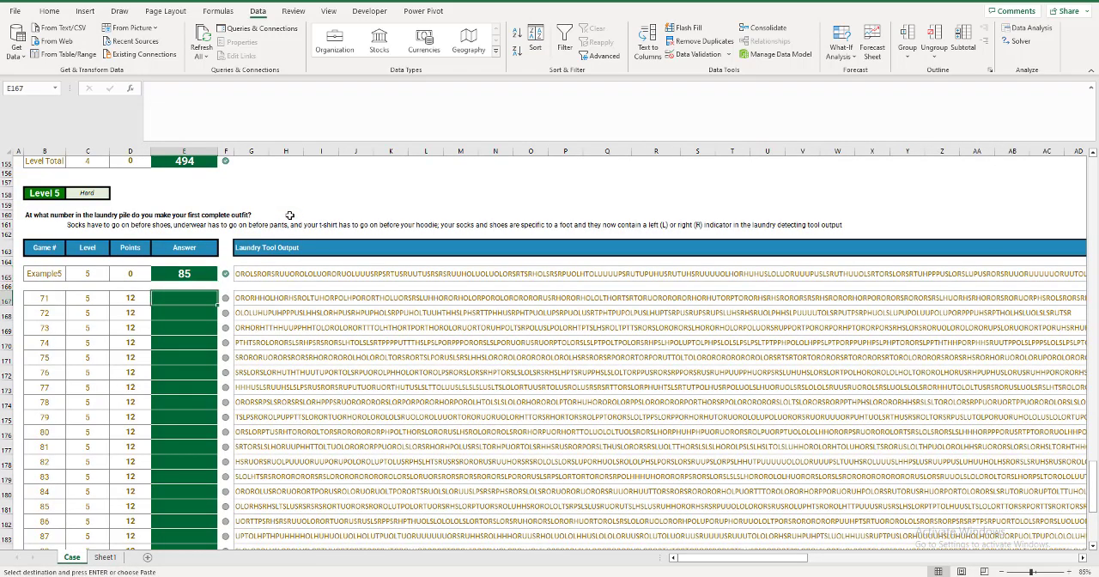
pyautogui.hotkey('ctrl', 'alt', 'v')
pyautogui.press('v')
pyautogui.press('Return')
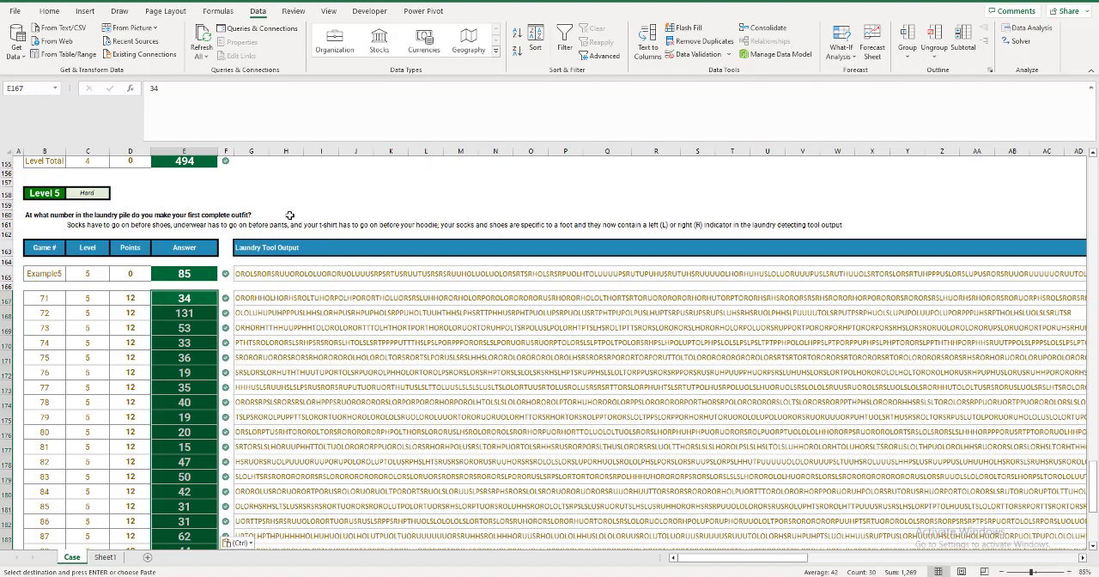
# Review the Level 5 answer checks, the current score and the Bonus Questions on the Case sheet.
pyautogui.hotkey('ctrl', 'Down')
pyautogui.hotkey('ctrl', 'Up')
pyautogui.hotkey('ctrl', 'Up')
pyautogui.hotkey('ctrl', 'Up')
pyautogui.hotkey('ctrl', 'Up')
pyautogui.hotkey('ctrl', 'Up')
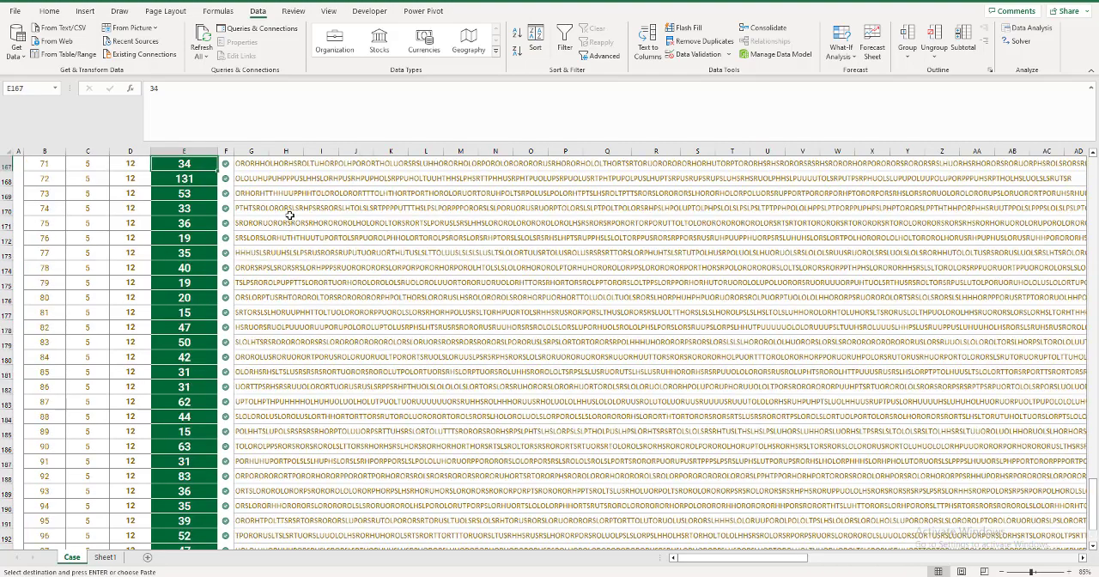
pyautogui.hotkey('ctrl', 'Up')
pyautogui.hotkey('ctrl', 'Up')
pyautogui.hotkey('ctrl', 'Up')
pyautogui.hotkey('ctrl', 'Up')
pyautogui.hotkey('ctrl', 'Up')
pyautogui.hotkey('ctrl', 'Up')
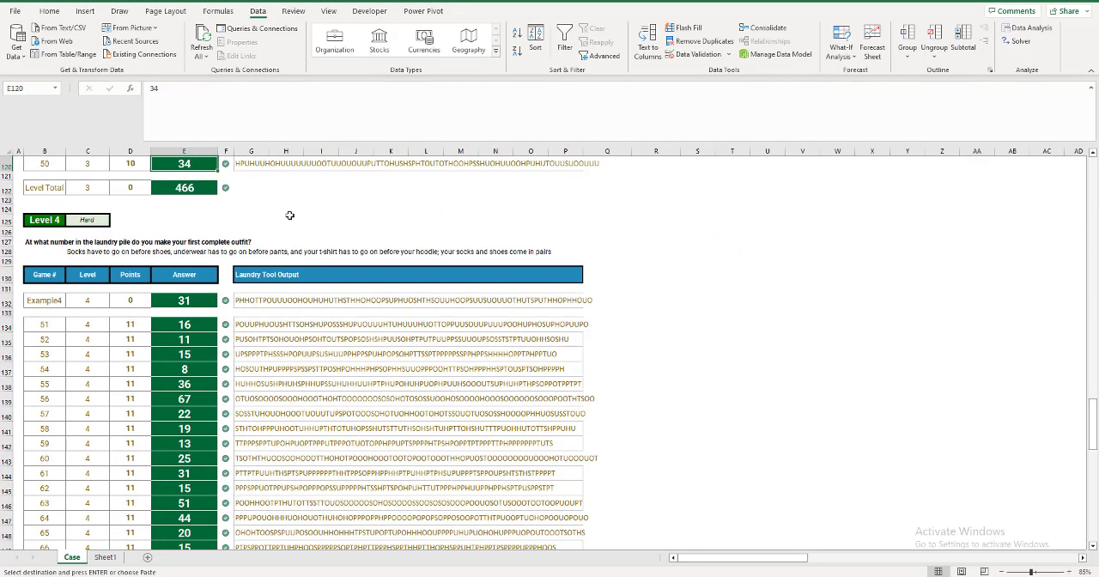
pyautogui.scroll(-5, 323, 452)
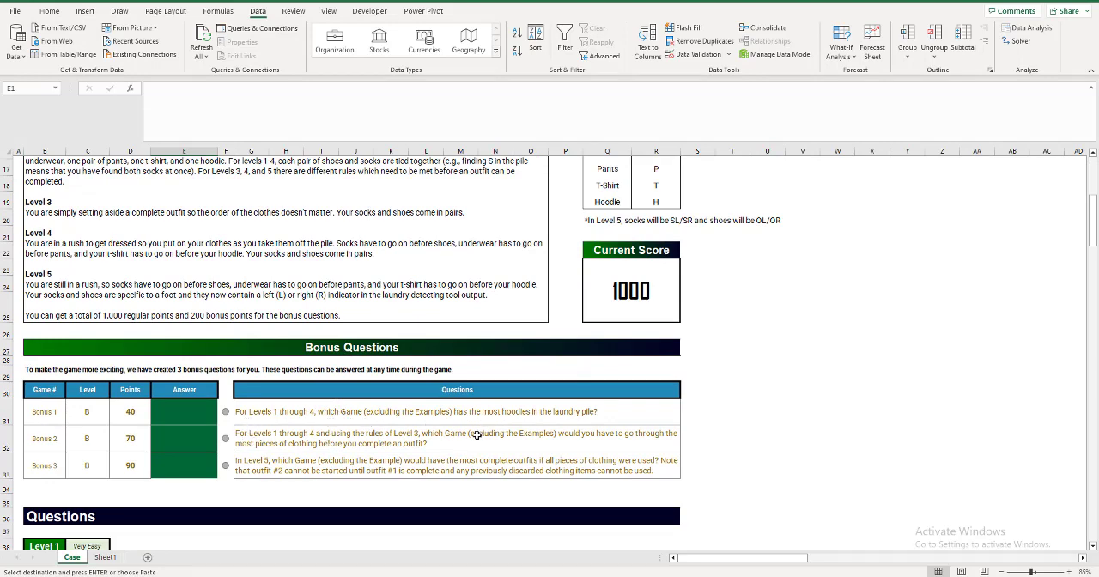
# Copy the Level 1 laundry strings for games 1 to 10 (I46:I55) into A1 of a new sheet.
pyautogui.scroll(-1, 283, 503)
pyautogui.moveTo(1091, 225); pyautogui.dragTo(1088, 263)
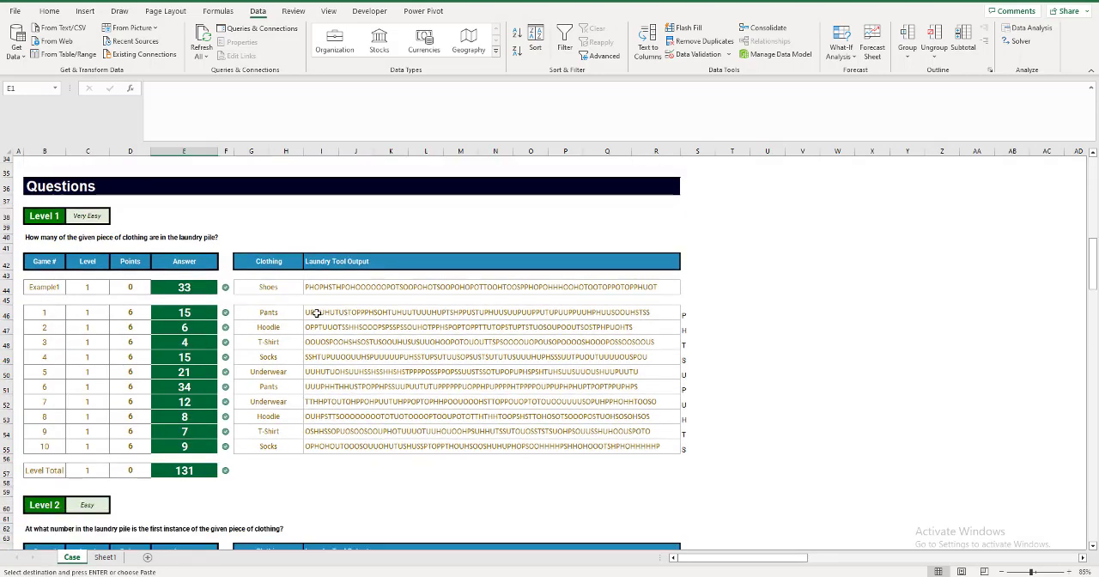
pyautogui.moveTo(317, 314); pyautogui.dragTo(437, 403)
pyautogui.click(328, 315)
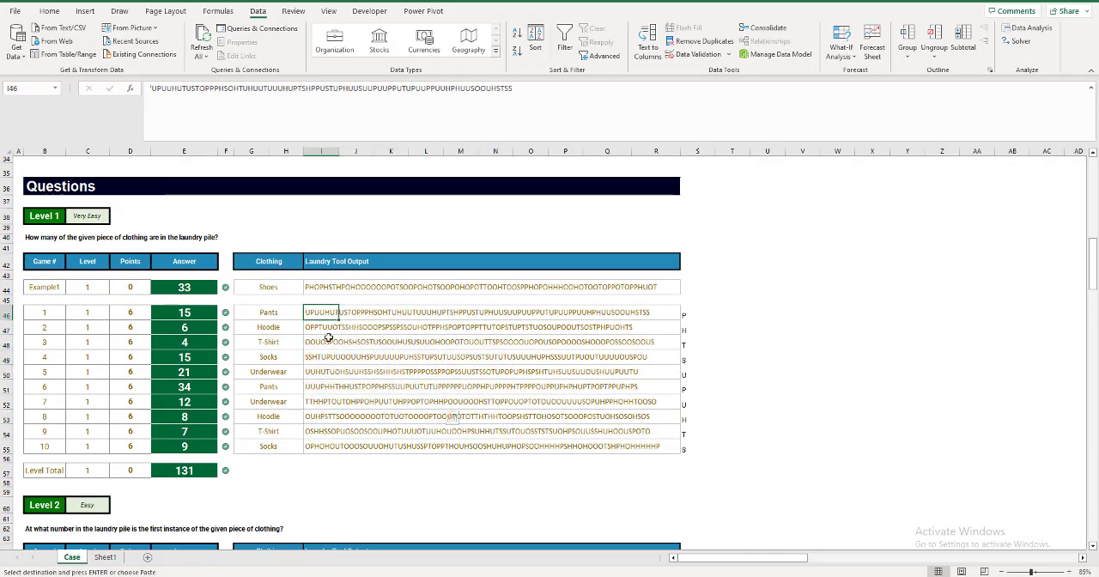
pyautogui.moveTo(328, 338); pyautogui.dragTo(346, 456)
pyautogui.hotkey('ctrl', 'c')
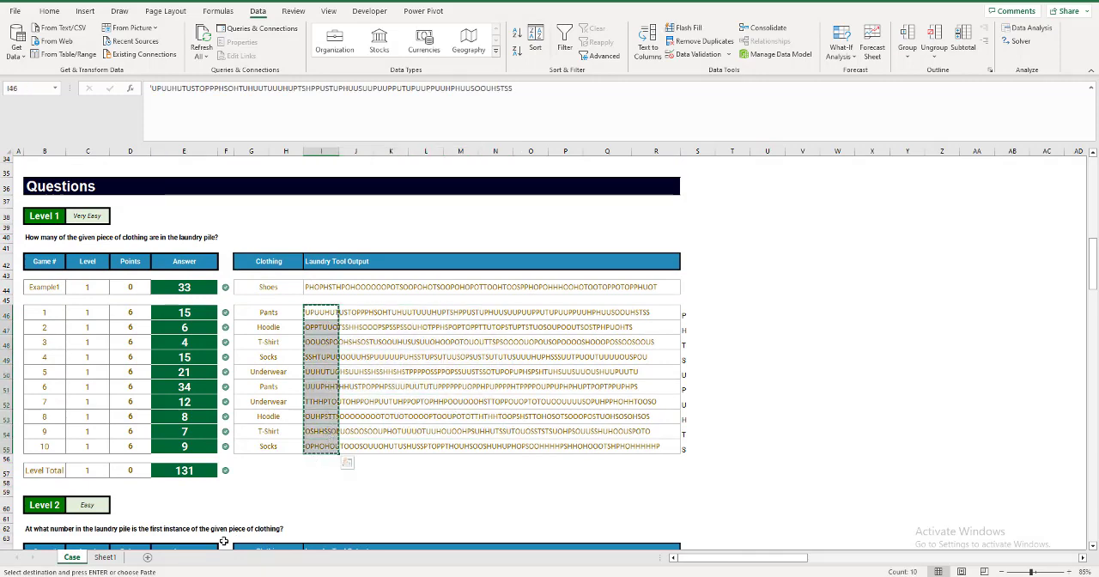
pyautogui.click(147, 557)
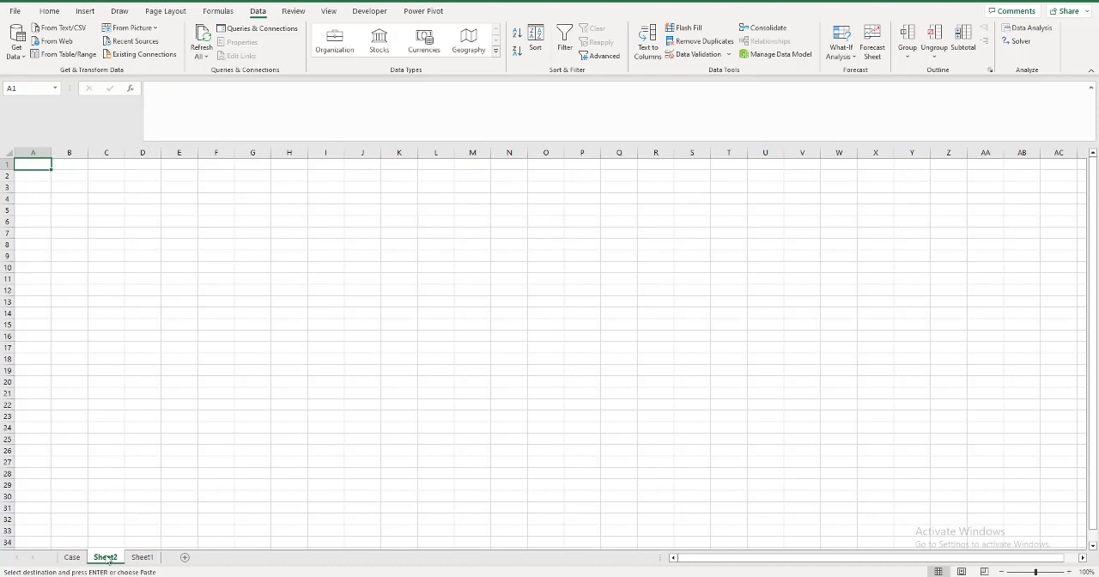
pyautogui.hotkey('ctrl', 'v')
pyautogui.click(26, 284)
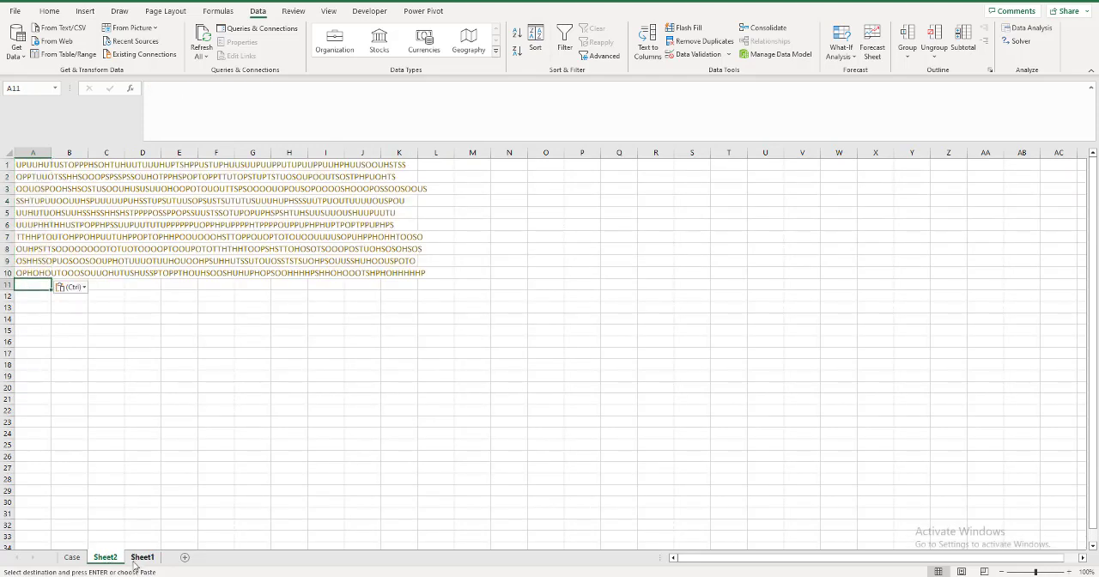
# Insert a blank column before the laundry strings on Sheet2 and number the games with =SEQUENCE(70) in A1.
pyautogui.rightClick(31, 154)
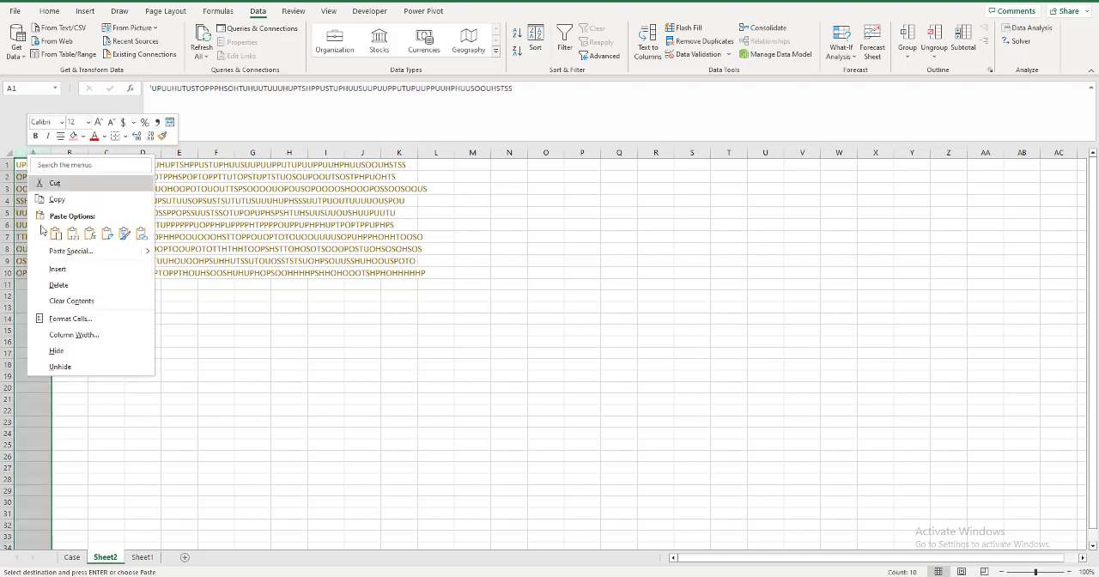
pyautogui.click(57, 269)
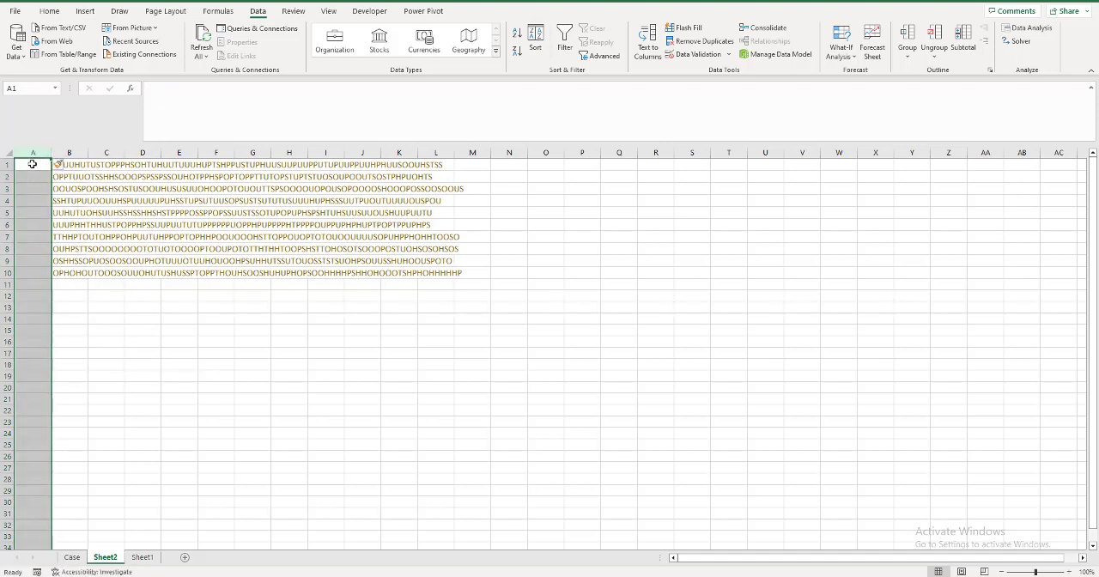
pyautogui.click(32, 164)
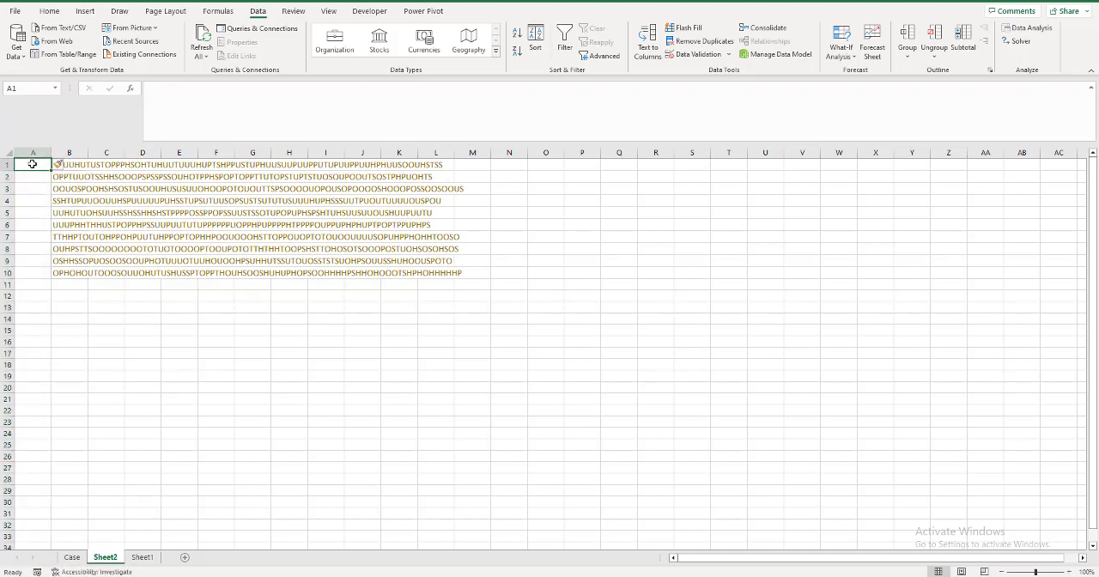
pyautogui.write('=seq')
pyautogui.press('Tab')
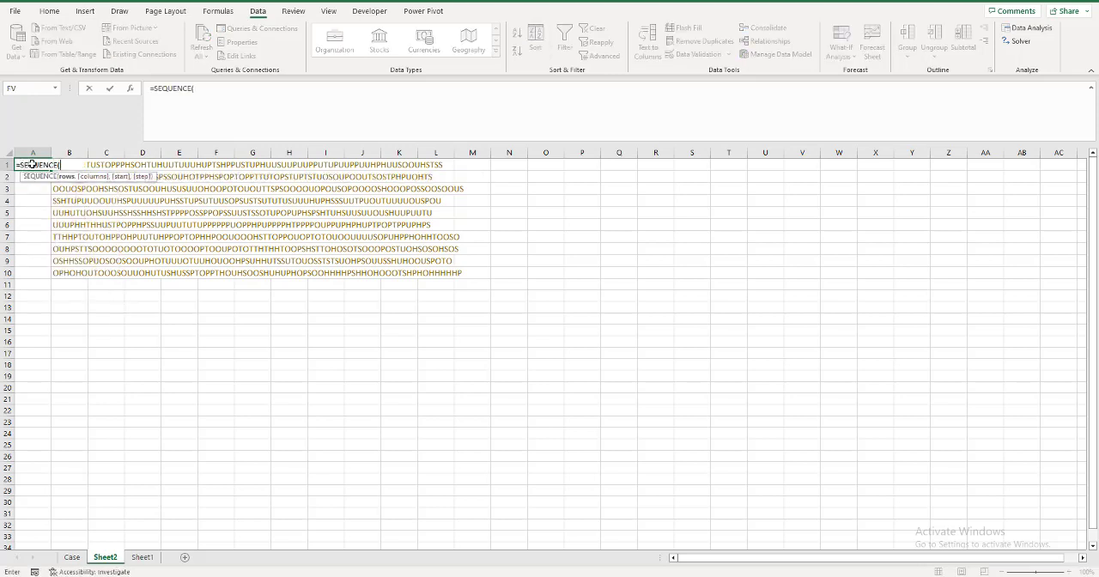
pyautogui.write('70')
pyautogui.press('Return')
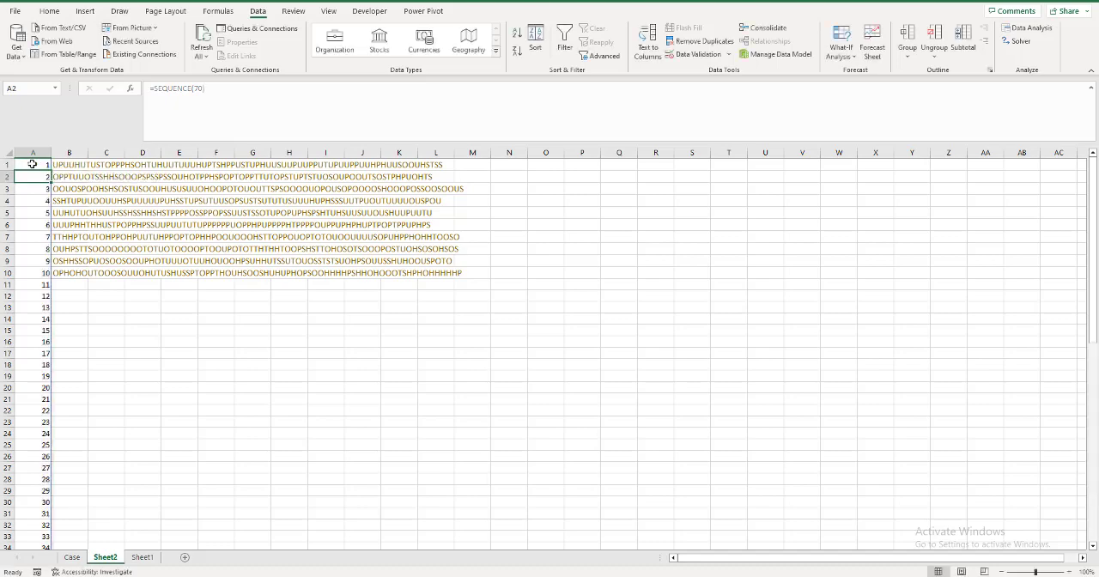
# Copy the Level 2 laundry strings for games 11 to 30 (I68:I87) from the Case sheet into B11 of Sheet2.
pyautogui.click(58, 285)
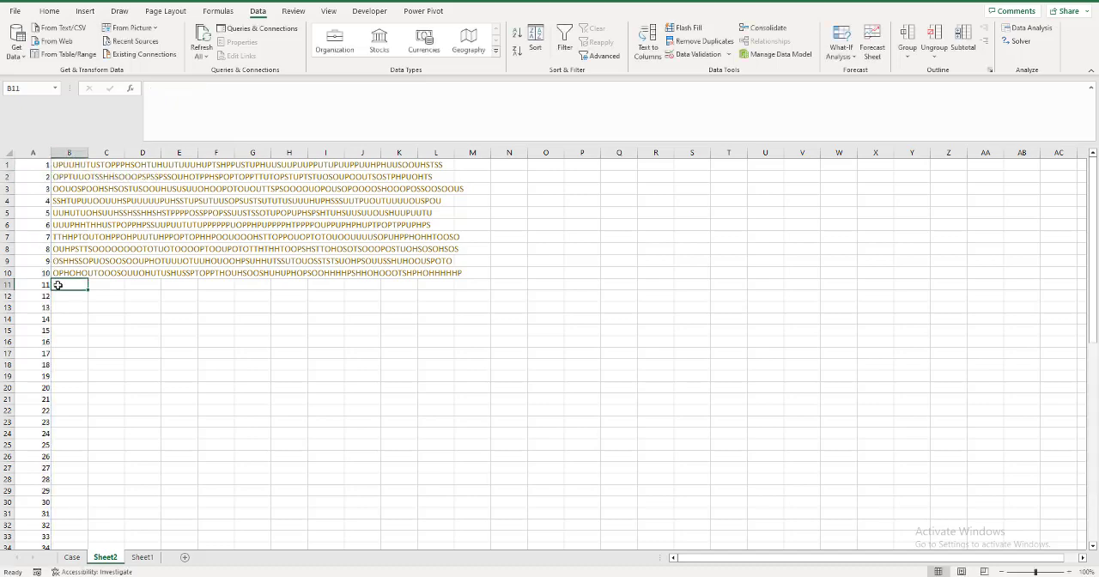
pyautogui.click(72, 557)
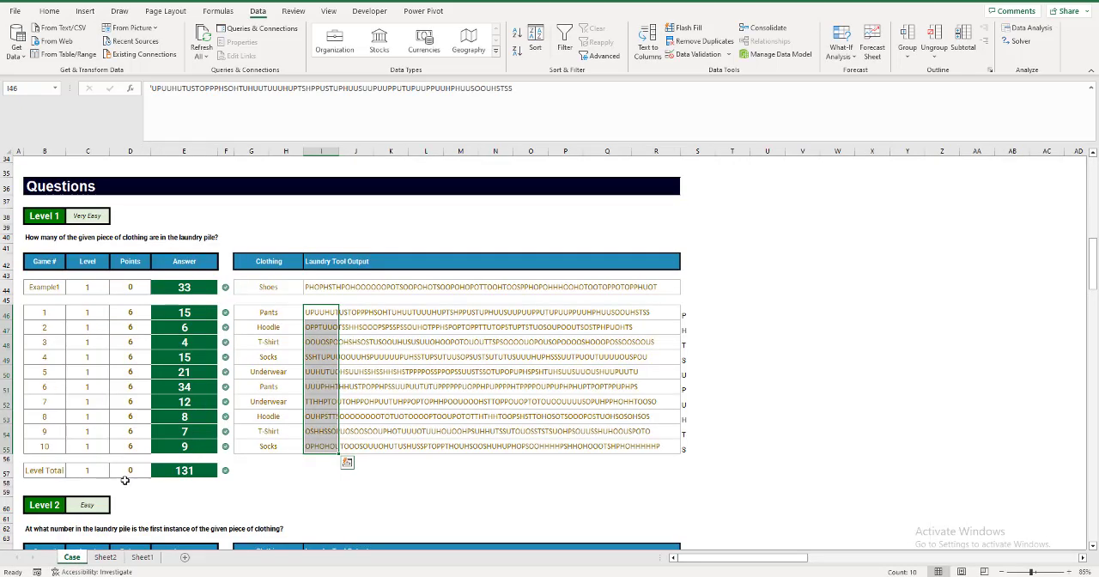
pyautogui.scroll(-3, 126, 480)
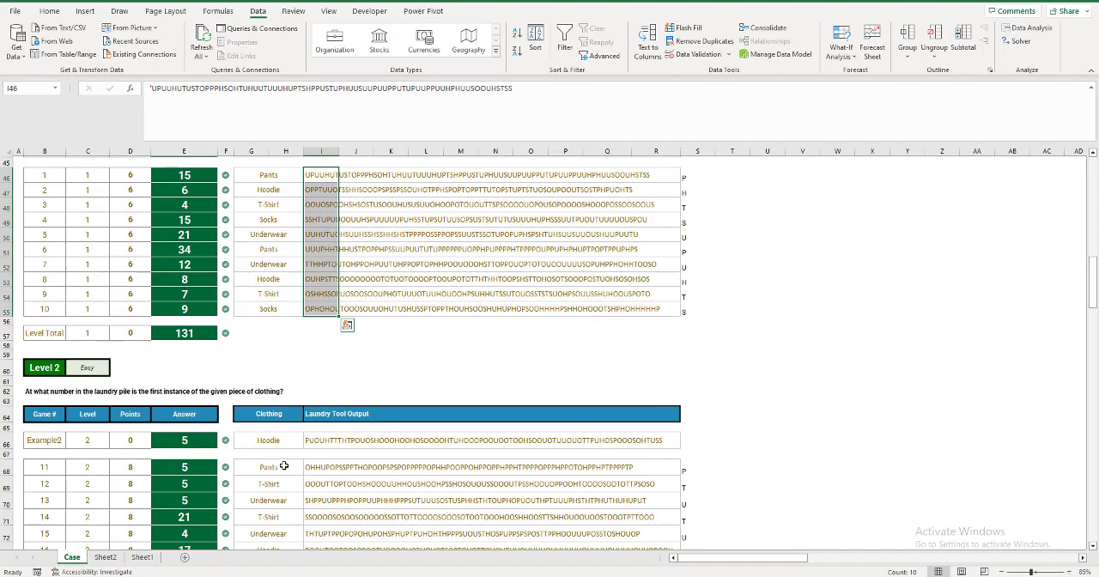
pyautogui.click(310, 468)
pyautogui.hotkey('ctrl', 'shift', 'Down')
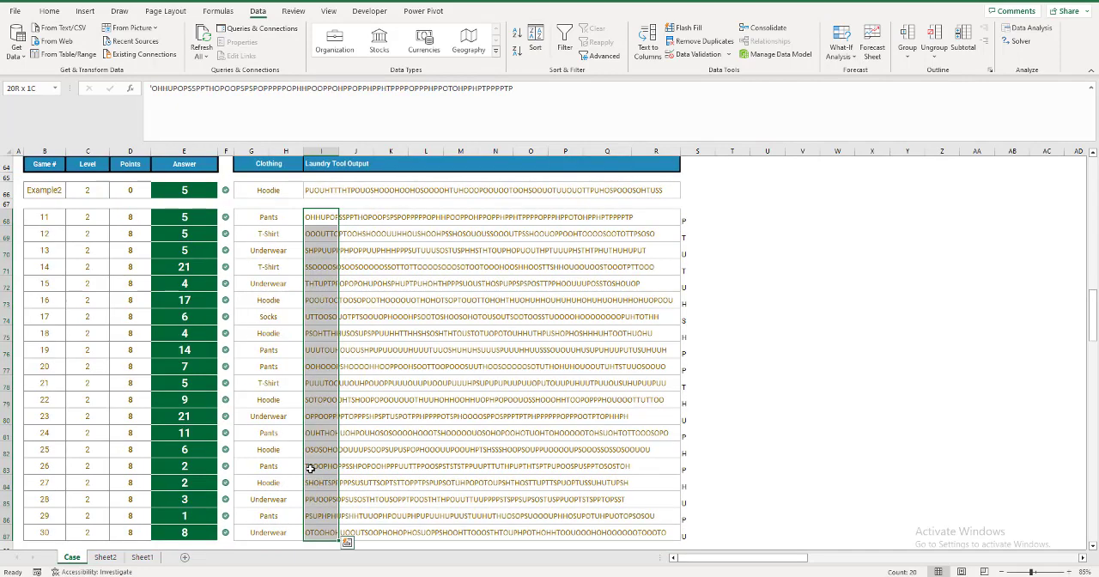
pyautogui.hotkey('ctrl', 'c')
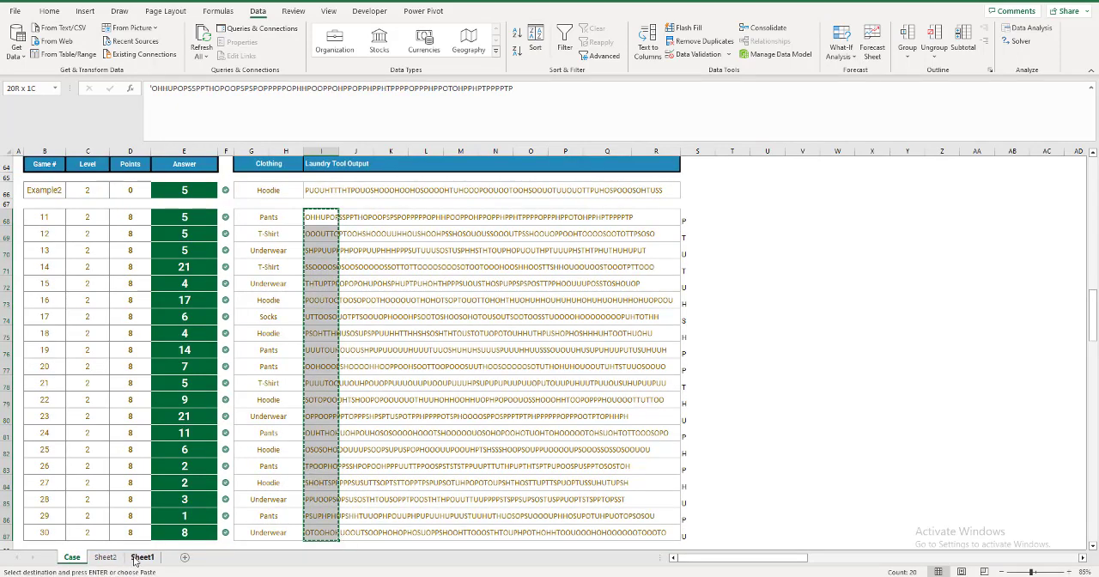
pyautogui.click(105, 557)
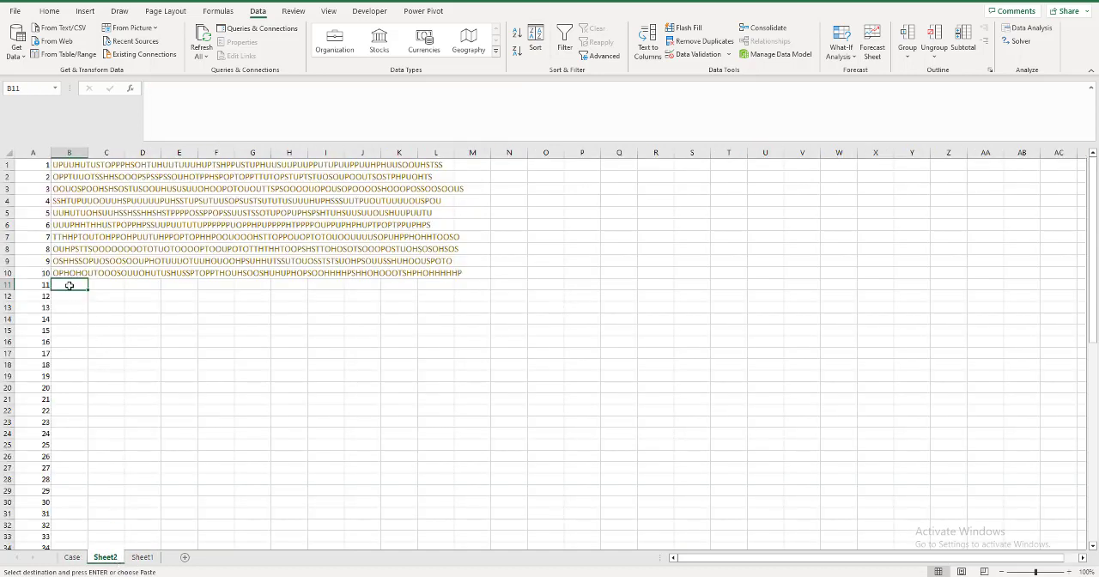
pyautogui.hotkey('ctrl', 'v')
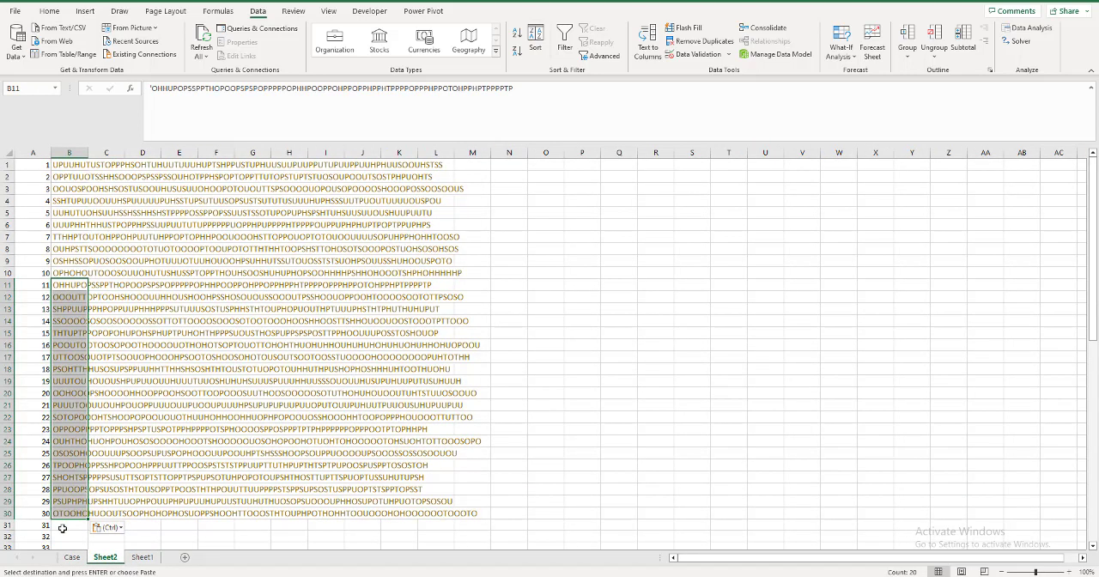
# Copy the Level 3 laundry strings for games 31 to 50 (G101:G120) from the Case sheet into B31 of Sheet2.
pyautogui.click(73, 557)
pyautogui.scroll(-1, 163, 486)
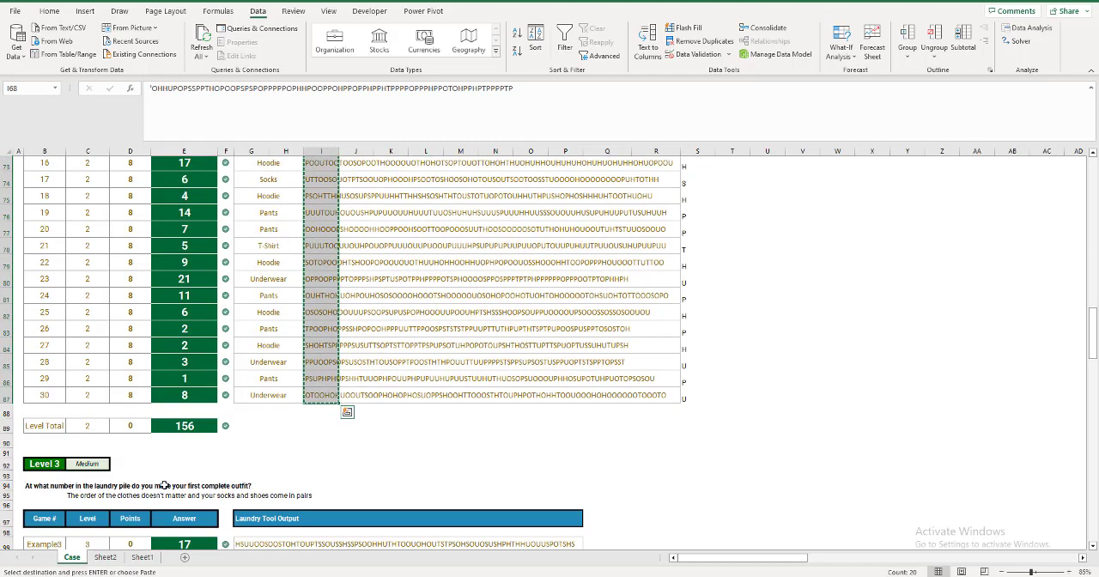
pyautogui.scroll(-1, 163, 486)
pyautogui.click(247, 512)
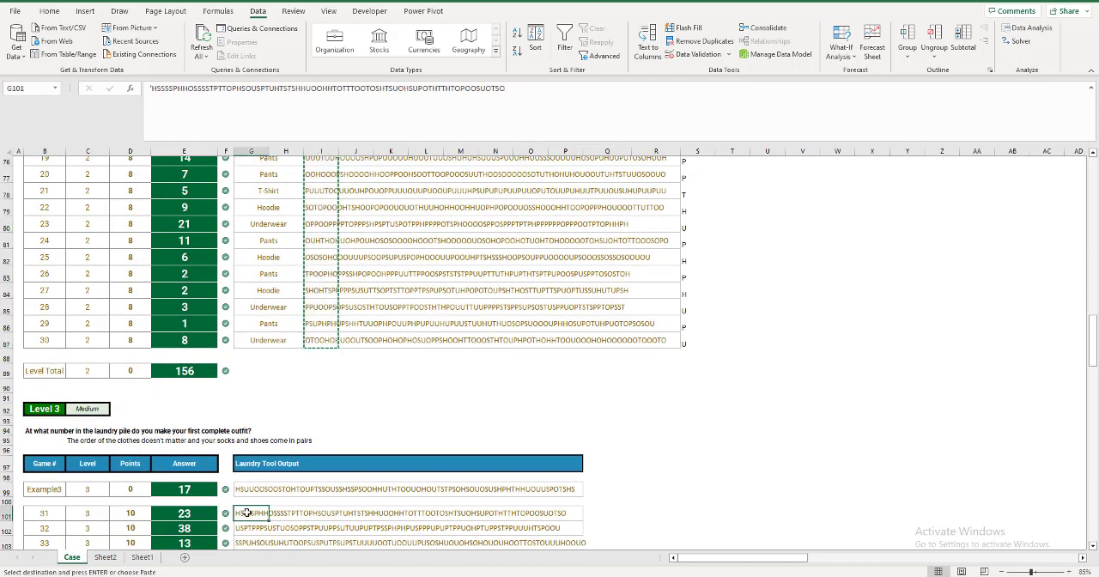
pyautogui.hotkey('ctrl', 'v')
pyautogui.hotkey('ctrl', 'c')
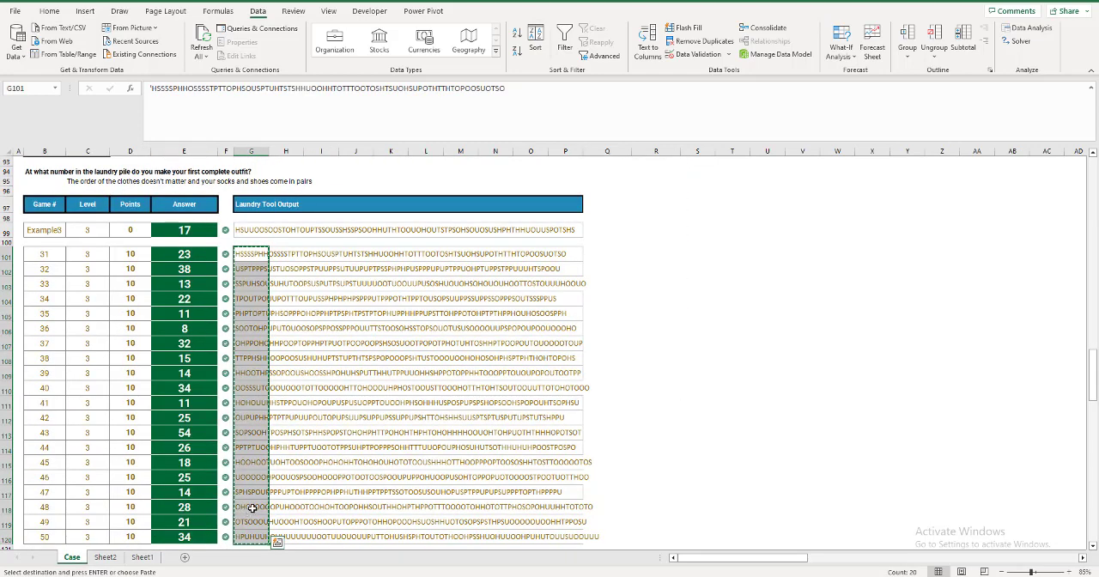
pyautogui.hotkey('ctrl', 'pagedown')
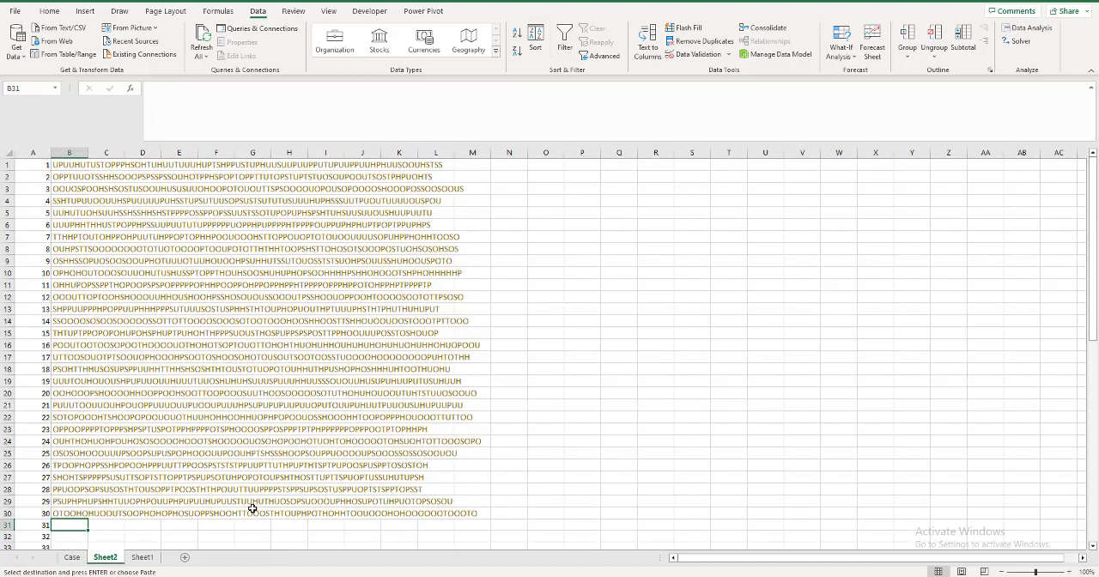
pyautogui.hotkey('ctrl', 'v')
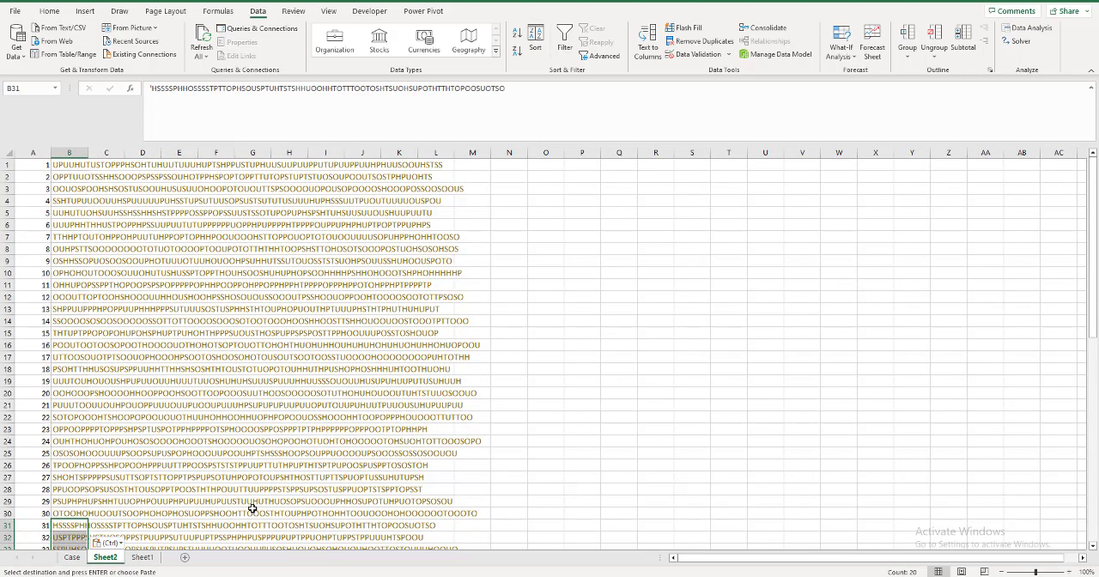
# Copy the Level 4 laundry strings for games 51 to 70 (G134:G153) into B51 of Sheet2 and autofit column B.
pyautogui.hotkey('ctrl', 'Down')
pyautogui.press('Down')
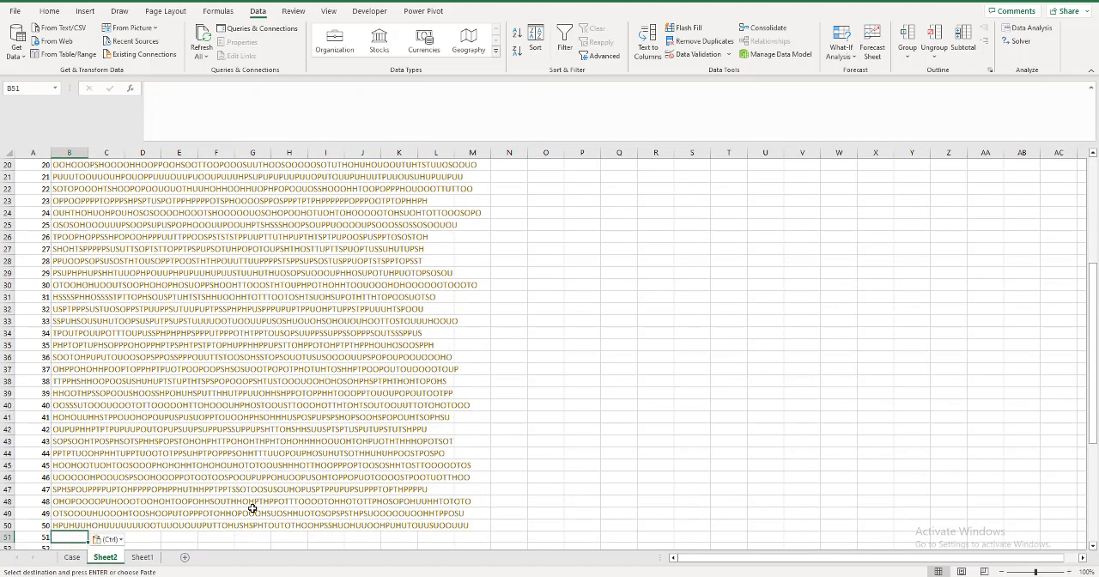
pyautogui.hotkey('ctrl', 'pageup')
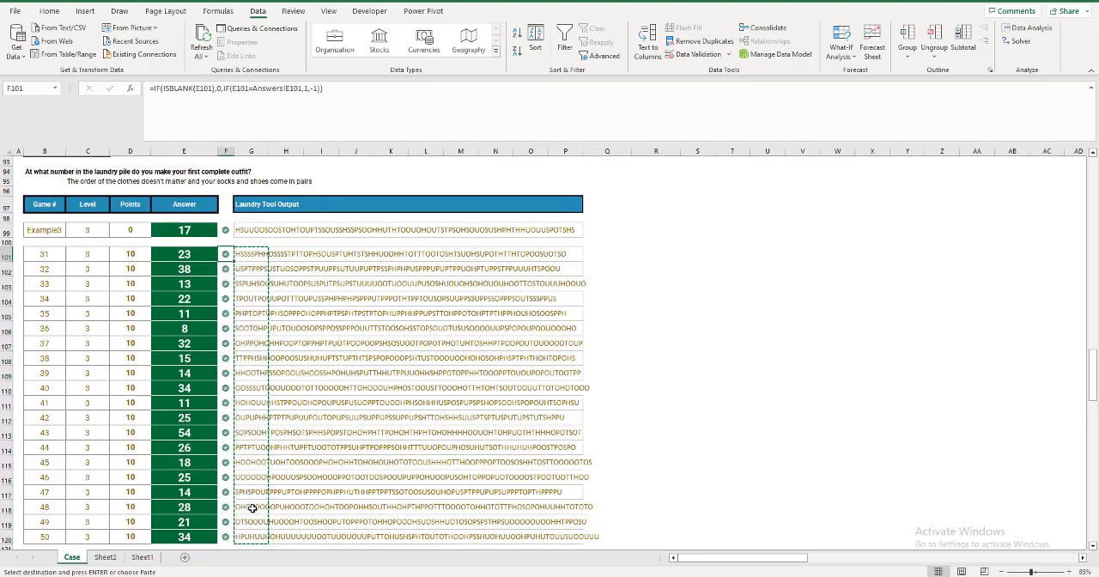
pyautogui.hotkey('ctrl', 'Down')
pyautogui.hotkey('ctrl', 'Down')
pyautogui.hotkey('ctrl', 'Down')
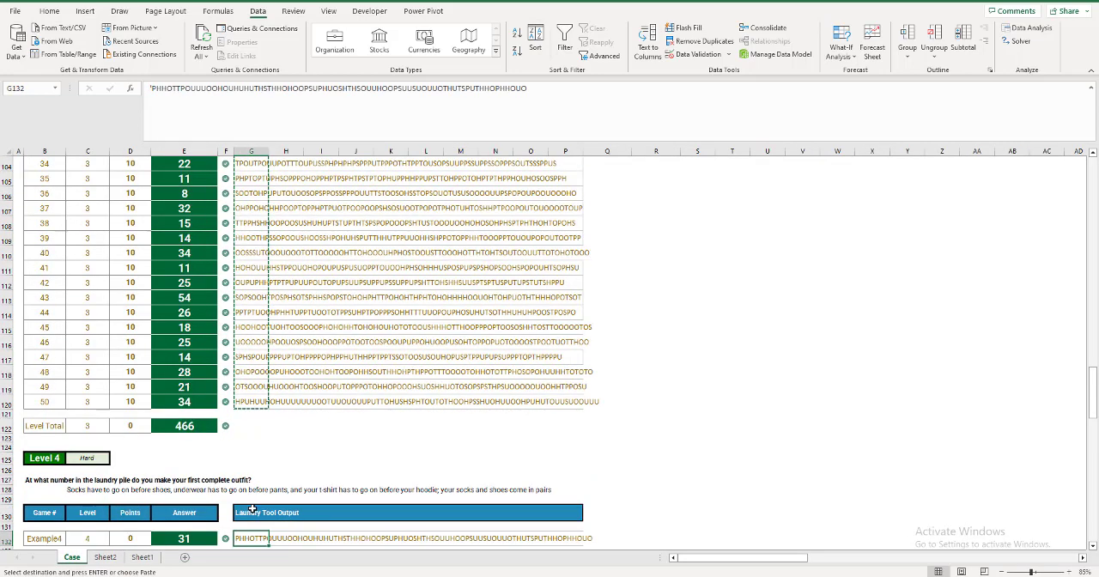
pyautogui.hotkey('ctrl', 'Down')
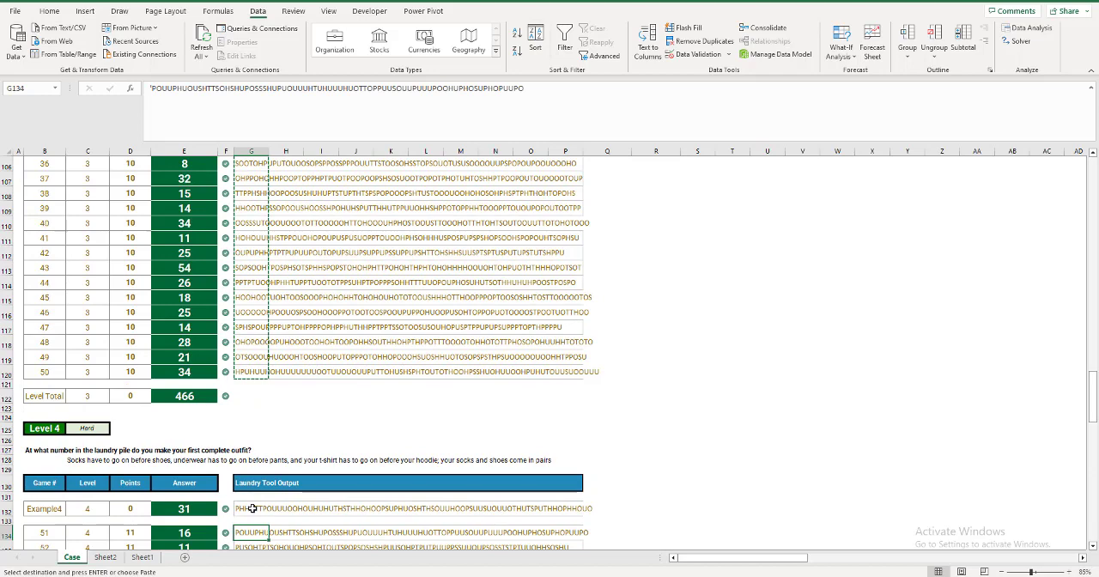
pyautogui.hotkey('ctrl', 'shift', 'Down')
pyautogui.hotkey('ctrl', 'v')
pyautogui.hotkey('ctrl', 'c')
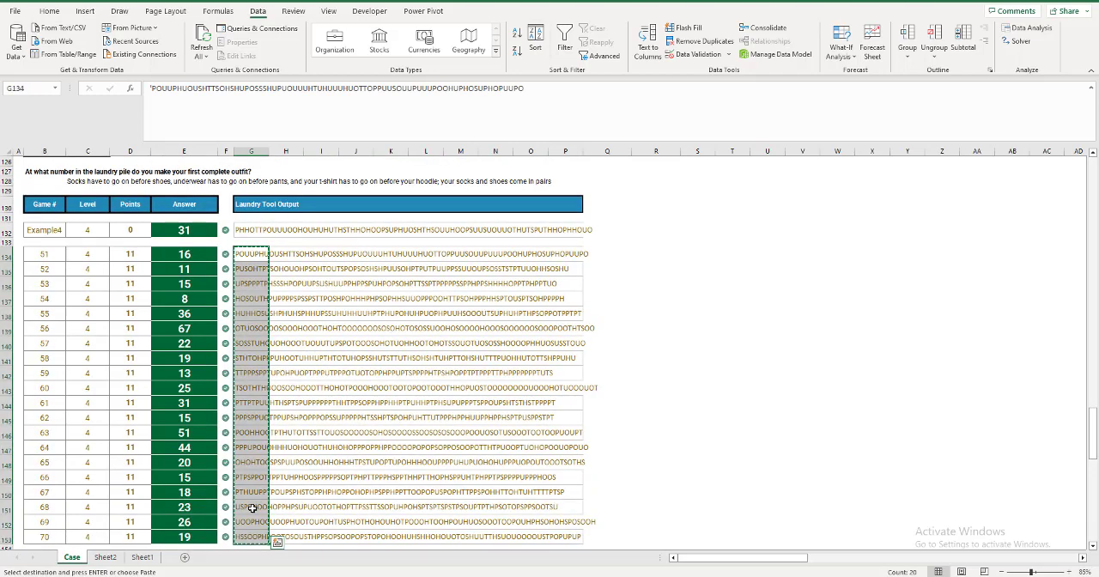
pyautogui.hotkey('ctrl', 'pagedown')
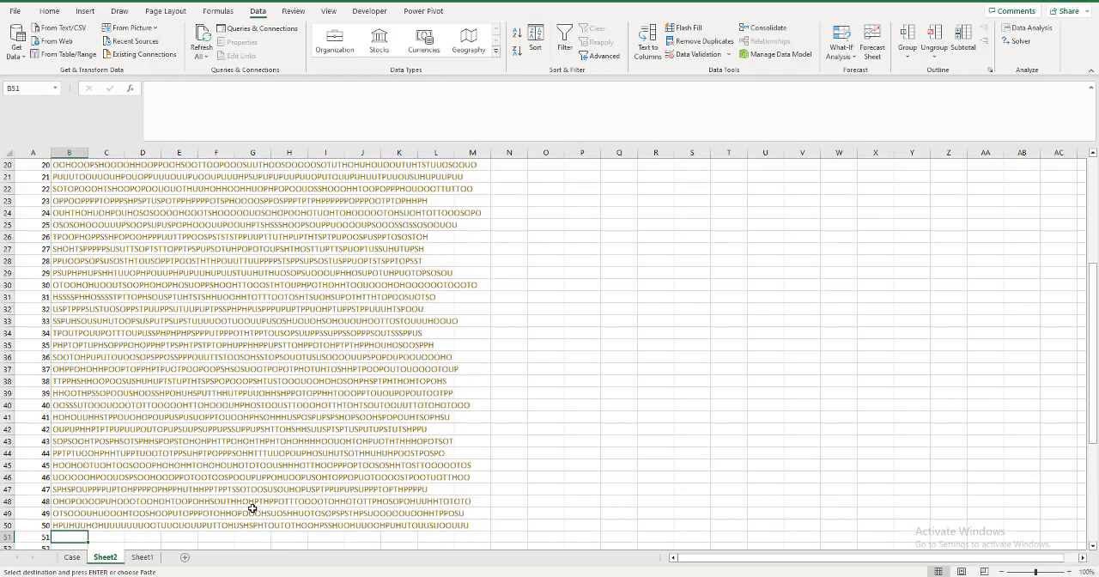
pyautogui.hotkey('ctrl', 'v')
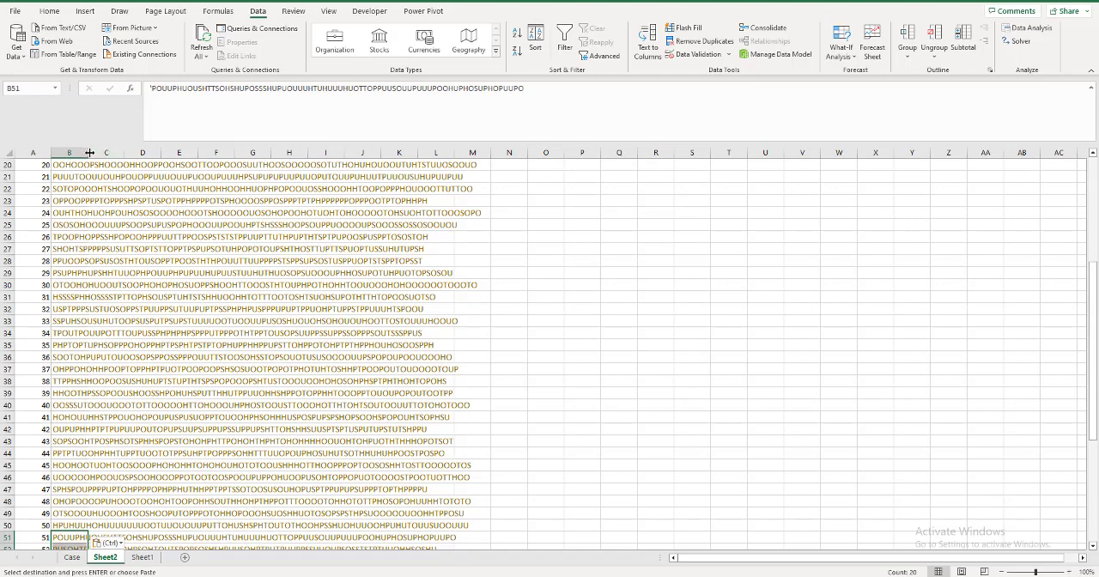
pyautogui.doubleClick(89, 152)
# Count the H's per game with =LEN(B1)-LEN(SUBSTITUTE(B1,"H","")) in C1 and fill it down to C70.
pyautogui.click(522, 163)
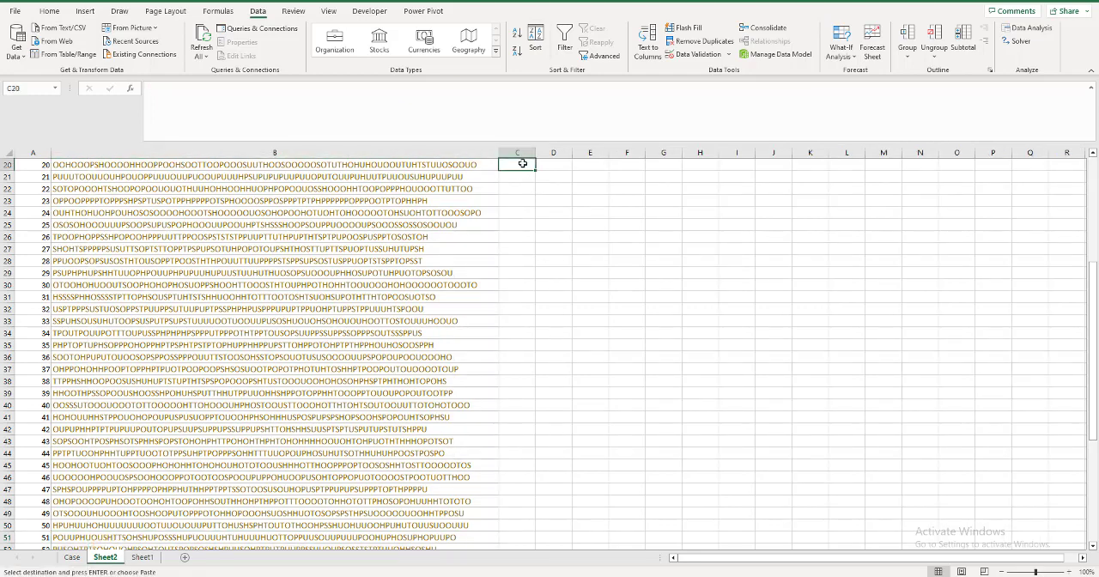
pyautogui.hotkey('ctrl', 'Up')
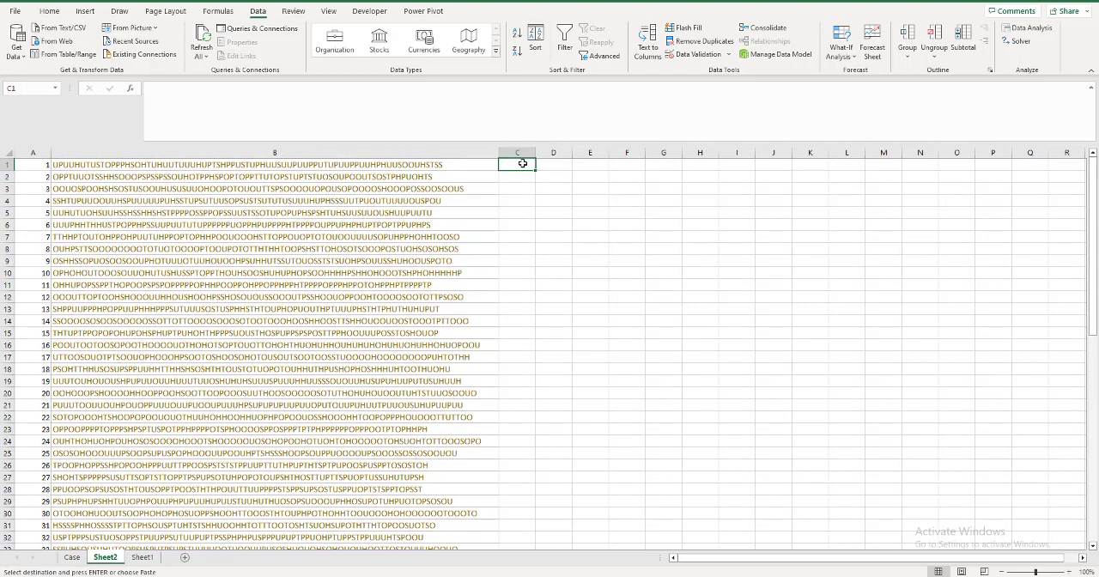
pyautogui.write('=')
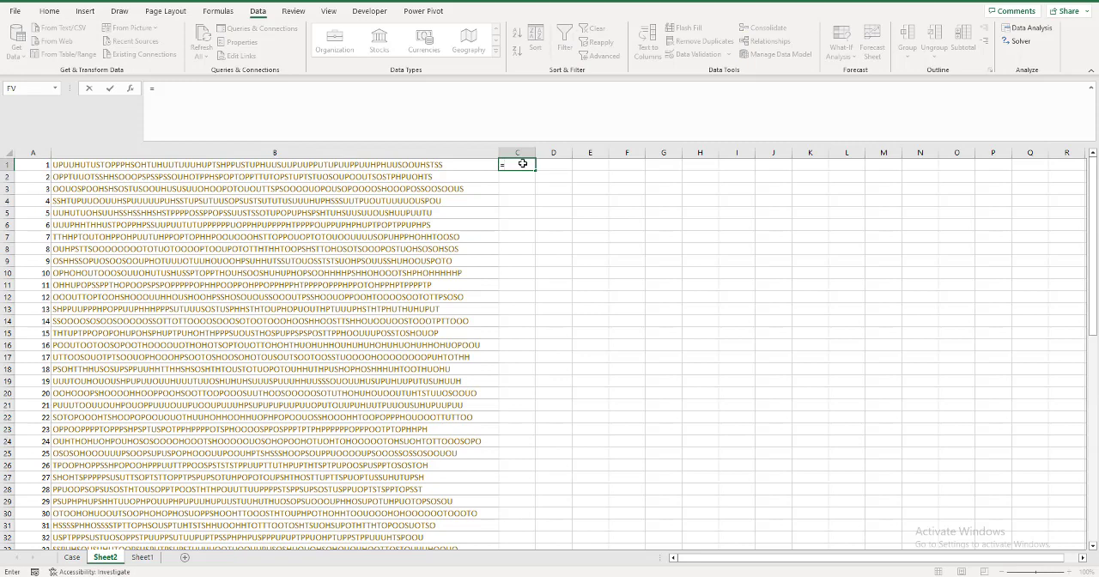
pyautogui.write('LEN(')
pyautogui.click(397, 163)
pyautogui.write(')-')
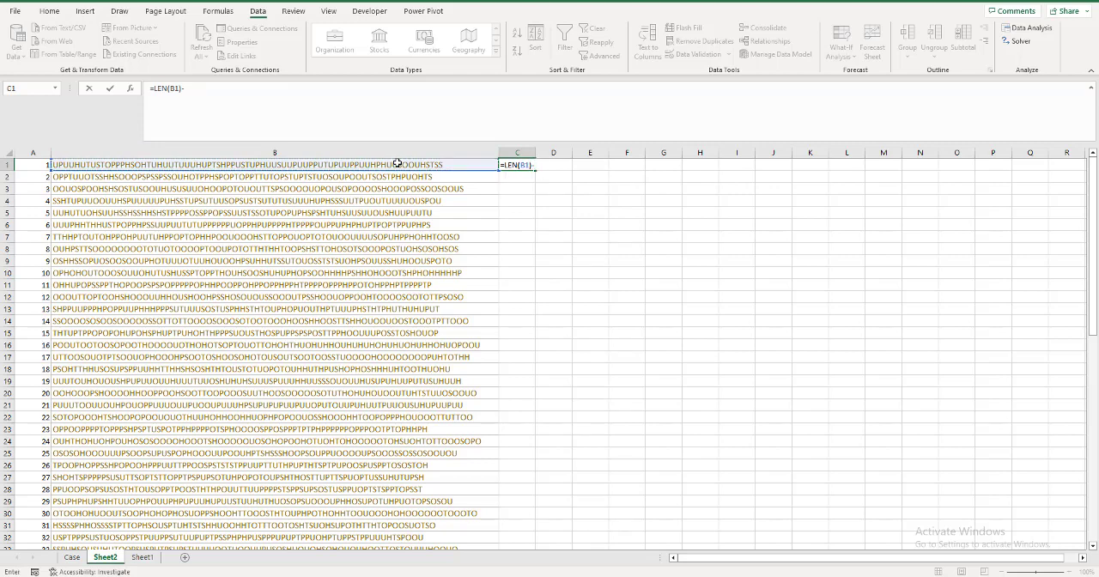
pyautogui.write('LEN(SUBSTITUTE(')
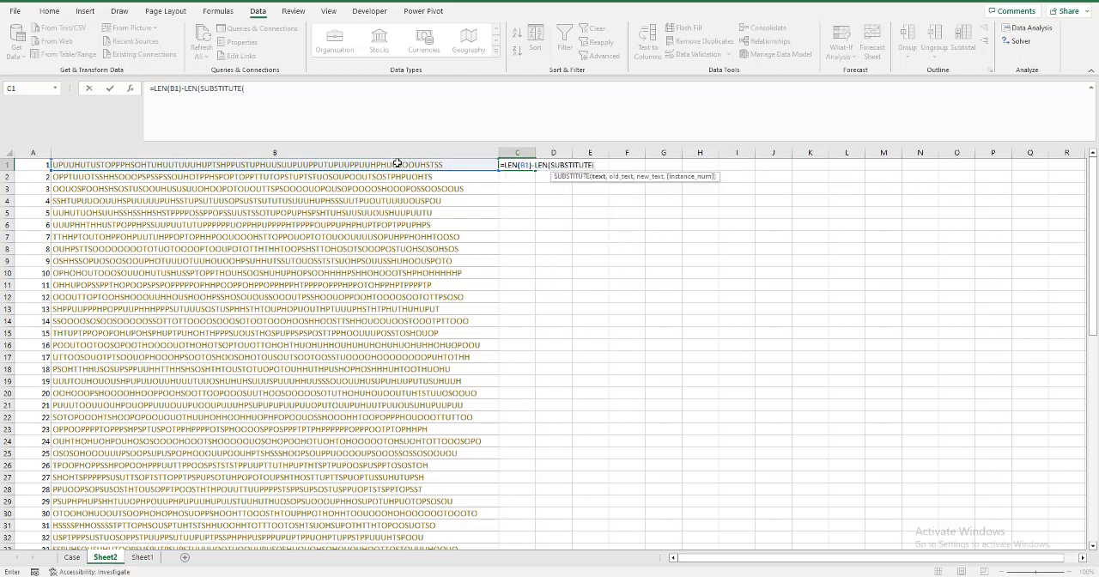
pyautogui.click(397, 164)
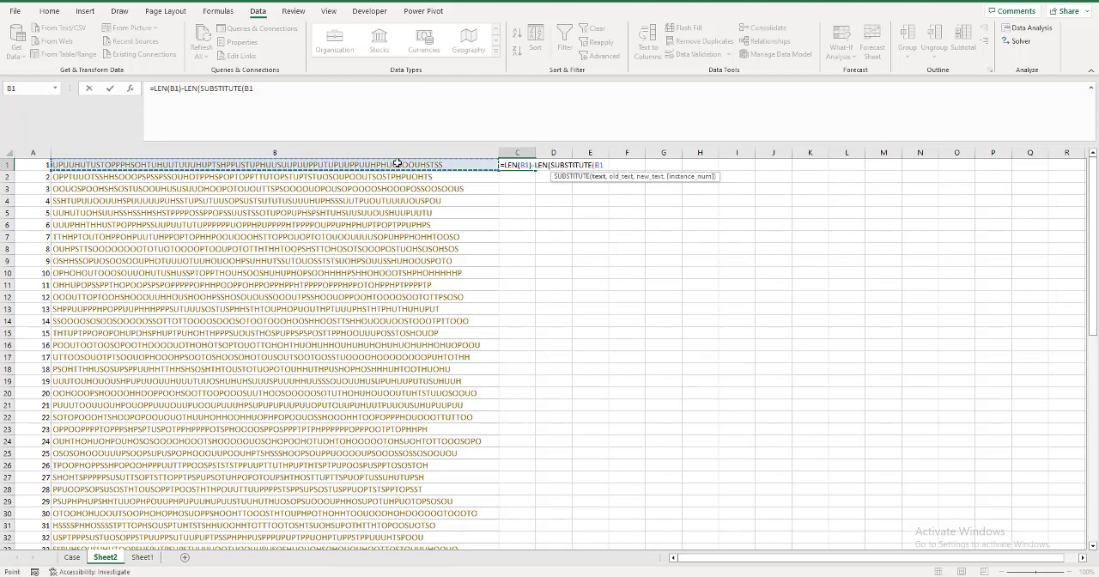
pyautogui.write(',"H')
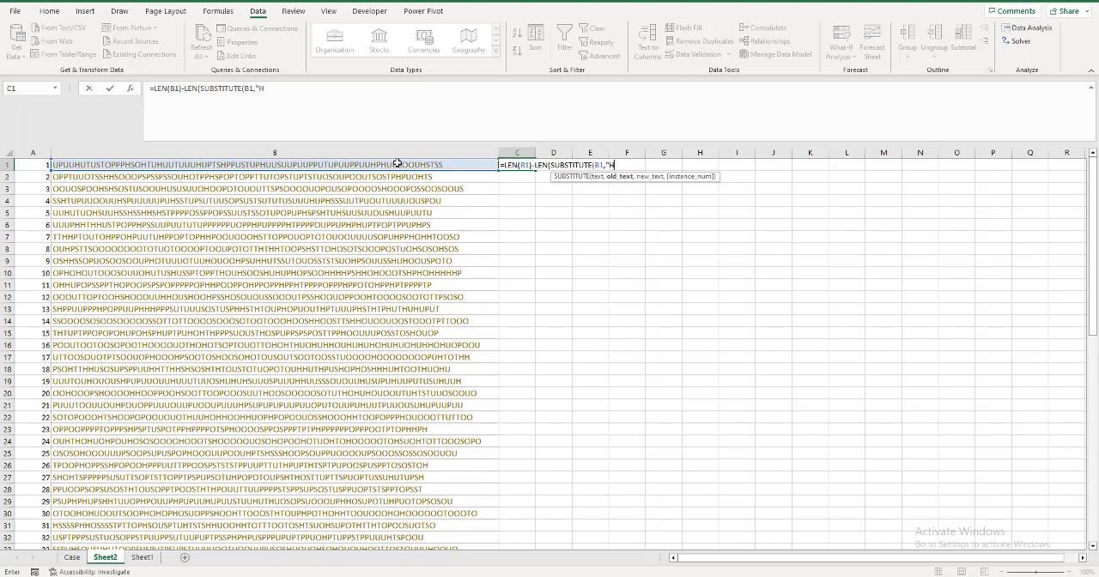
pyautogui.write('",')
pyautogui.write('"")')
pyautogui.press('Return')
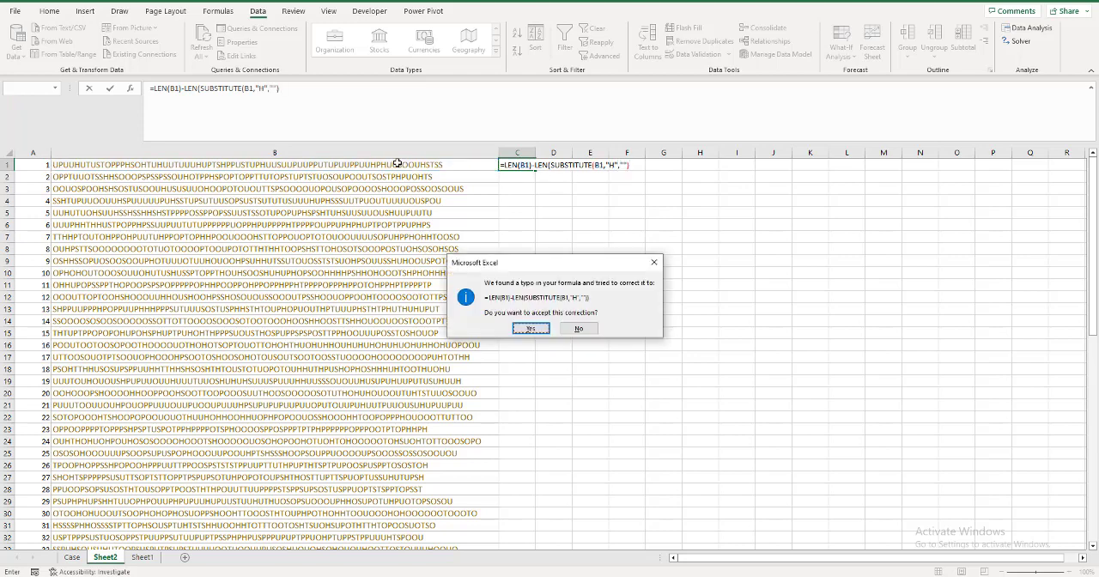
pyautogui.click(517, 328)
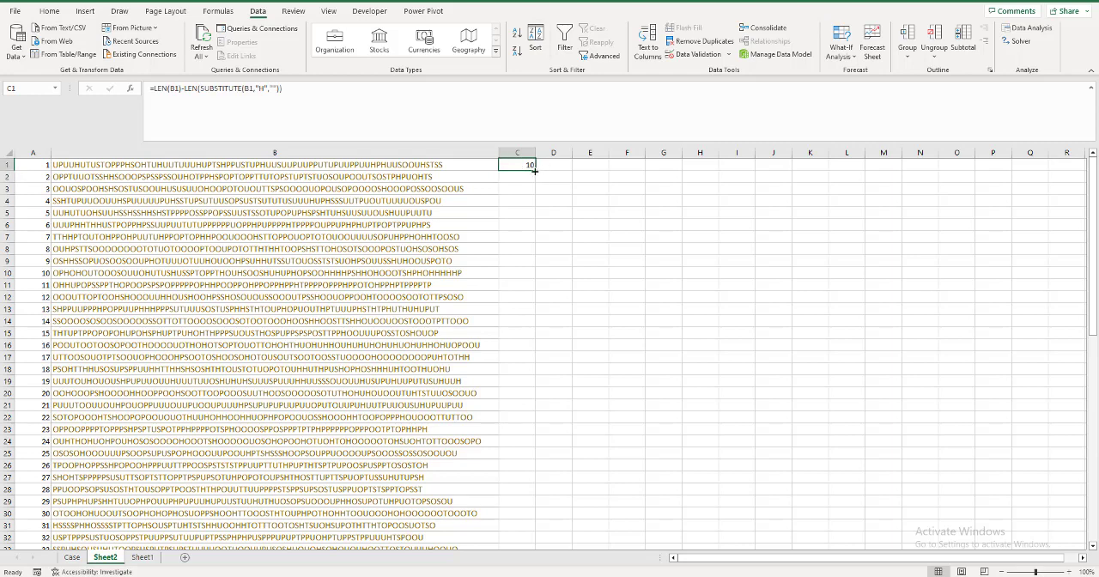
pyautogui.doubleClick(534, 170)
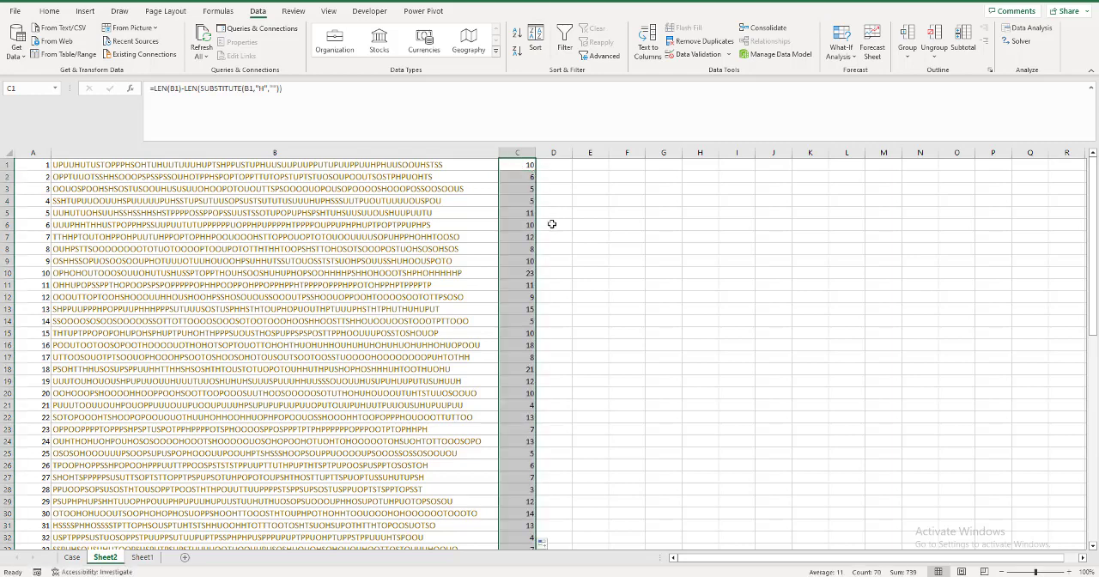
# Find the game with the most hoodies by entering =XLOOKUP(40,C1:C70,A1#,,-1) in E1 of Sheet2.
pyautogui.click(587, 167)
pyautogui.write('=xlookup')
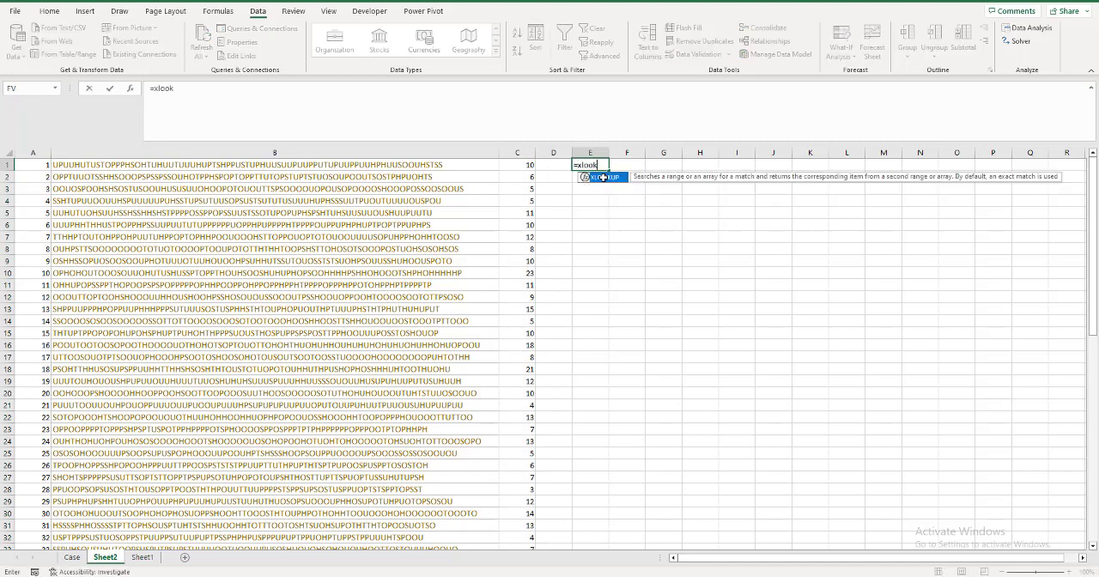
pyautogui.press('Tab')
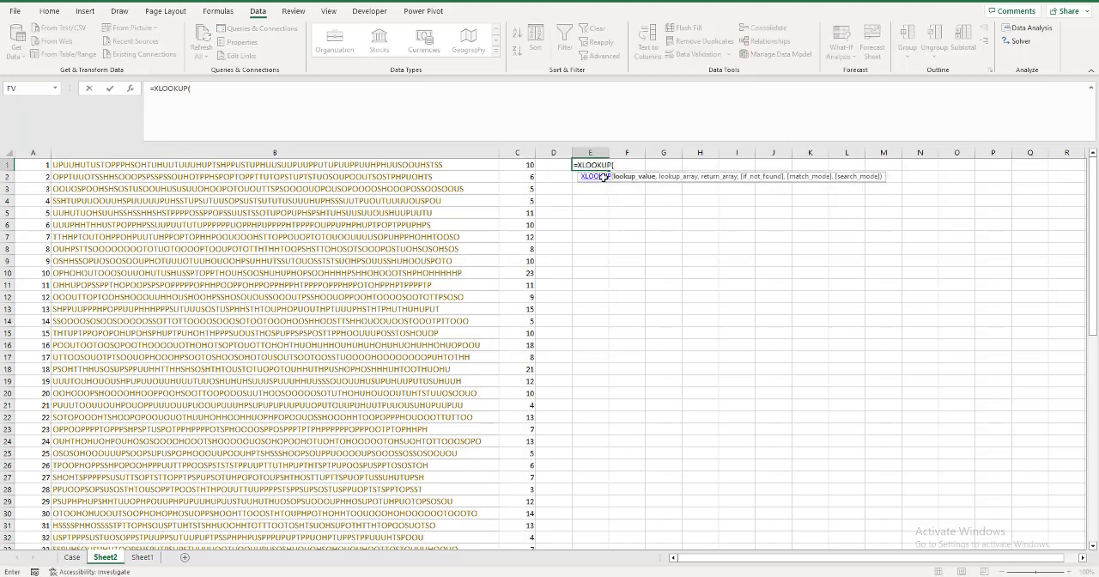
pyautogui.write('40,')
pyautogui.click(528, 166)
pyautogui.hotkey('ctrl', 'shift', 'Down')
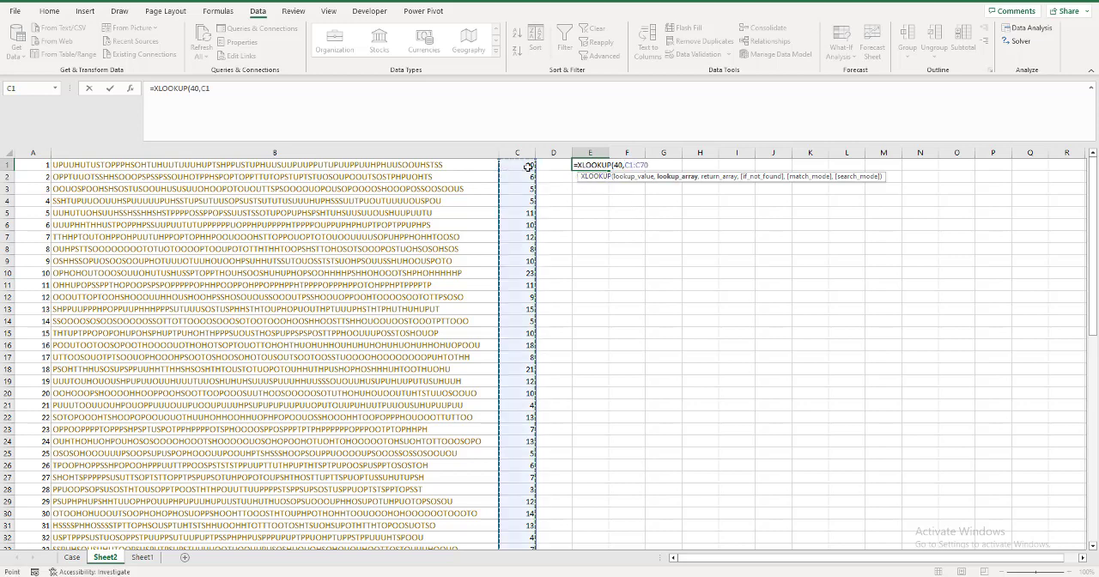
pyautogui.write(',')
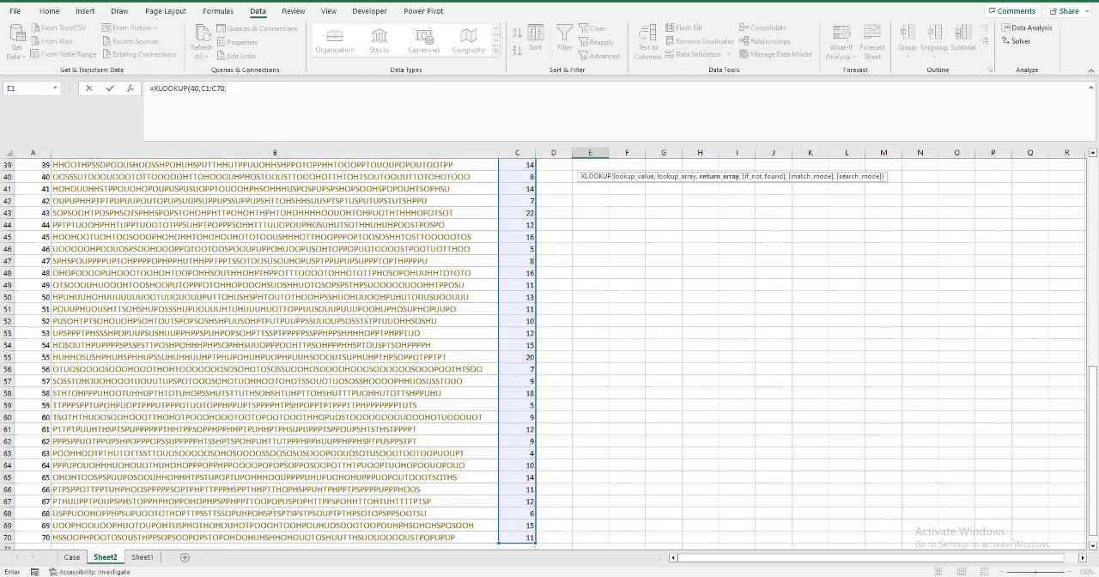
pyautogui.click(28, 179)
pyautogui.hotkey('ctrl', 'Down')
pyautogui.hotkey('ctrl', 'shift', 'Up')
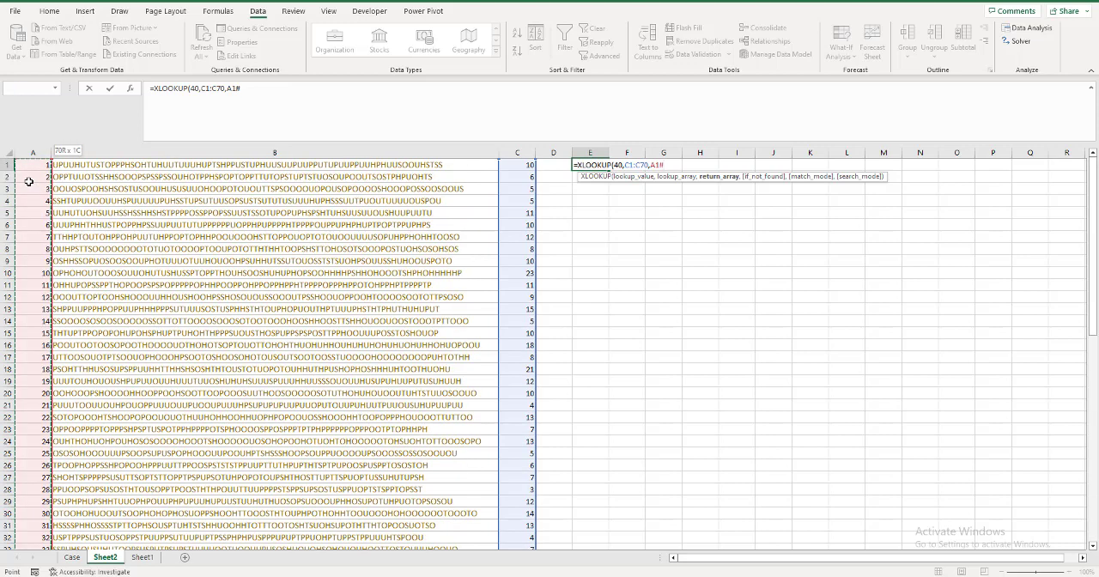
pyautogui.write(',,')
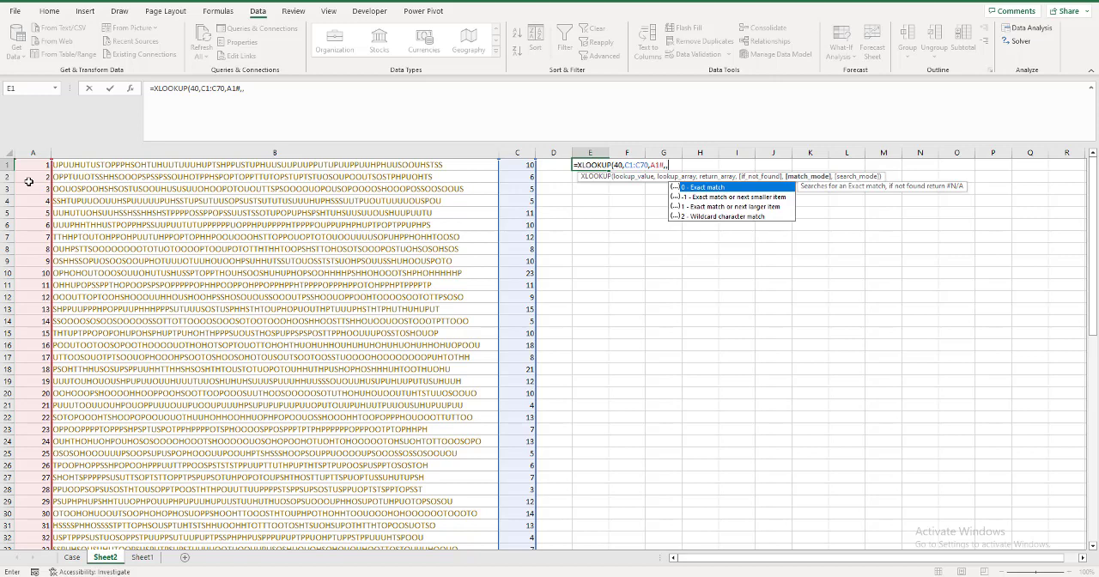
pyautogui.write('-1')
pyautogui.press('Return')
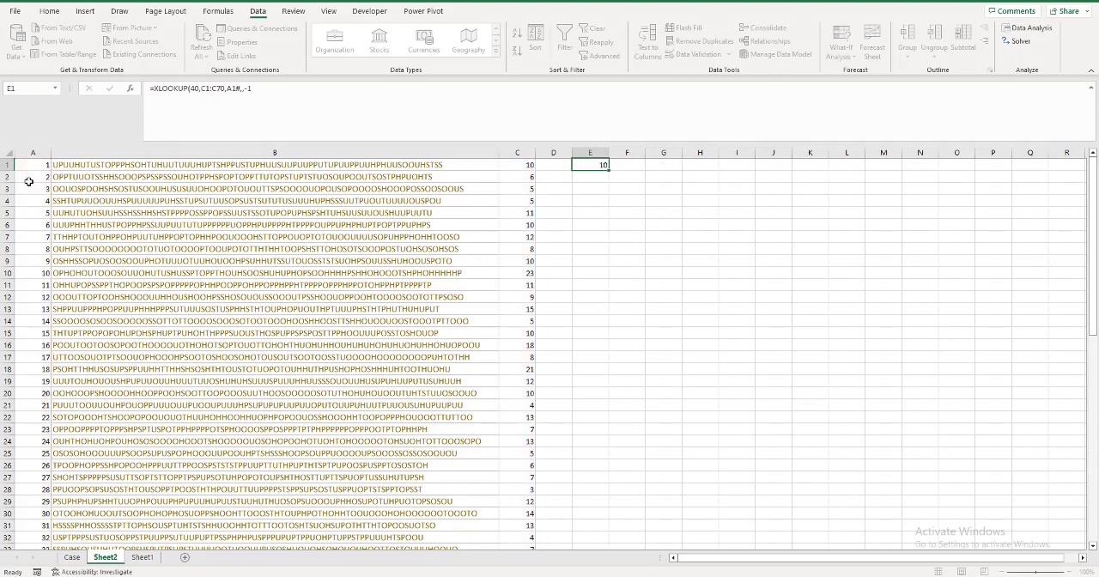
# Enter 10 as the Bonus 1 answer in E31 of the Case sheet.
pyautogui.click(72, 557)
pyautogui.hotkey('ctrl', 'Up')
pyautogui.hotkey('ctrl', 'Up')
pyautogui.hotkey('ctrl', 'Up')
pyautogui.hotkey('ctrl', 'Up')
pyautogui.hotkey('ctrl', 'Up')
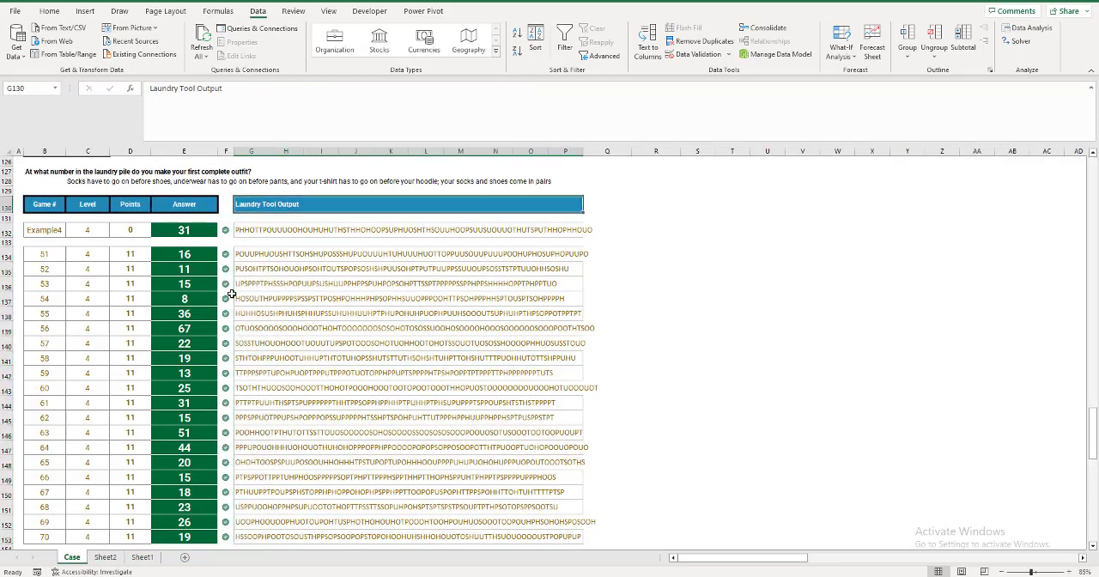
pyautogui.hotkey('ctrl', 'Up')
pyautogui.hotkey('ctrl', 'Up')
pyautogui.hotkey('ctrl', 'Up')
pyautogui.hotkey('ctrl', 'Up')
pyautogui.hotkey('ctrl', 'Up')
pyautogui.hotkey('ctrl', 'Up')
pyautogui.hotkey('ctrl', 'Up')
pyautogui.hotkey('ctrl', 'Up')
pyautogui.hotkey('ctrl', 'Down')
pyautogui.hotkey('ctrl', 'Down')
pyautogui.hotkey('ctrl', 'Down')
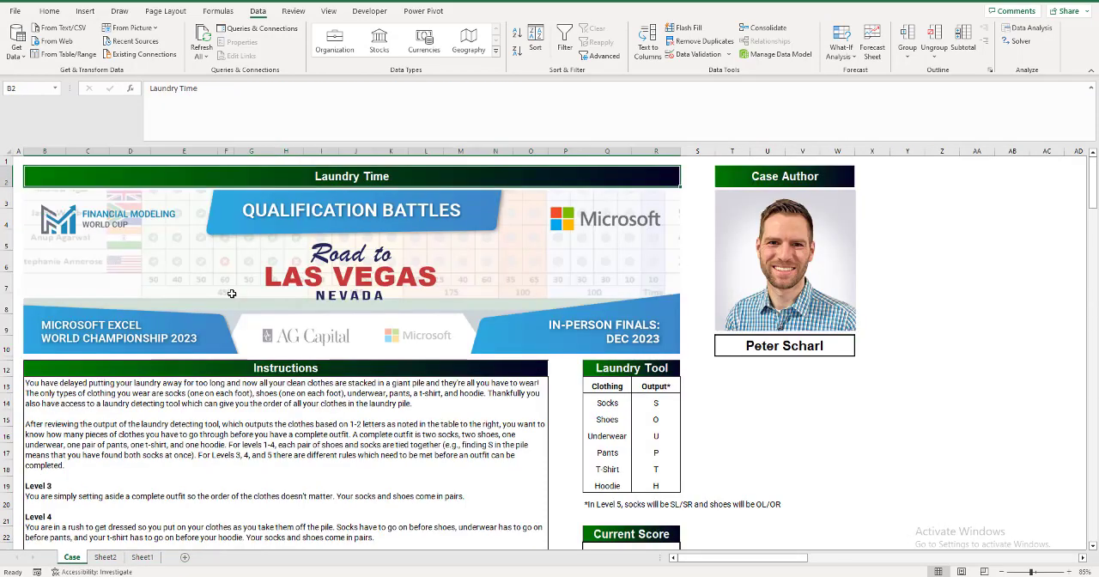
pyautogui.hotkey('ctrl', 'Down')
pyautogui.hotkey('ctrl', 'Down')
pyautogui.hotkey('ctrl', 'Down')
pyautogui.hotkey('ctrl', 'Down')
pyautogui.hotkey('ctrl', 'Down')
pyautogui.hotkey('ctrl', 'Down')
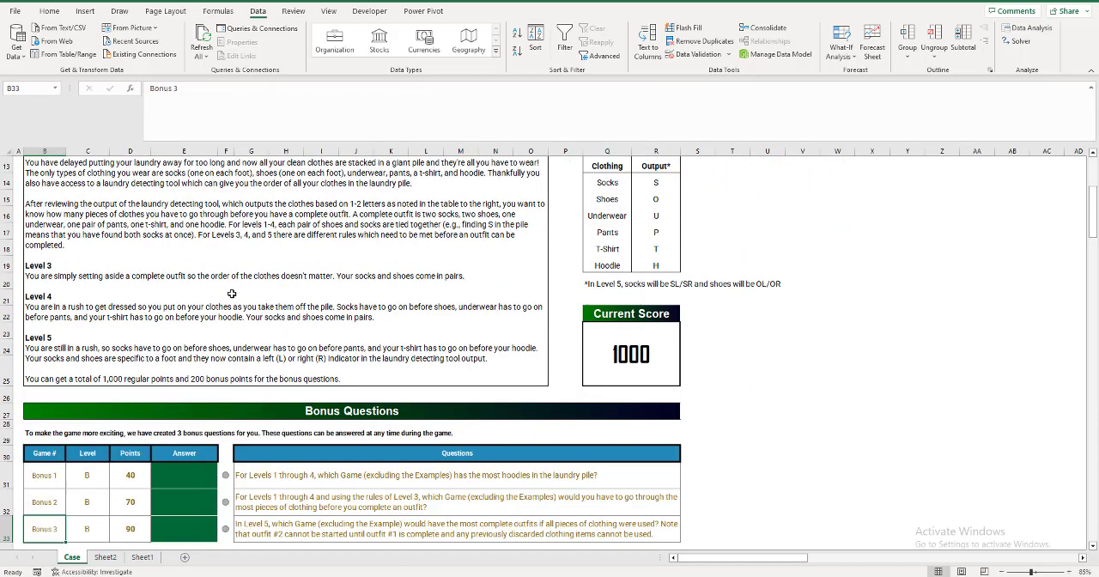
pyautogui.click(190, 427)
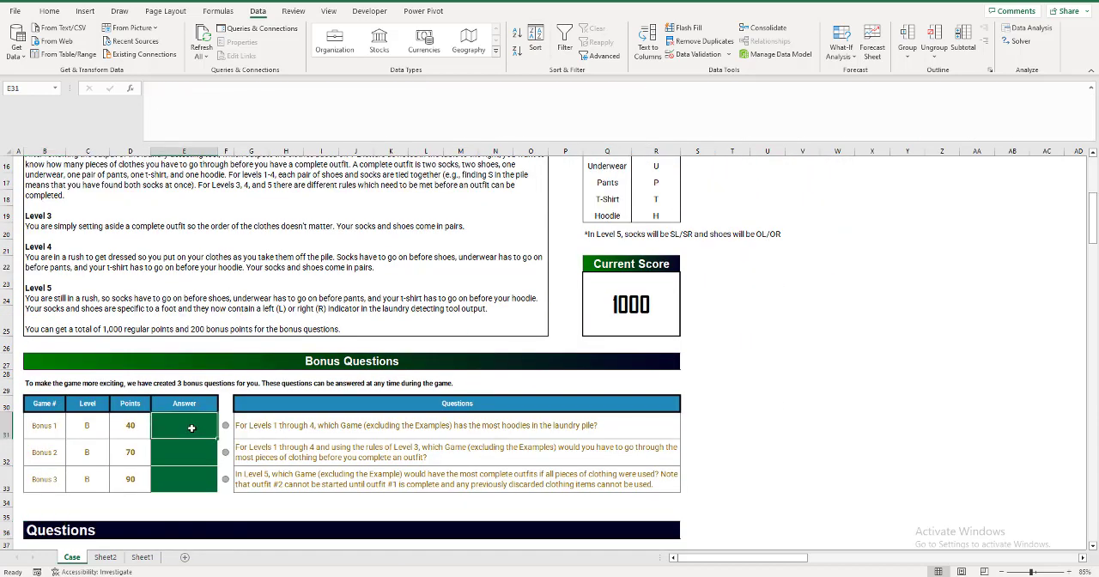
pyautogui.write('10')
pyautogui.press('Return')
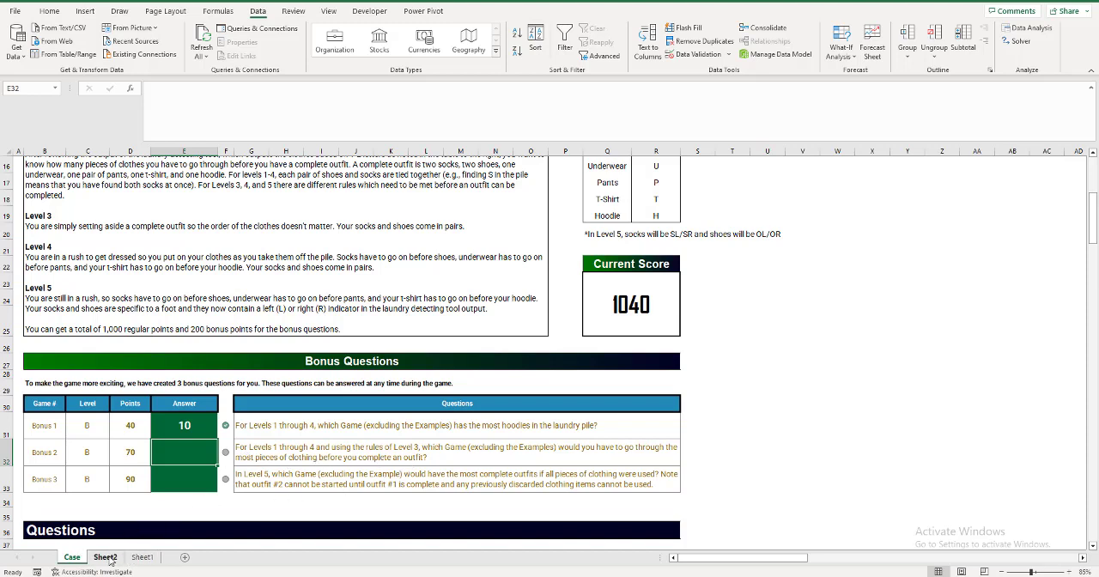
# Review the Bonus 2 question on the Case sheet and the existing Level 3 results and game data on Sheet1 and Sheet2.
pyautogui.click(143, 558)
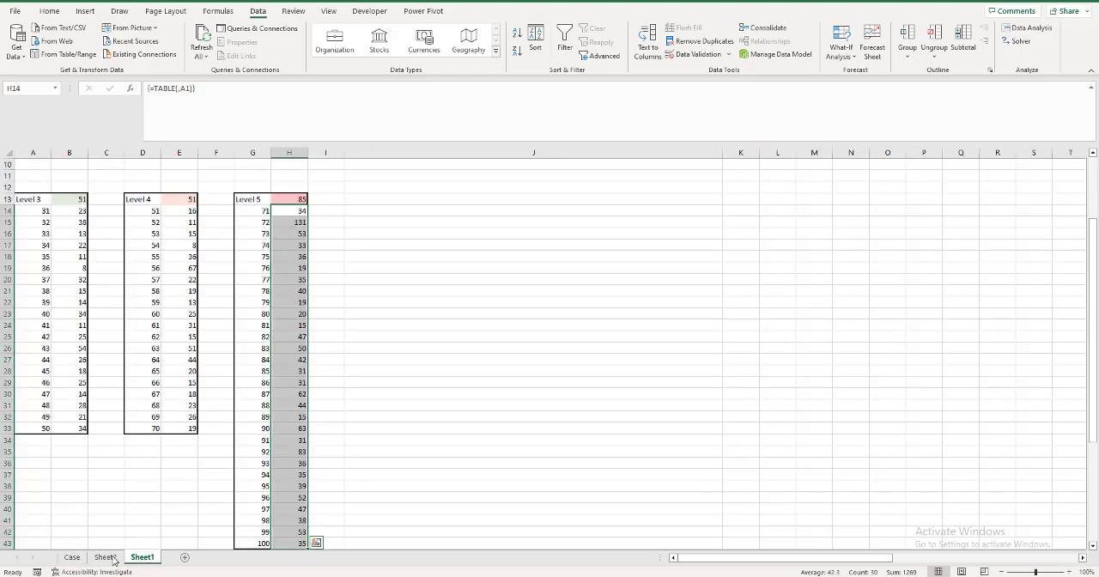
pyautogui.click(112, 561)
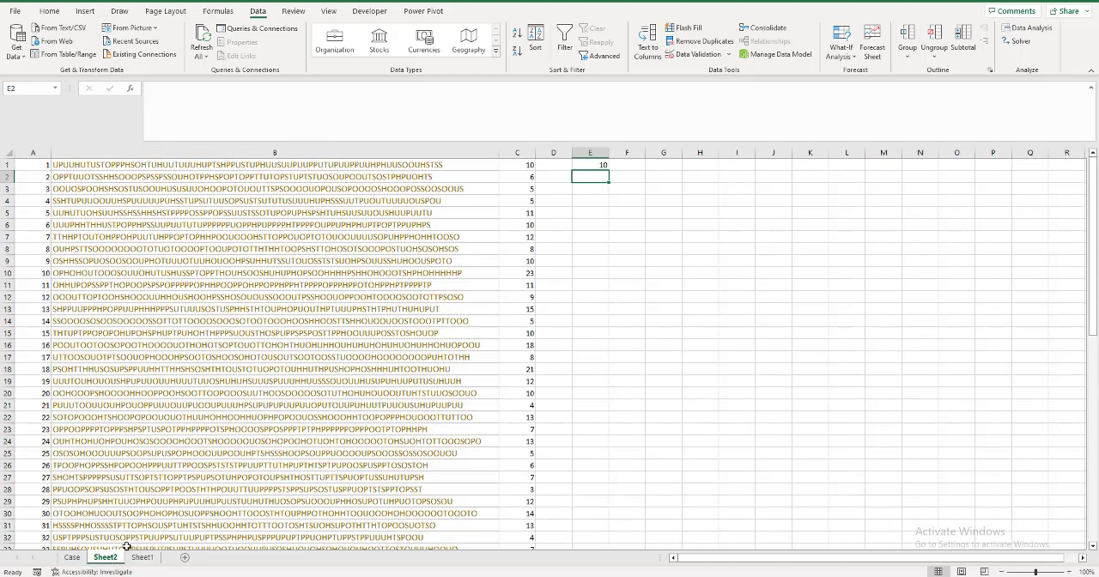
pyautogui.click(144, 559)
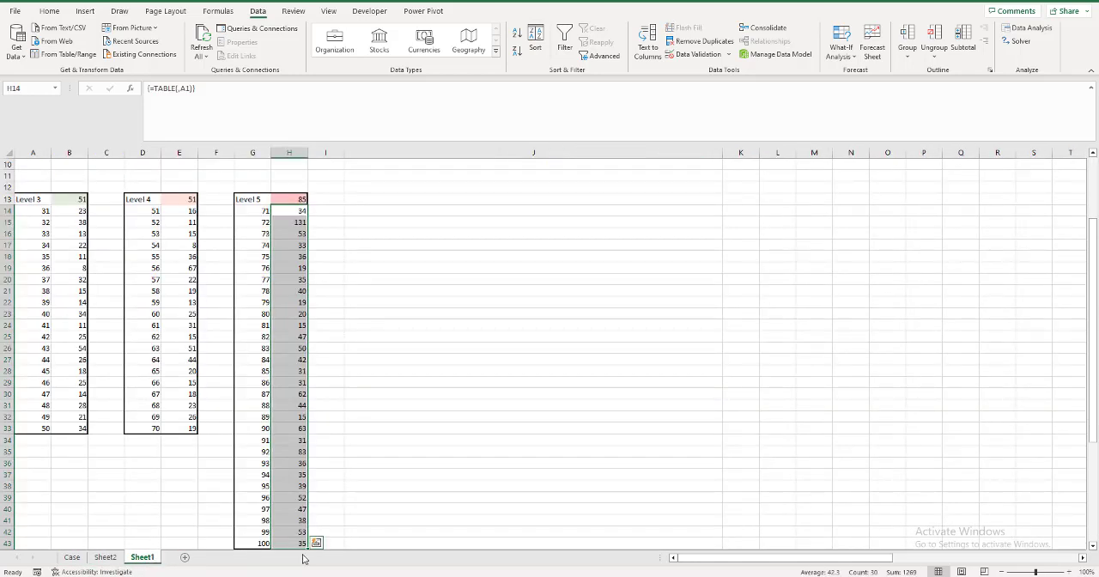
pyautogui.scroll(3, 719, 542)
pyautogui.click(76, 559)
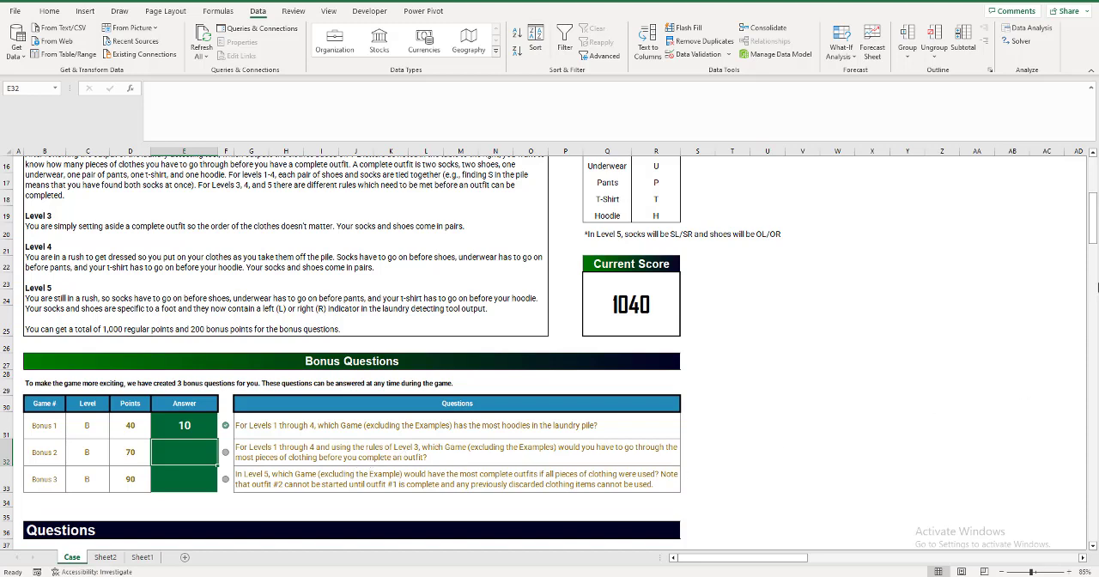
pyautogui.moveTo(1093, 242)
pyautogui.mouseDown()
pyautogui.moveTo(1085, 361)
pyautogui.moveTo(1077, 238)
pyautogui.mouseUp()
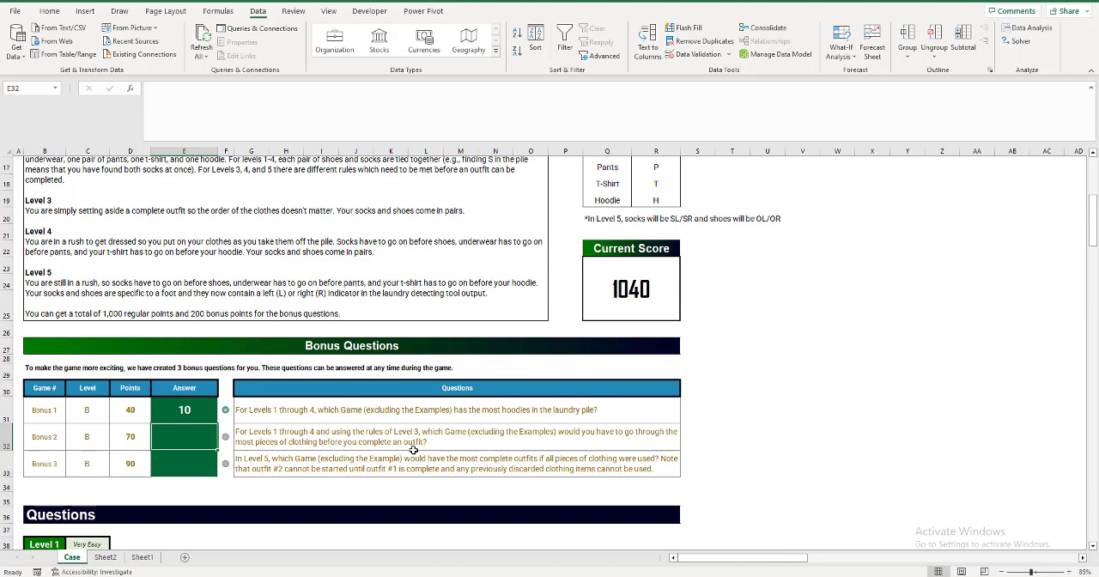
pyautogui.scroll(-1, 164, 497)
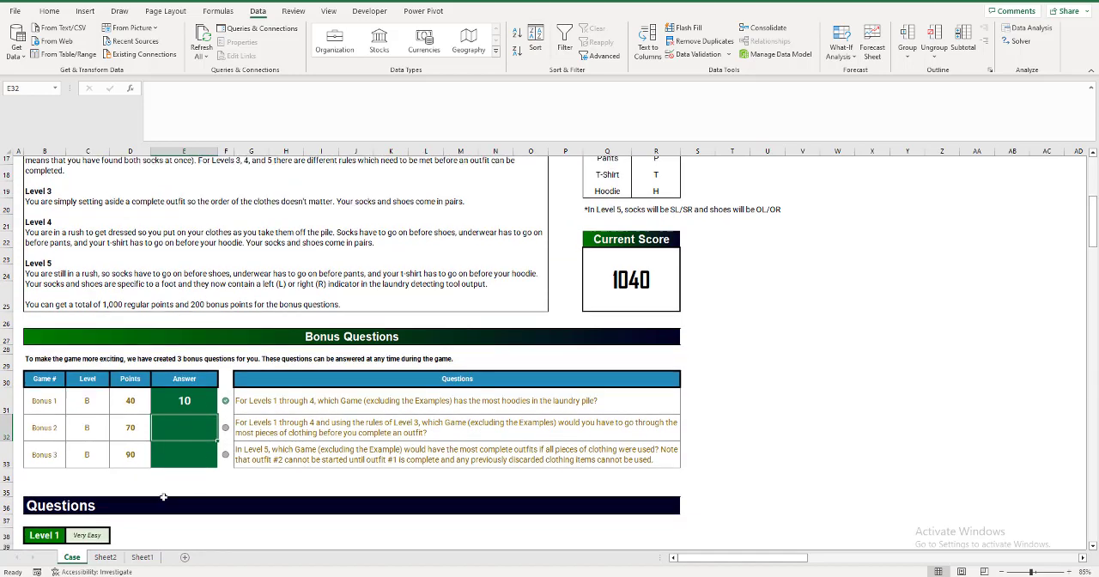
pyautogui.click(105, 557)
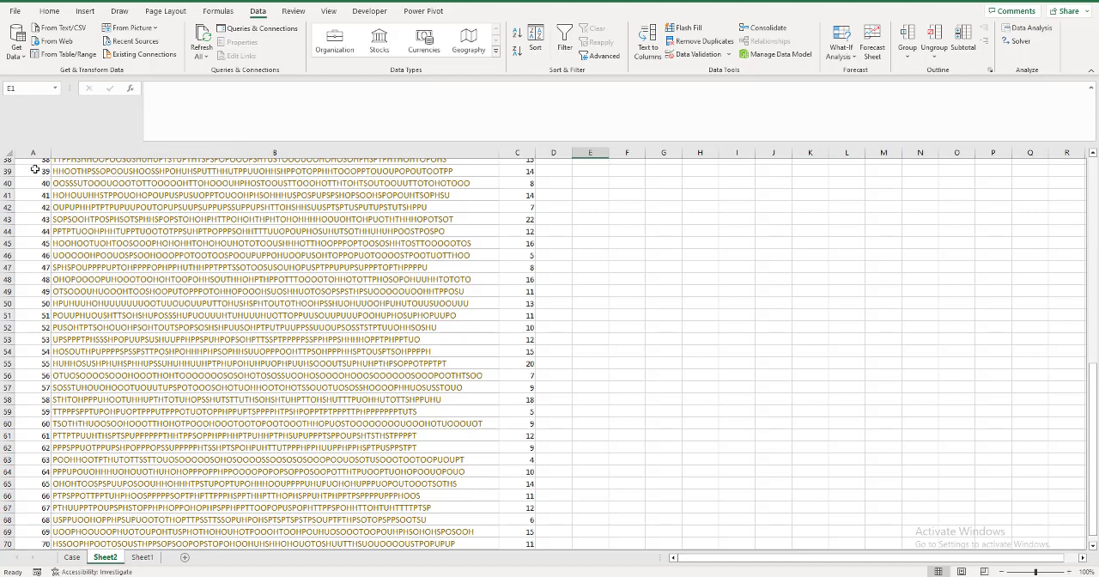
pyautogui.scroll(2, 545, 386)
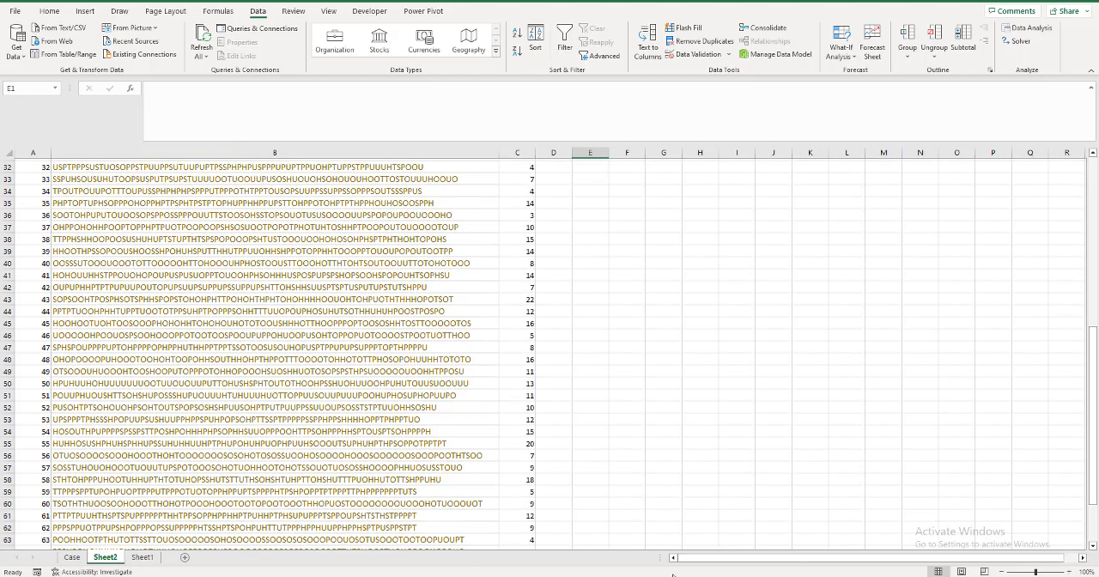
# Set up A10 of Sheet1 as the game number input cell with a light red fill and the value 1.
pyautogui.click(144, 558)
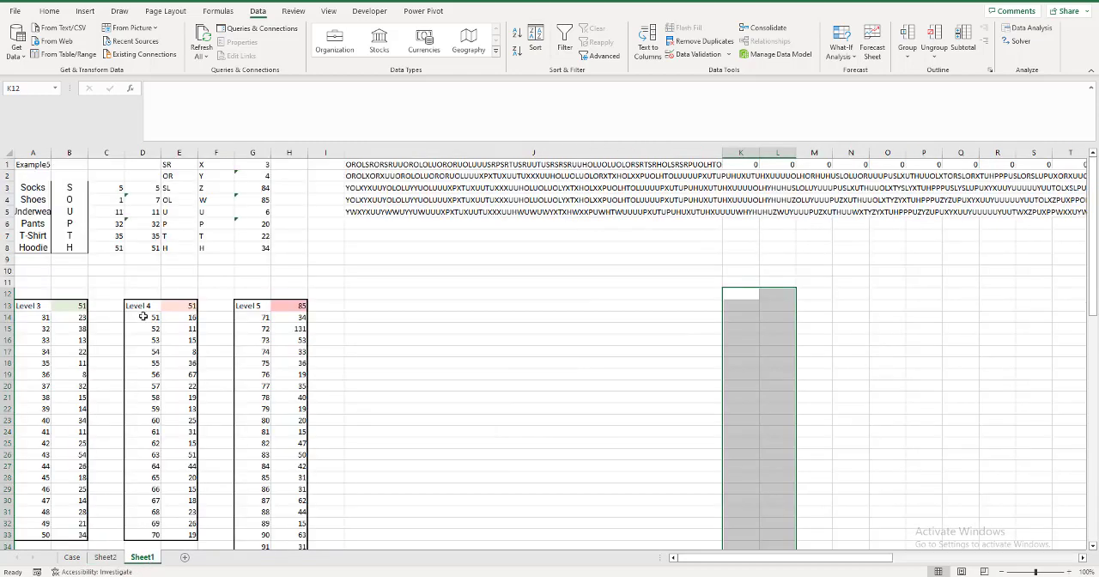
pyautogui.click(38, 272)
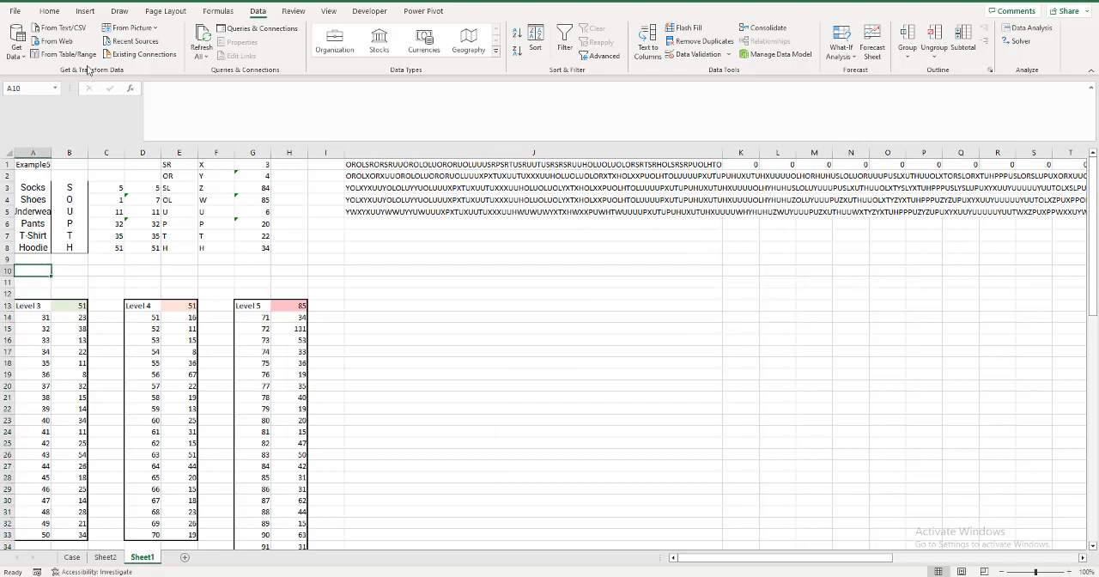
pyautogui.click(57, 91)
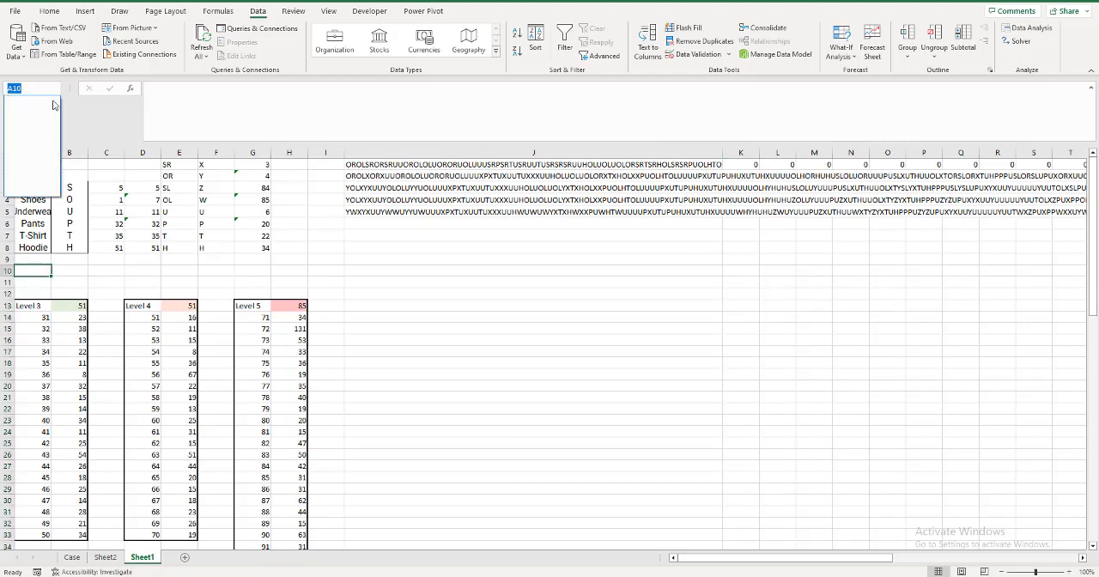
pyautogui.click(56, 92)
pyautogui.click(50, 10)
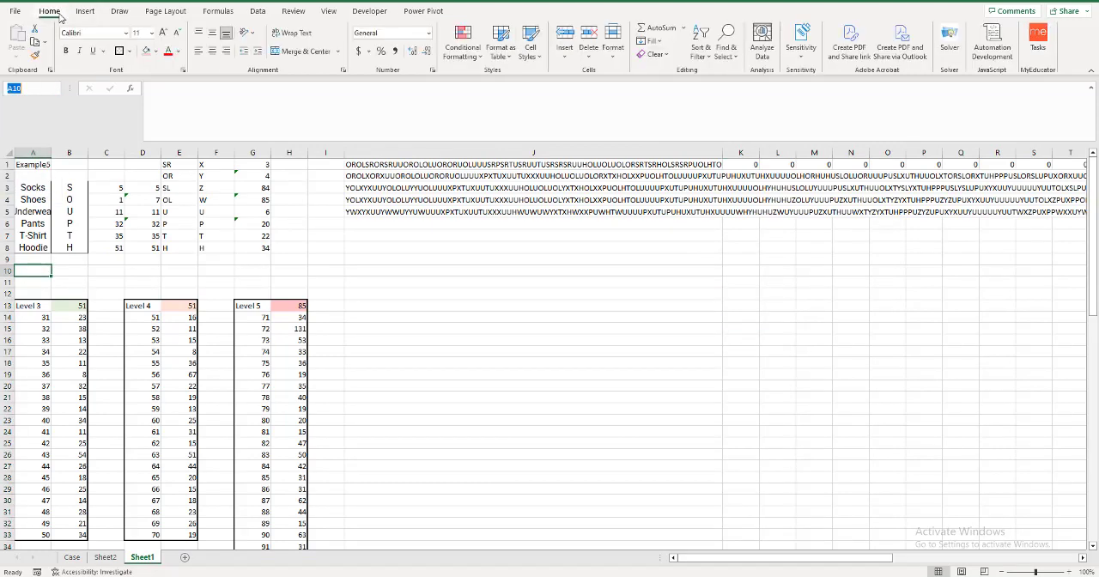
pyautogui.click(146, 51)
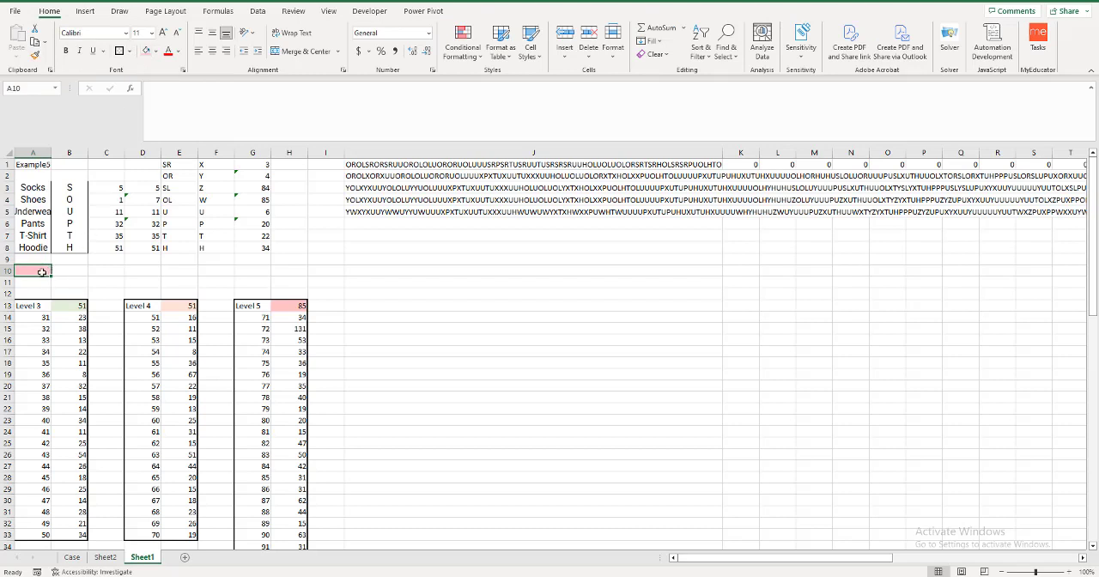
pyautogui.write('1')
pyautogui.press('Return')
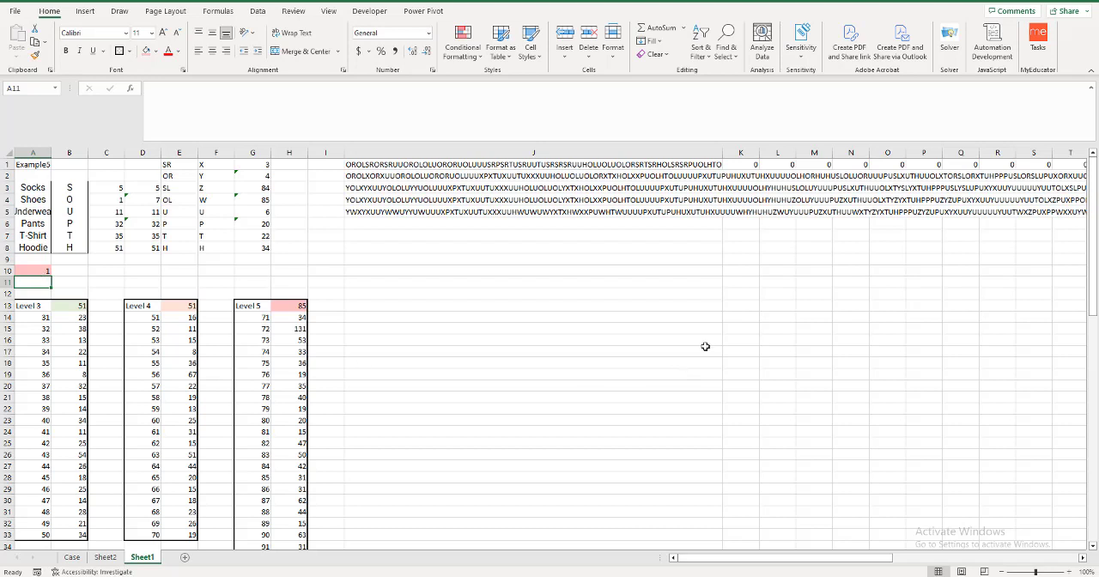
# List the game numbers with =SEQUENCE(70) in K13 and shade L12 above the adjacent column light red.
pyautogui.click(738, 305)
pyautogui.write('=seq')
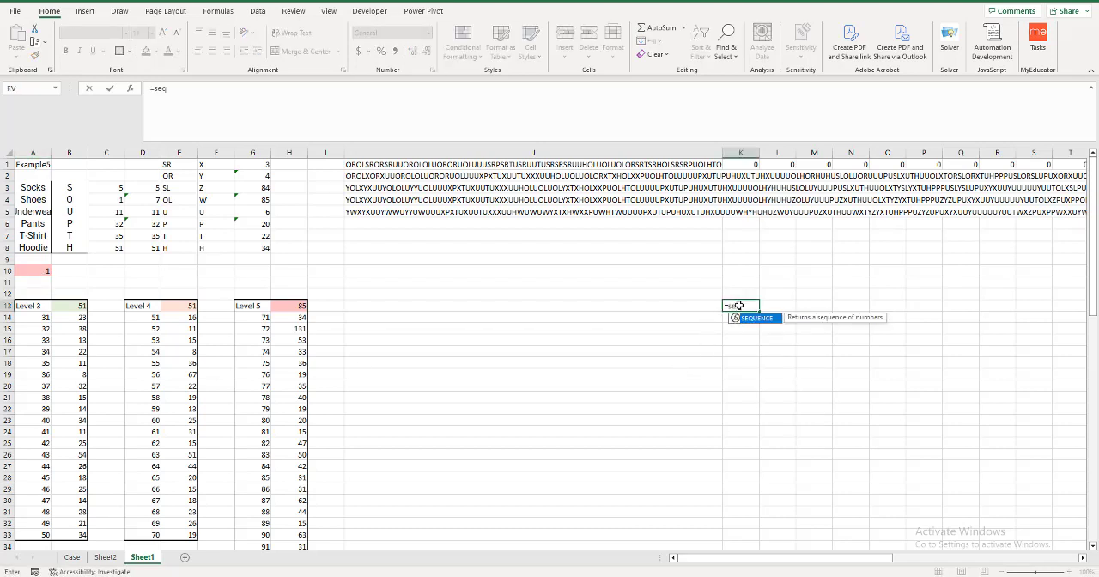
pyautogui.press('BackSpace')
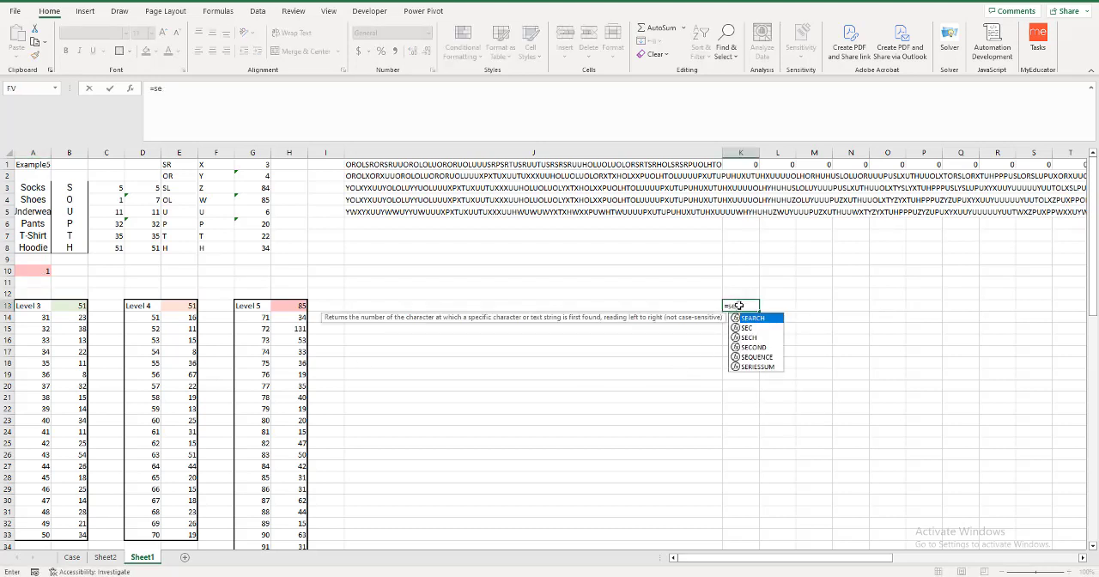
pyautogui.write('q')
pyautogui.press('Tab')
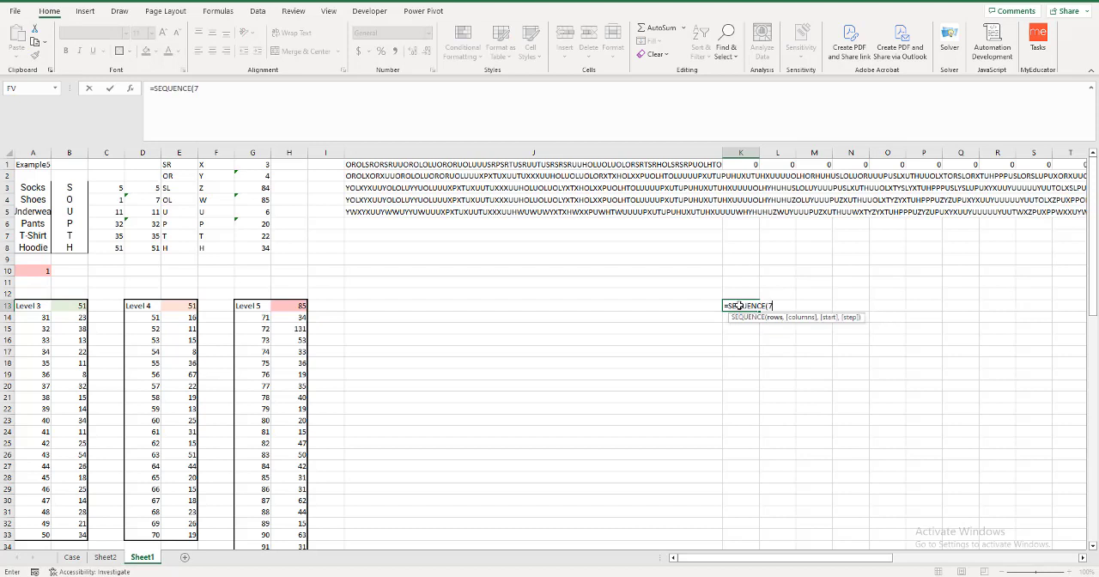
pyautogui.press('Return')
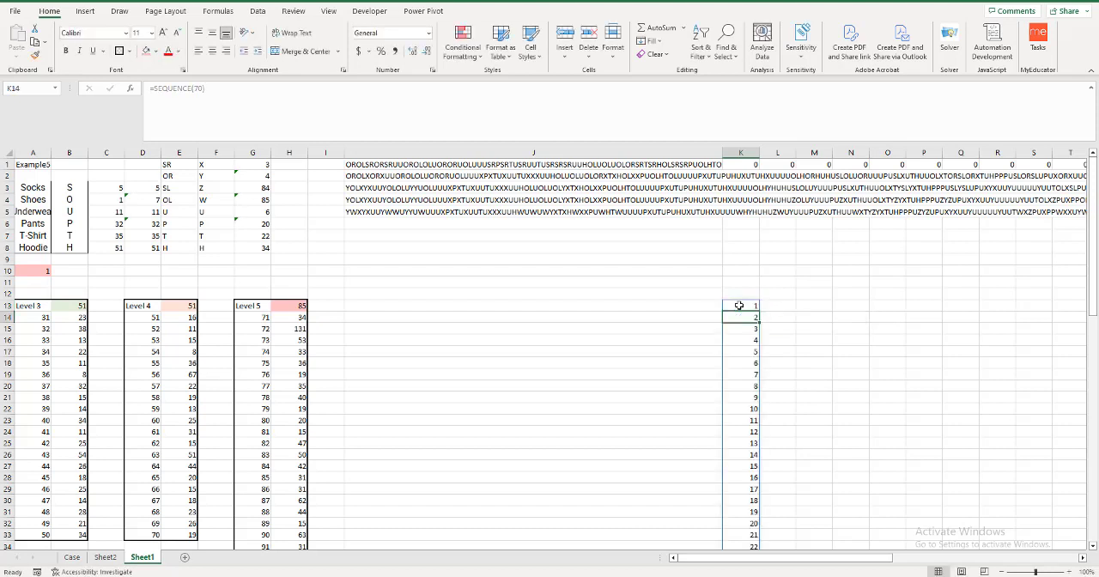
pyautogui.click(767, 292)
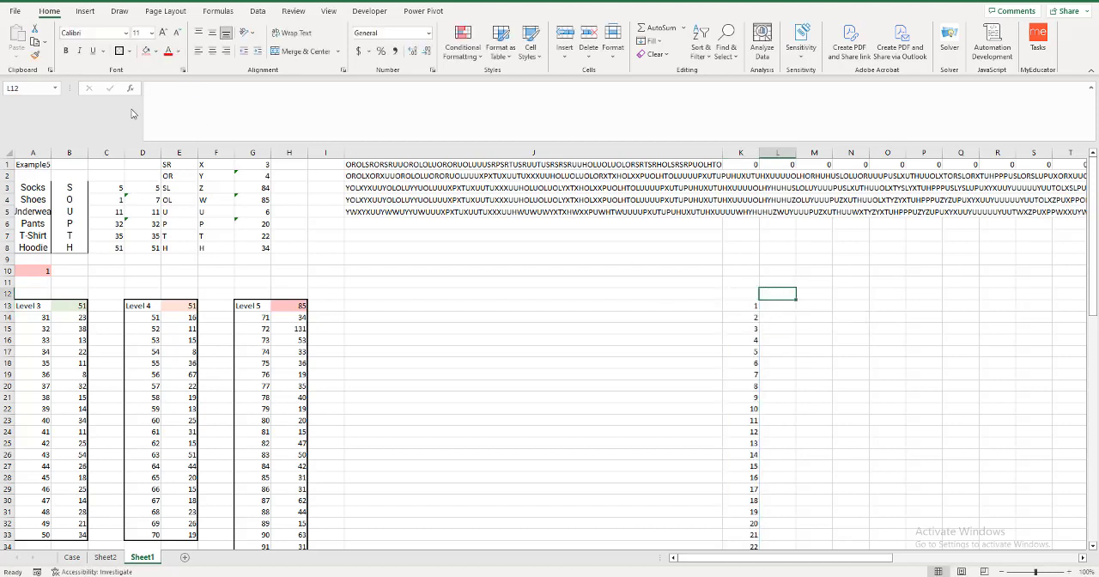
pyautogui.click(146, 53)
# Look up the selected game's laundry string in J10 with =XLOOKUP(A10,Sheet2!A1#,Sheet2!B1:B70).
pyautogui.click(363, 273)
pyautogui.write('=xl')
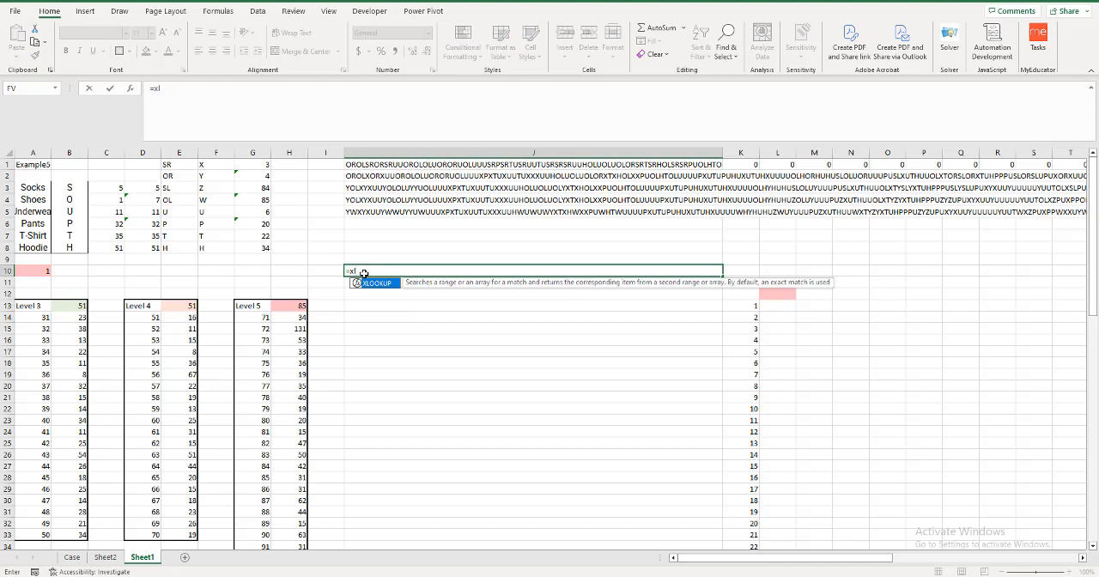
pyautogui.press('Tab')
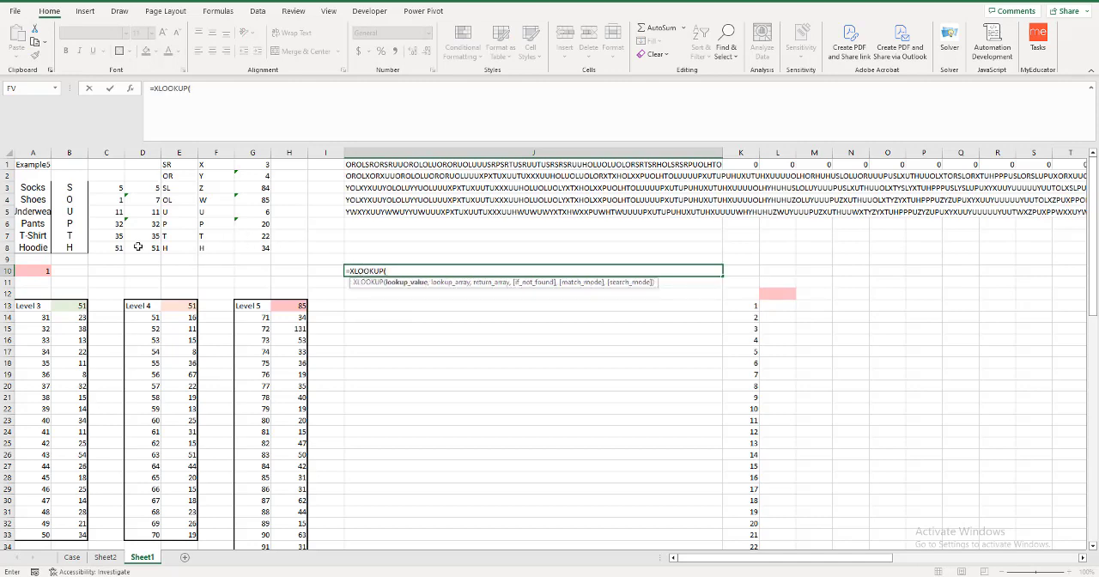
pyautogui.click(37, 269)
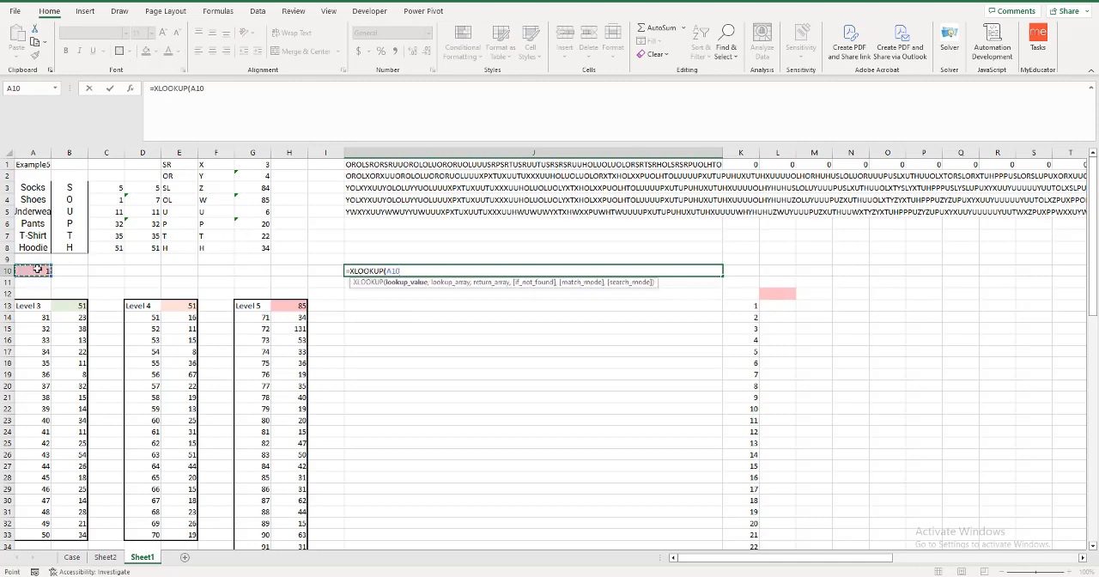
pyautogui.write(',')
pyautogui.click(105, 557)
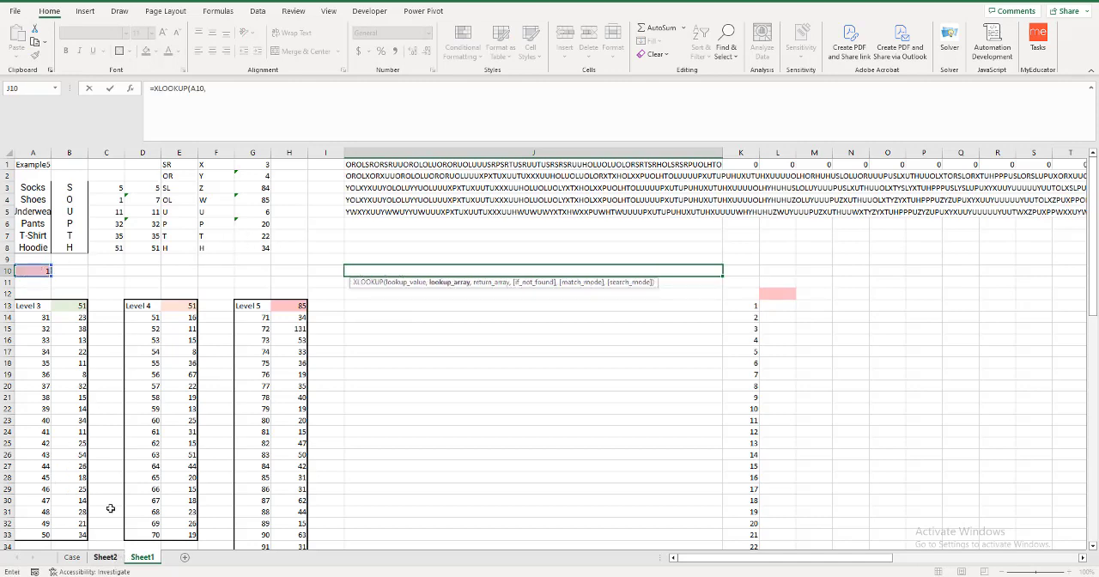
pyautogui.click(40, 165)
pyautogui.hotkey('ctrl', 'Up')
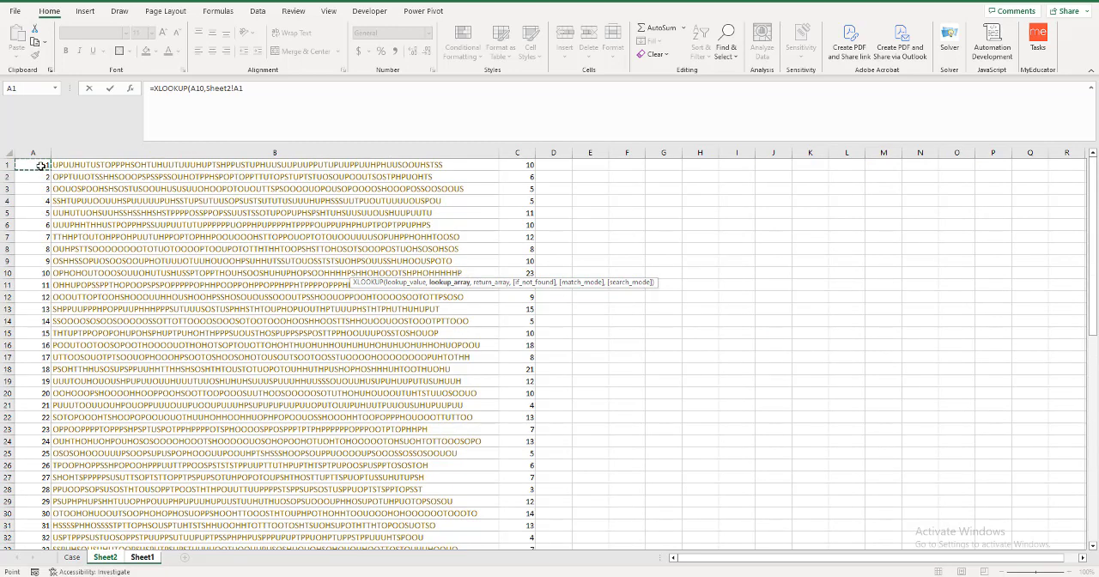
pyautogui.hotkey('ctrl', 'shift', 'Down')
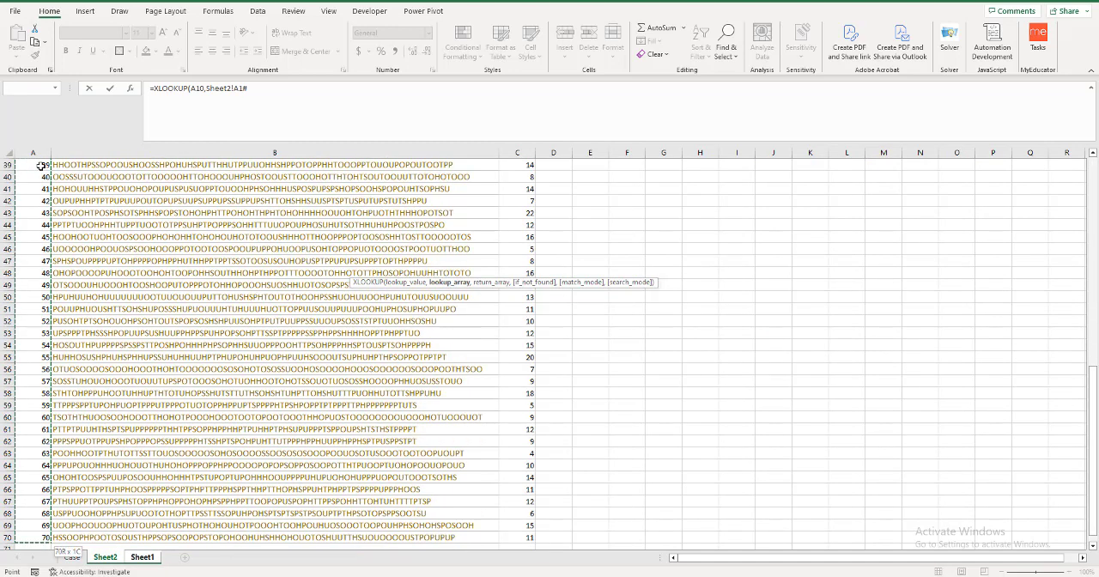
pyautogui.write(',')
pyautogui.press('Right')
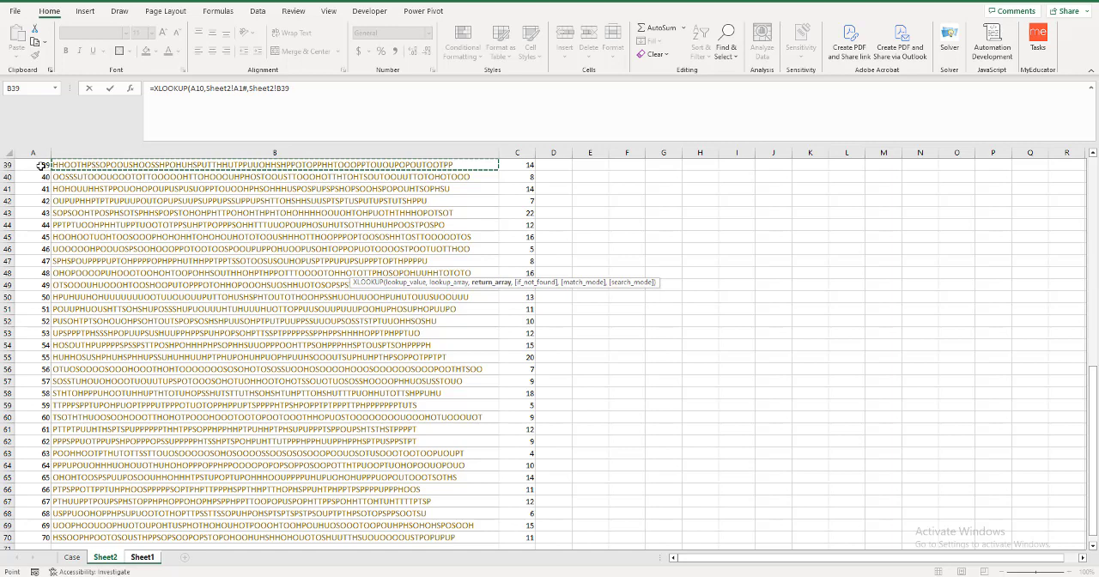
pyautogui.hotkey('ctrl', 'Down')
pyautogui.hotkey('ctrl', 'shift', 'Up')
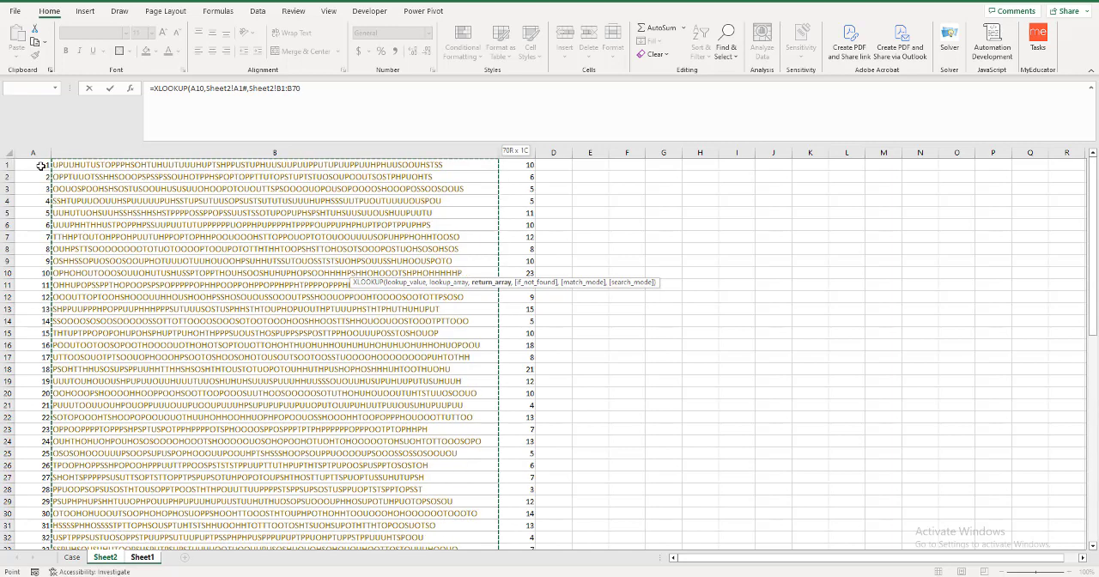
pyautogui.press('Return')
# Copy the Level 3 FIND formulas from C3:C8 into H3:H8.
pyautogui.moveTo(112, 187); pyautogui.dragTo(111, 232)
pyautogui.click(60, 304)
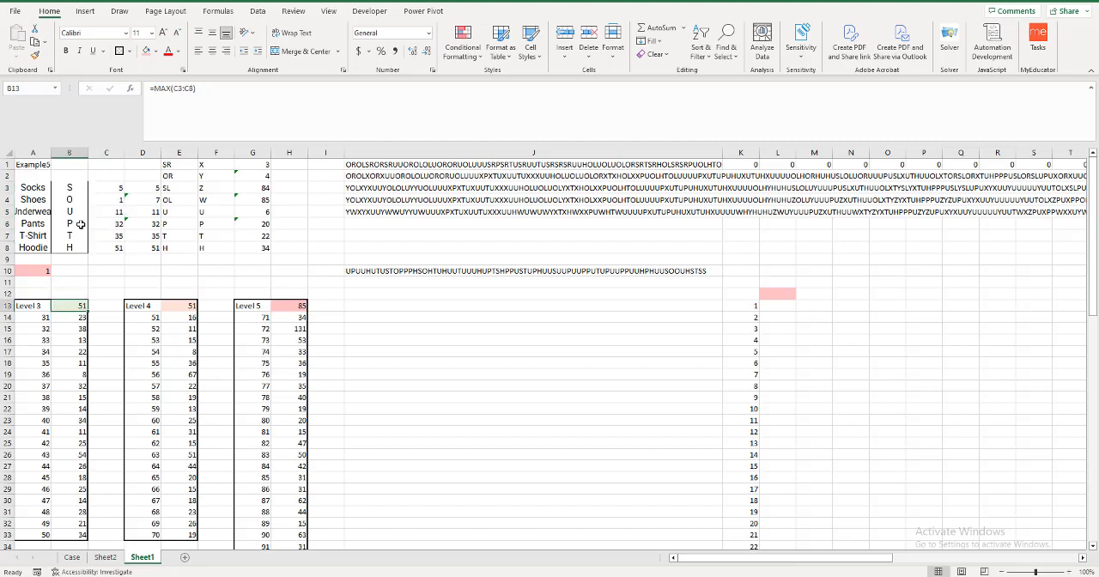
pyautogui.moveTo(105, 189); pyautogui.dragTo(109, 247)
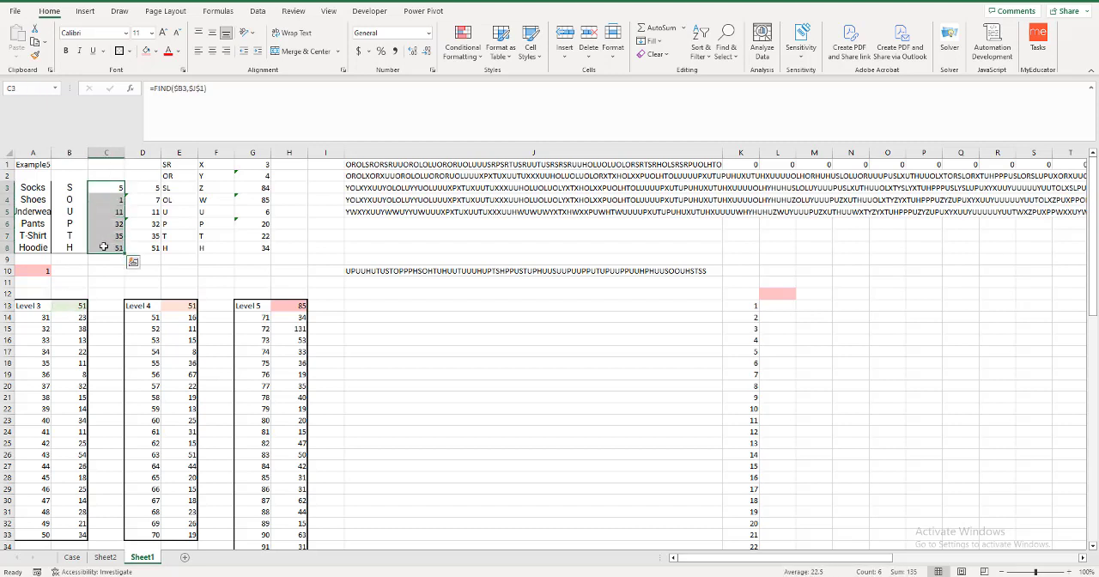
pyautogui.hotkey('ctrl', 'c')
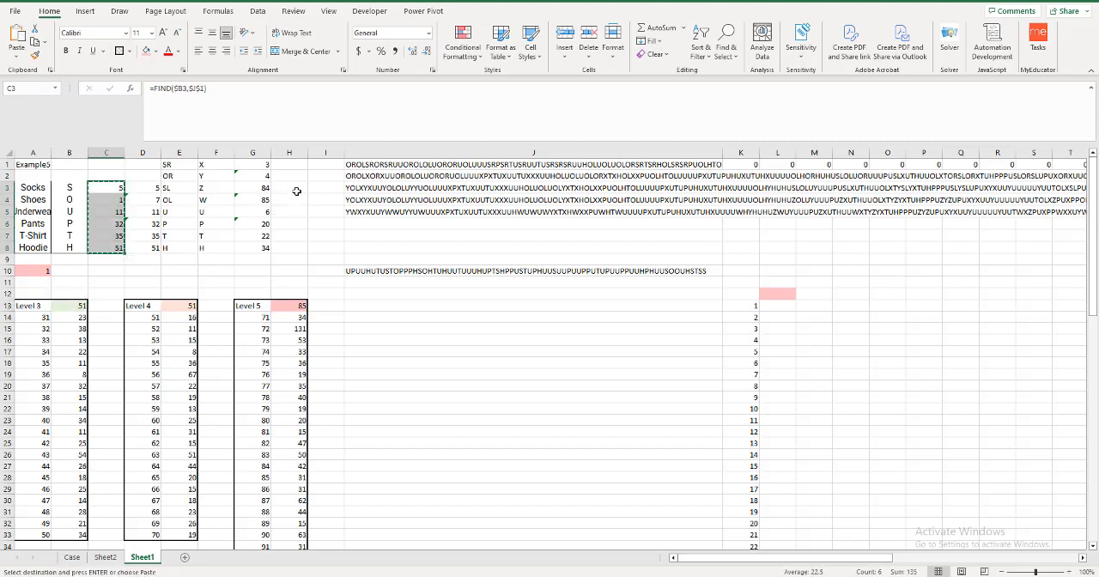
pyautogui.click(297, 188)
pyautogui.hotkey('ctrl', 'v')
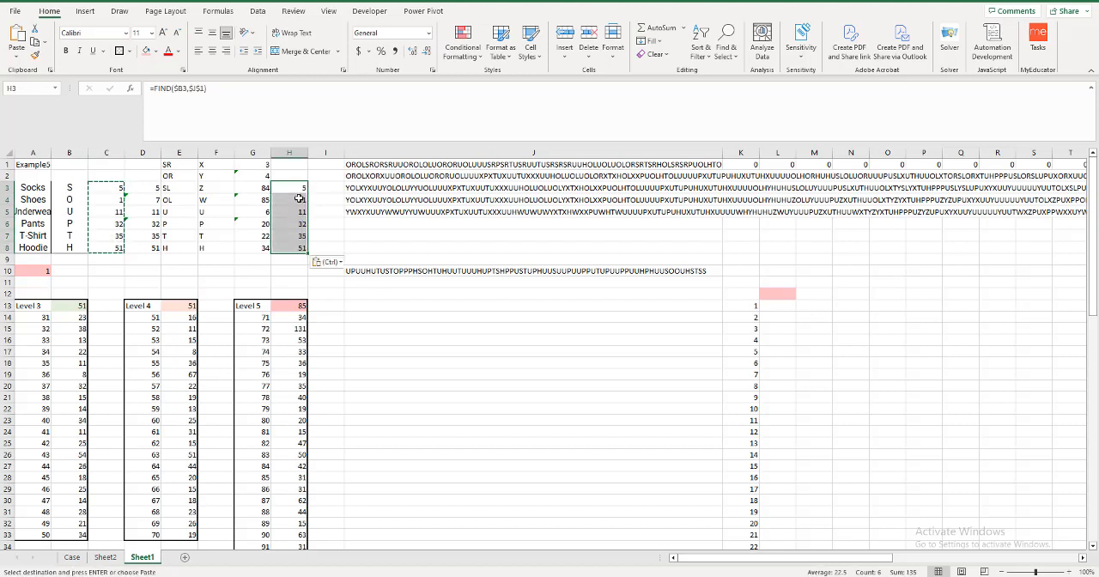
# Point the socks formula in H3 at the looked-up string, making it =FIND($B3,$J$10).
pyautogui.doubleClick(300, 185)
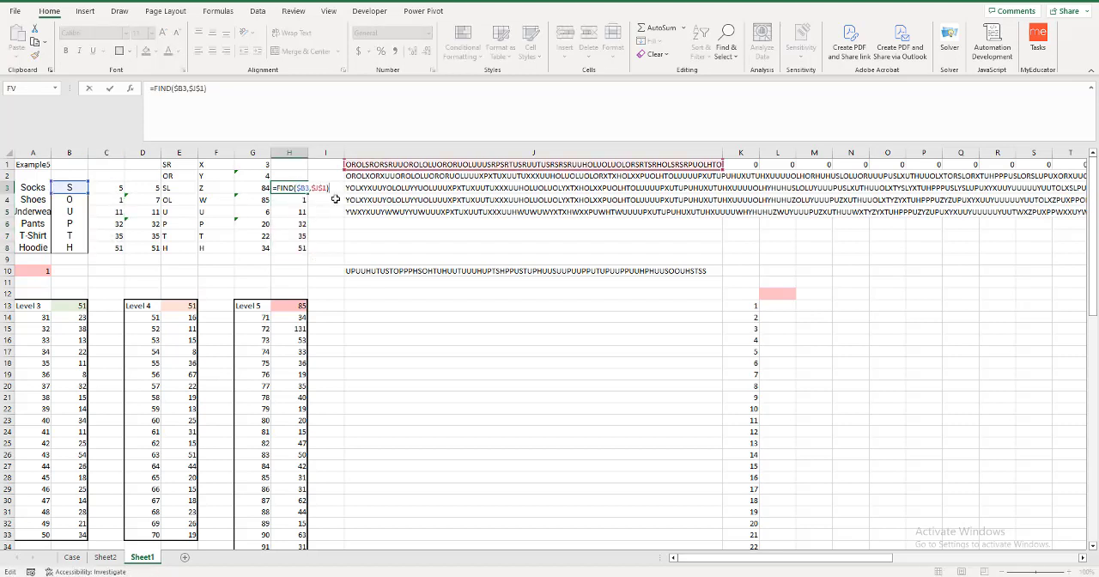
pyautogui.moveTo(371, 169); pyautogui.dragTo(374, 273)
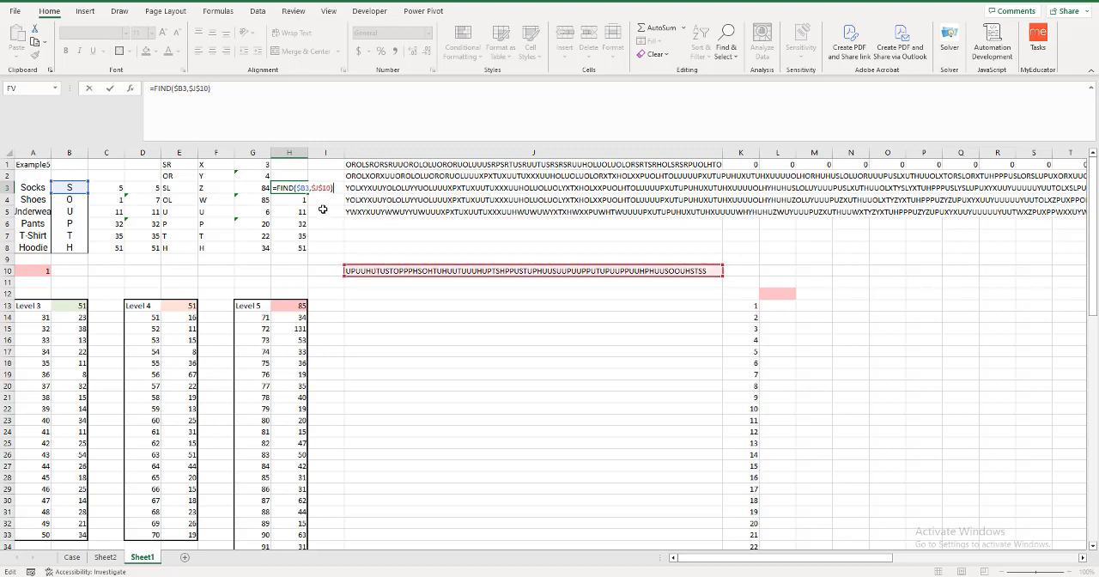
pyautogui.press('Return')
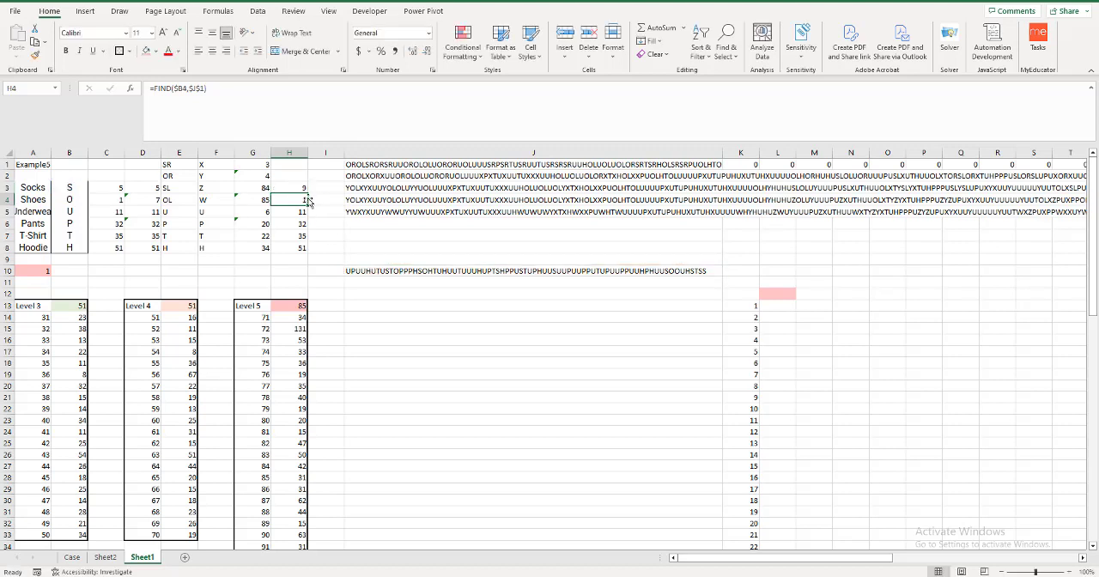
pyautogui.click(296, 187)
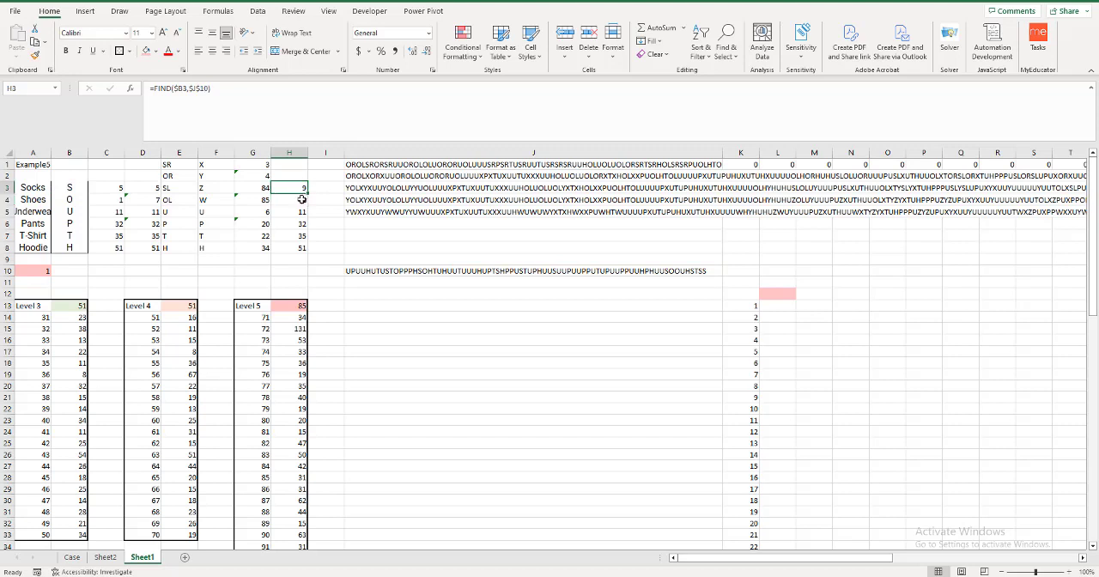
# Point the shoes, underwear and pants FIND formulas in H4:H6 at the looked-up string in $J$10.
pyautogui.doubleClick(302, 199)
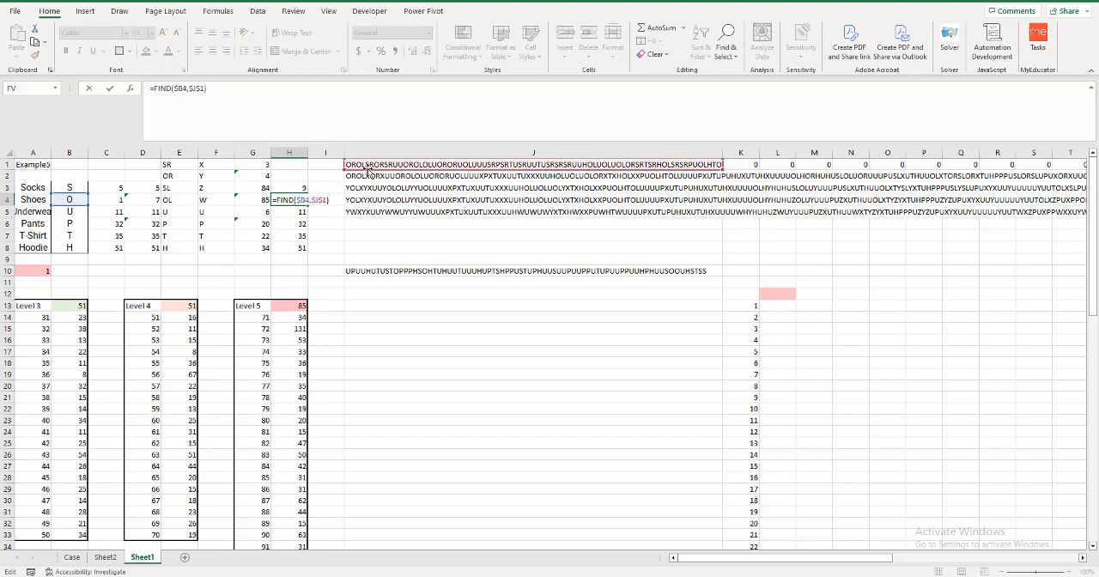
pyautogui.moveTo(366, 166); pyautogui.dragTo(368, 273)
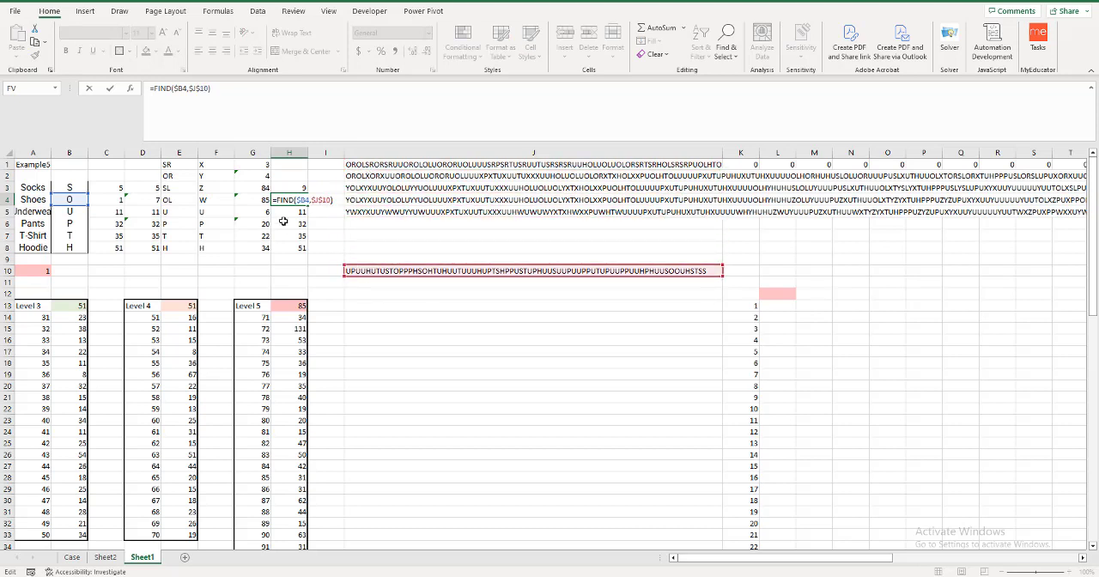
pyautogui.press('Return')
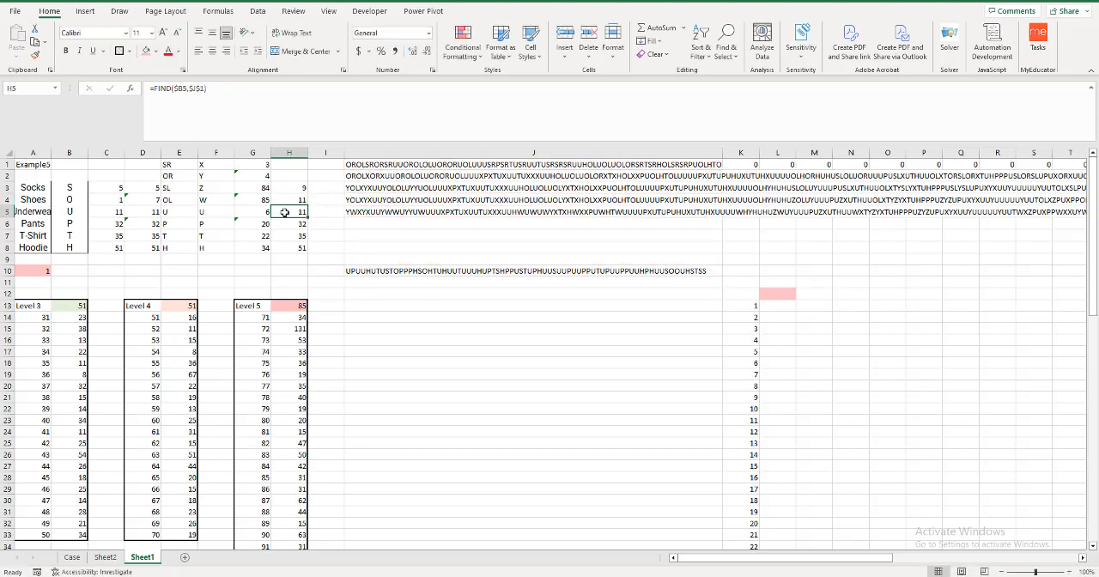
pyautogui.doubleClick(284, 212)
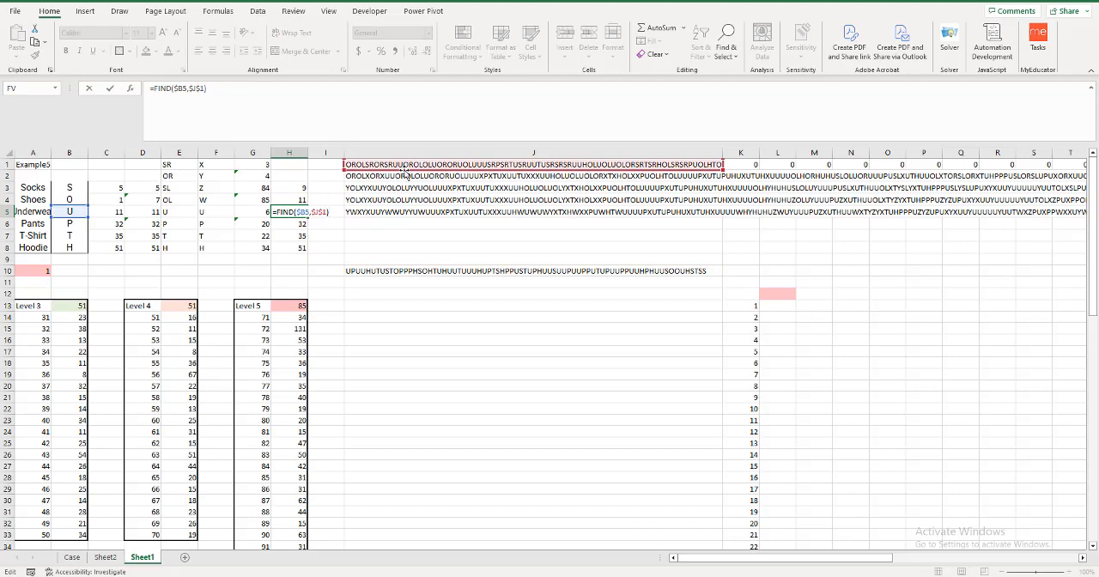
pyautogui.moveTo(404, 169); pyautogui.dragTo(408, 273)
pyautogui.press('Return')
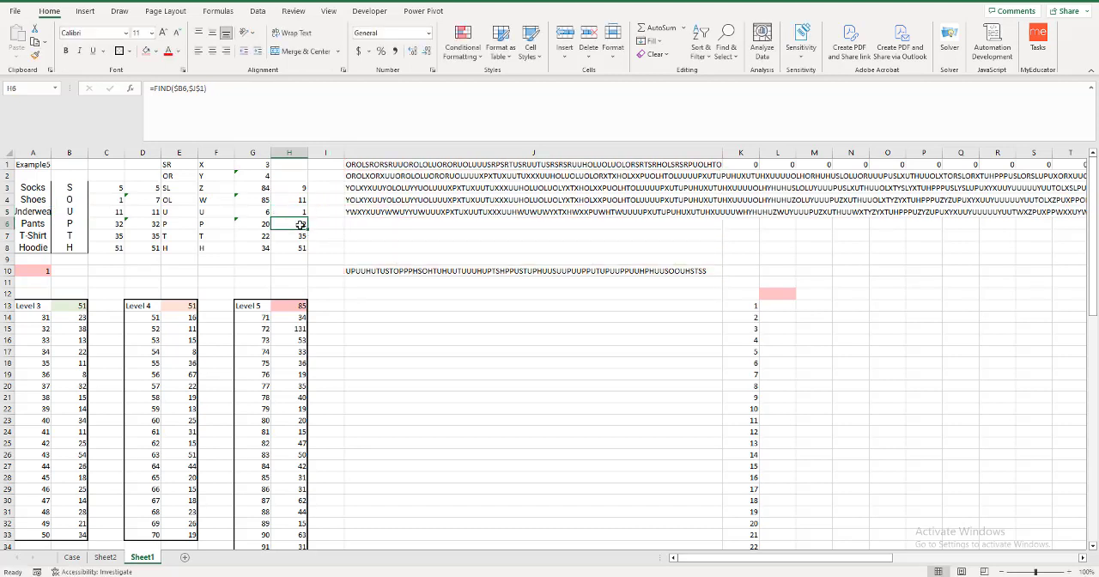
pyautogui.doubleClick(300, 225)
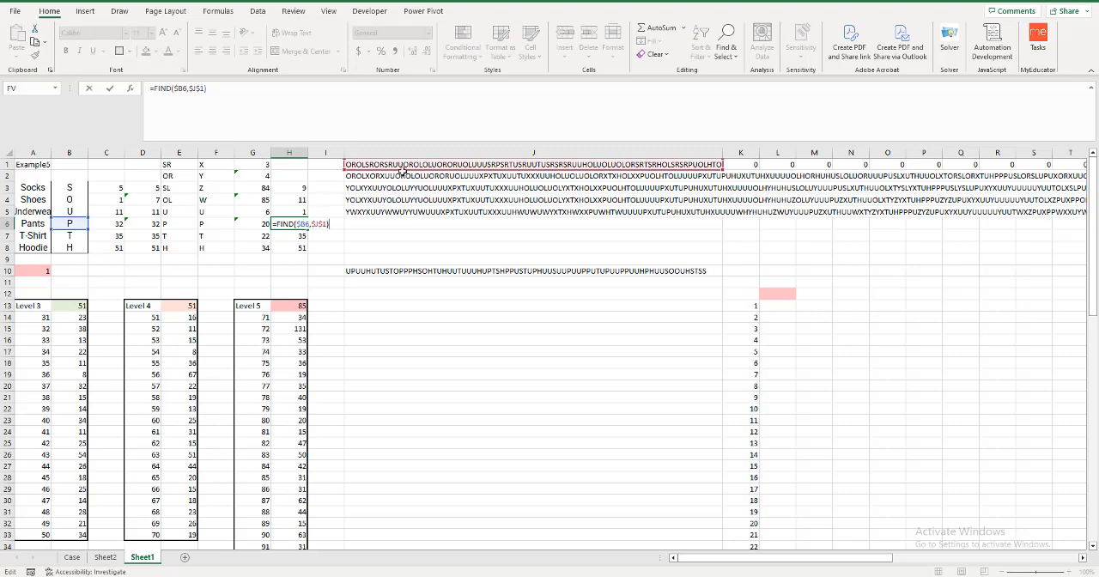
pyautogui.moveTo(404, 169); pyautogui.dragTo(403, 269)
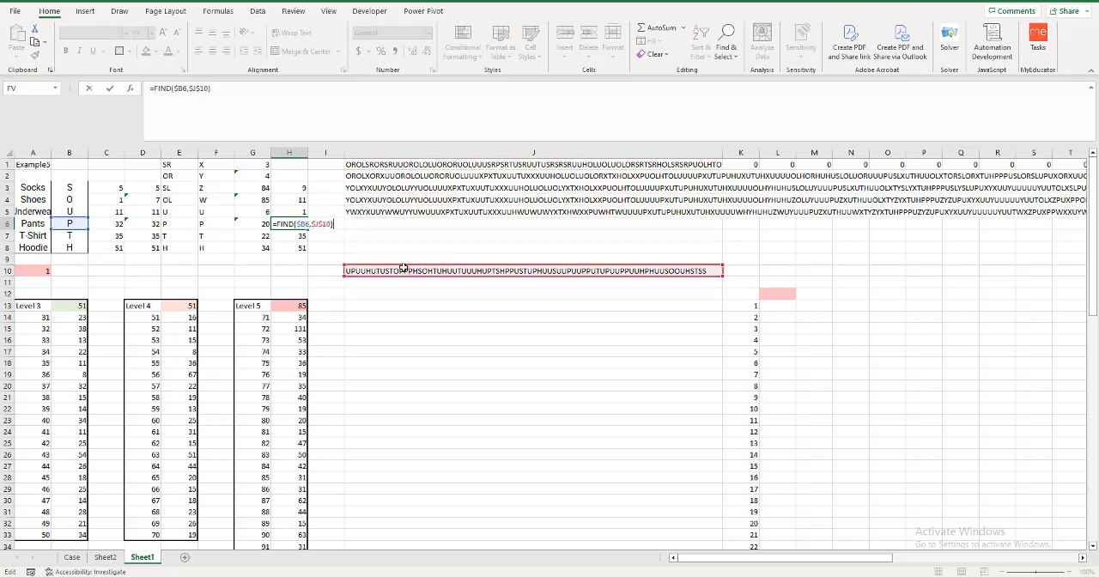
pyautogui.press('Return')
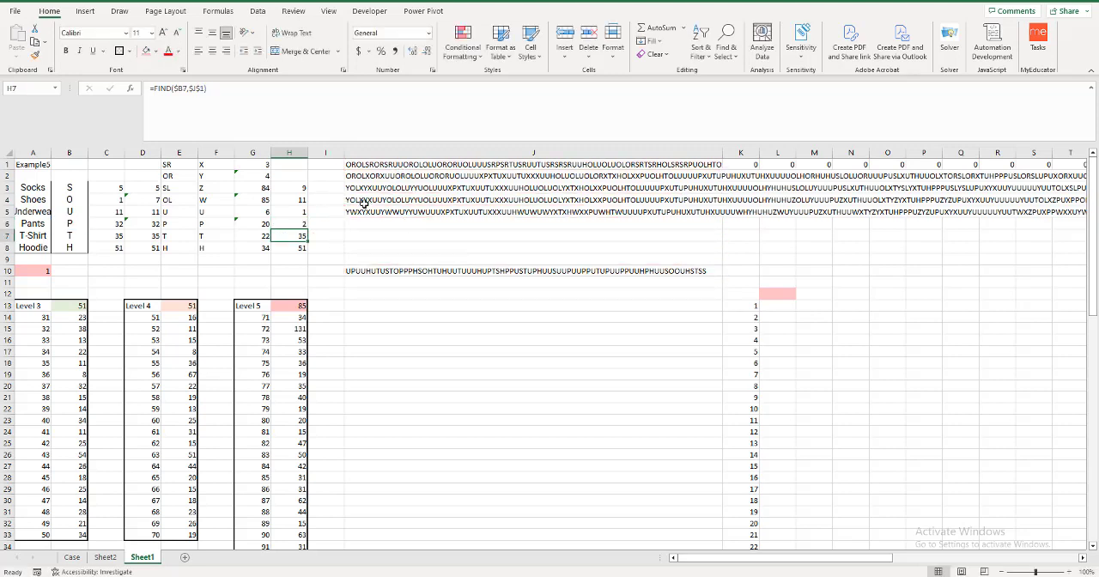
# Try to point the T-shirt FIND formula in H7 at the looked-up string in J10.
pyautogui.press('F2')
pyautogui.moveTo(383, 163); pyautogui.dragTo(382, 270)
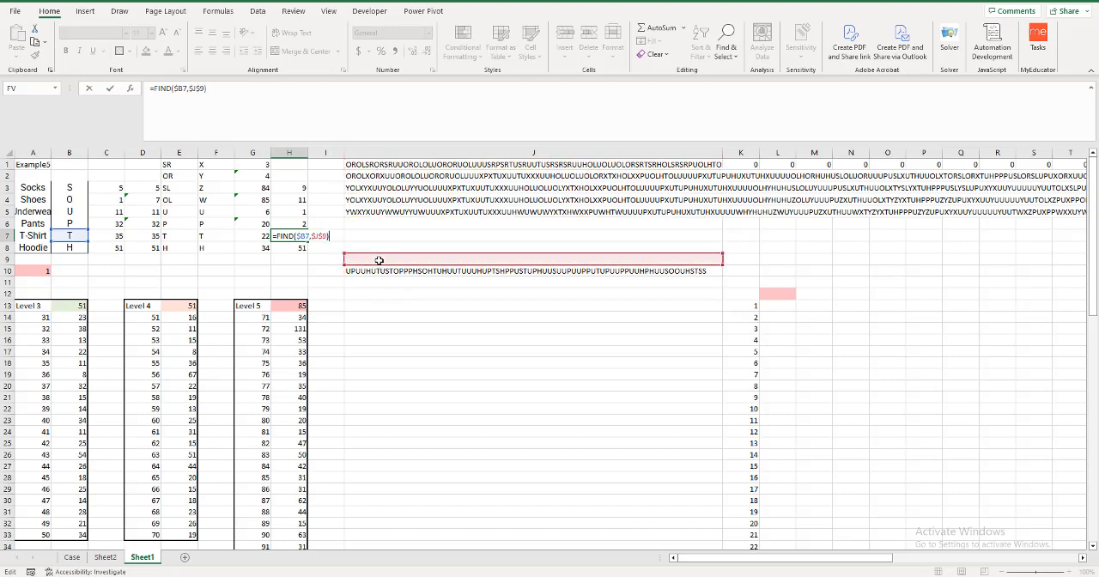
pyautogui.press('Return')
pyautogui.press('F2')
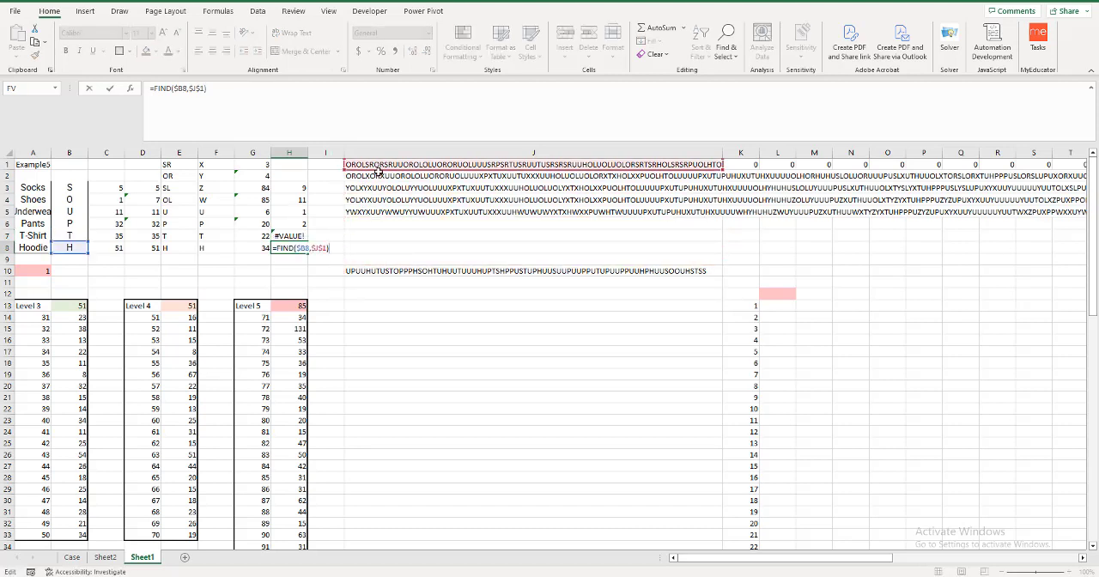
pyautogui.click(378, 176)
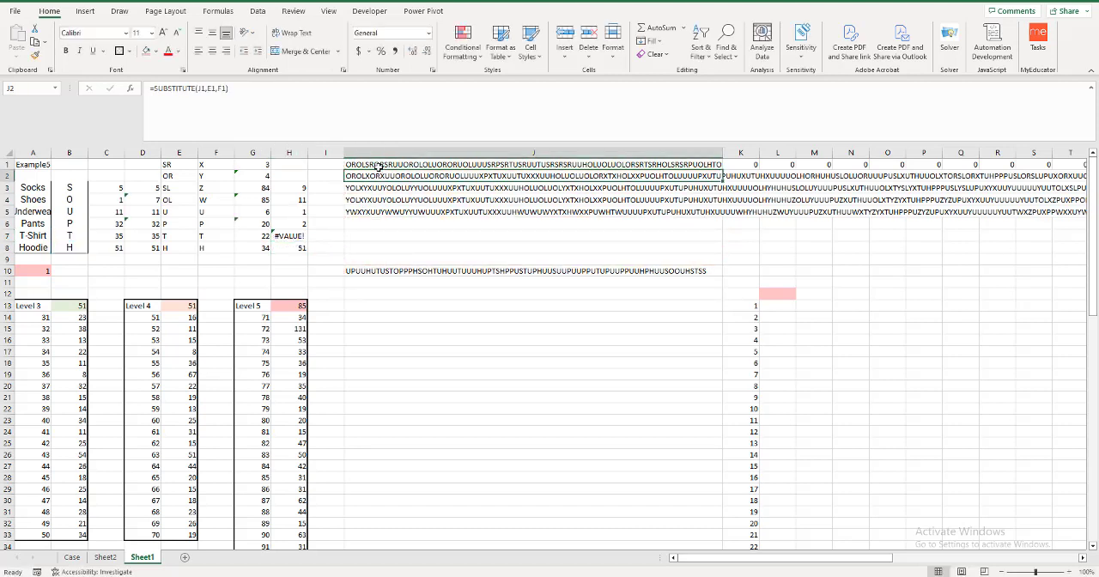
# Make the T-shirt and hoodie FIND formulas in H7 and H8 search the looked-up string in $J$10.
pyautogui.click(284, 235)
pyautogui.doubleClick(284, 236)
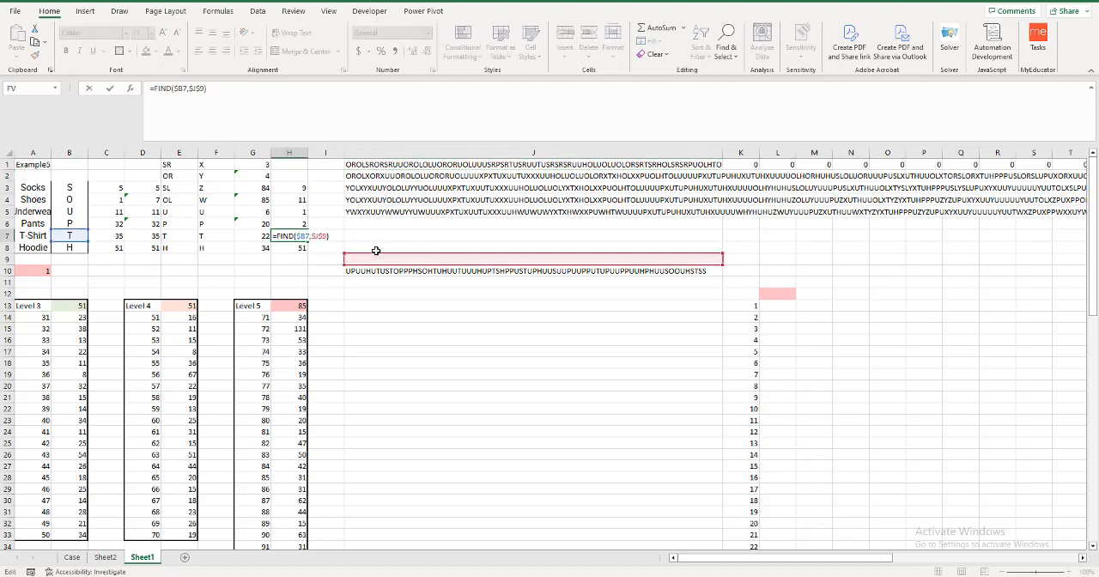
pyautogui.moveTo(376, 263); pyautogui.dragTo(373, 277)
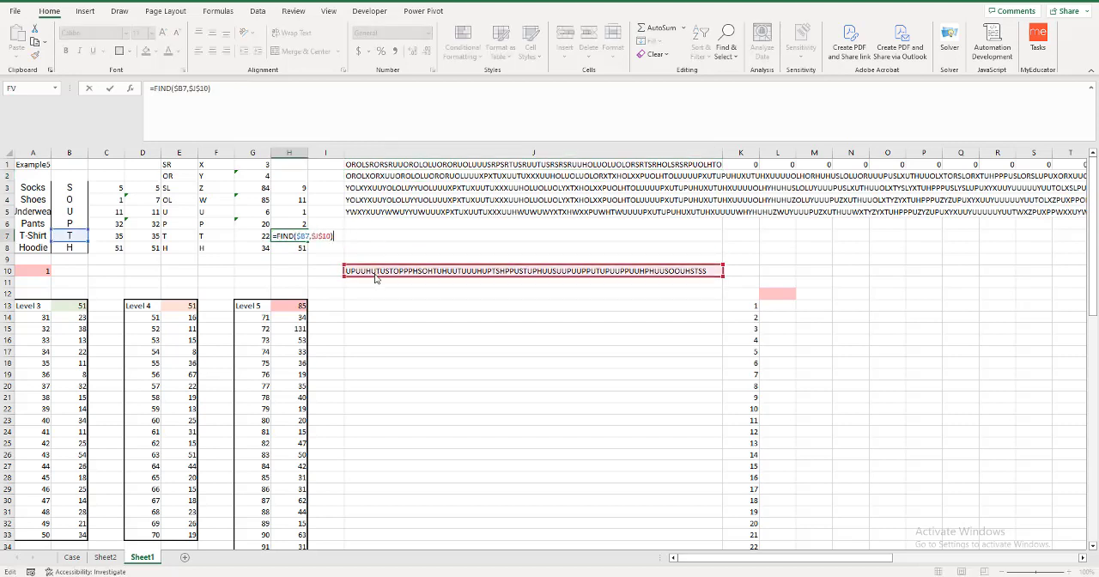
pyautogui.press('Return')
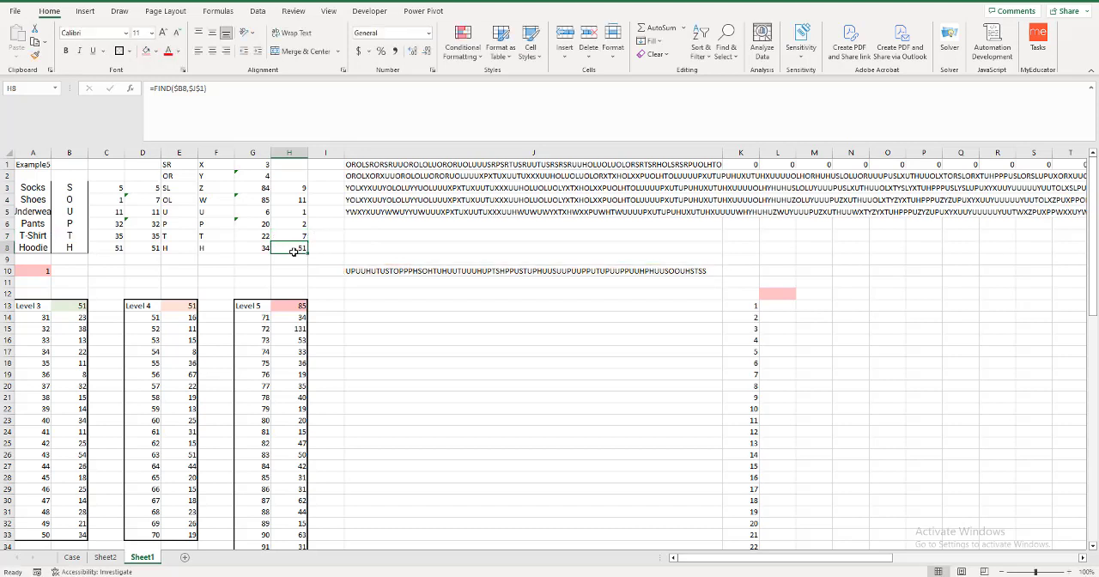
pyautogui.doubleClick(293, 251)
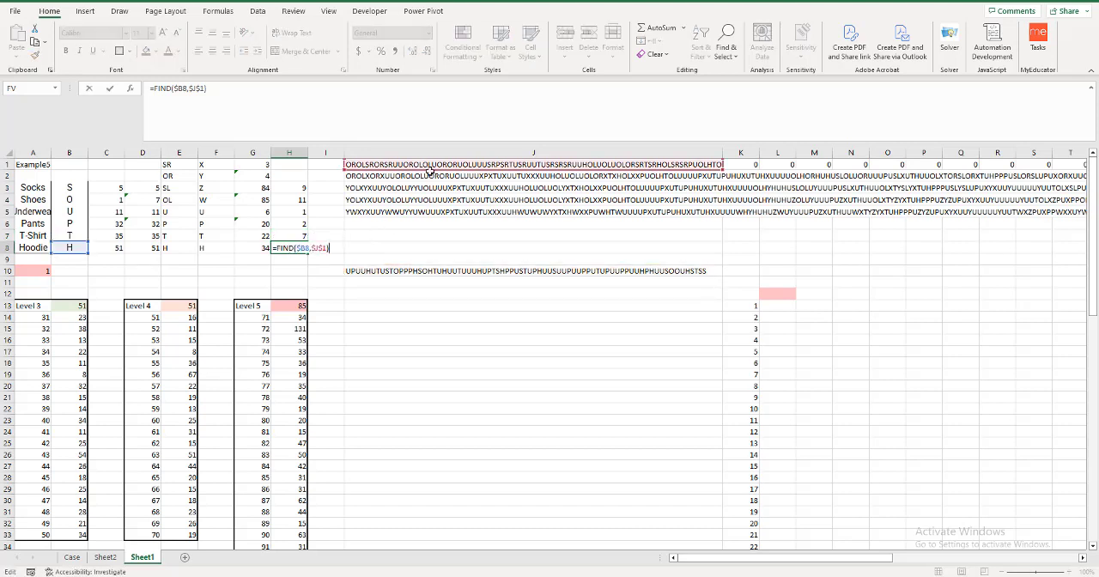
pyautogui.moveTo(431, 168); pyautogui.dragTo(400, 274)
pyautogui.press('Return')
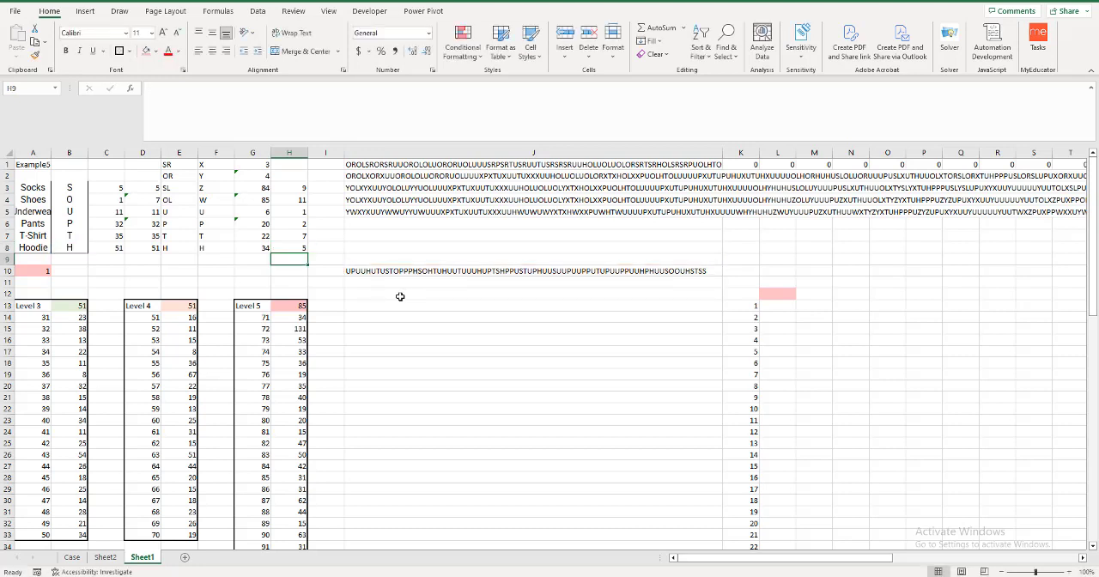
# Calculate the highest of the six clothing positions in L12 with =MAX(H3:H8).
pyautogui.click(774, 295)
pyautogui.write('=max(')
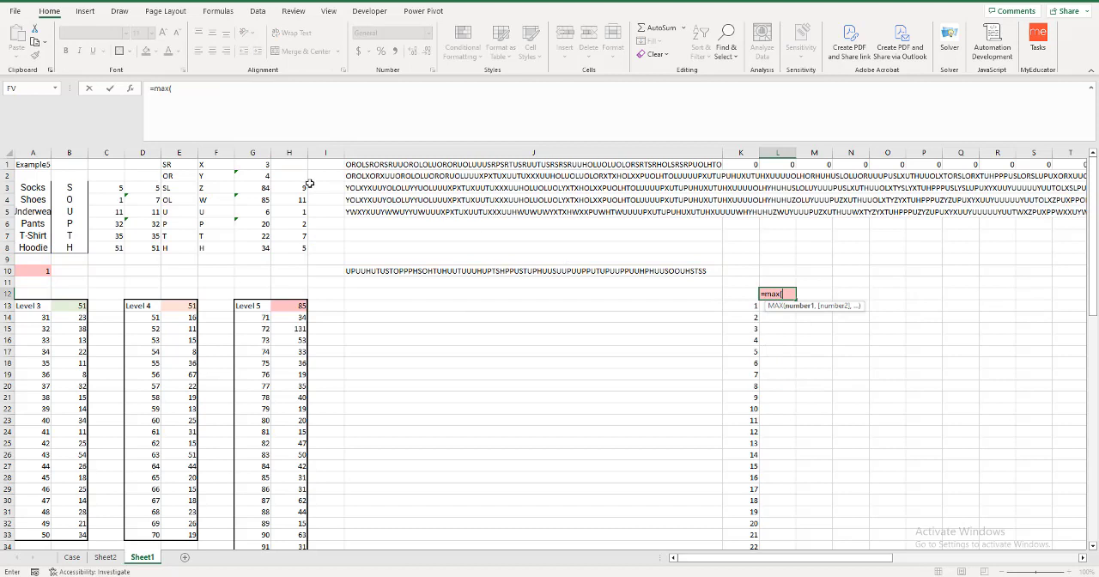
pyautogui.moveTo(298, 189); pyautogui.dragTo(298, 248)
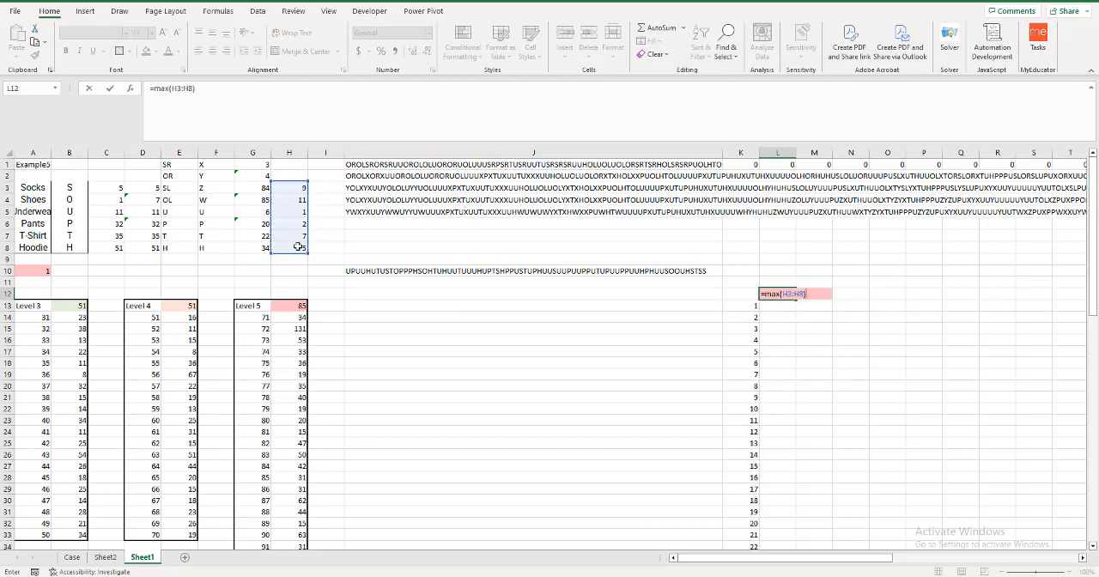
pyautogui.press('Return')
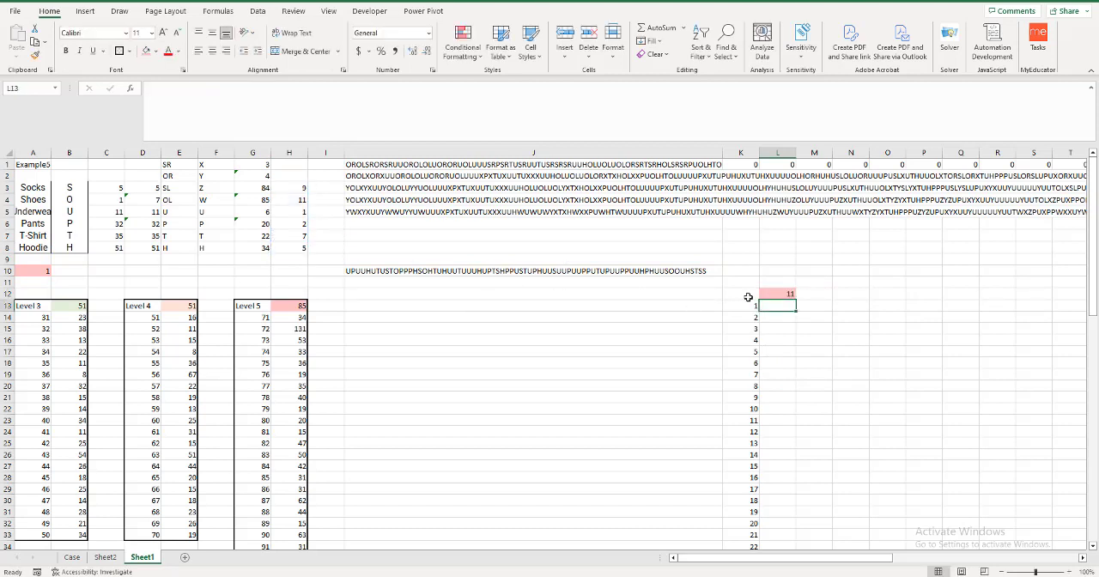
# Try to fill K12:L82 with a what-if data table for the 70 games using a column input cell.
pyautogui.moveTo(745, 295); pyautogui.dragTo(787, 323)
pyautogui.hotkey('ctrl', 'shift', 'Down')
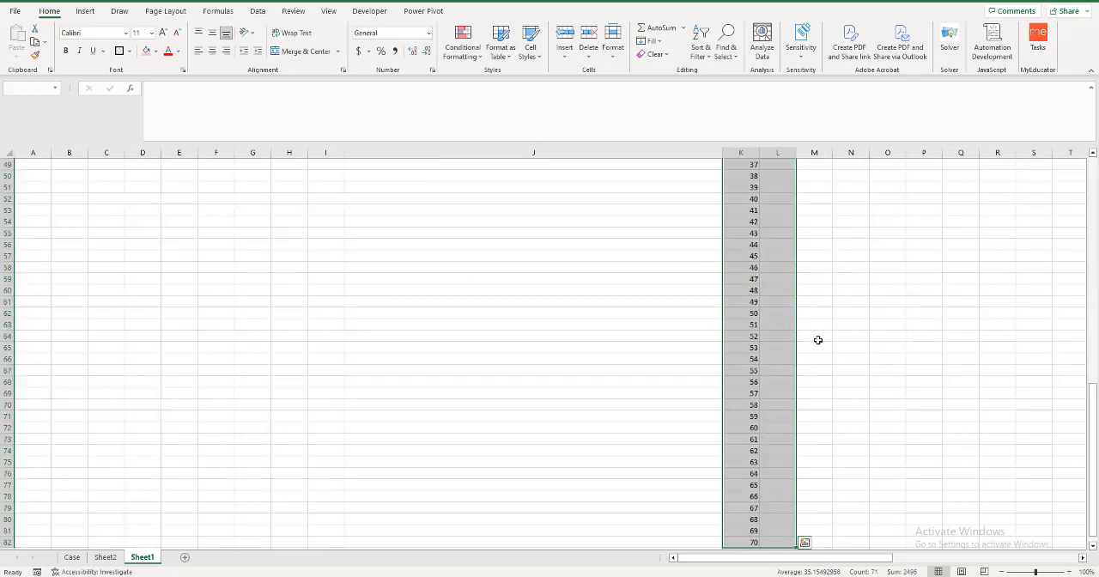
pyautogui.hotkey('alt', 'a')
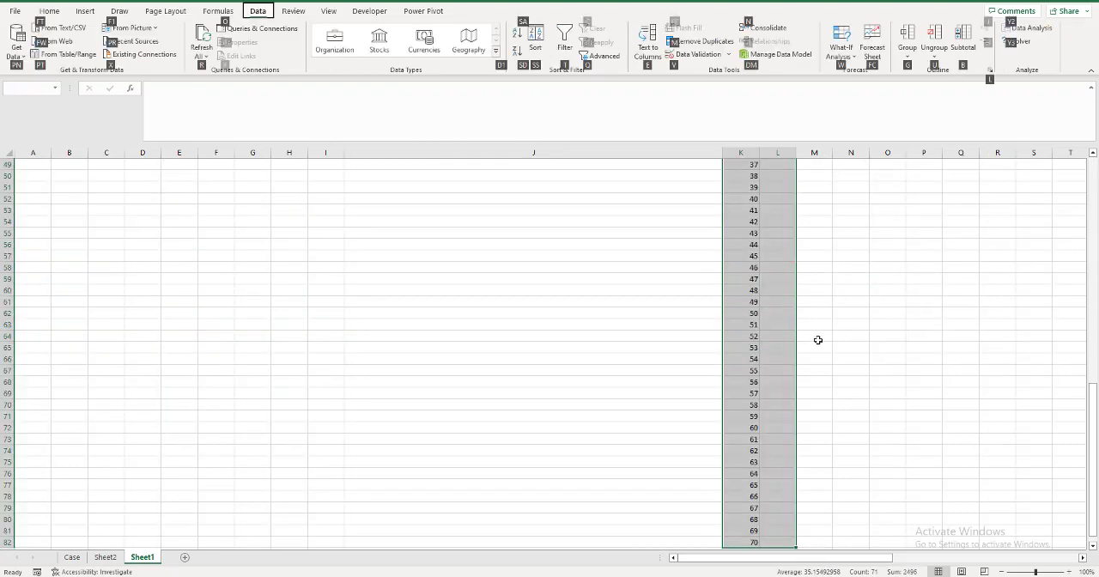
pyautogui.press('w')
pyautogui.press('t')
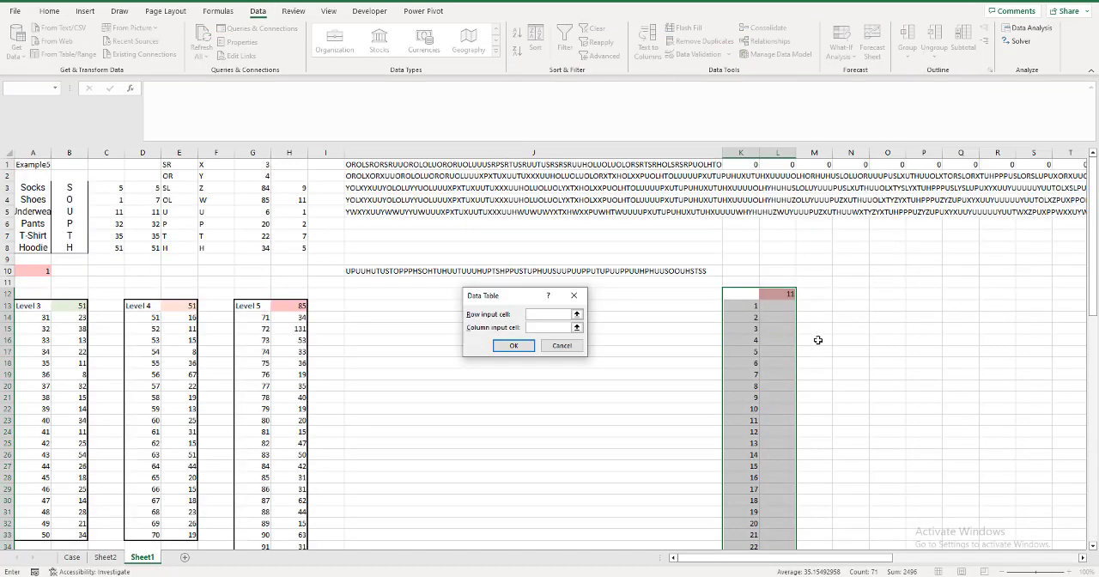
pyautogui.press('Tab')
pyautogui.press('Return')
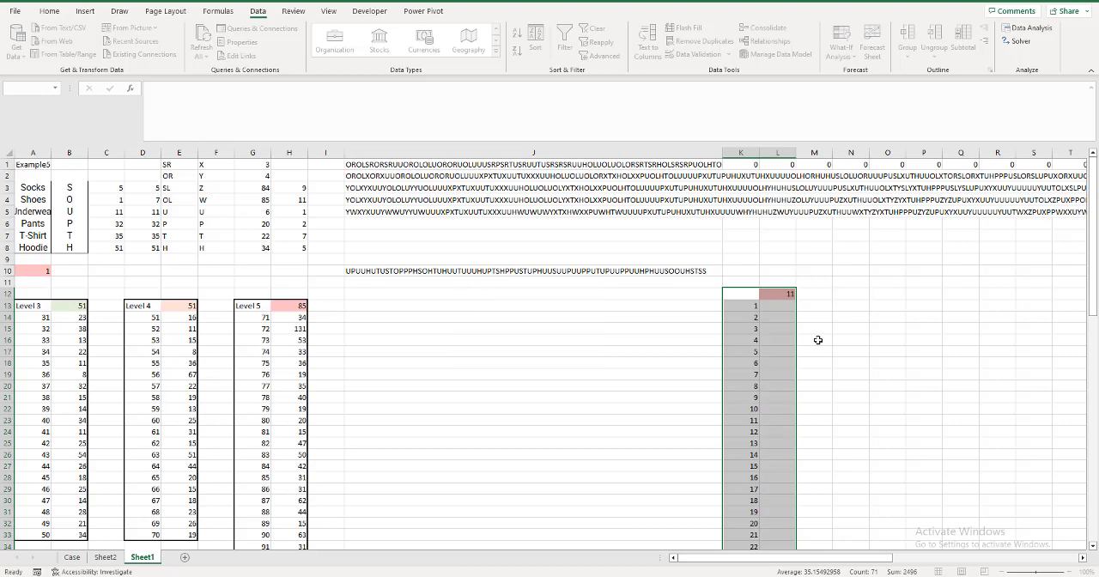
pyautogui.click(702, 273)
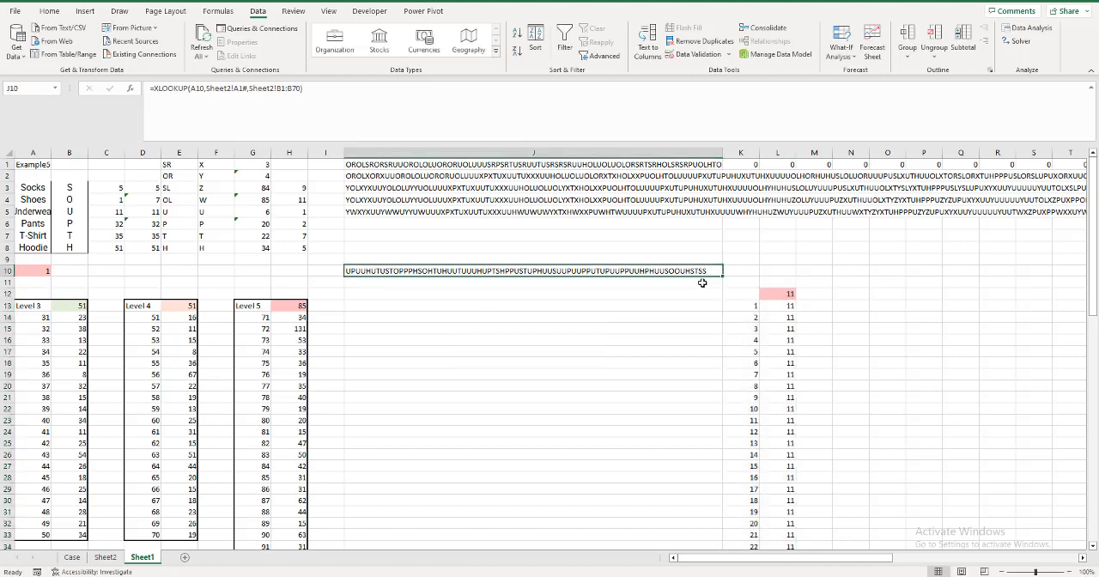
# Create a what-if data table over the game numbers and results in K12:L82, with A10 as the column input cell.
pyautogui.click(772, 294)
pyautogui.scroll(-1, 754, 295)
pyautogui.moveTo(754, 278); pyautogui.dragTo(769, 277)
pyautogui.hotkey('ctrl', 'shift', 'Down')
pyautogui.hotkey('ctrl', 'shift', 'Down')
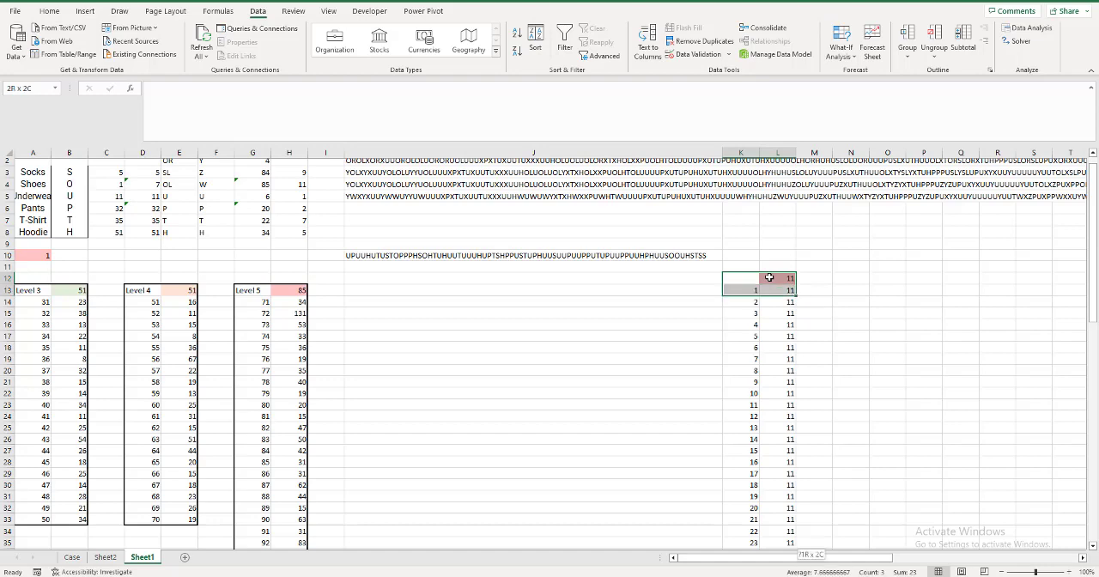
pyautogui.click(841, 47)
pyautogui.click(856, 108)
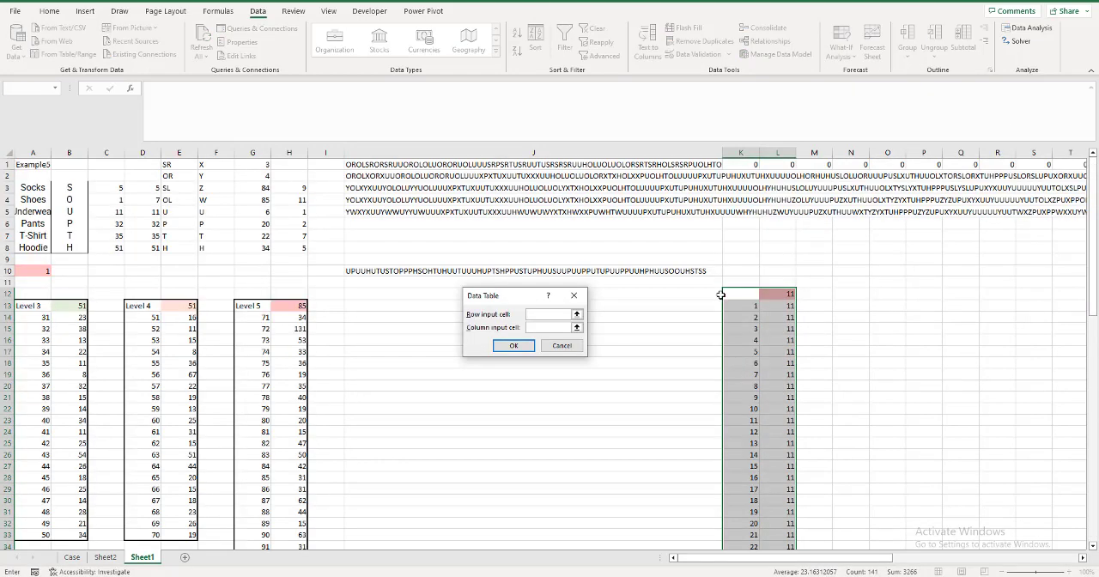
pyautogui.click(533, 327)
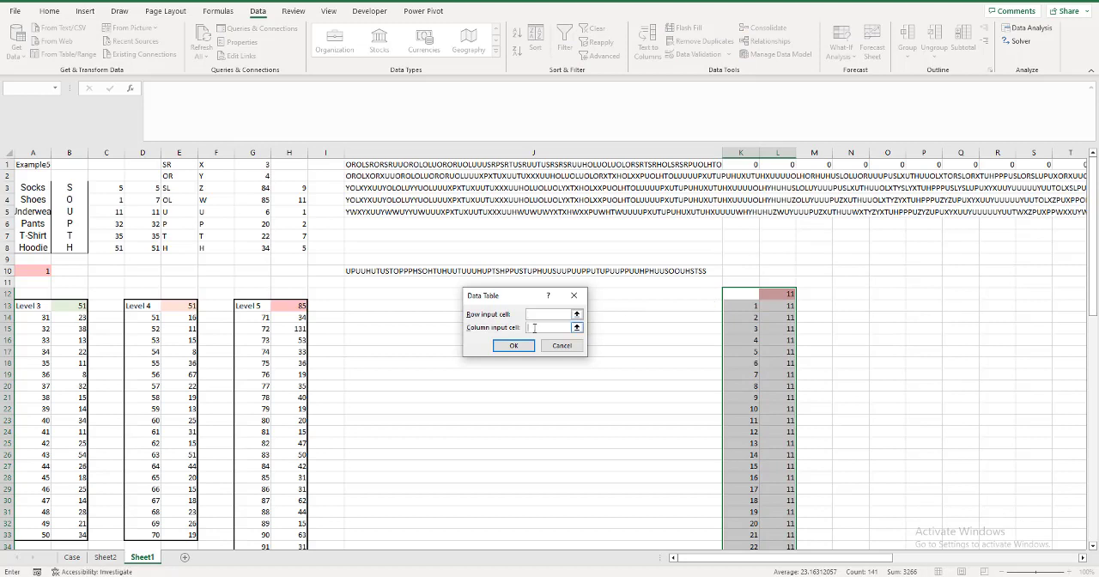
pyautogui.click(28, 270)
pyautogui.press('Return')
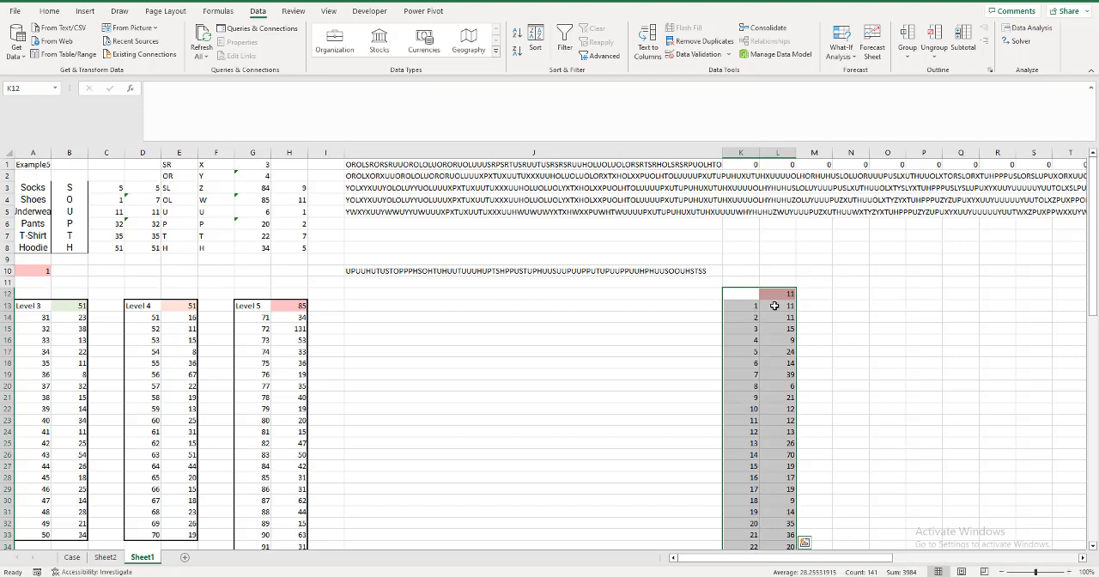
# Find the game with the largest result up to 99 by entering =XLOOKUP(99,L13:L82,K13#,,-1) in M12.
pyautogui.click(798, 293)
pyautogui.write('=ma')
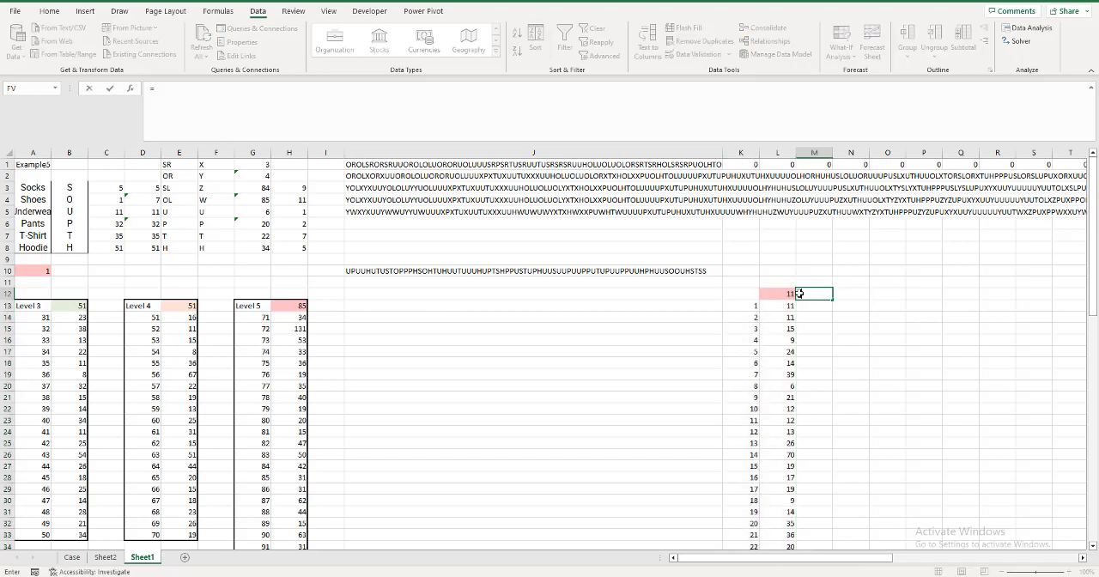
pyautogui.press('BackSpace')
pyautogui.press('BackSpace')
pyautogui.write('xl')
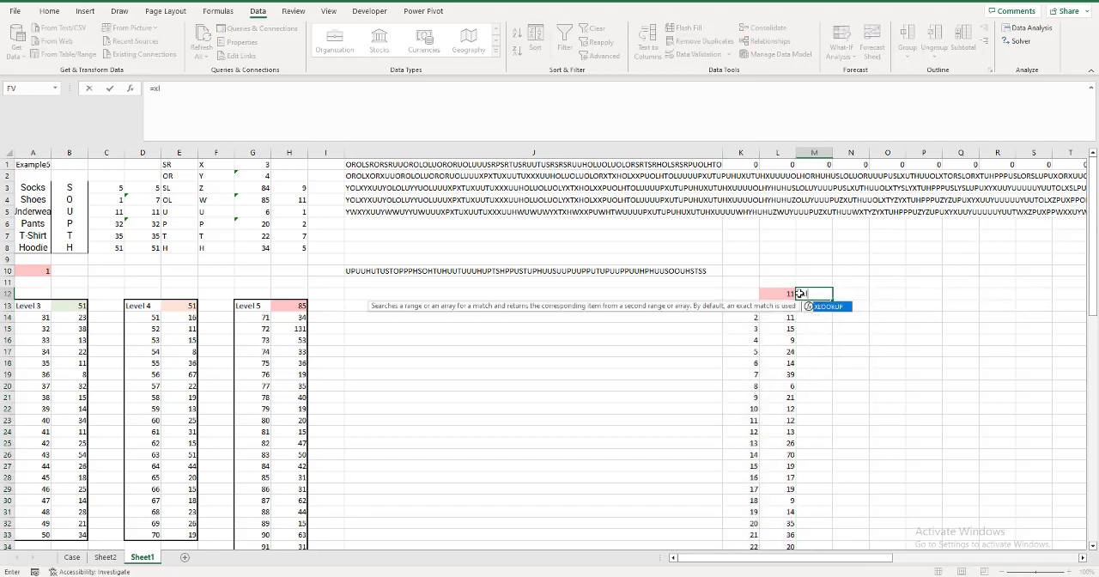
pyautogui.press('Tab')
pyautogui.write('99,')
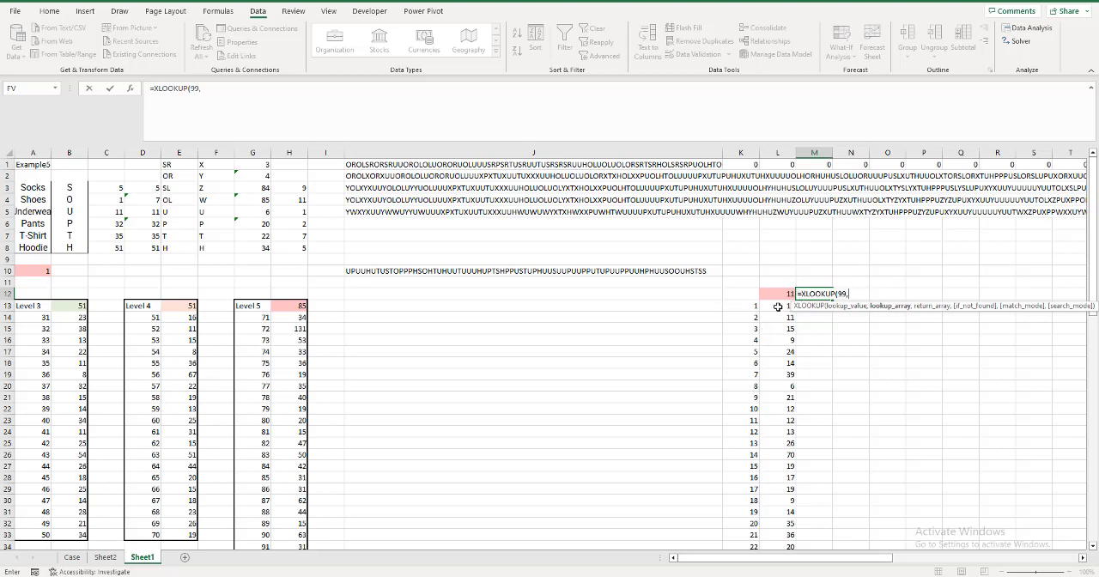
pyautogui.click(778, 305)
pyautogui.hotkey('ctrl', 'shift', 'Down')
pyautogui.write(',')
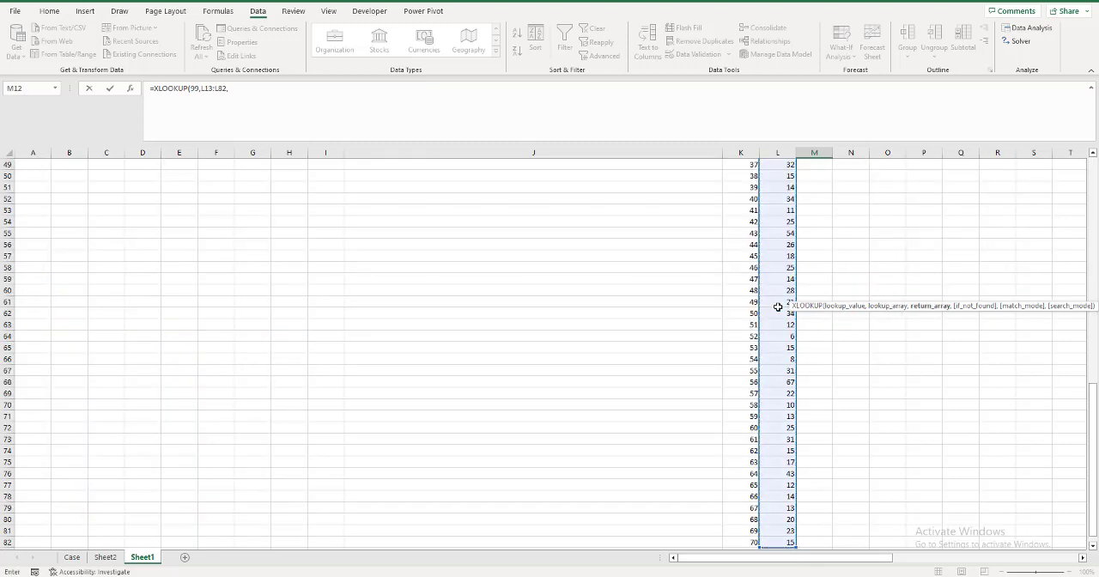
pyautogui.press('Left')
pyautogui.press('Left')
pyautogui.press('Down')
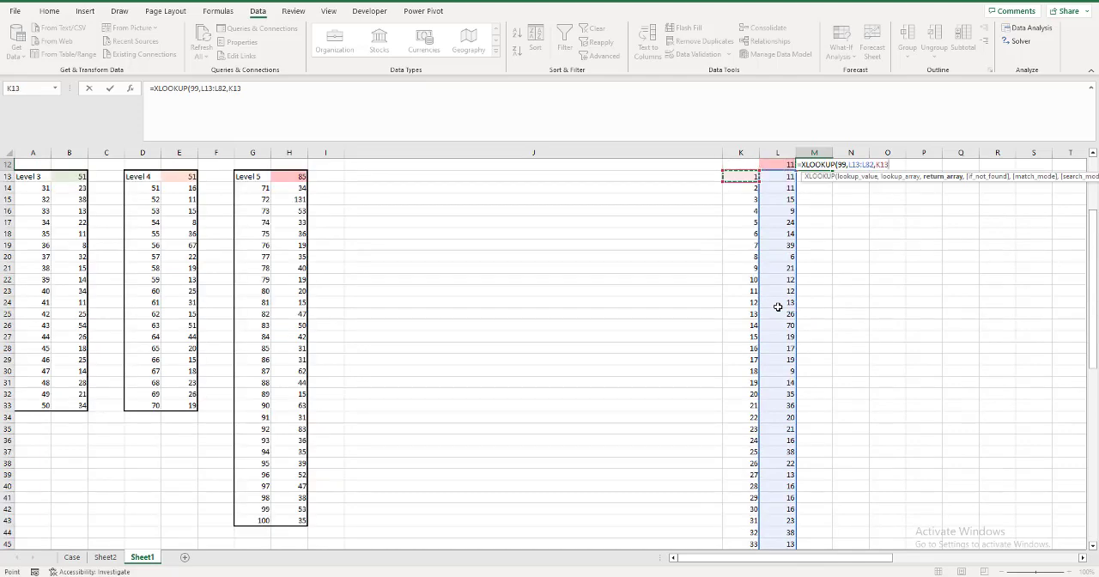
pyautogui.hotkey('ctrl', 'shift', 'Down')
pyautogui.write(',,-1')
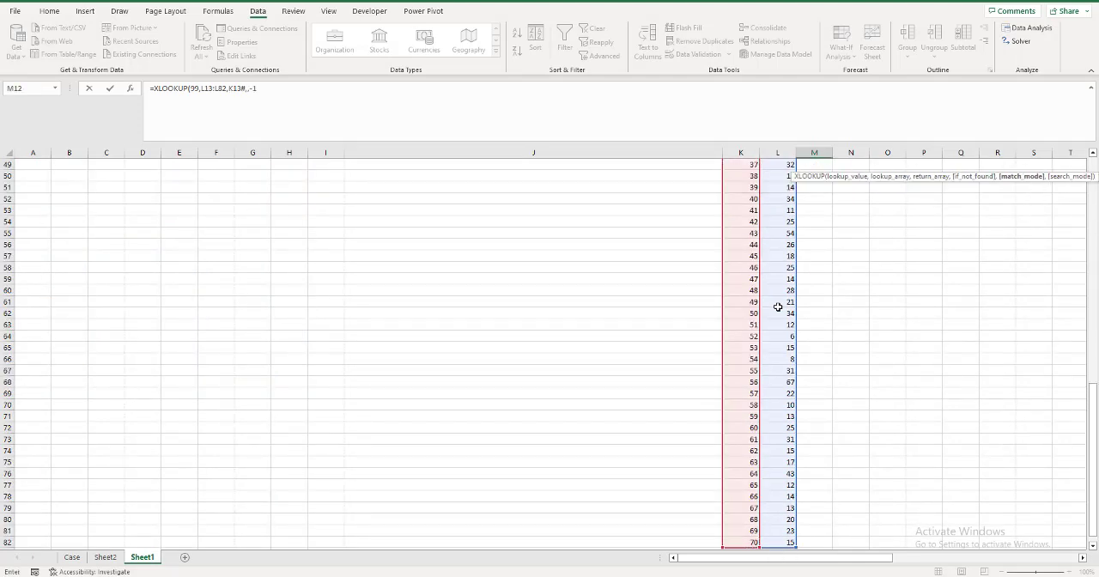
pyautogui.press('Return')
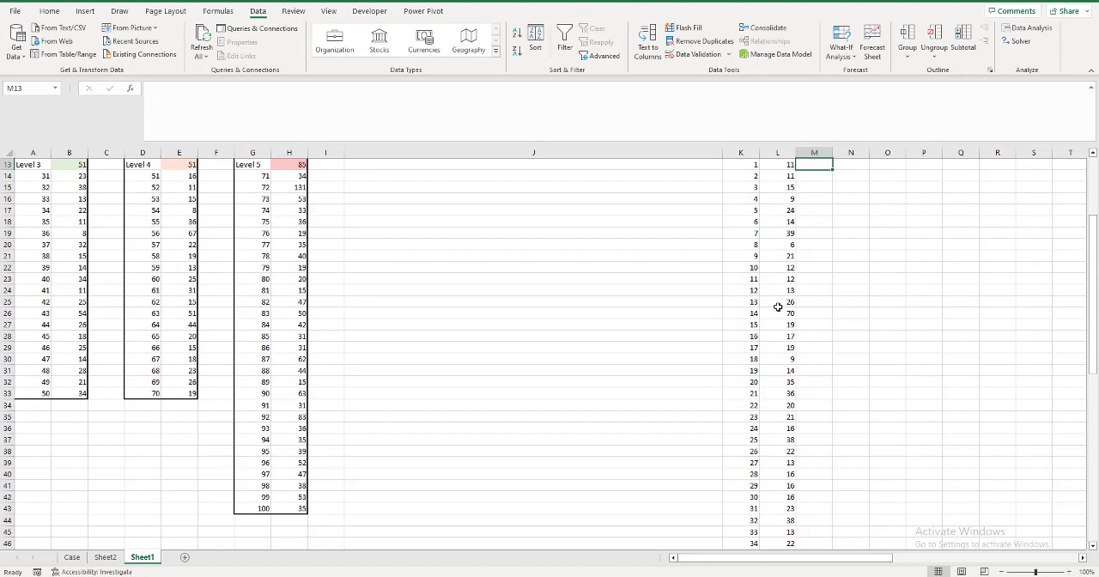
pyautogui.scroll(2, 777, 307)
pyautogui.click(820, 209)
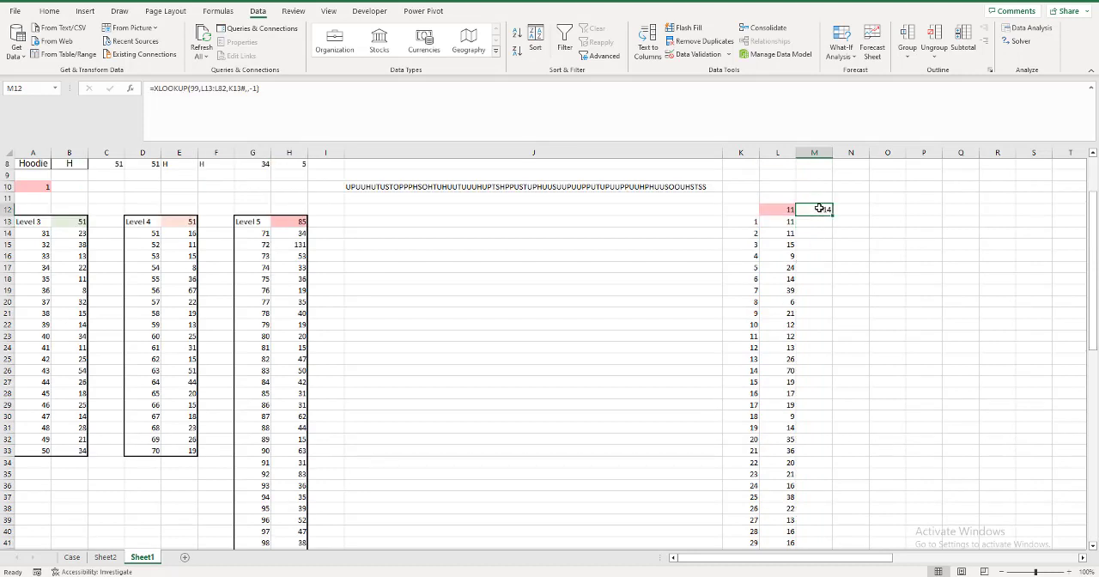
# Enter 14 as the Bonus 2 answer on the Case sheet.
pyautogui.click(72, 557)
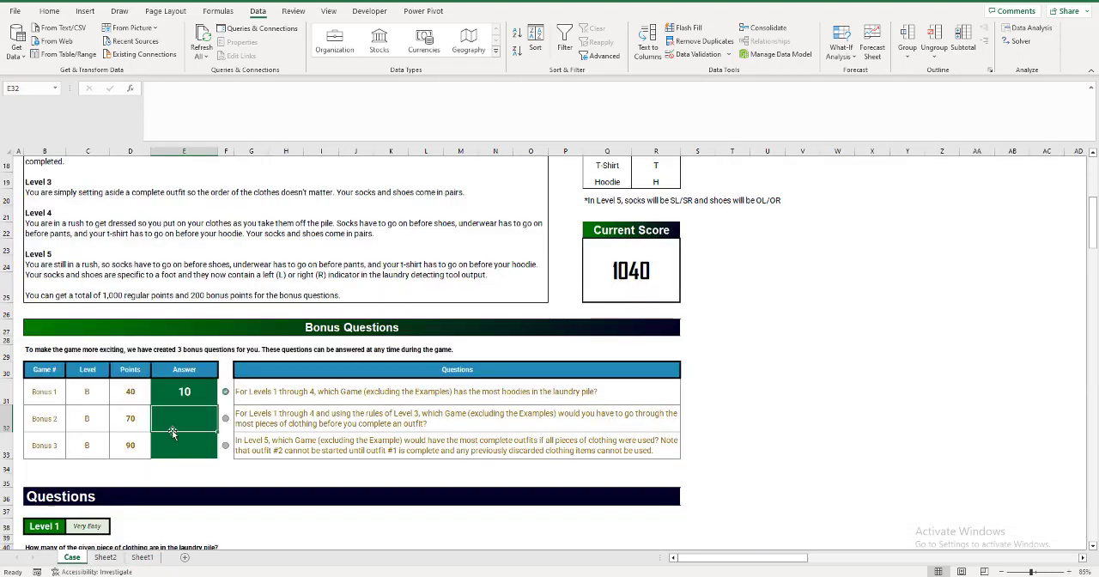
pyautogui.write('14')
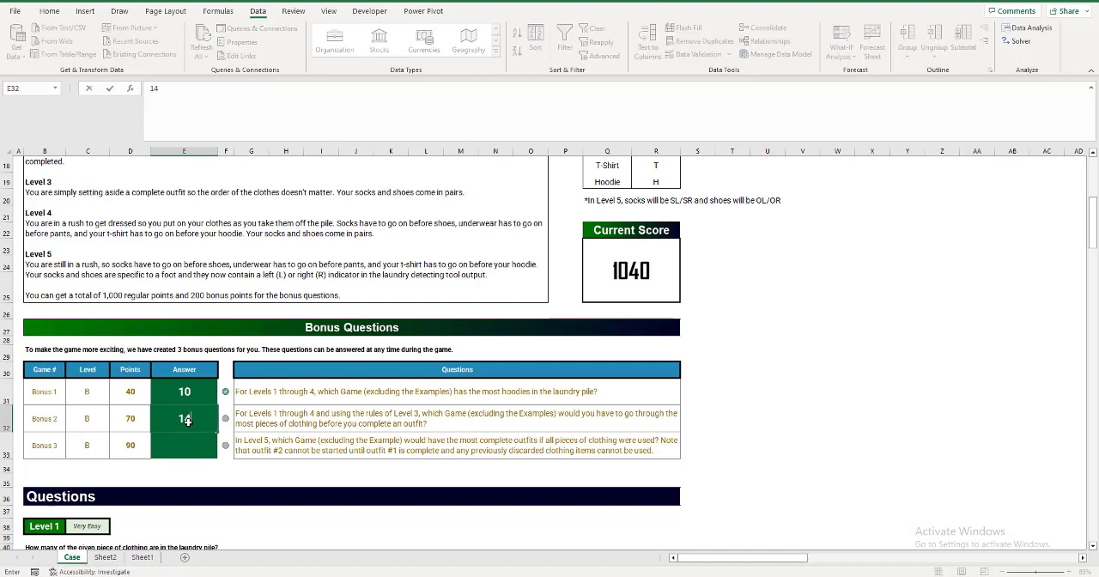
pyautogui.press('Return')
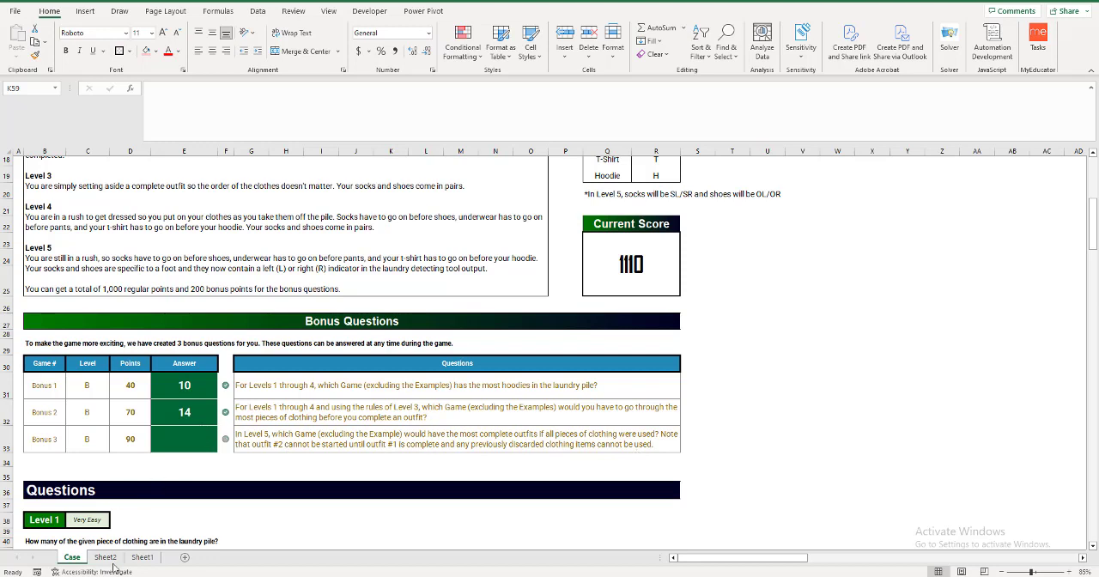
# Copy the Level 5 clothing codes, substitute letters and FIND formulas from E1:G8 on Sheet1 to the block starting at N7.
pyautogui.click(143, 557)
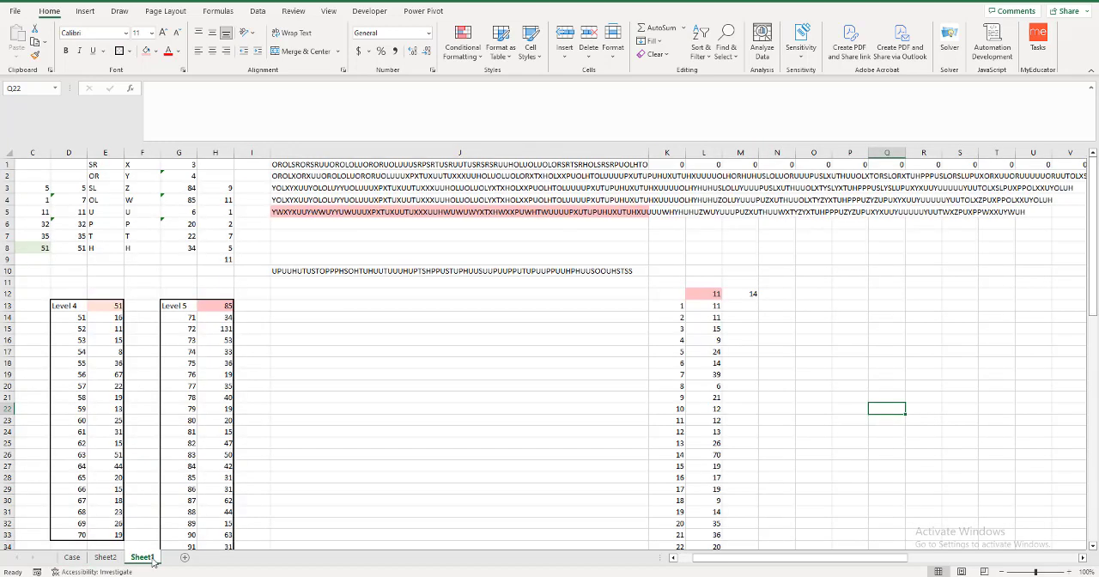
pyautogui.click(386, 211)
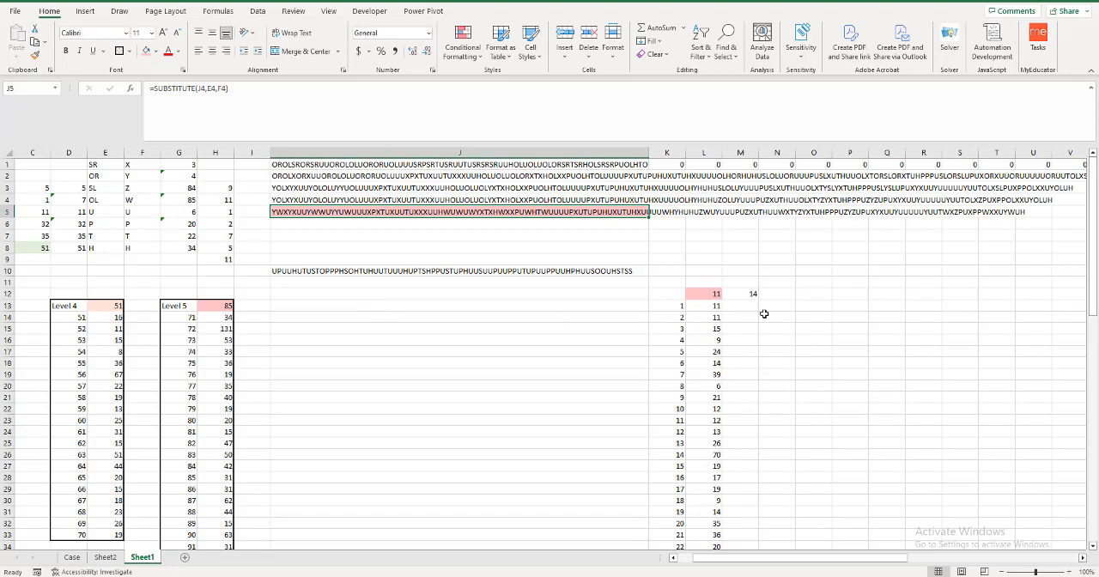
pyautogui.click(815, 293)
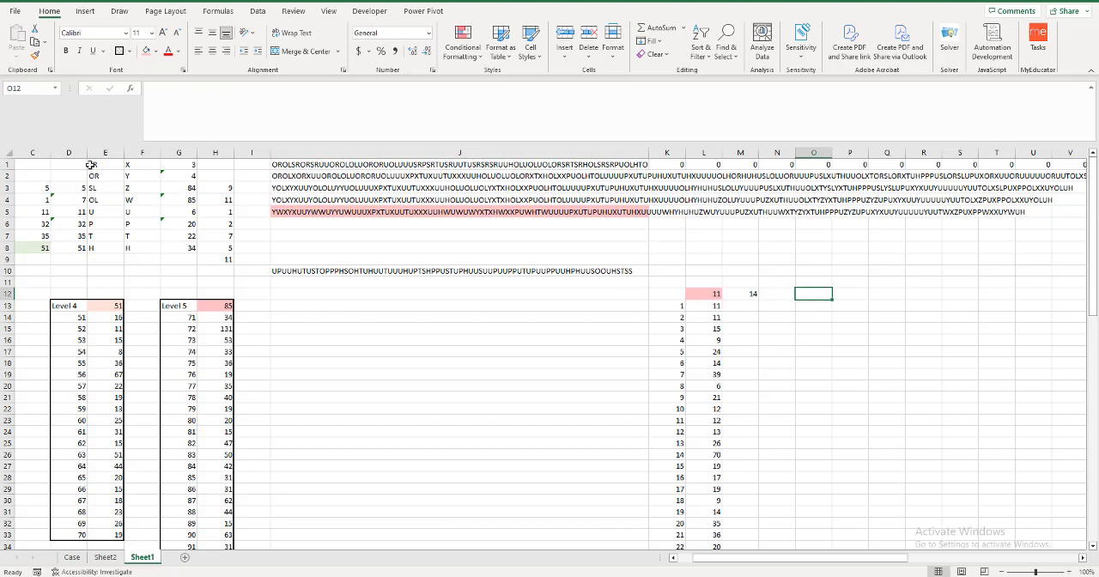
pyautogui.moveTo(90, 165); pyautogui.dragTo(169, 248)
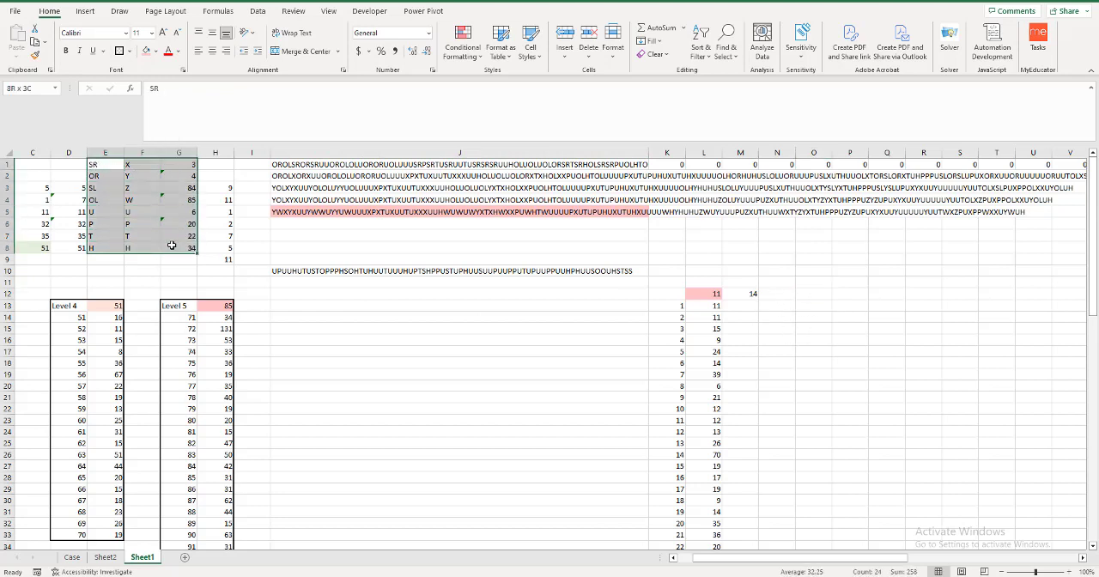
pyautogui.hotkey('ctrl', 'c')
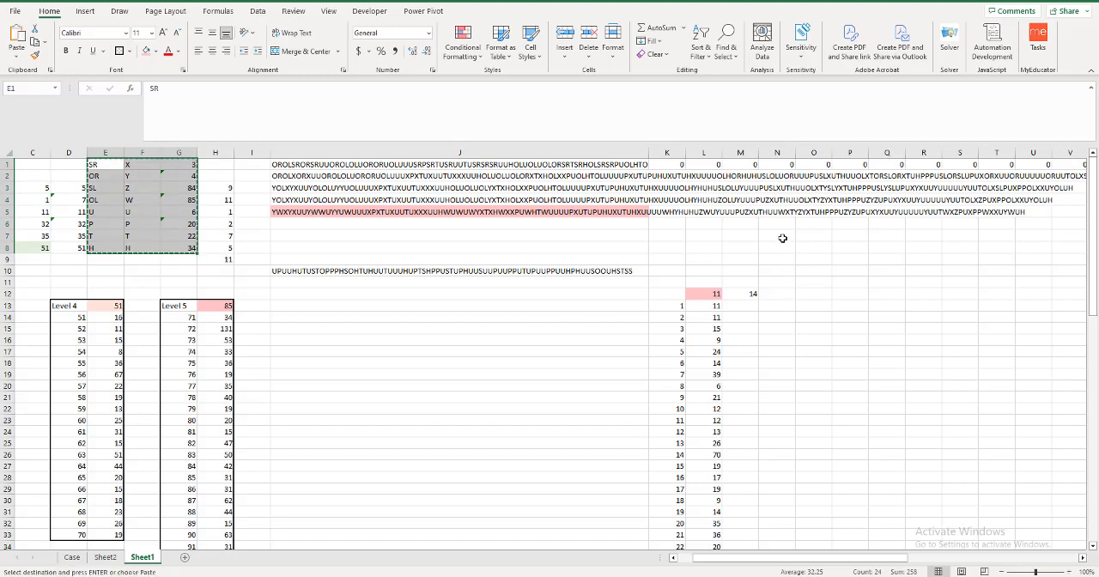
pyautogui.click(787, 239)
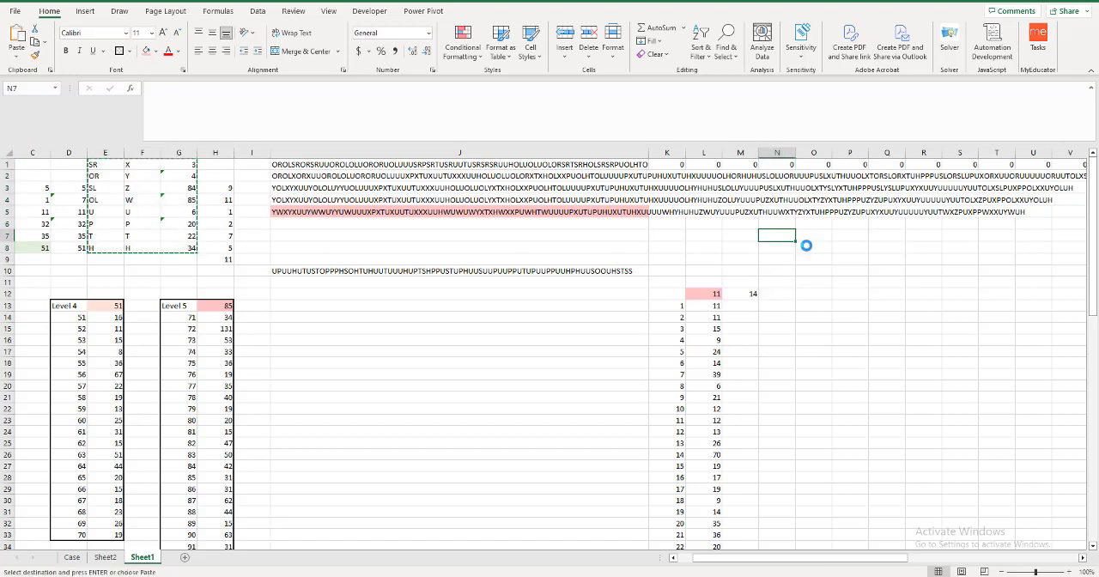
pyautogui.hotkey('ctrl', 'v')
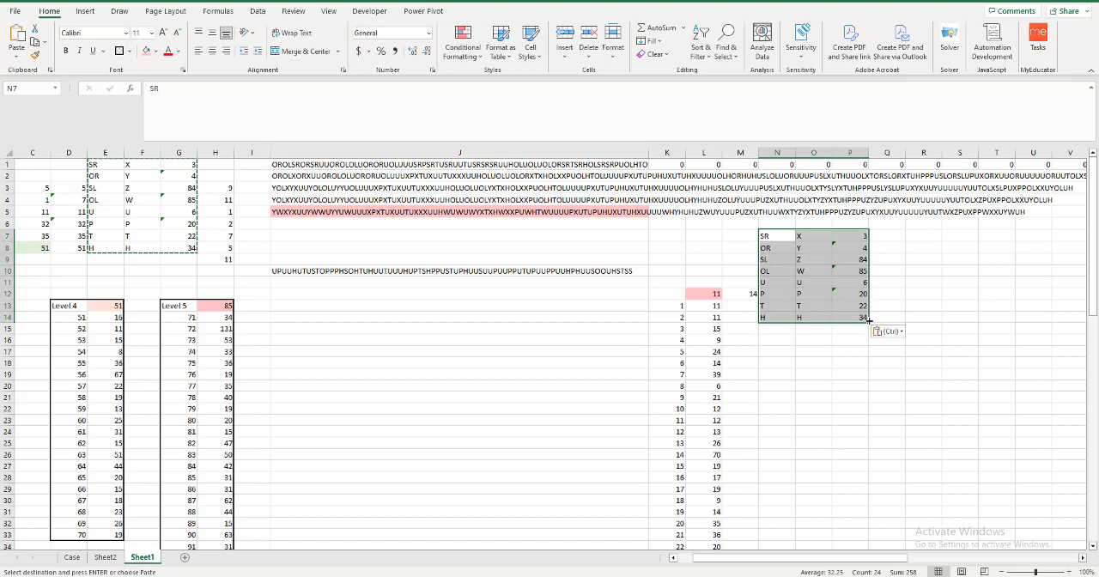
pyautogui.click(858, 238)
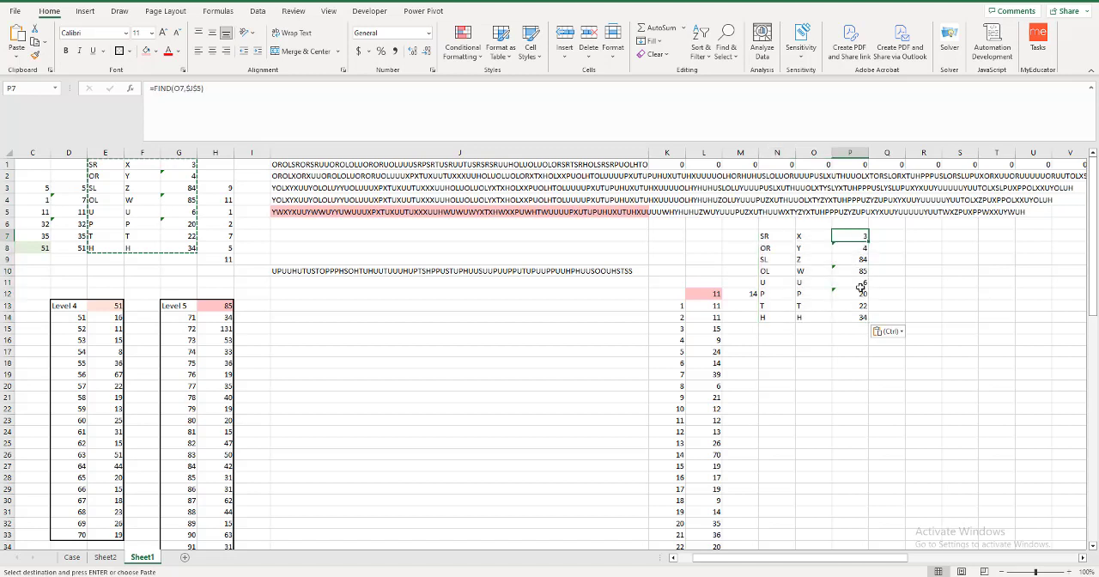
# Calculate the highest position in P15 with =MAX(P7:P14) and enter 1 beside it in O15 as the outfit number.
pyautogui.click(849, 330)
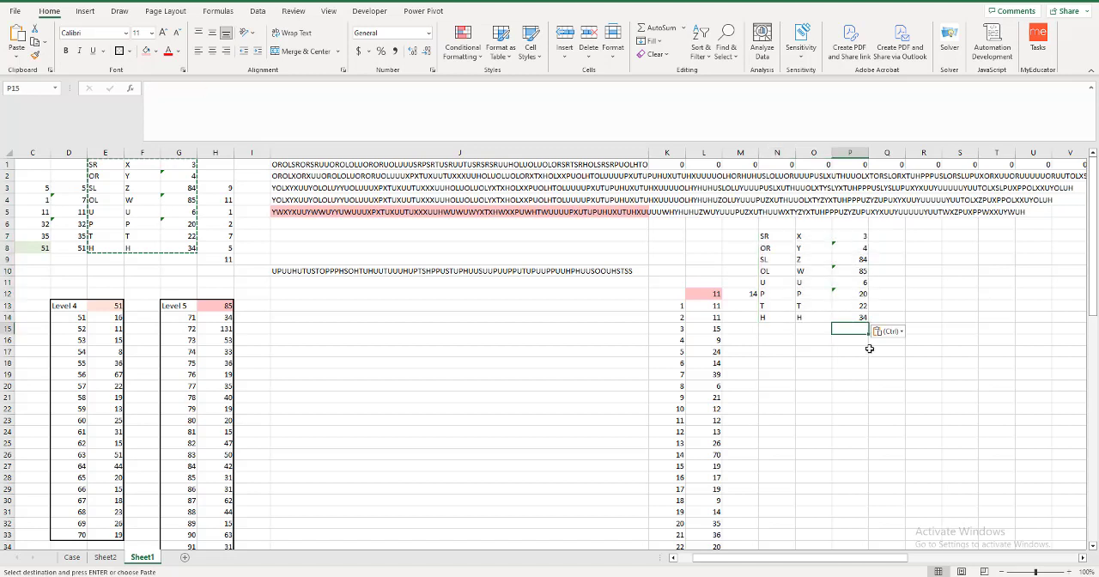
pyautogui.write('=max')
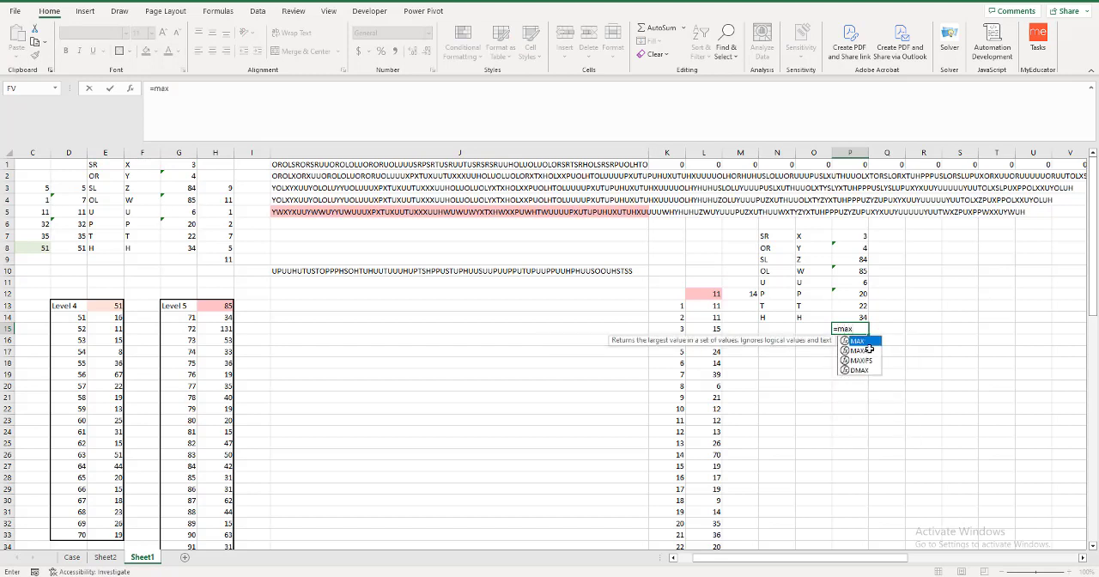
pyautogui.press('Tab')
pyautogui.moveTo(852, 237); pyautogui.dragTo(848, 315)
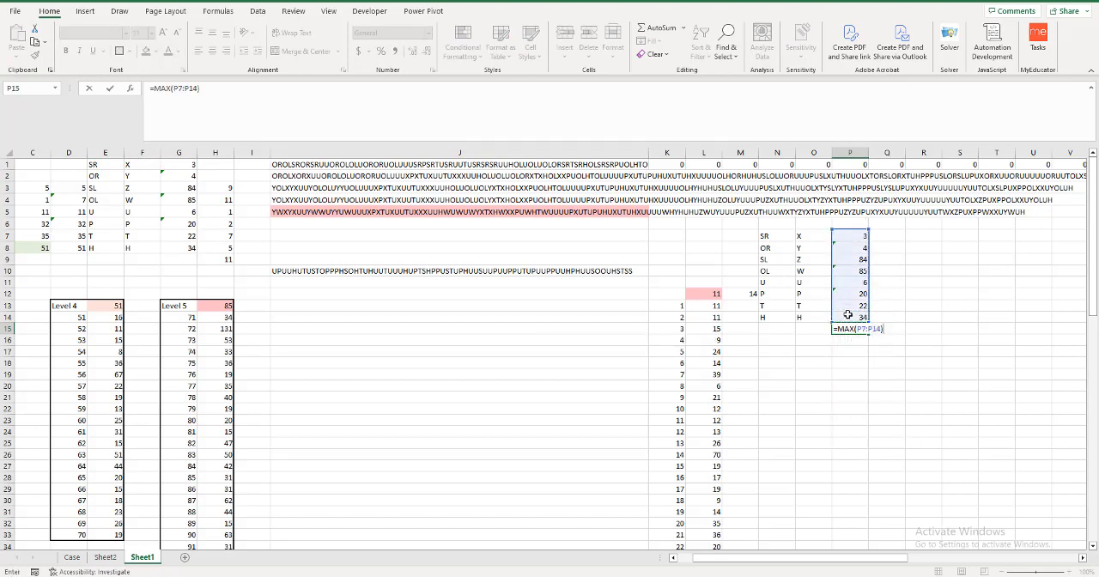
pyautogui.press('Return')
pyautogui.click(848, 329)
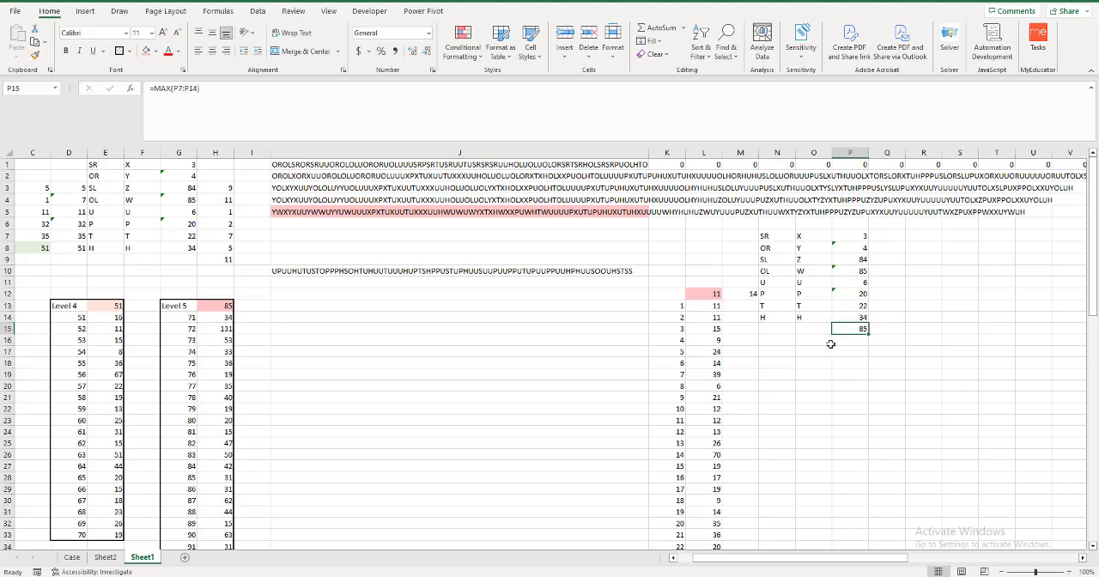
pyautogui.click(807, 329)
pyautogui.write('1')
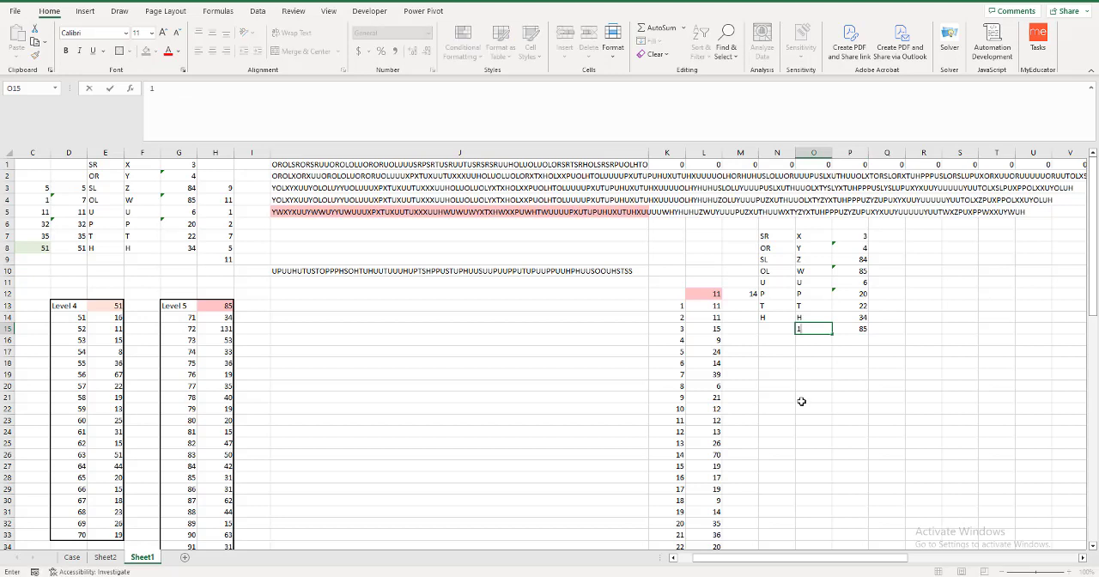
pyautogui.press('Left')
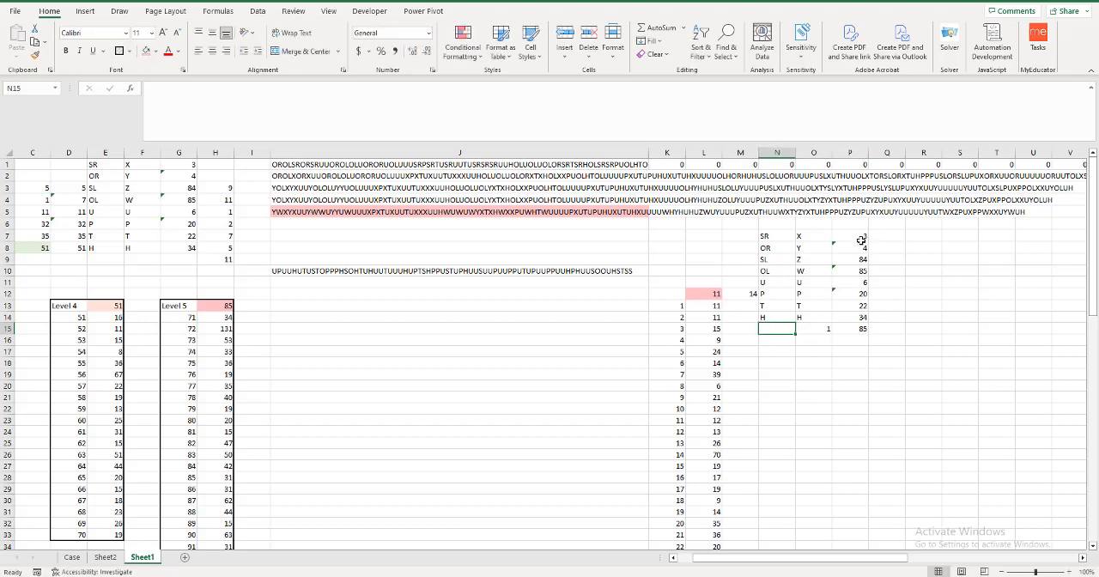
# Enter a FIND formula in Q7 that looks for $O7 in $J$5, starting from the first outfit's maximum position in P15.
pyautogui.click(860, 236)
pyautogui.moveTo(860, 237); pyautogui.dragTo(856, 320)
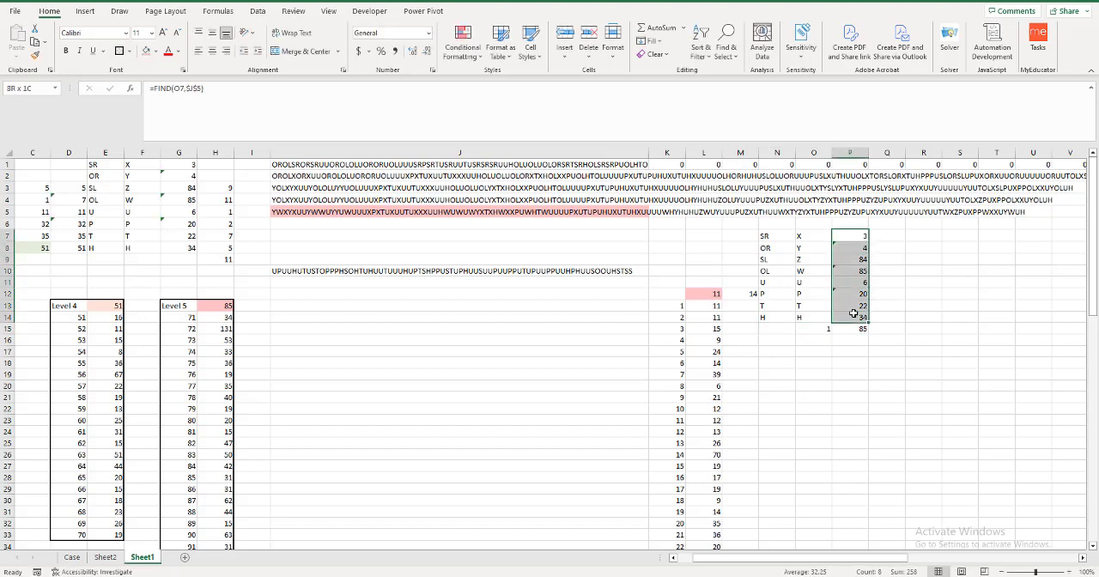
pyautogui.click(848, 235)
pyautogui.click(876, 237)
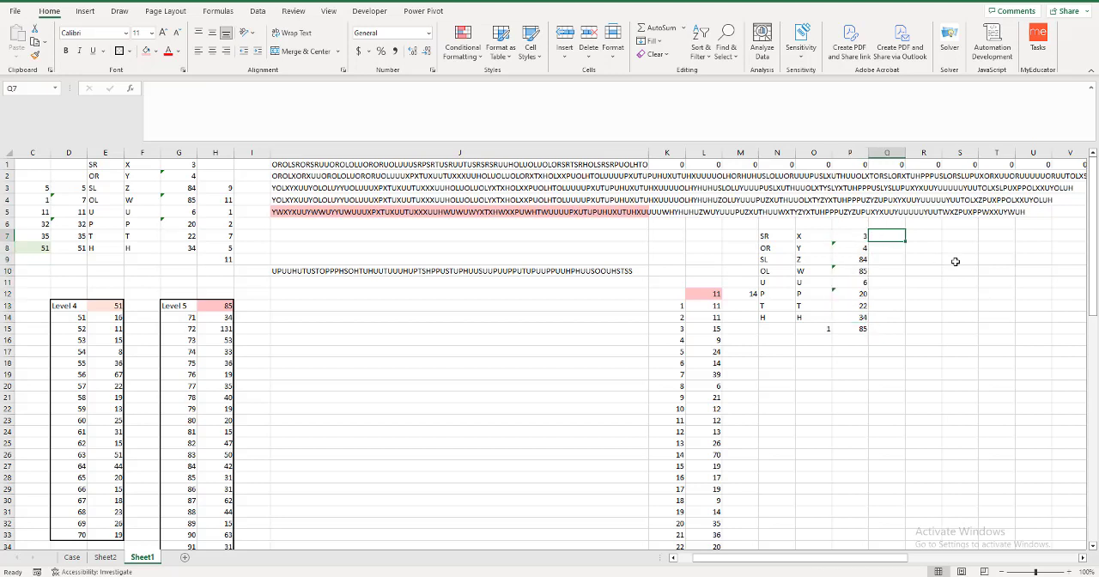
pyautogui.write('=FIND(')
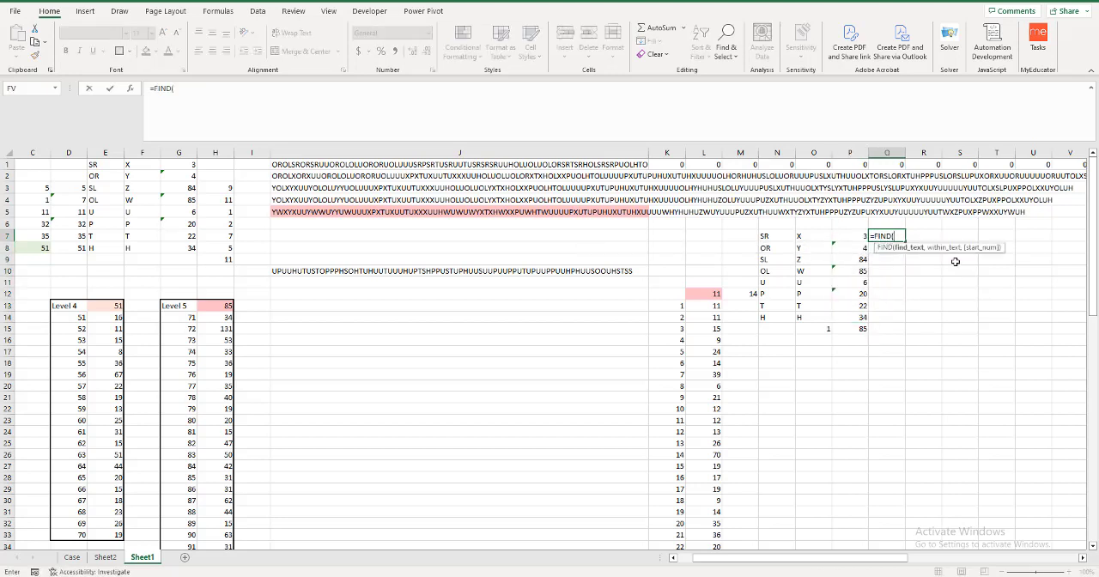
pyautogui.click(813, 232)
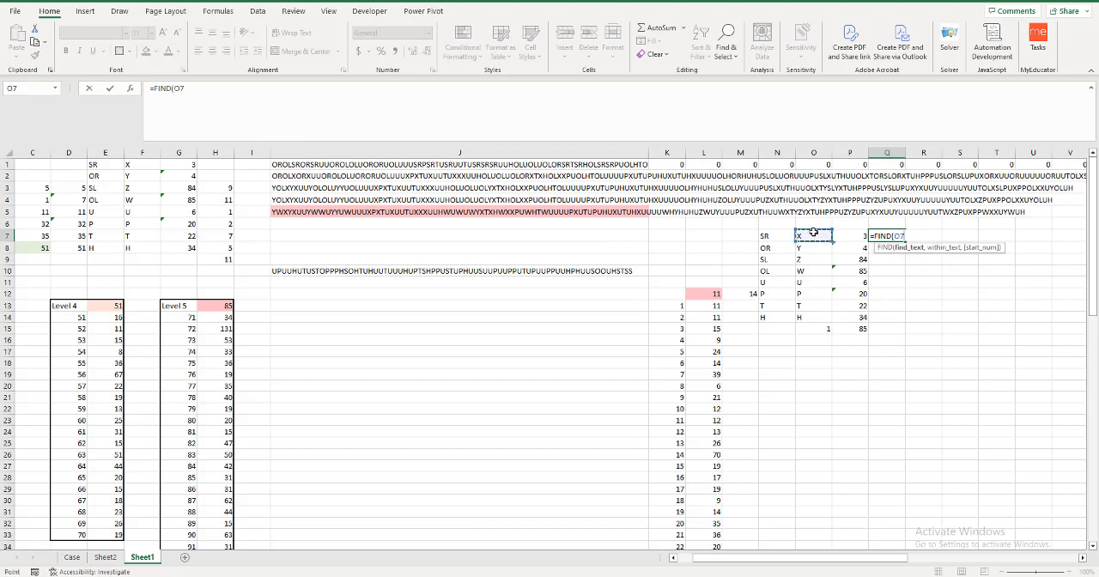
pyautogui.press('F4')
pyautogui.press('F4')
pyautogui.write(',')
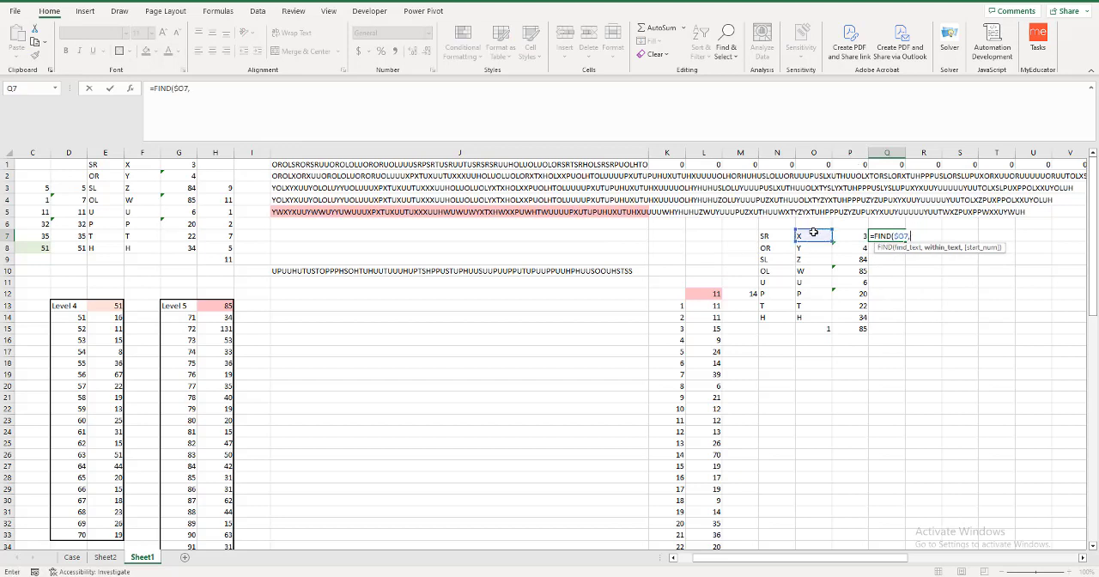
pyautogui.click(499, 212)
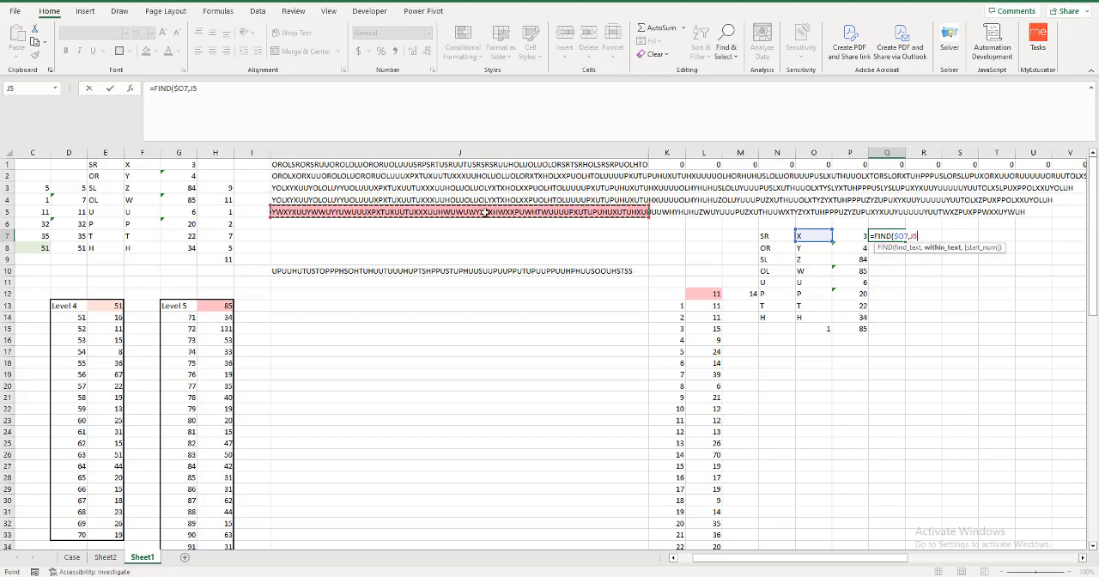
pyautogui.press('F4')
pyautogui.write(',')
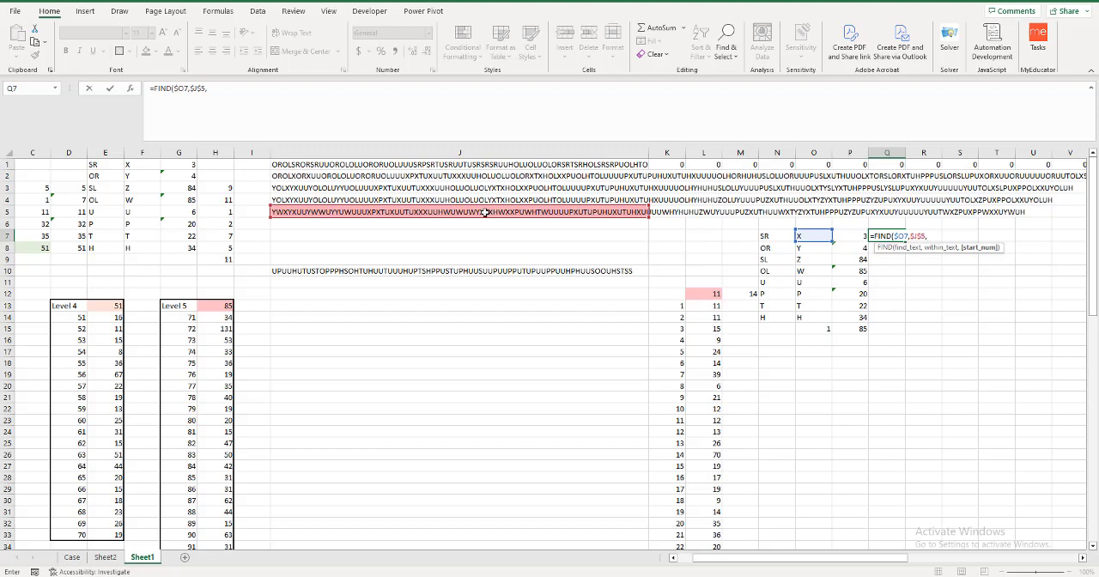
pyautogui.click(856, 329)
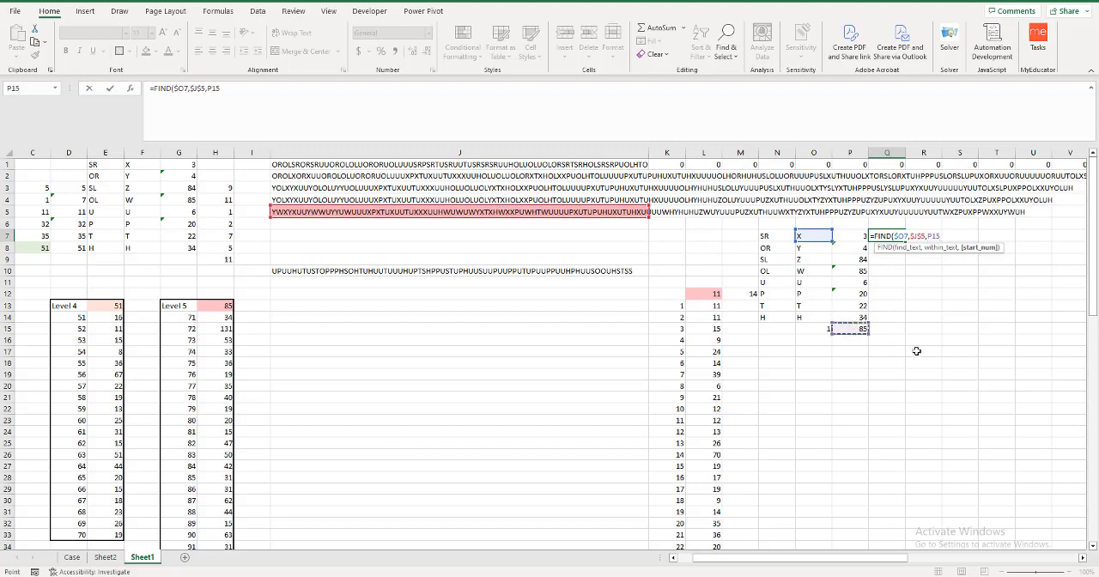
pyautogui.press('F4')
pyautogui.press('F4')
pyautogui.press('Return')
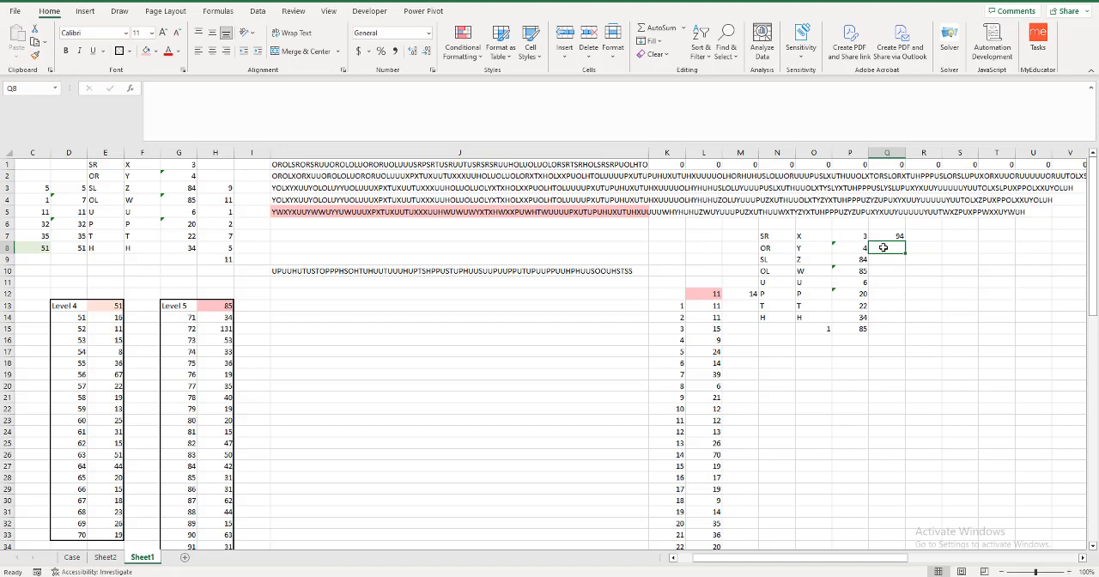
# Enter =FIND($O8,$J$5,Q7) in Q8 to locate the second outfit's OR item after its SR item.
pyautogui.click(850, 249)
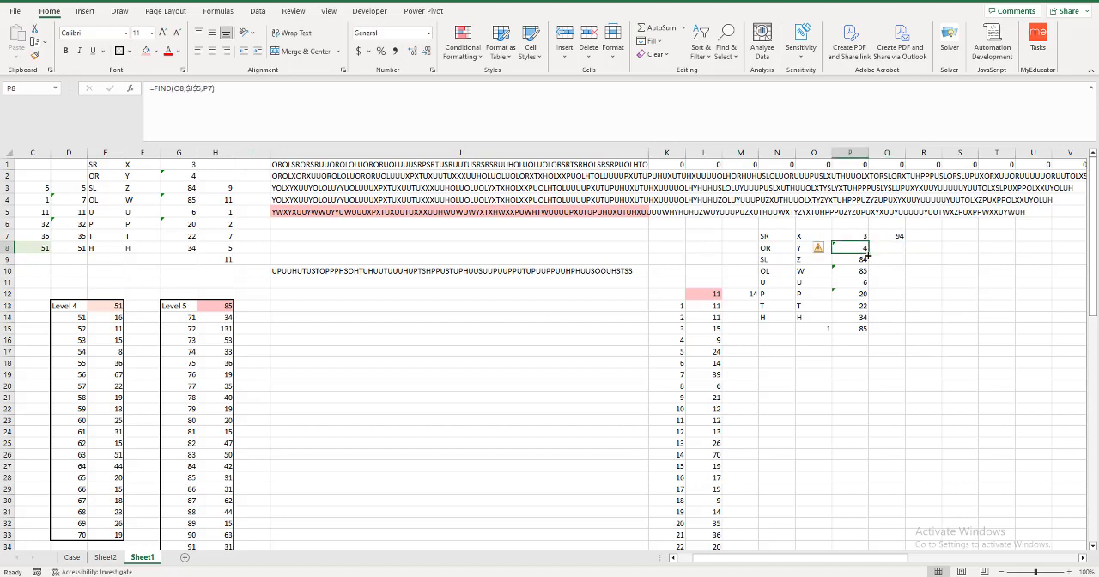
pyautogui.moveTo(869, 254); pyautogui.dragTo(892, 249)
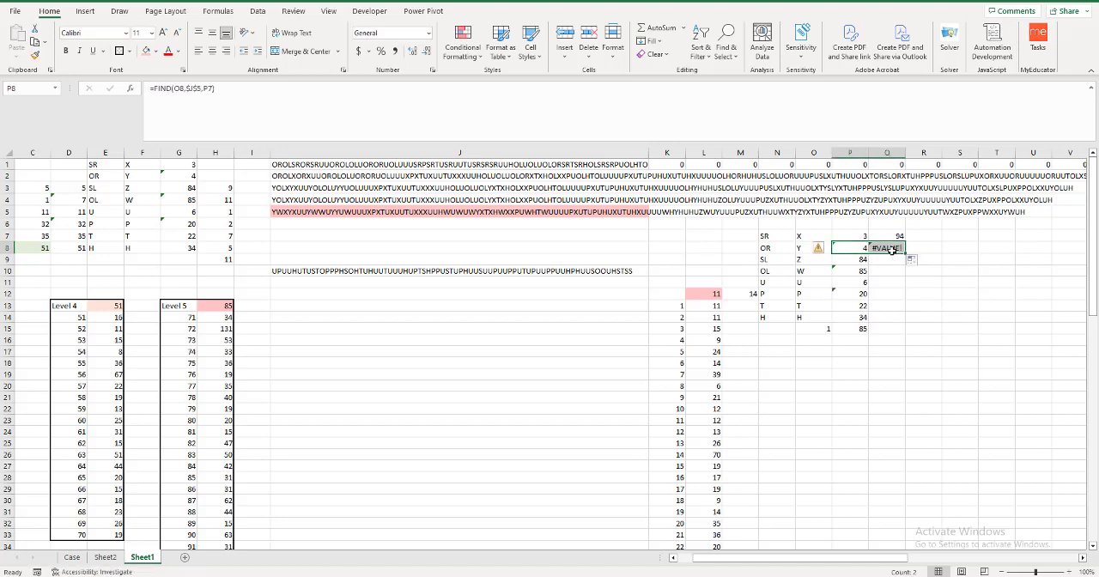
pyautogui.click(891, 249)
pyautogui.write('=FIND(')
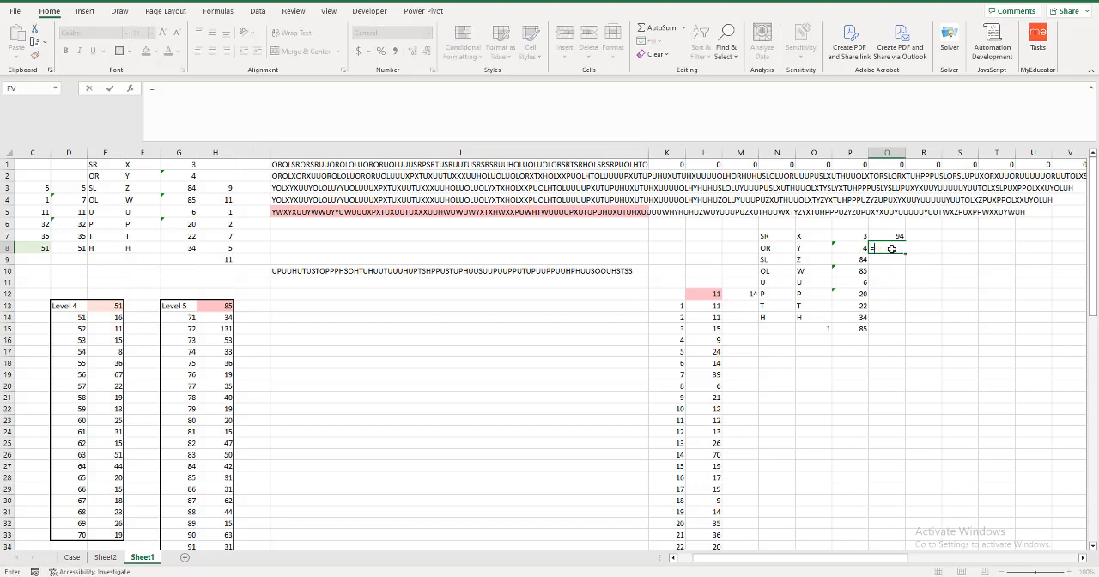
pyautogui.click(799, 248)
pyautogui.press('F4')
pyautogui.press('F4')
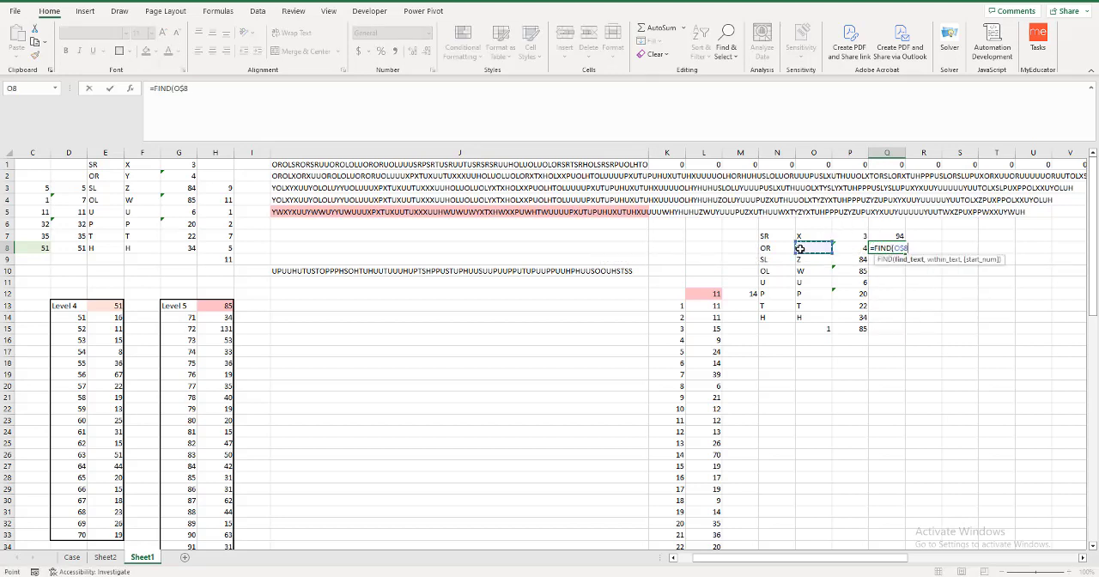
pyautogui.write(',')
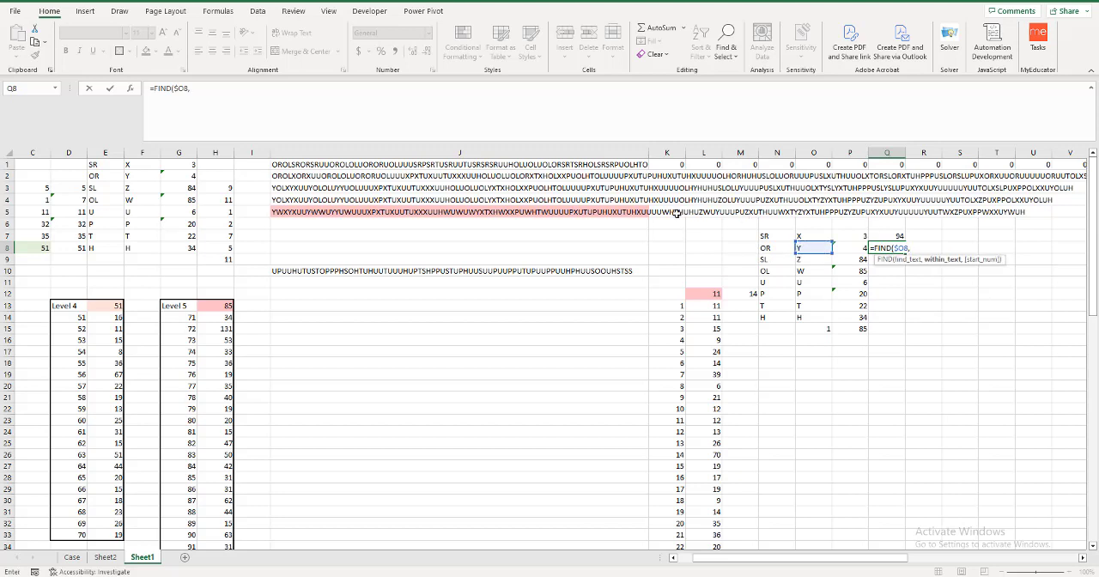
pyautogui.click(561, 211)
pyautogui.press('F4')
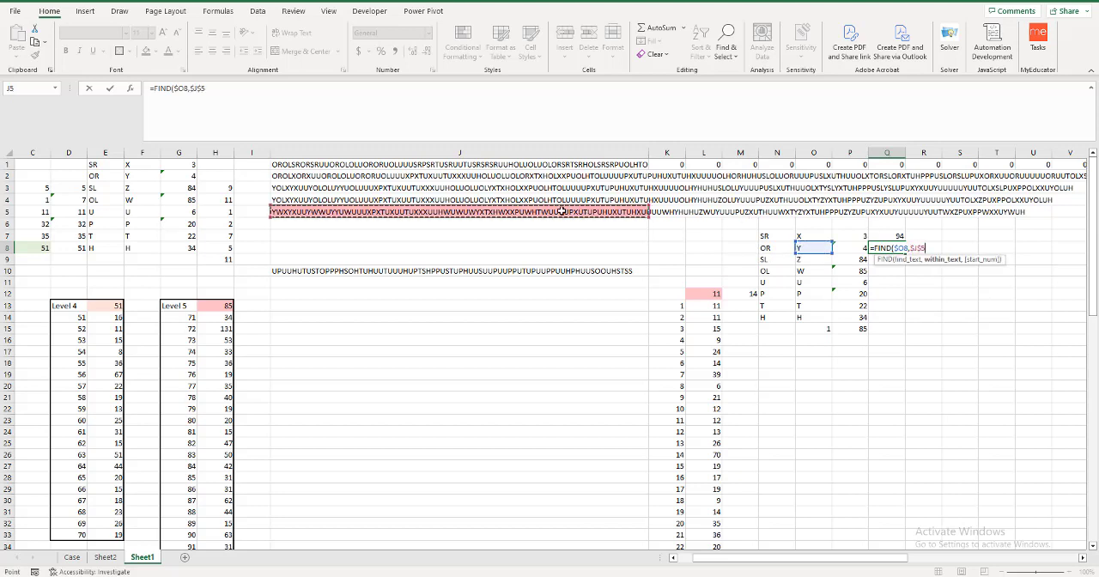
pyautogui.write(',')
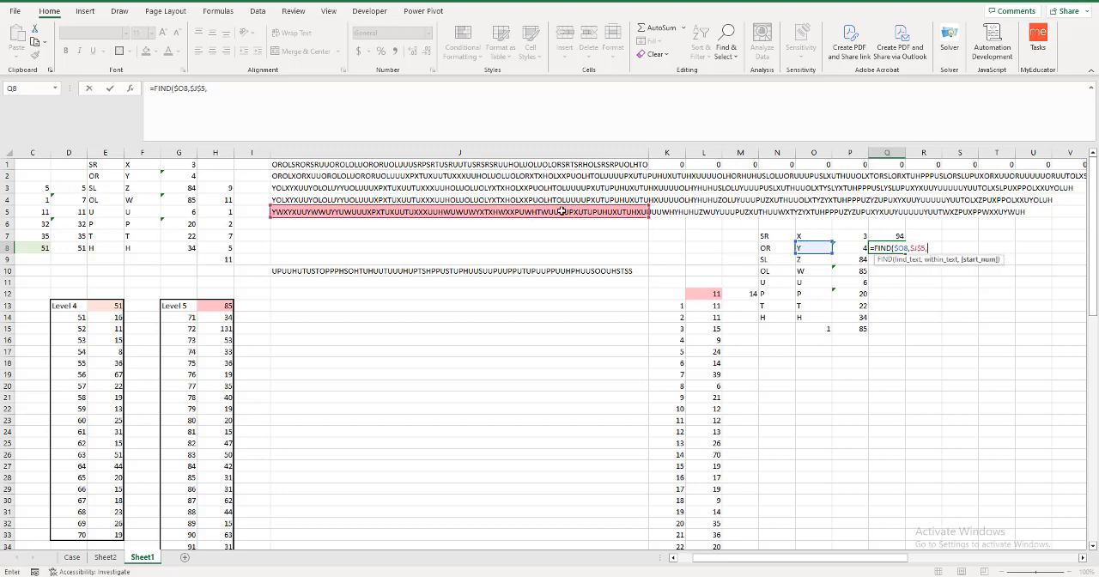
pyautogui.click(884, 237)
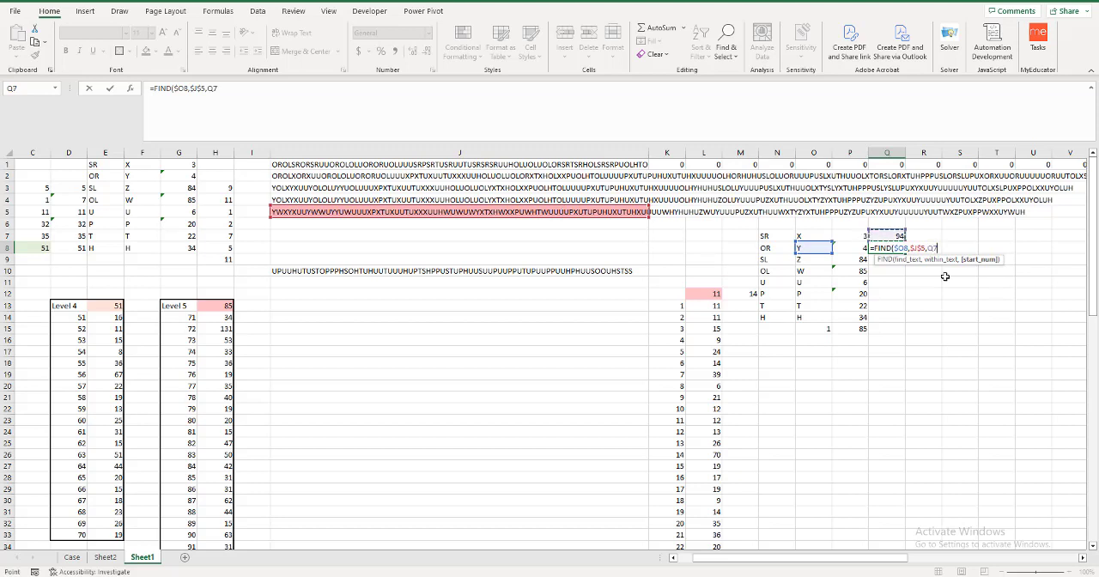
pyautogui.press('Return')
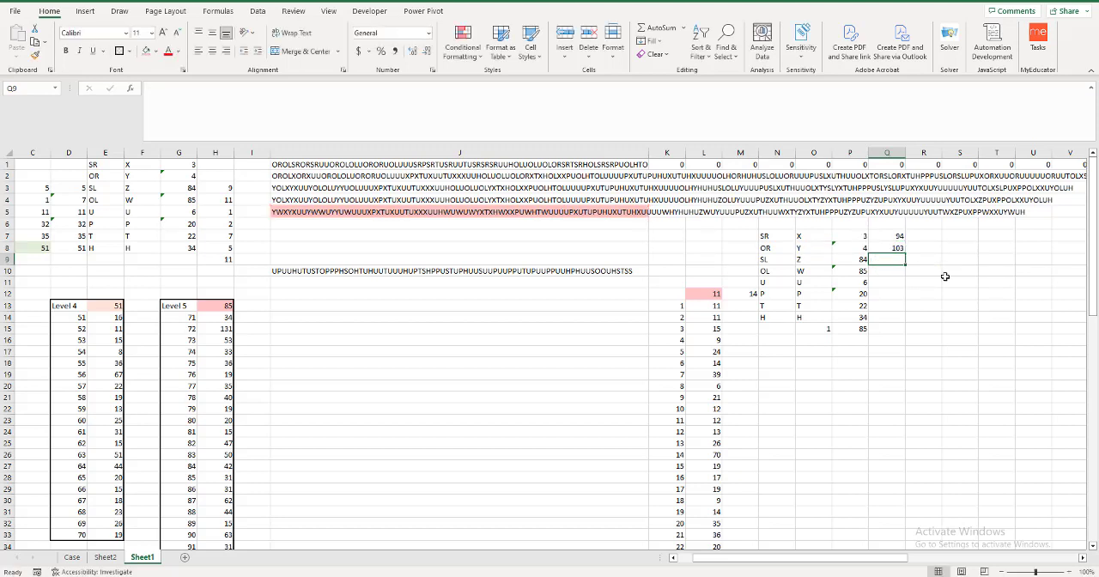
# Copy the pair of FIND formulas in Q7:Q8 down through Q14 to locate the second outfit's remaining items.
pyautogui.moveTo(893, 237); pyautogui.dragTo(887, 246)
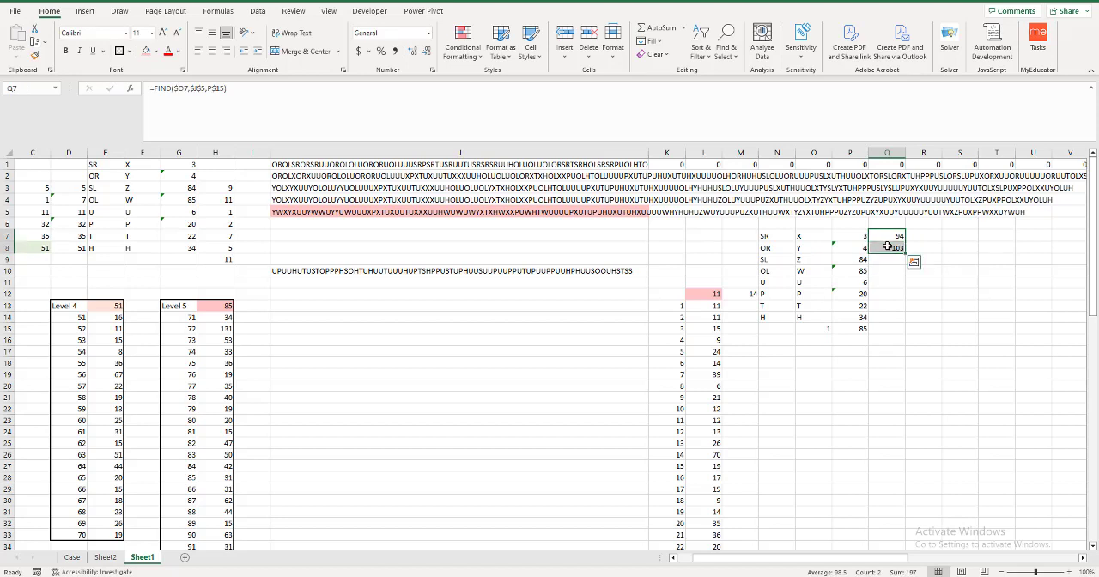
pyautogui.hotkey('ctrl', 'c')
pyautogui.click(887, 259)
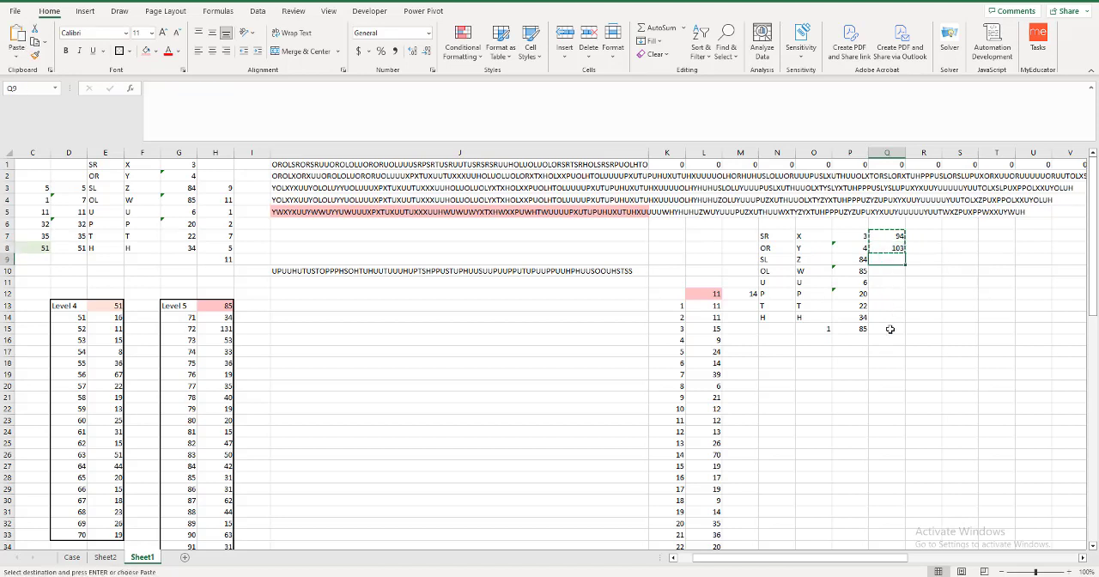
pyautogui.hotkey('ctrl', 'v')
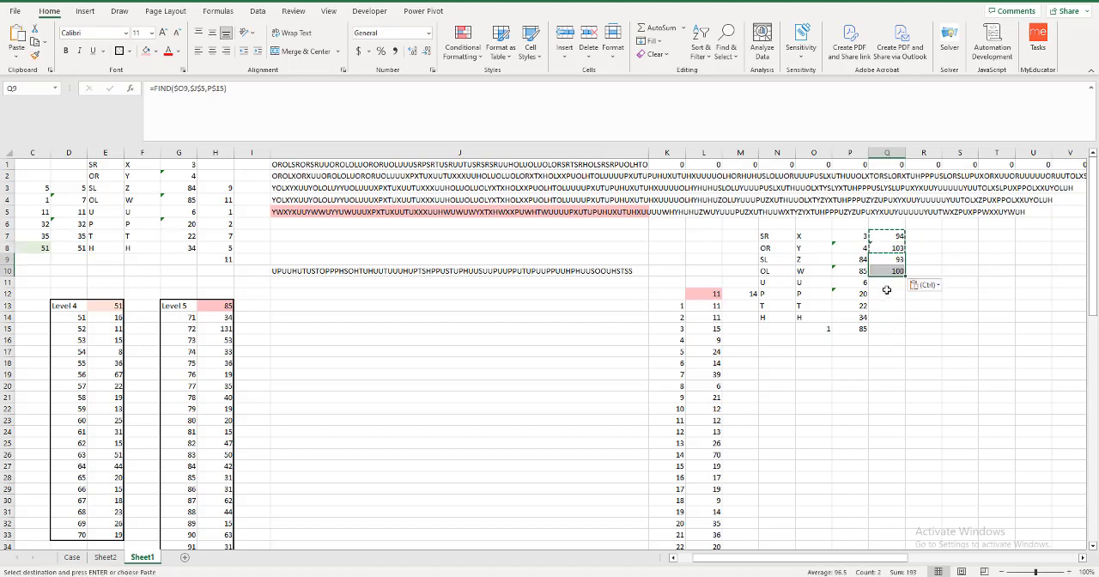
pyautogui.click(887, 283)
pyautogui.hotkey('ctrl', 'v')
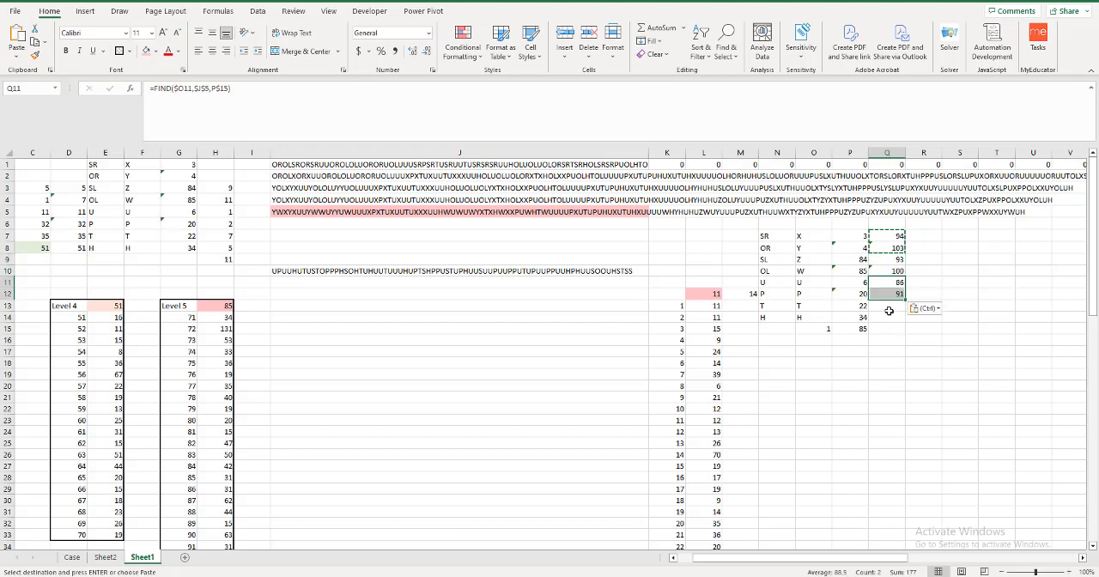
pyautogui.click(888, 305)
pyautogui.hotkey('ctrl', 'v')
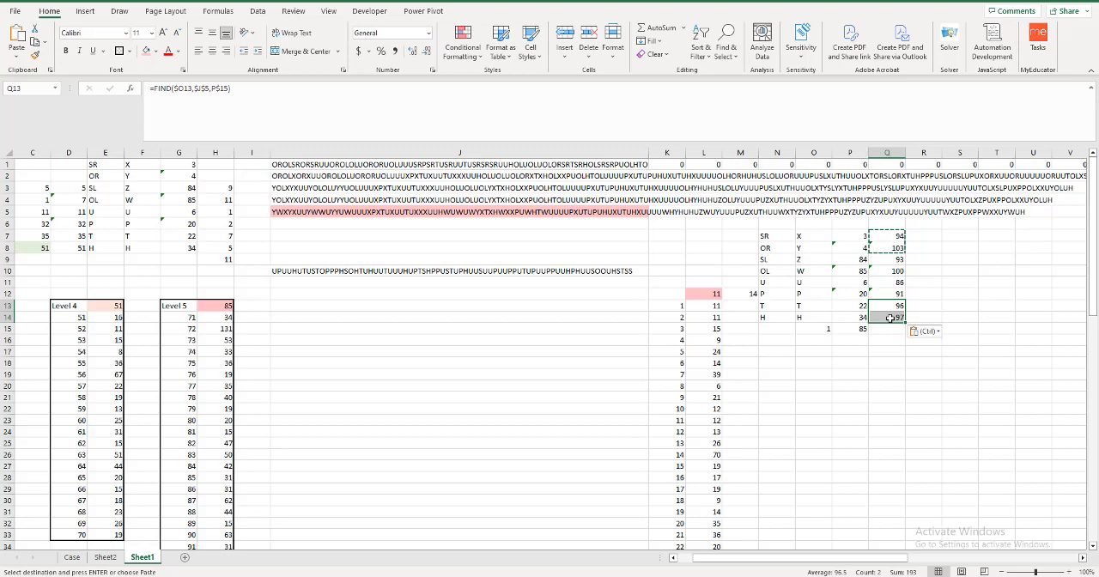
pyautogui.click(890, 330)
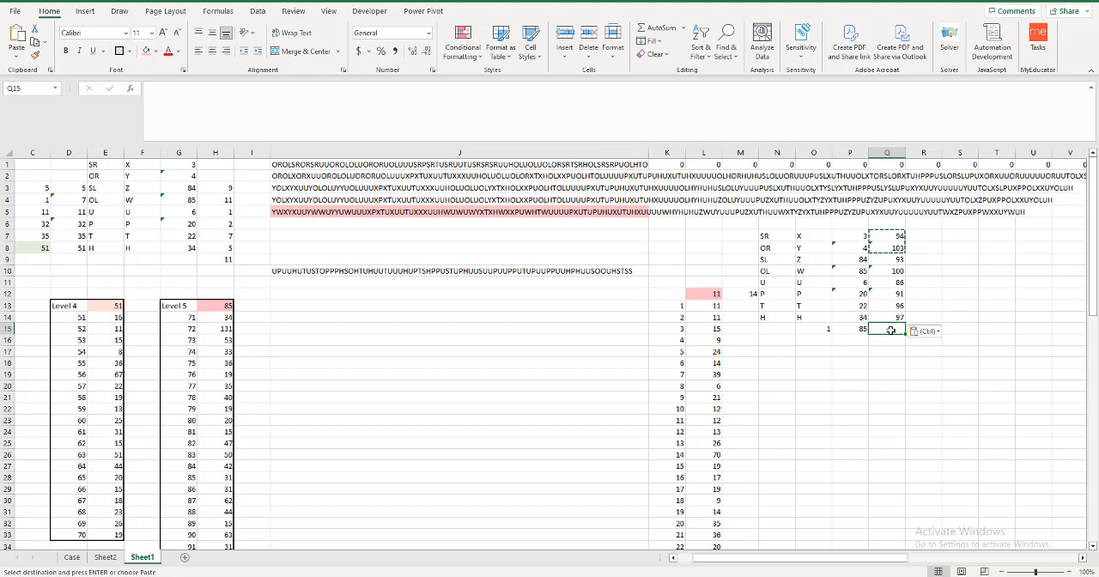
pyautogui.press('Escape')
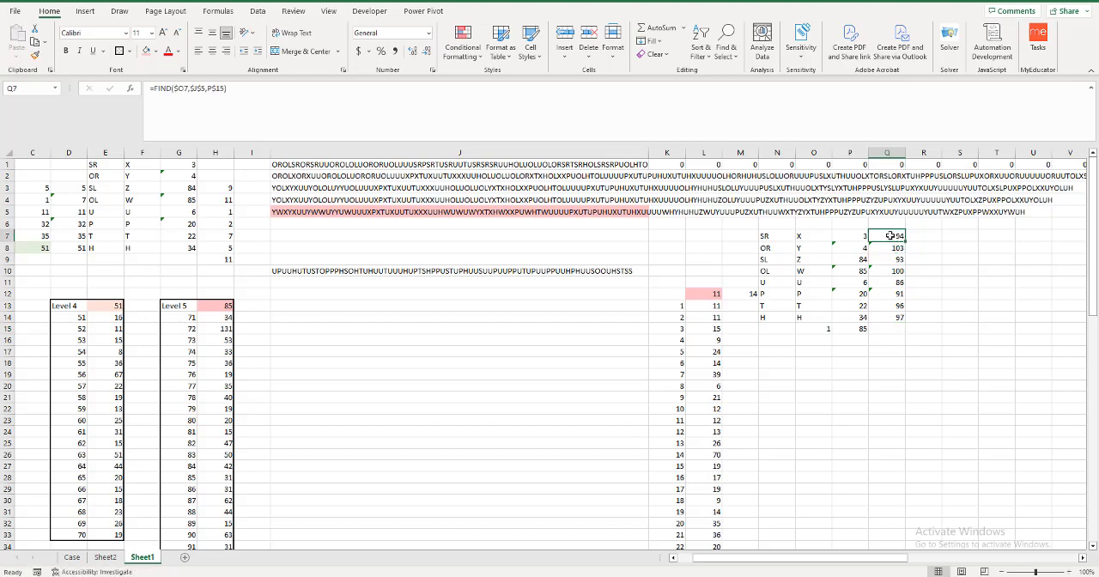
pyautogui.doubleClick(889, 235)
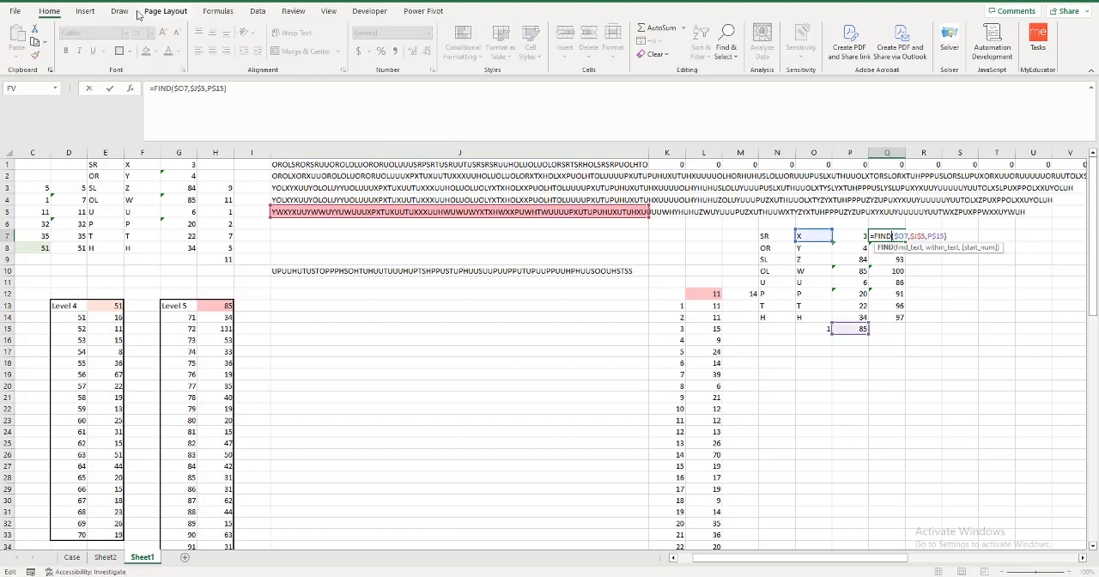
pyautogui.click(154, 88)
pyautogui.write('IFERROR(')
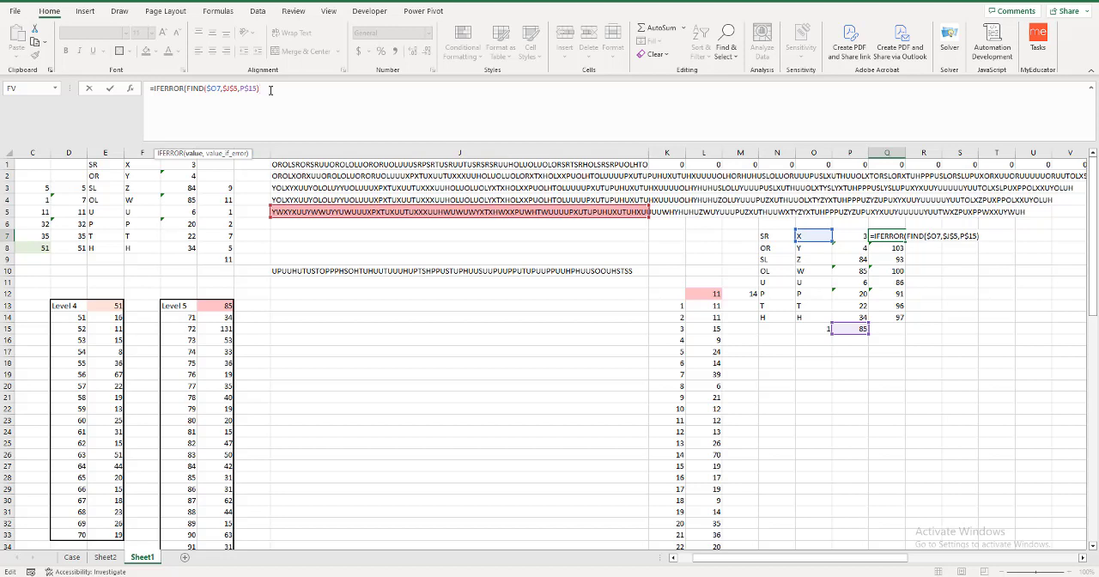
pyautogui.click(184, 88)
pyautogui.press('BackSpace')
pyautogui.press('BackSpace')
pyautogui.press('BackSpace')
pyautogui.press('BackSpace')
pyautogui.press('BackSpace')
pyautogui.press('BackSpace')
pyautogui.press('BackSpace')
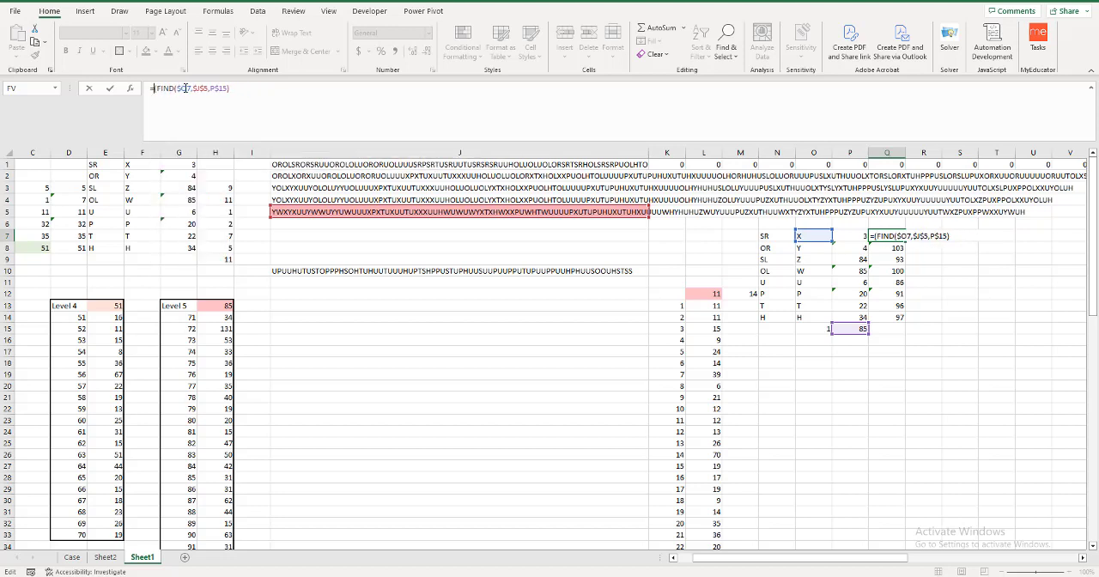
pyautogui.press('Delete')
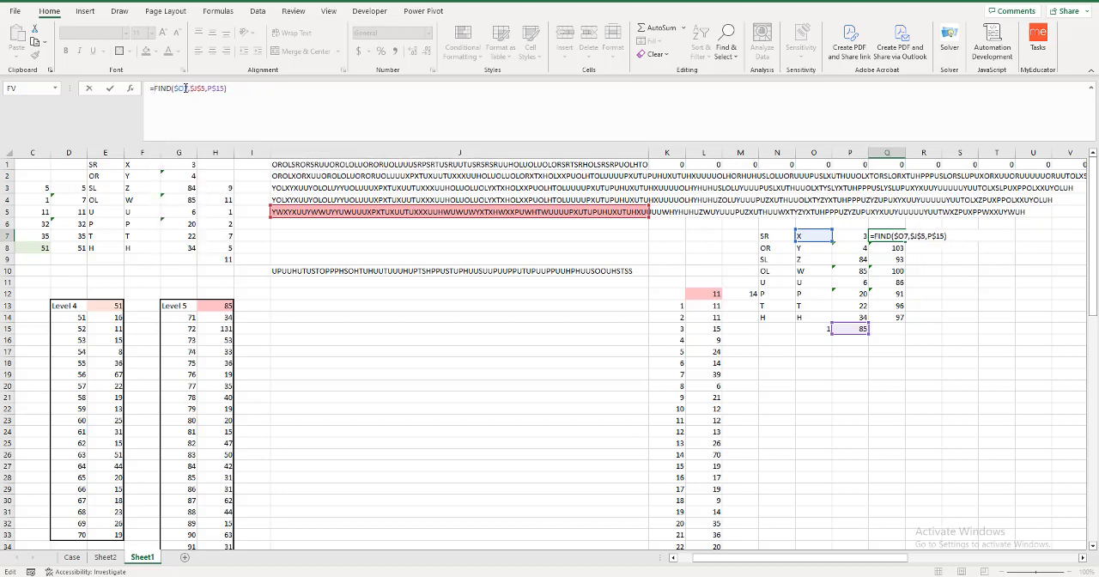
pyautogui.press('Return')
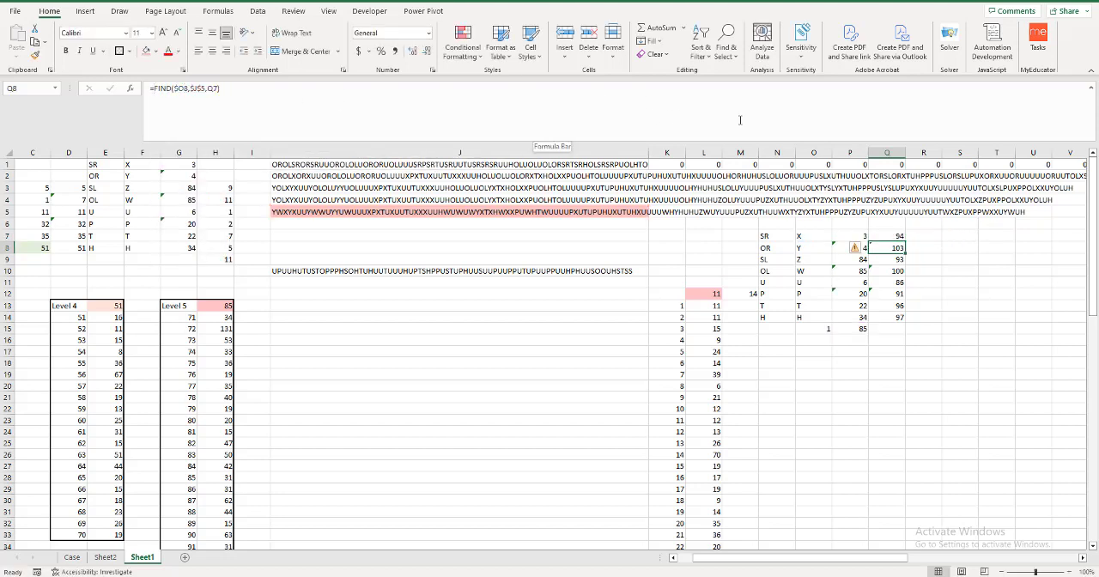
# Extend the MAX formula from P15 across to R15 and the FIND formulas of rows 7 to 14 across to column S.
pyautogui.click(859, 329)
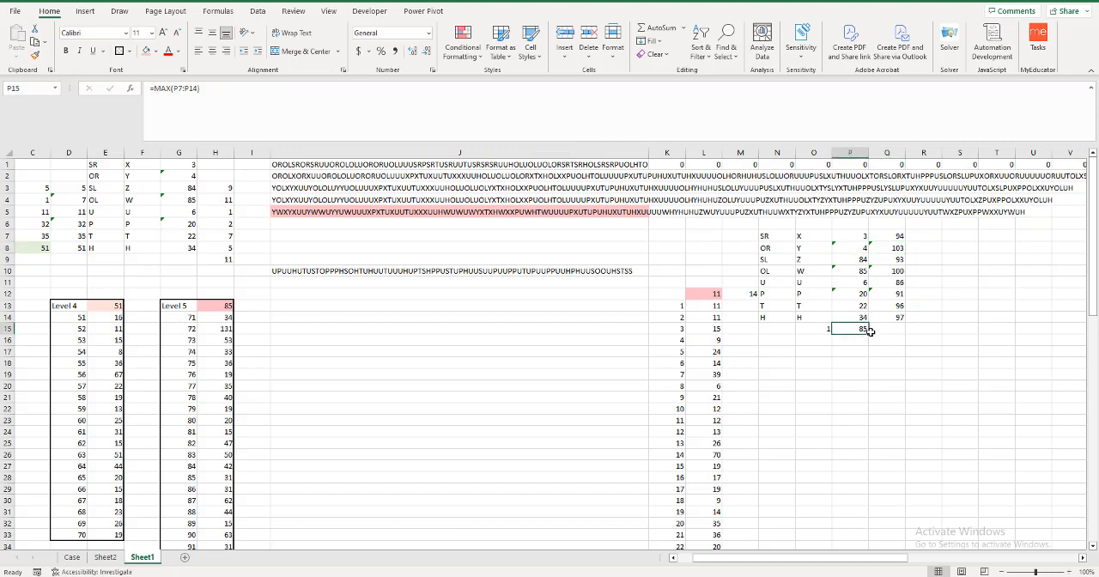
pyautogui.moveTo(869, 332); pyautogui.dragTo(902, 333)
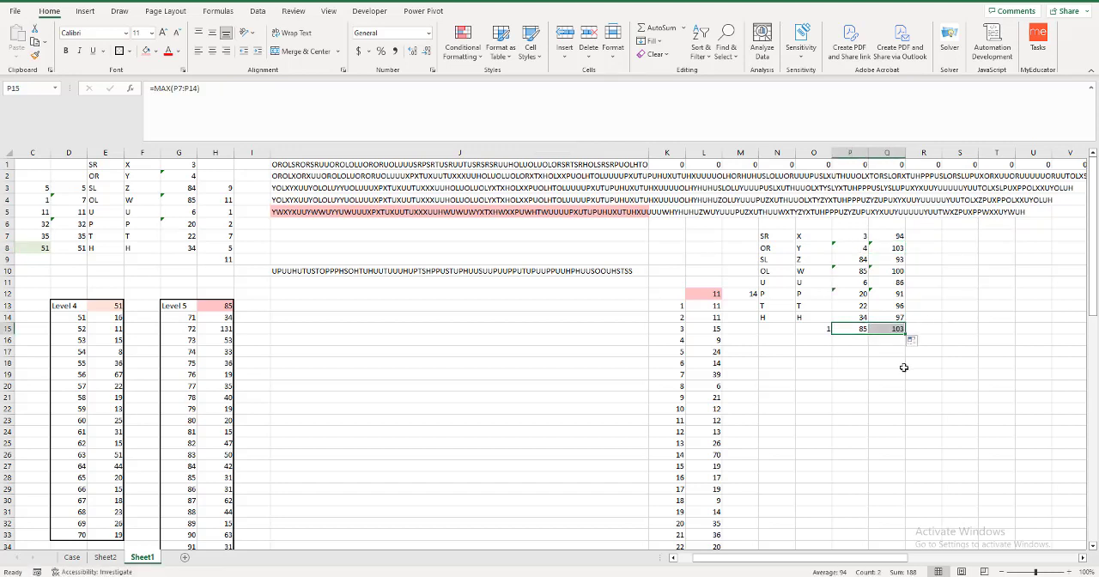
pyautogui.moveTo(887, 237); pyautogui.dragTo(935, 335)
pyautogui.click(900, 331)
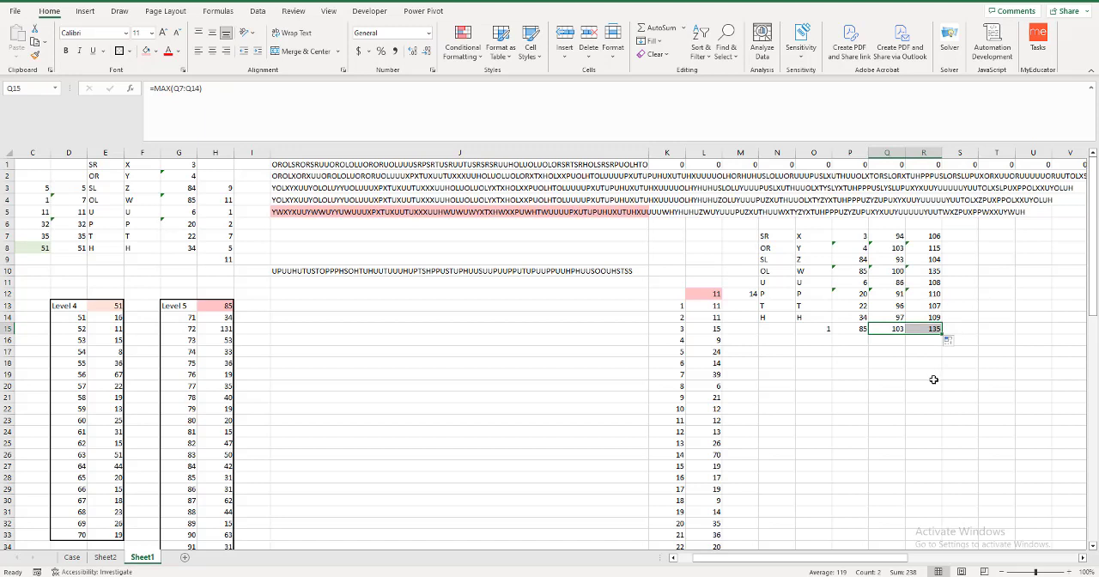
pyautogui.moveTo(931, 235); pyautogui.dragTo(970, 328)
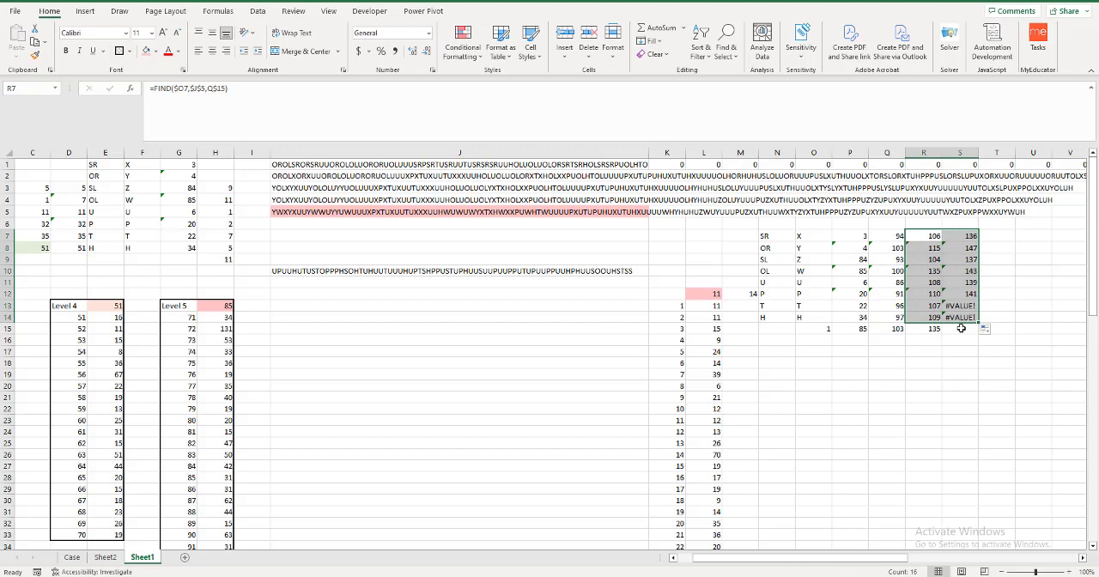
# Change Q15 to =IFERROR(MAX(Q7:Q14),-1) and fill it across to S15.
pyautogui.click(856, 332)
pyautogui.click(880, 330)
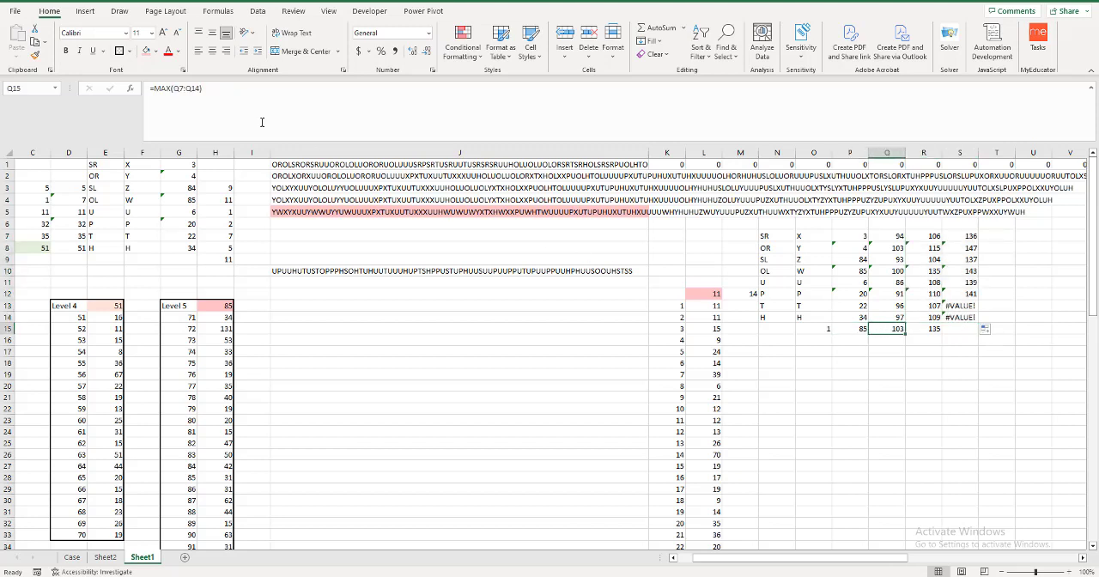
pyautogui.click(197, 122)
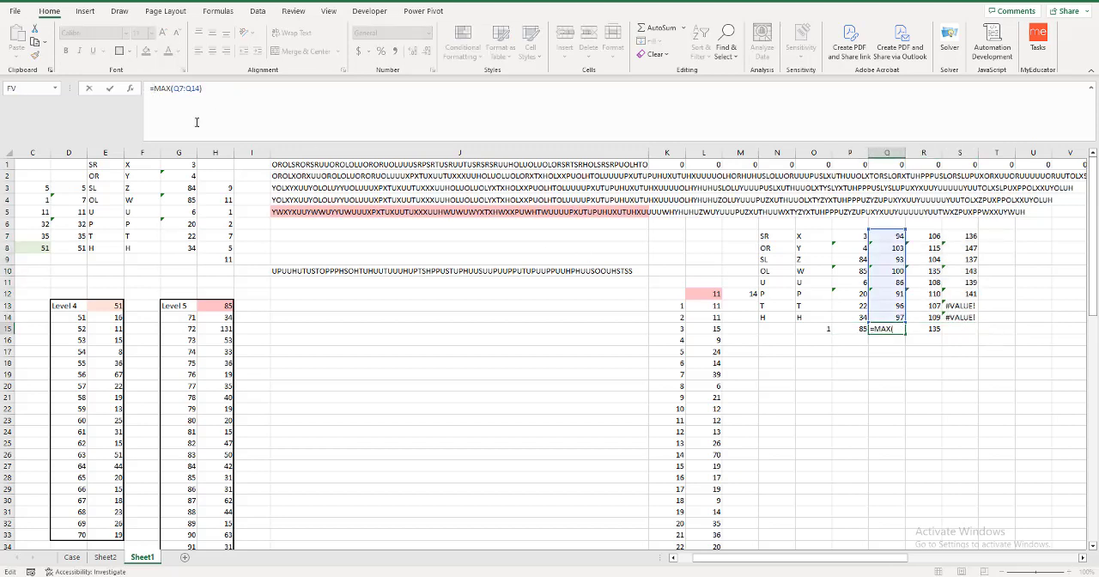
pyautogui.write('iferror')
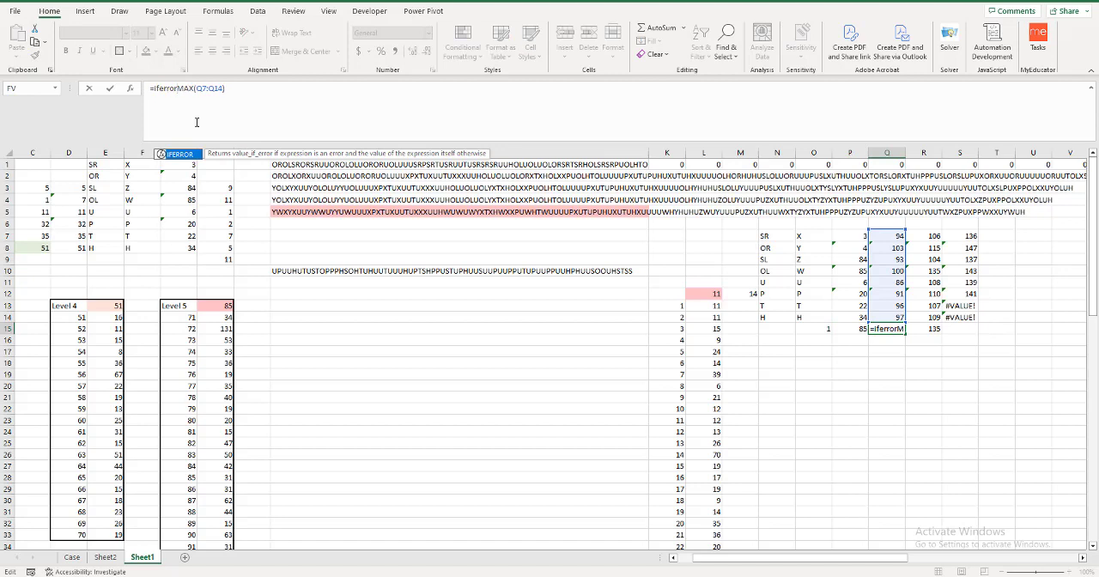
pyautogui.write('(')
pyautogui.click(236, 87)
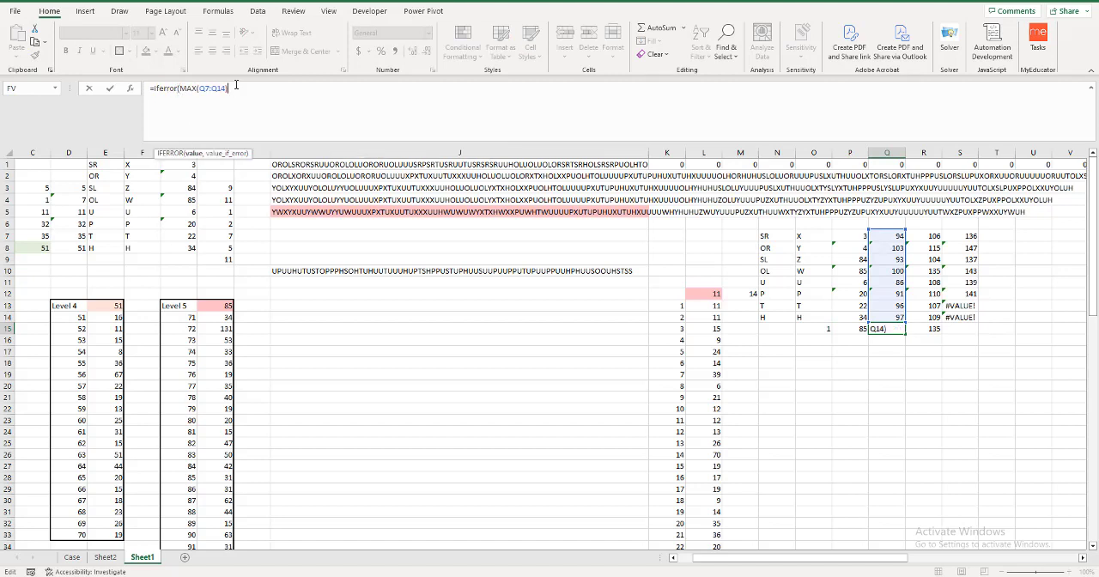
pyautogui.write(',-1)')
pyautogui.press('Return')
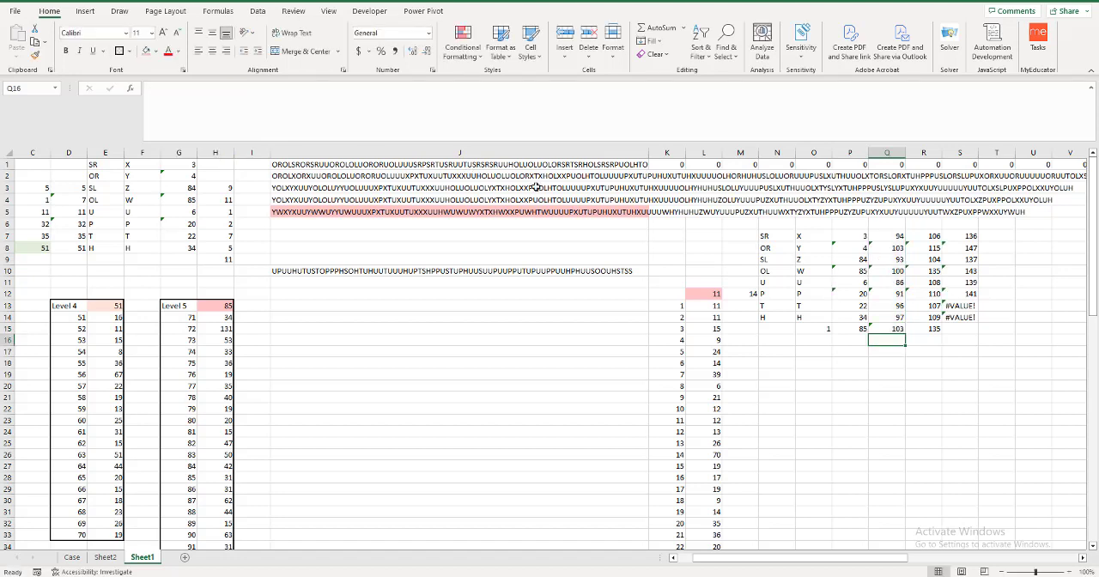
pyautogui.click(890, 329)
pyautogui.moveTo(904, 334); pyautogui.dragTo(979, 336)
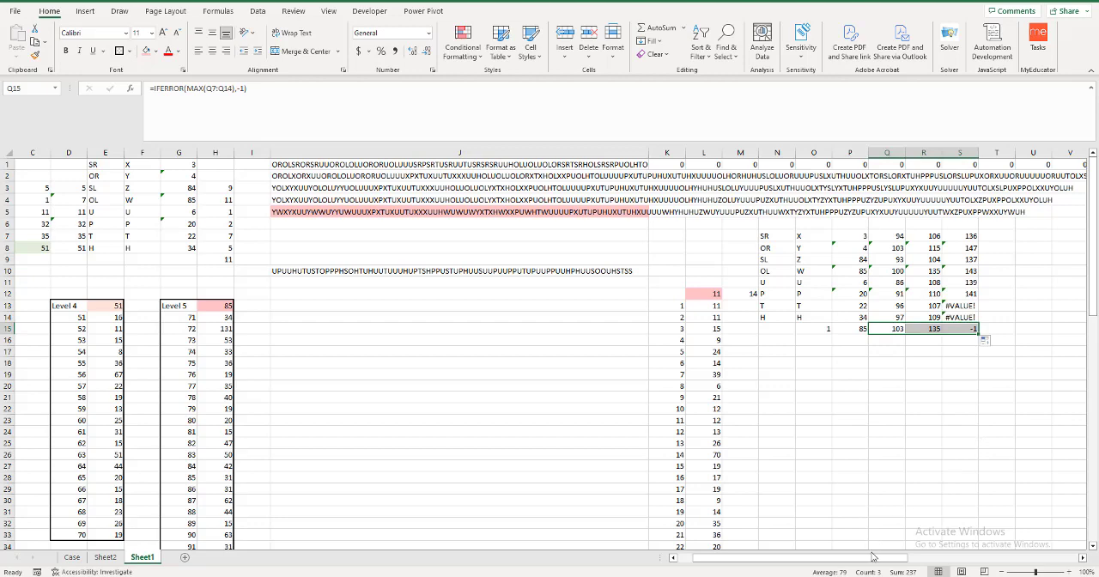
pyautogui.moveTo(820, 558); pyautogui.dragTo(838, 560)
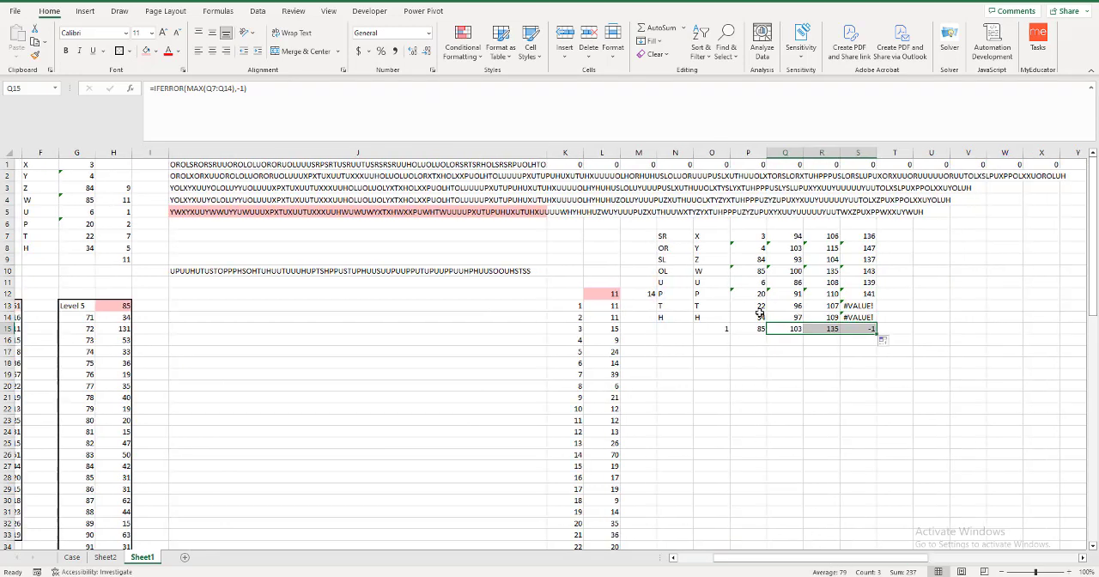
pyautogui.click(714, 341)
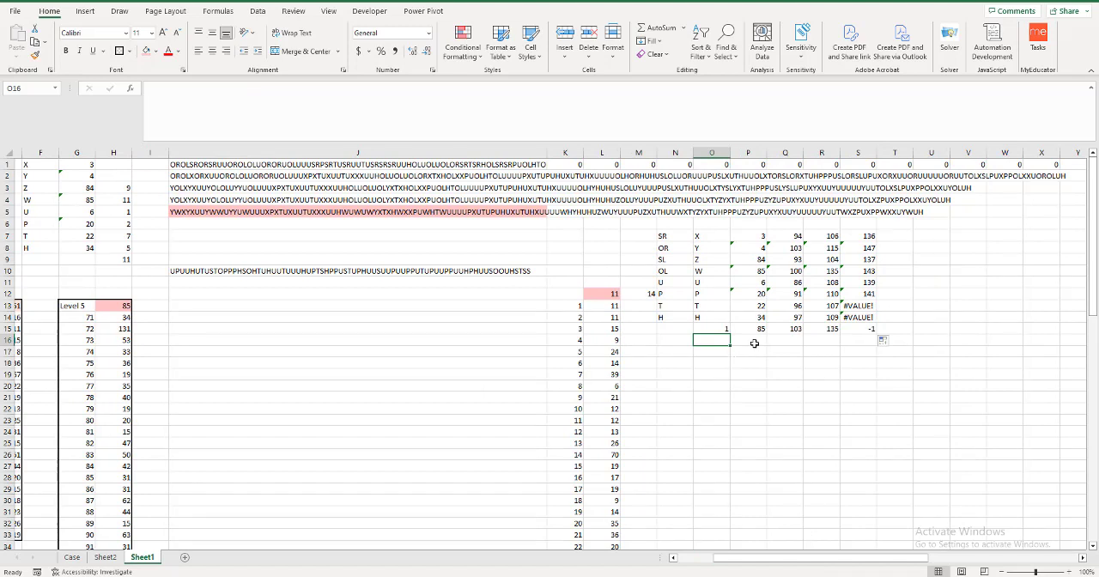
pyautogui.click(751, 342)
pyautogui.write('1')
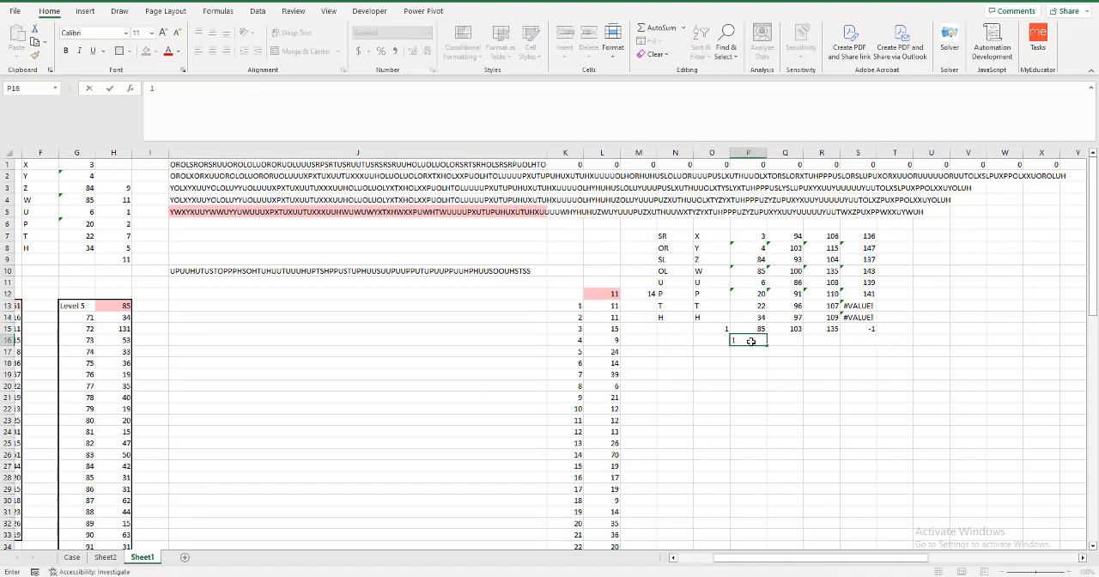
pyautogui.press('Tab')
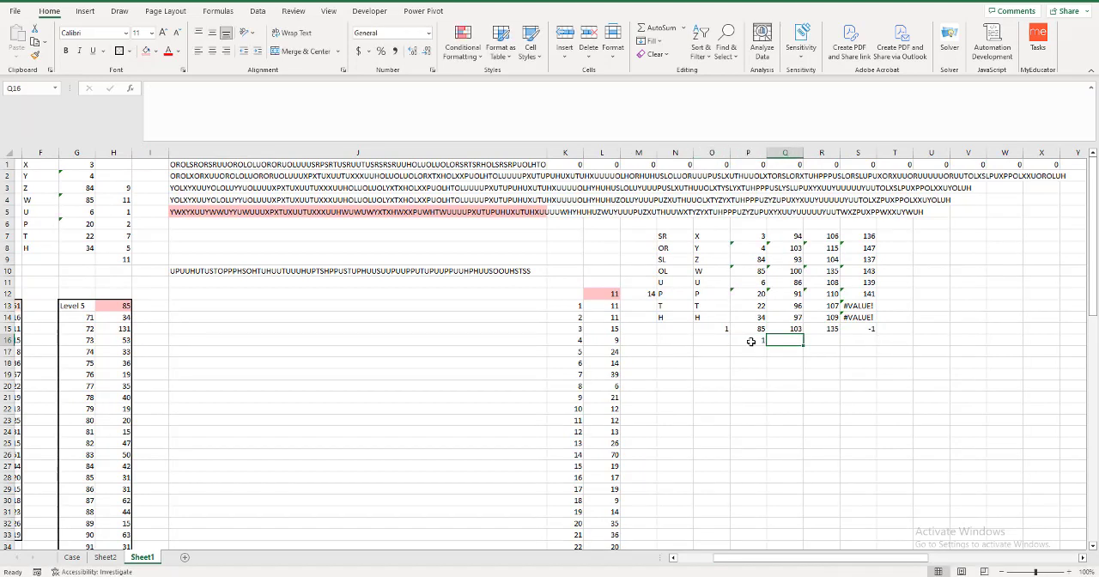
pyautogui.press('BackSpace')
# Number the outfit columns in row 16 with =SEQUENCE(,20) entered in P16.
pyautogui.click(751, 341)
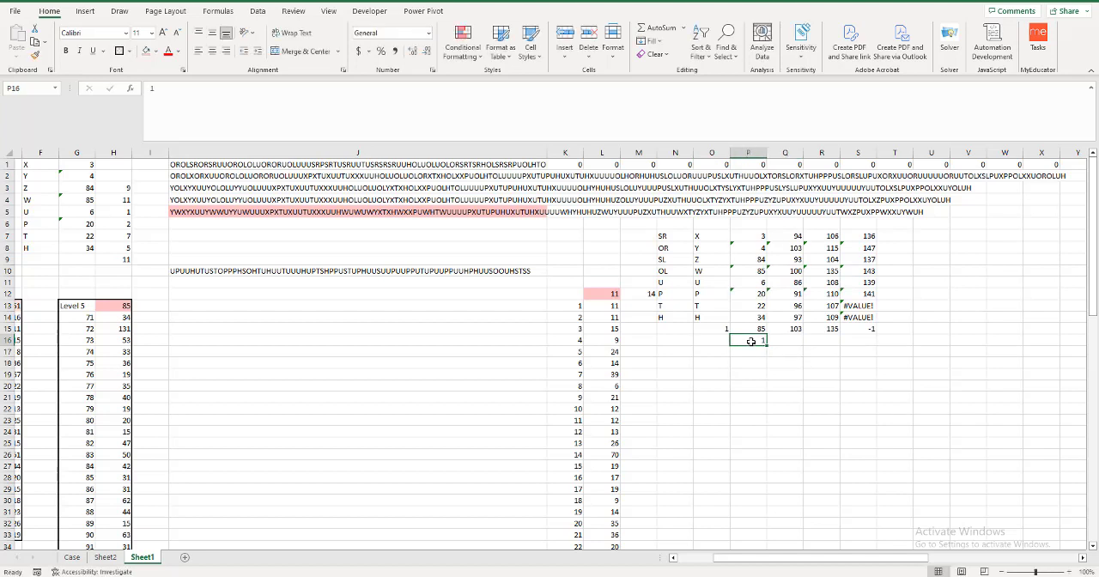
pyautogui.write('=seq')
pyautogui.press('Tab')
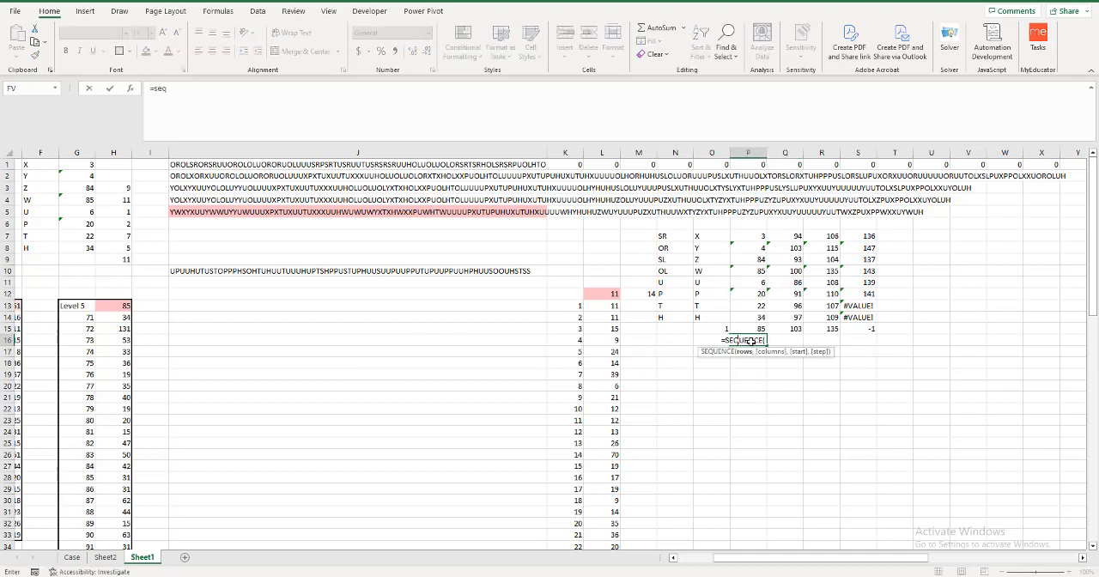
pyautogui.write(',')
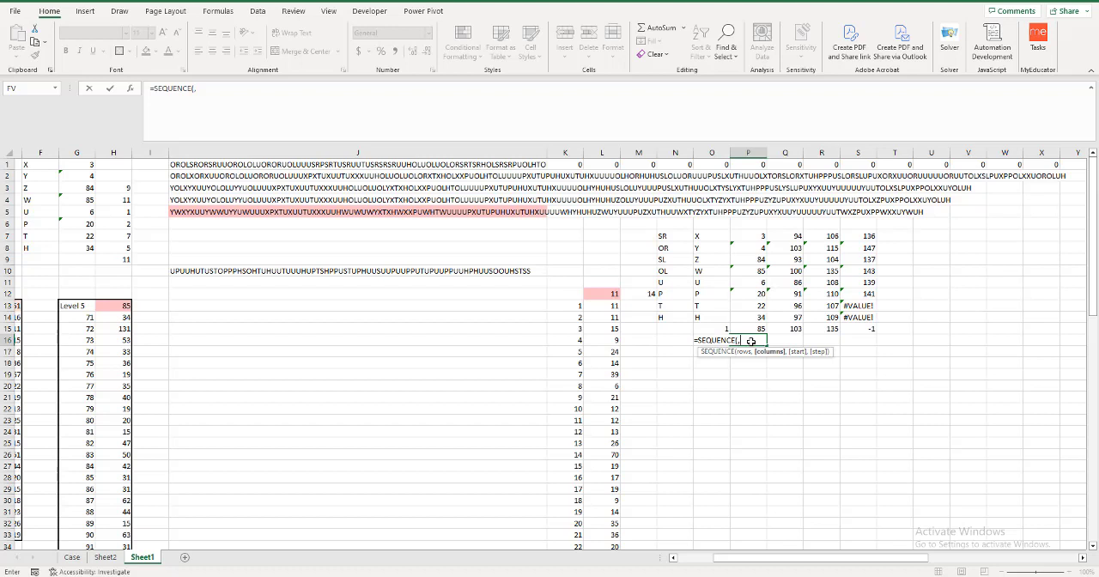
pyautogui.write('20')
pyautogui.press('Tab')
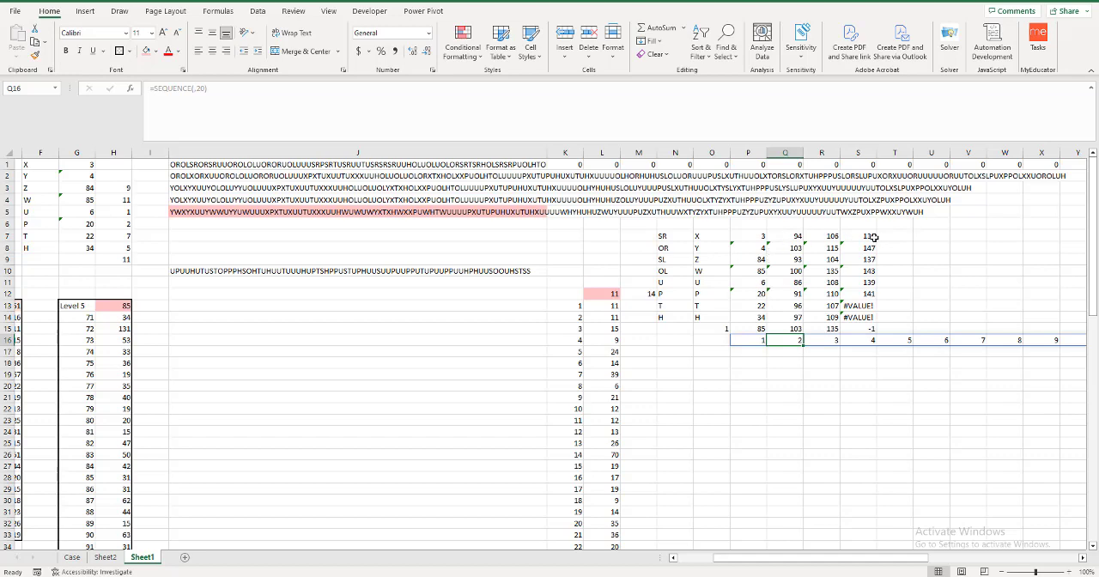
# Fill the FIND and IFERROR formulas in S7:S15 across to column AI, matching the 20 numbered outfit columns.
pyautogui.moveTo(873, 237); pyautogui.dragTo(926, 335)
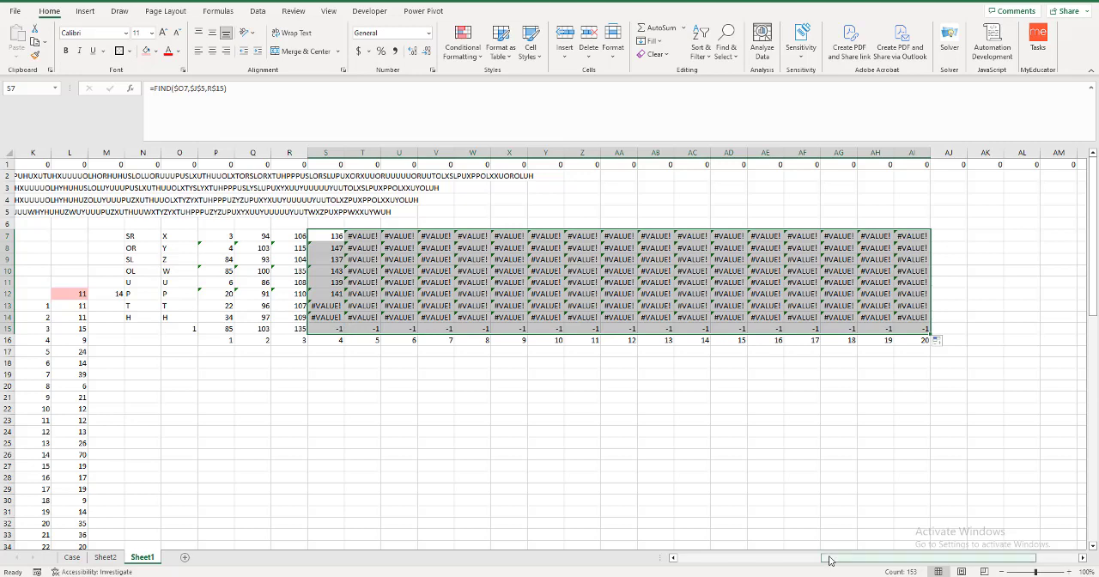
pyautogui.moveTo(830, 560); pyautogui.dragTo(726, 560)
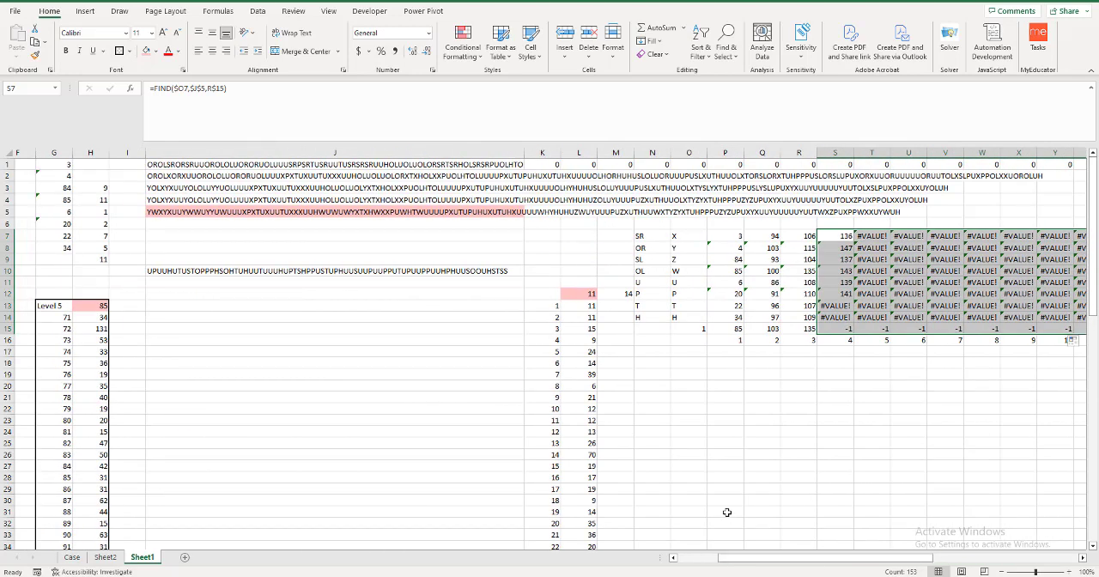
# List the Level 5 game numbers 71 to 100 down column N with =SEQUENCE(30,,71) entered in N18.
pyautogui.click(700, 351)
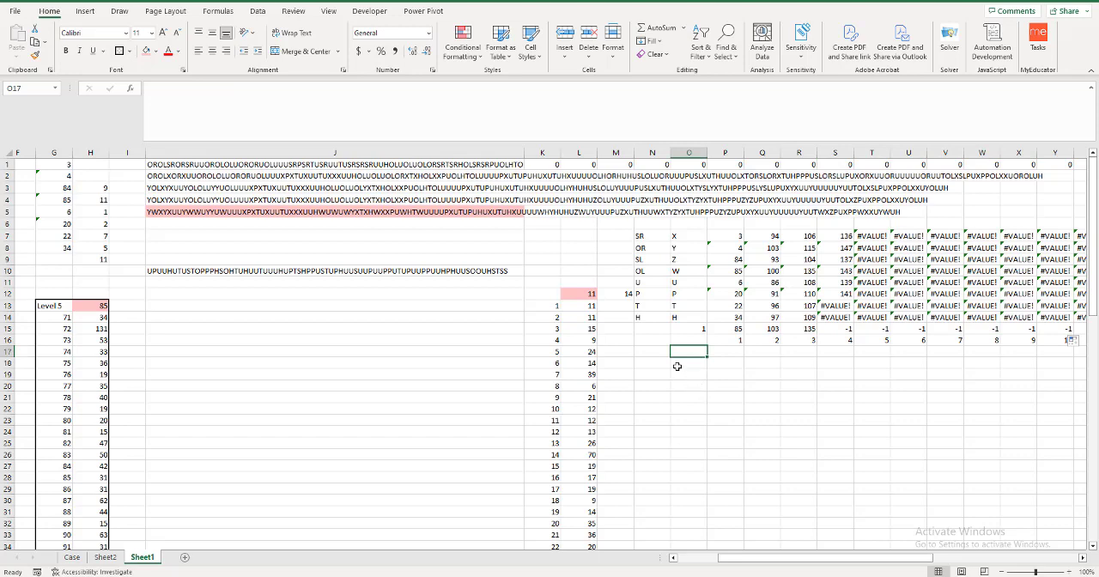
pyautogui.hscroll(-1, 676, 366)
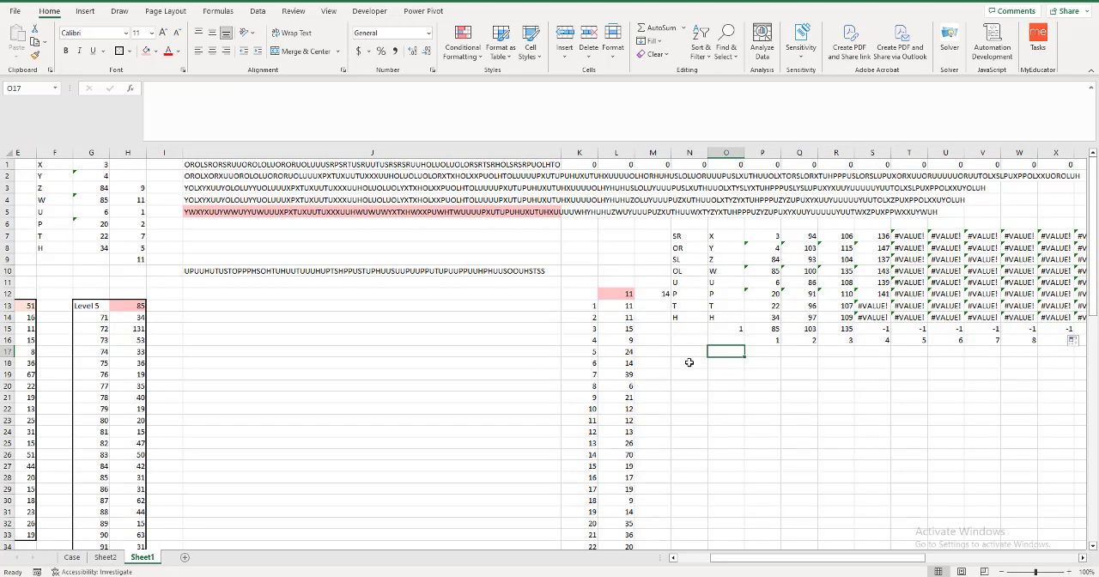
pyautogui.click(691, 363)
pyautogui.write('=')
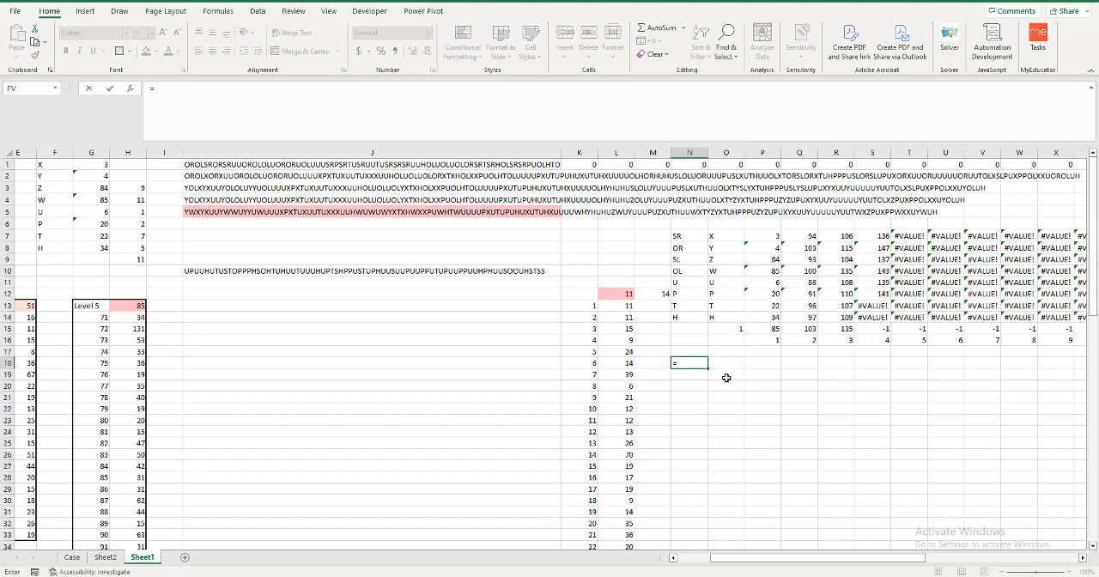
pyautogui.write('se')
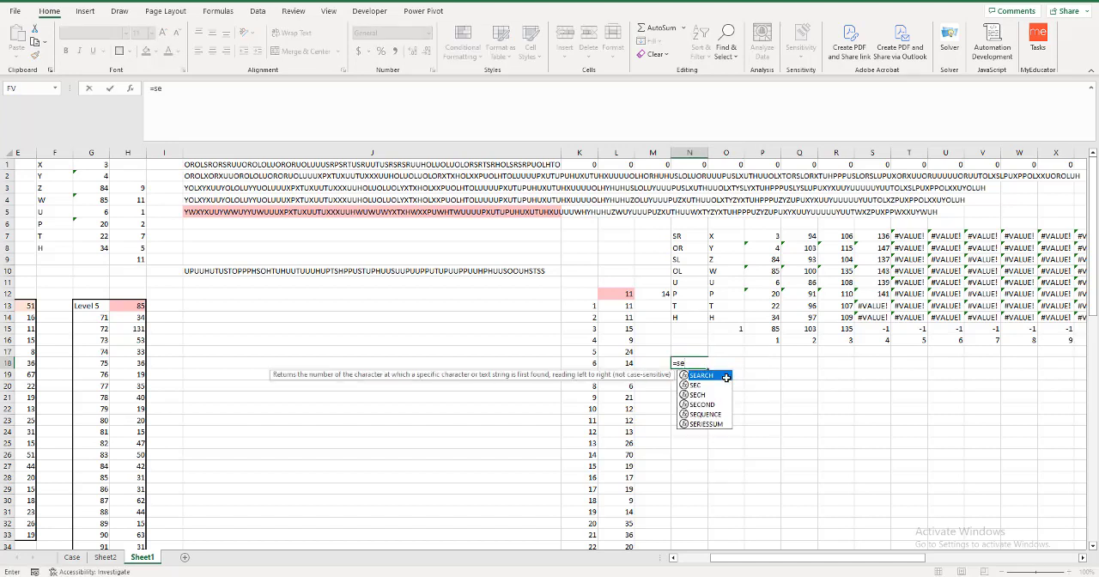
pyautogui.press('Tab')
pyautogui.press('BackSpace')
pyautogui.press('BackSpace')
pyautogui.press('BackSpace')
pyautogui.press('BackSpace')
pyautogui.press('BackSpace')
pyautogui.write('q')
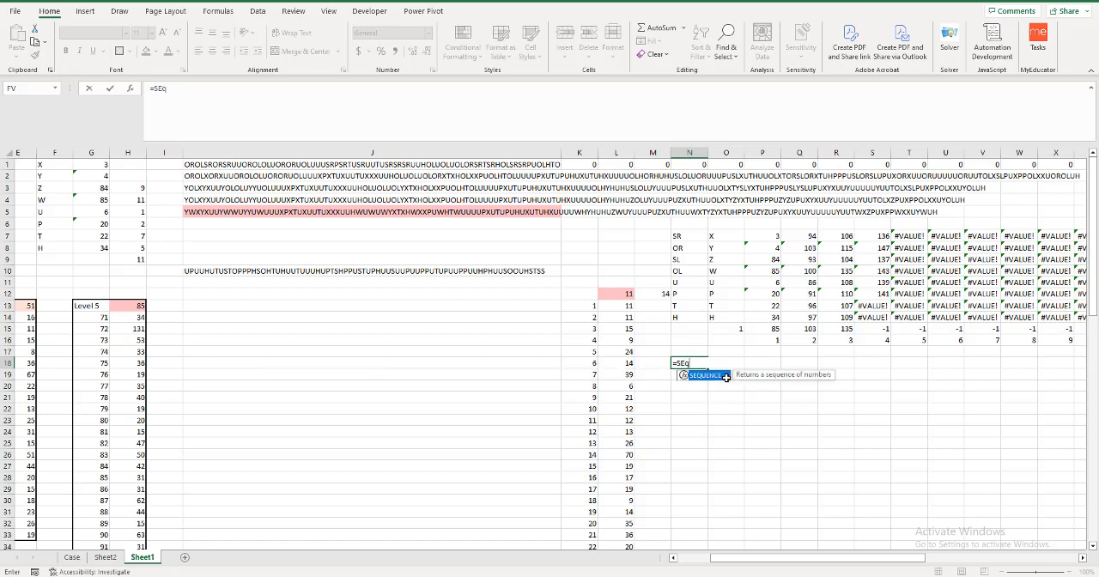
pyautogui.doubleClick(725, 377)
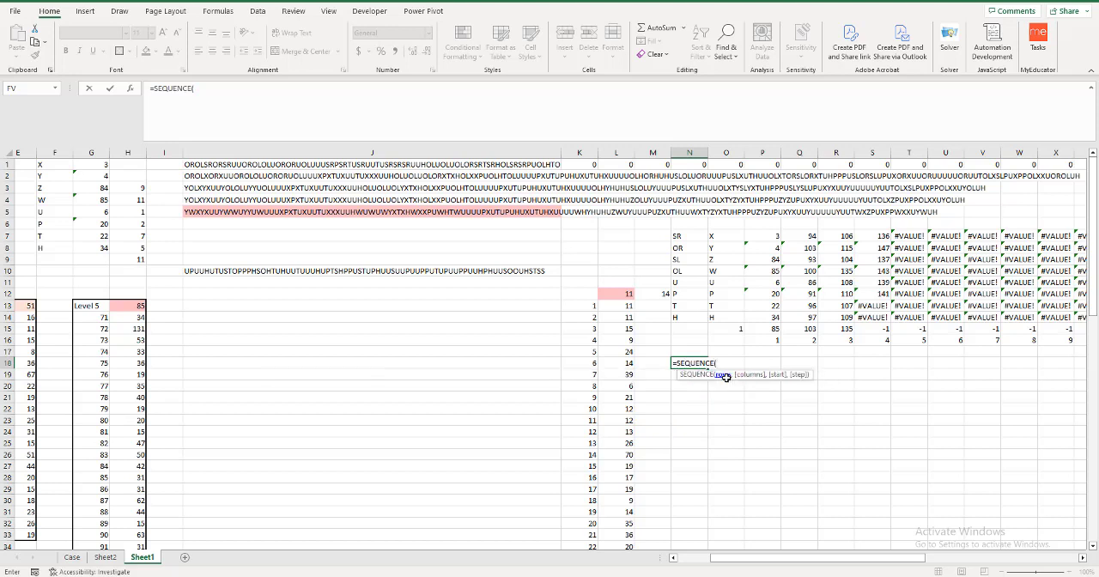
pyautogui.write('30,,71')
pyautogui.press('Return')
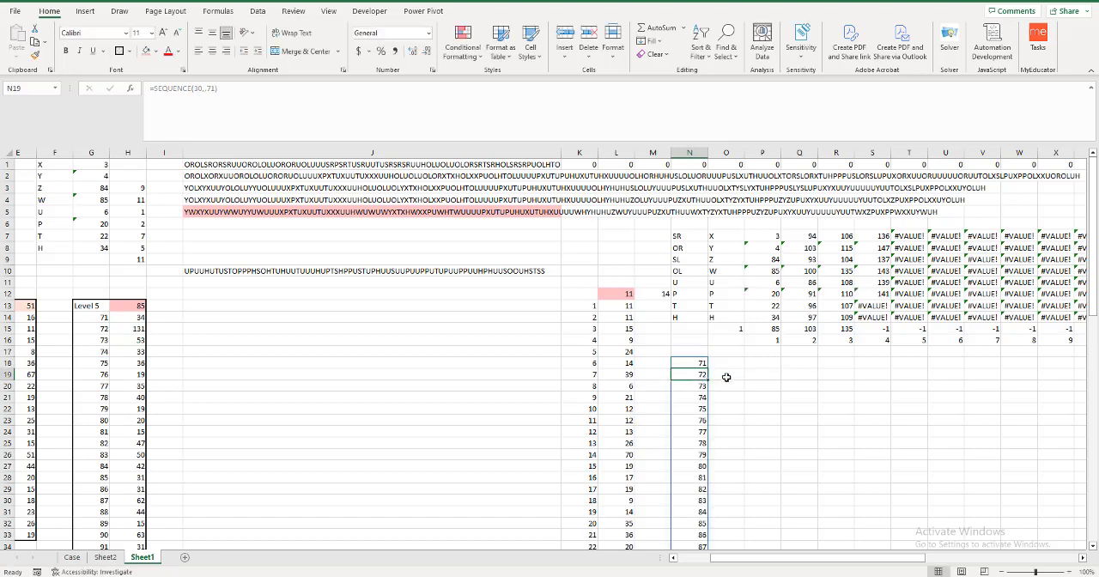
# Enter =XLOOKUP(-1,P15:AI15,P16#) in O17 to return the number of the first incomplete outfit column.
pyautogui.click(728, 352)
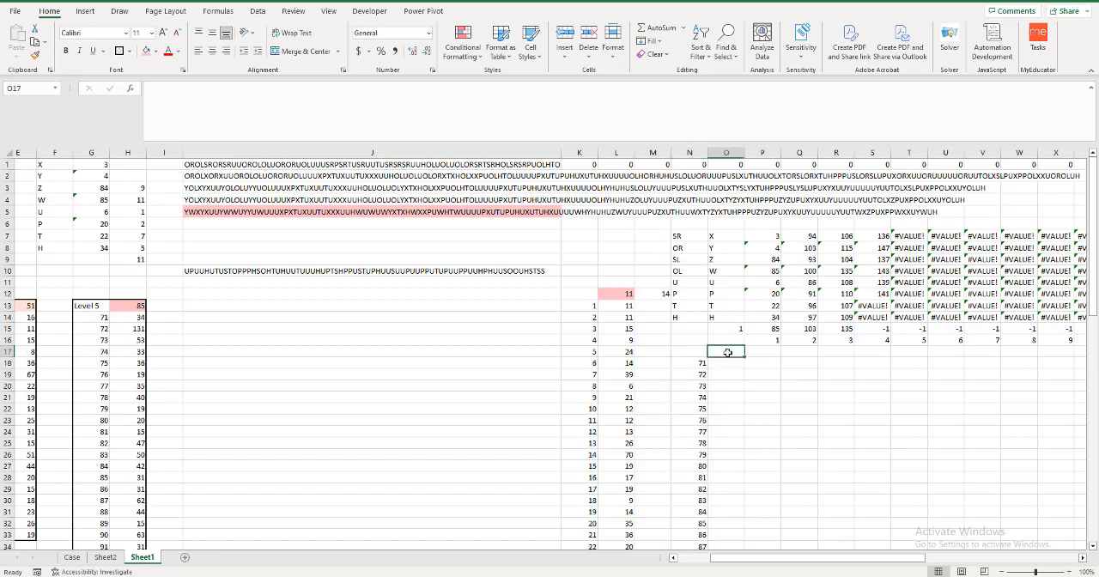
pyautogui.write('=xlook')
pyautogui.press('Tab')
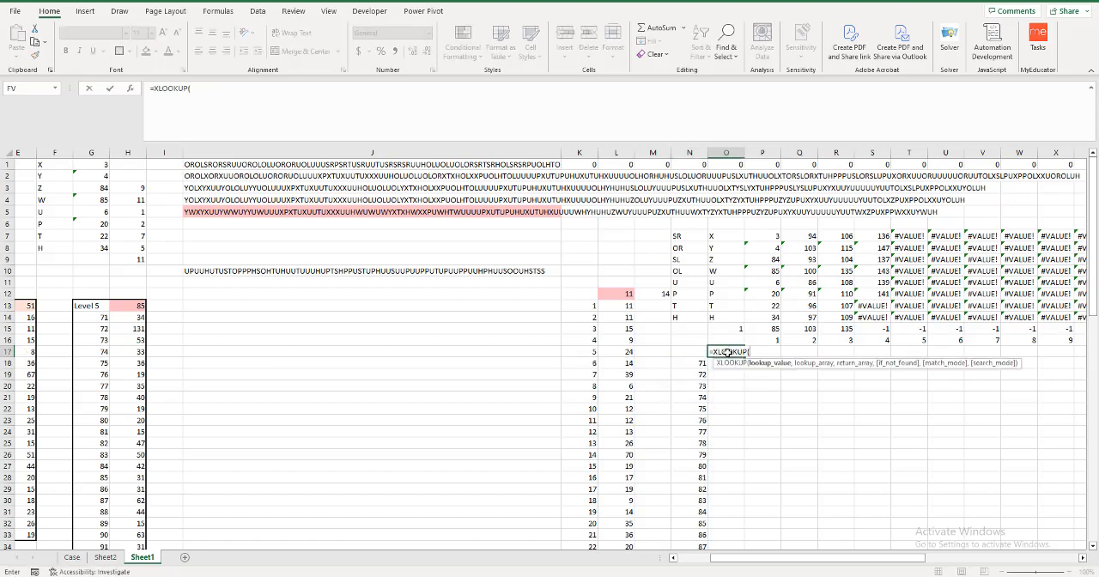
pyautogui.write('-1,')
pyautogui.press('Up')
pyautogui.press('Up')
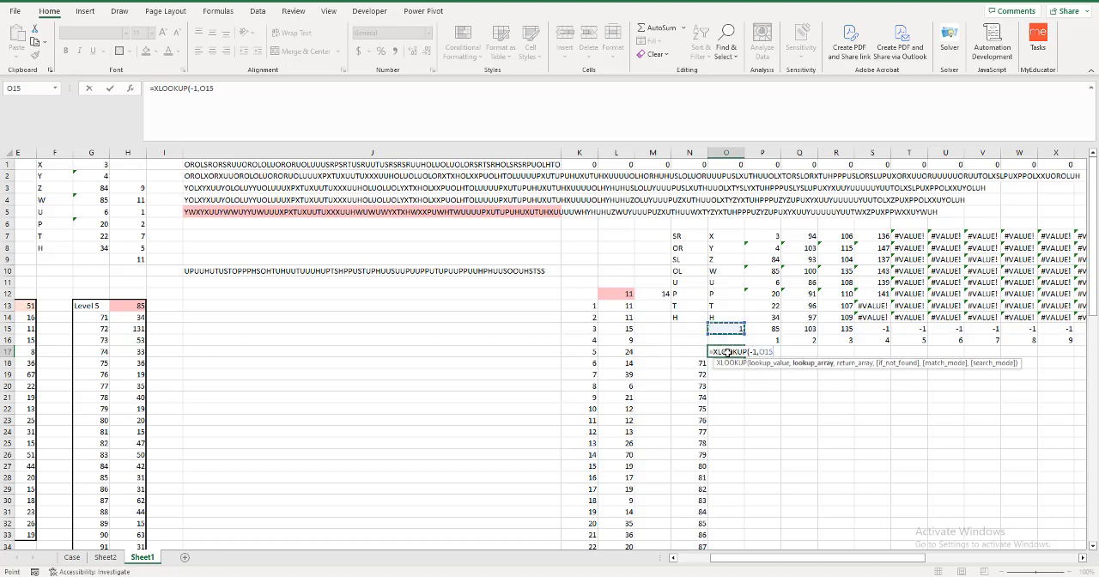
pyautogui.press('Right')
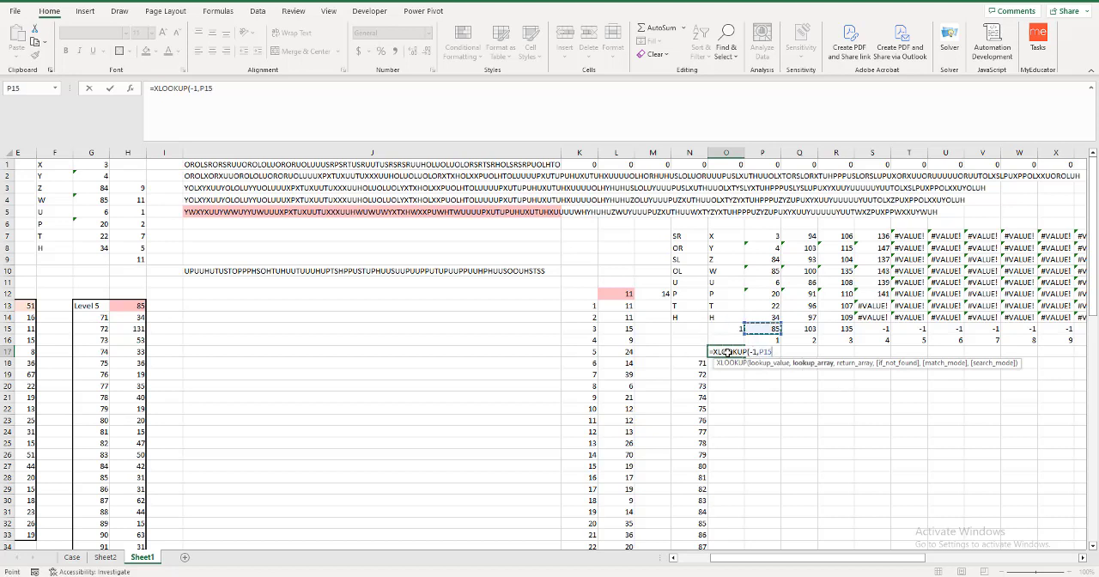
pyautogui.hotkey('ctrl', 'shift', 'Right')
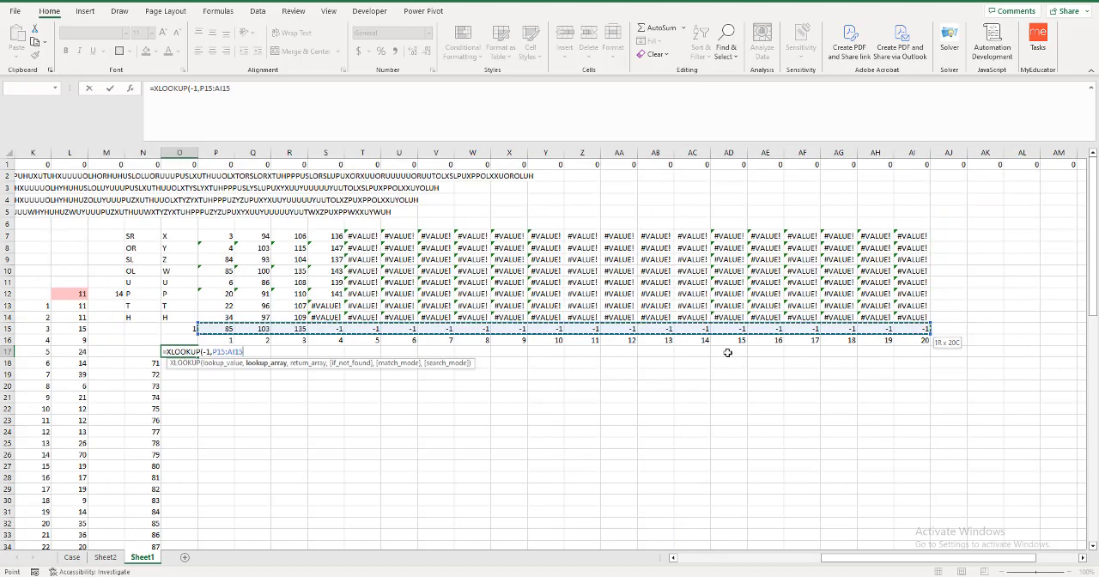
pyautogui.write(',')
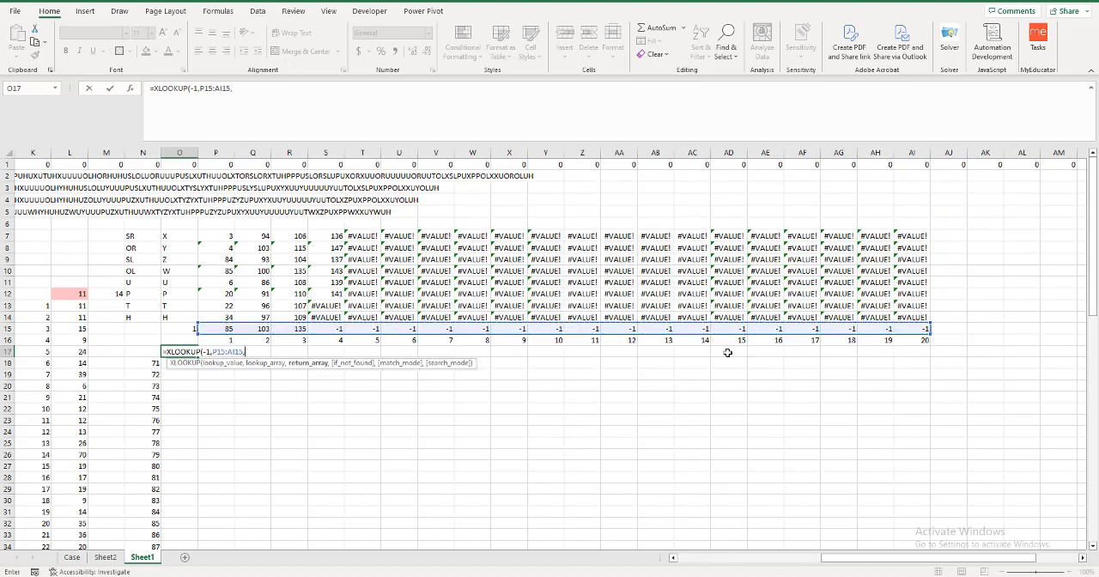
pyautogui.press('Down')
pyautogui.press('Up')
pyautogui.press('Up')
pyautogui.press('Right')
pyautogui.hotkey('ctrl', 'shift', 'Right')
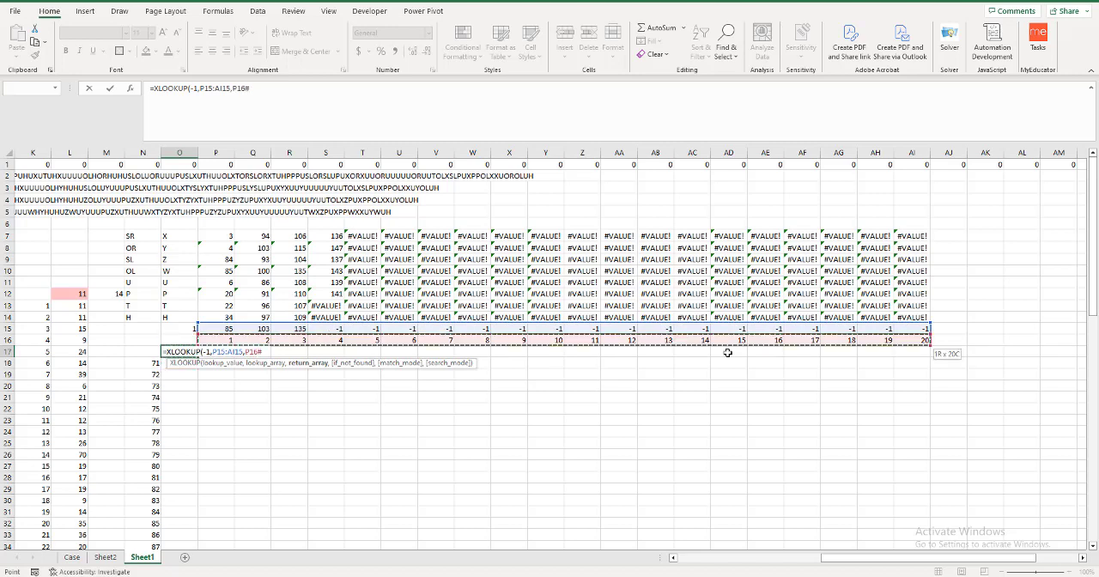
pyautogui.write(')')
pyautogui.press('Return')
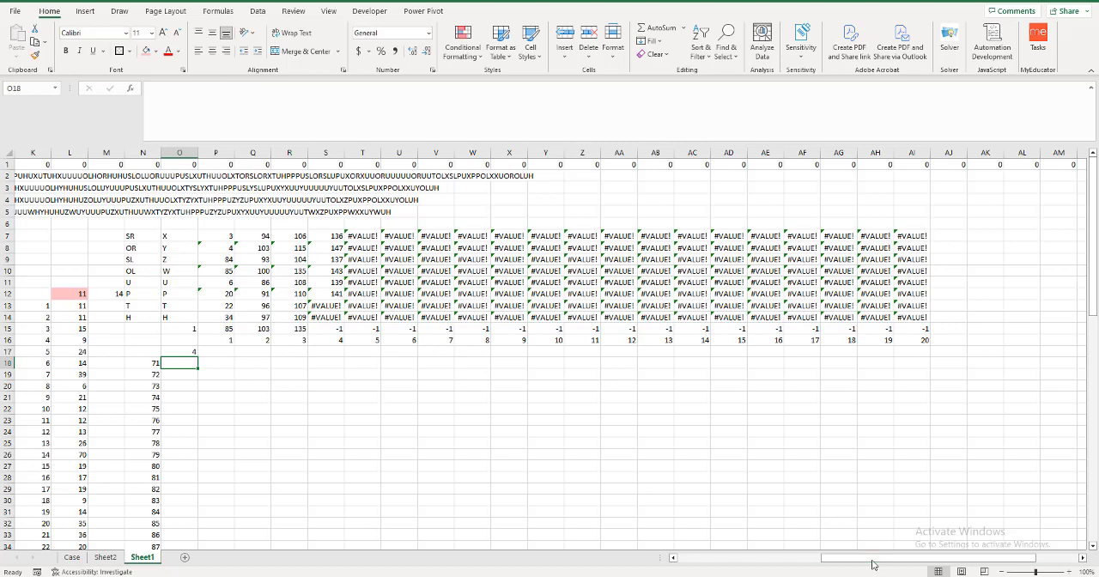
# Create a what-if data table over N17:O47 with A1 as the column input cell.
pyautogui.moveTo(876, 567); pyautogui.dragTo(852, 568)
pyautogui.moveTo(264, 353); pyautogui.dragTo(291, 352)
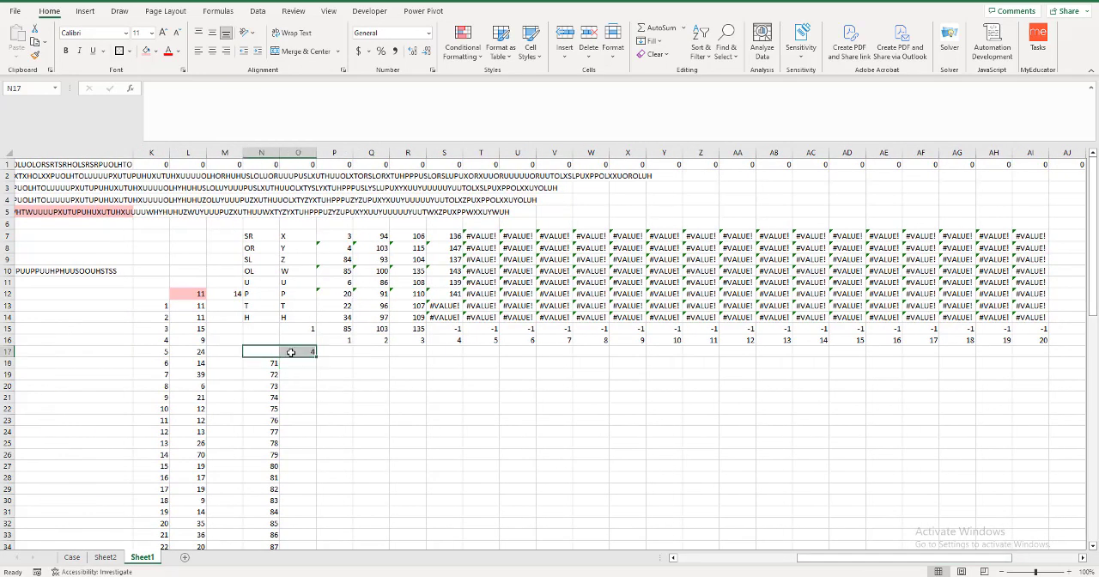
pyautogui.hotkey('ctrl', 'shift', 'Down')
pyautogui.hotkey('ctrl', 'shift', 'Down')
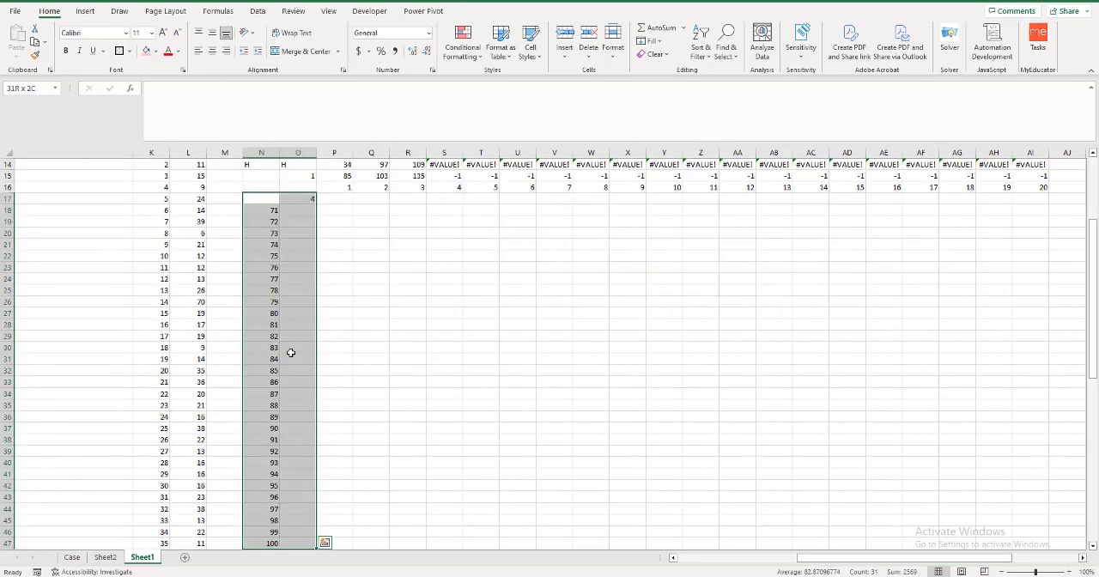
pyautogui.click(257, 11)
pyautogui.click(839, 52)
pyautogui.click(860, 107)
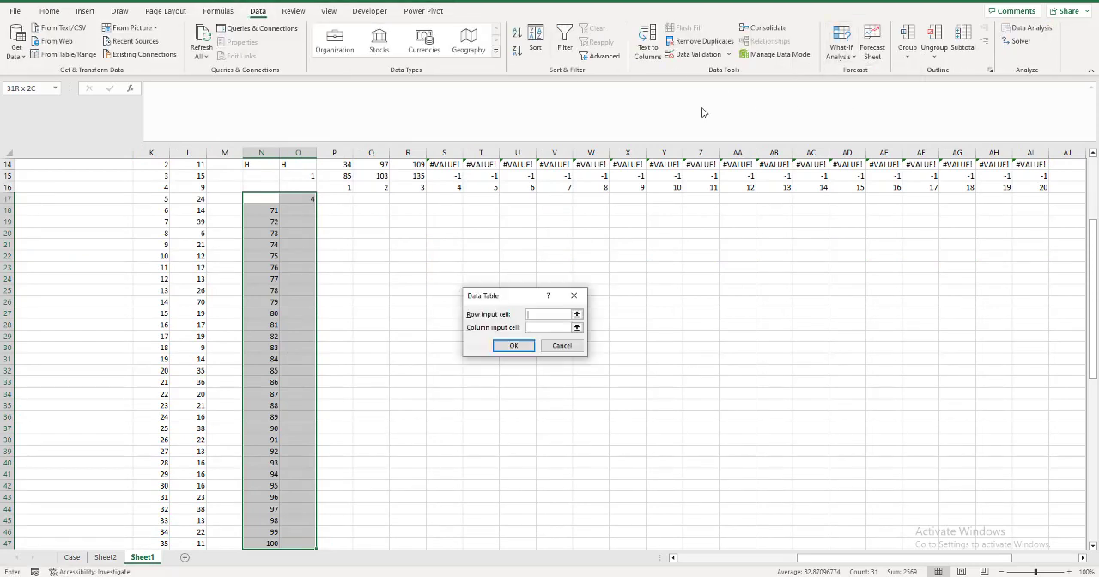
pyautogui.click(567, 328)
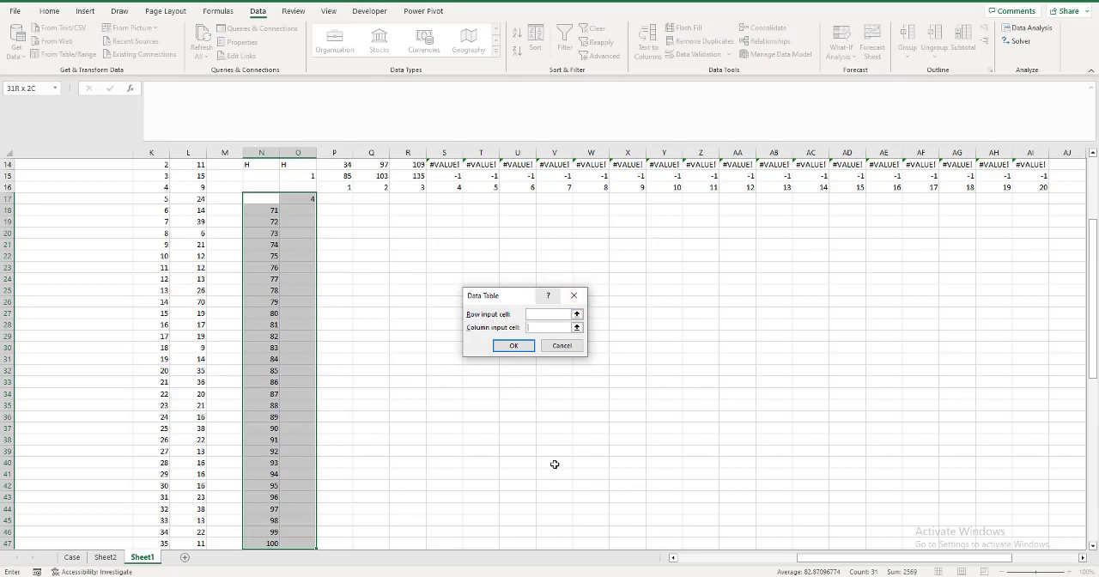
pyautogui.write('a1')
pyautogui.press('Return')
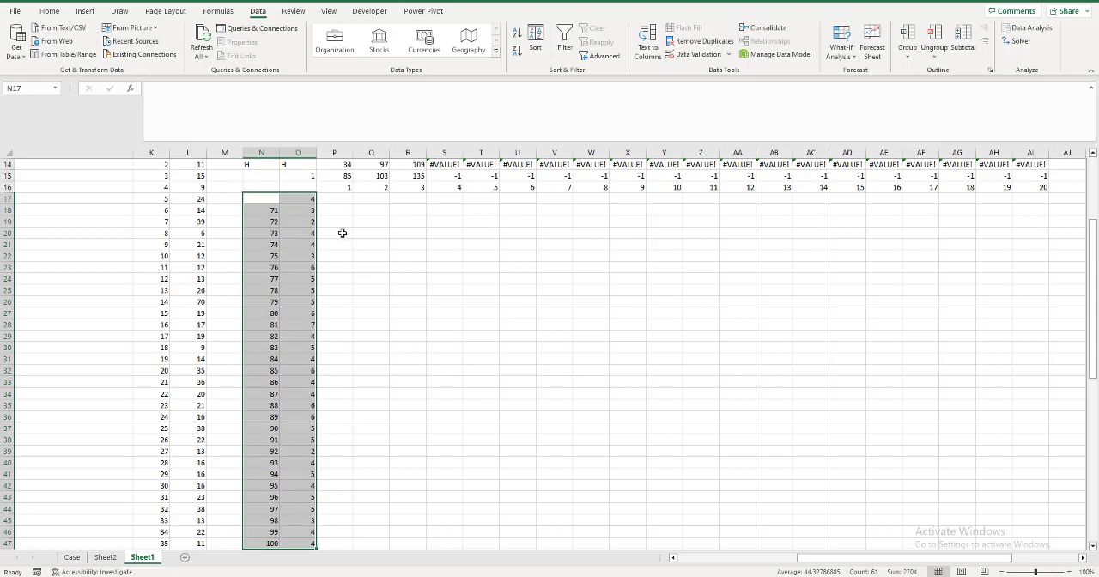
# Check the Bonus 3 question on the Case sheet, and enter =XLOOKUP(90,O18:O47,N18#) in P18 of Sheet1.
pyautogui.click(72, 558)
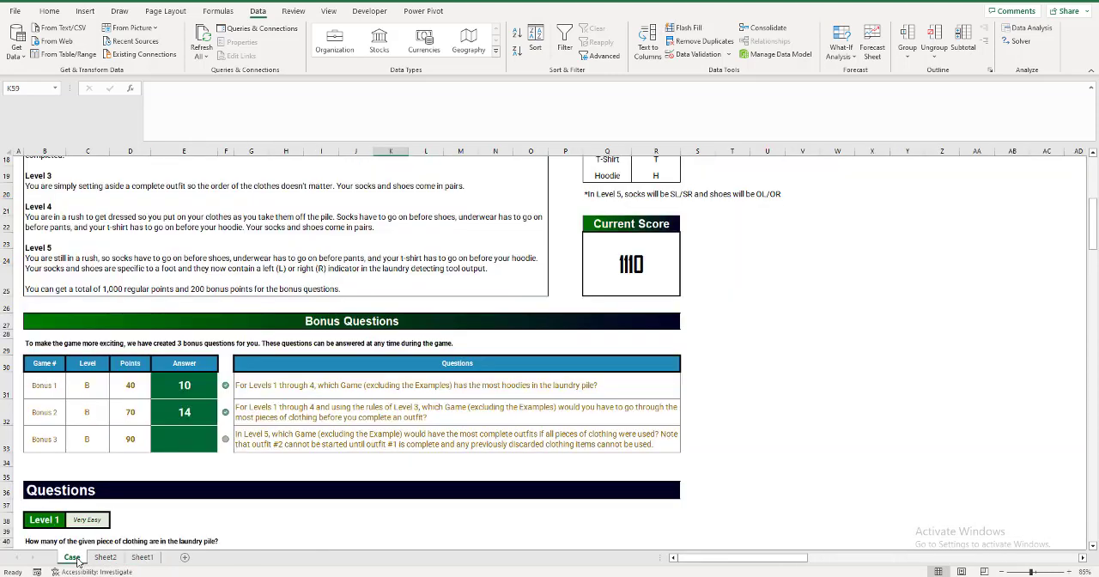
pyautogui.click(143, 557)
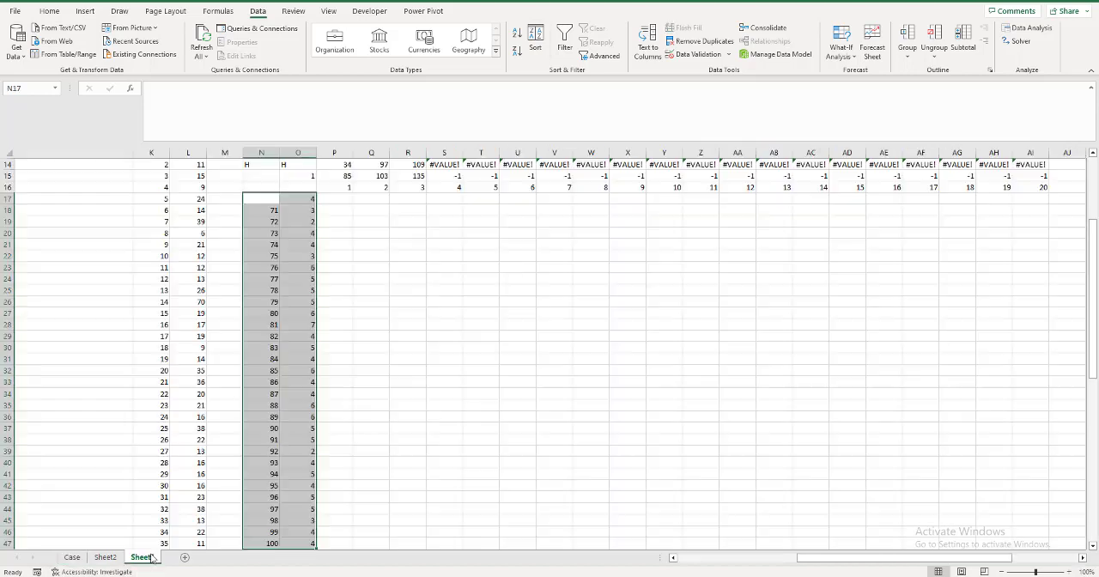
pyautogui.scroll(1, 375, 365)
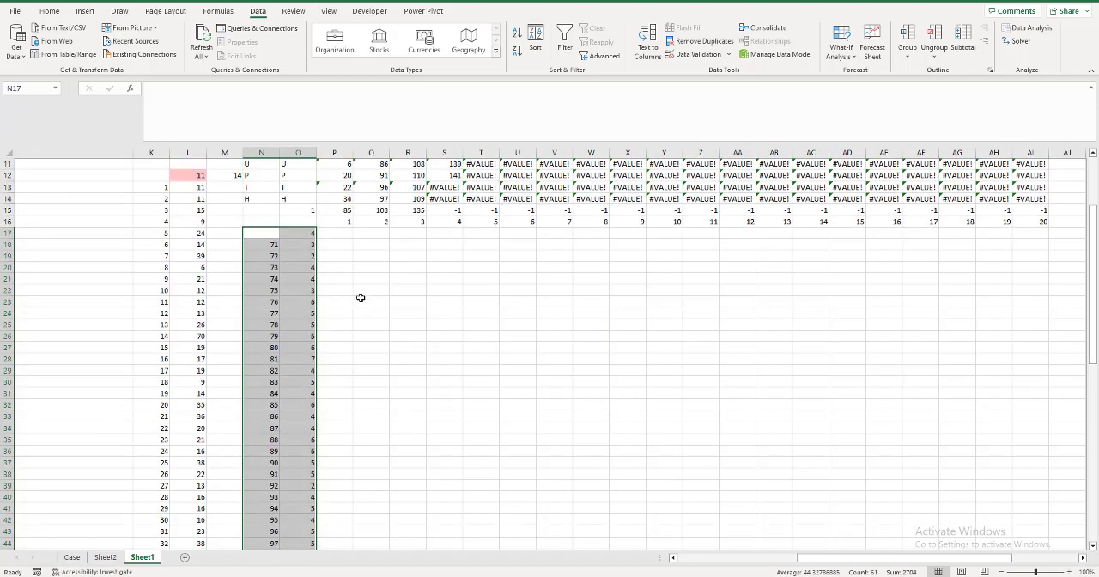
pyautogui.click(341, 247)
pyautogui.write('=xlookup')
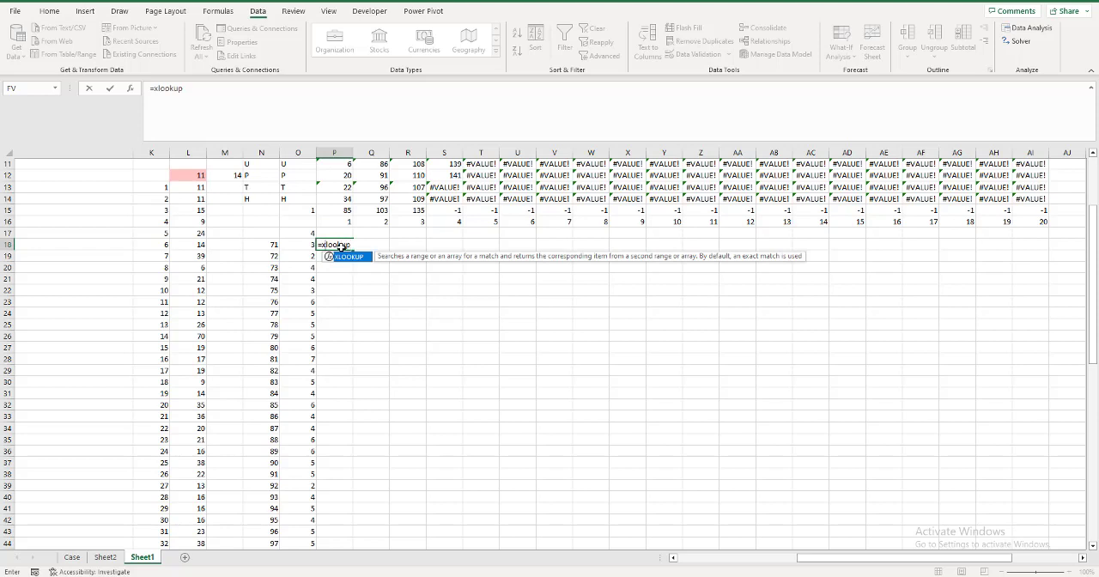
pyautogui.press('Tab')
pyautogui.write('90,')
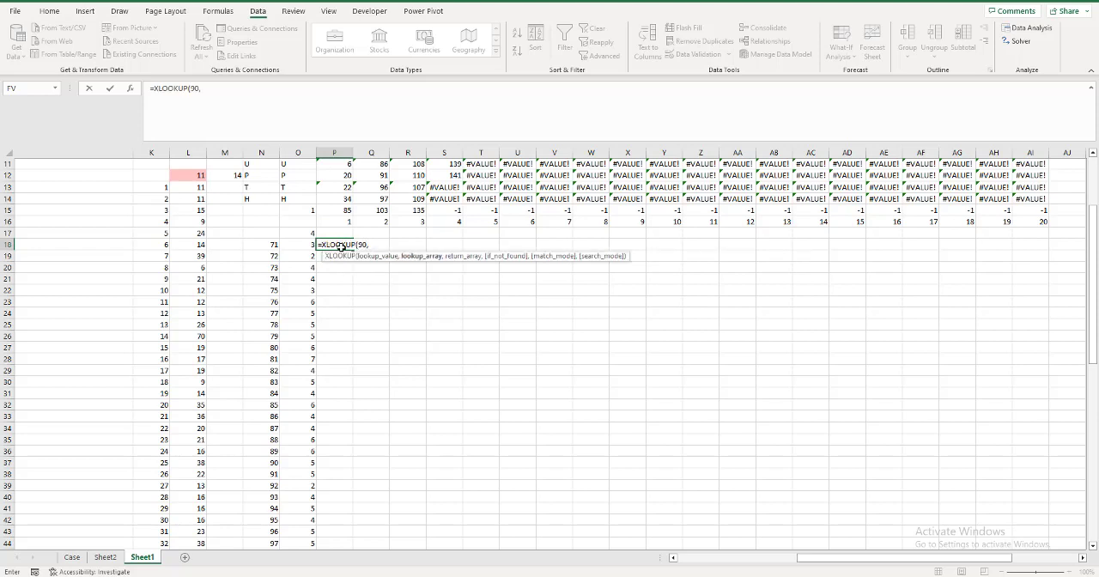
pyautogui.press('Left')
pyautogui.hotkey('ctrl', 'shift', 'Down')
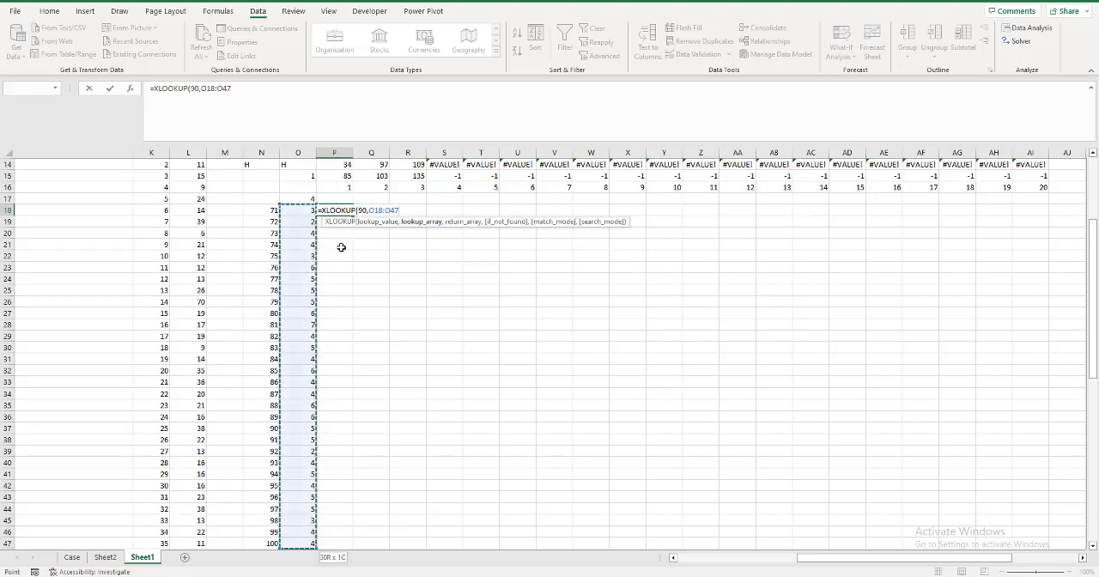
pyautogui.write(',')
pyautogui.press('Left')
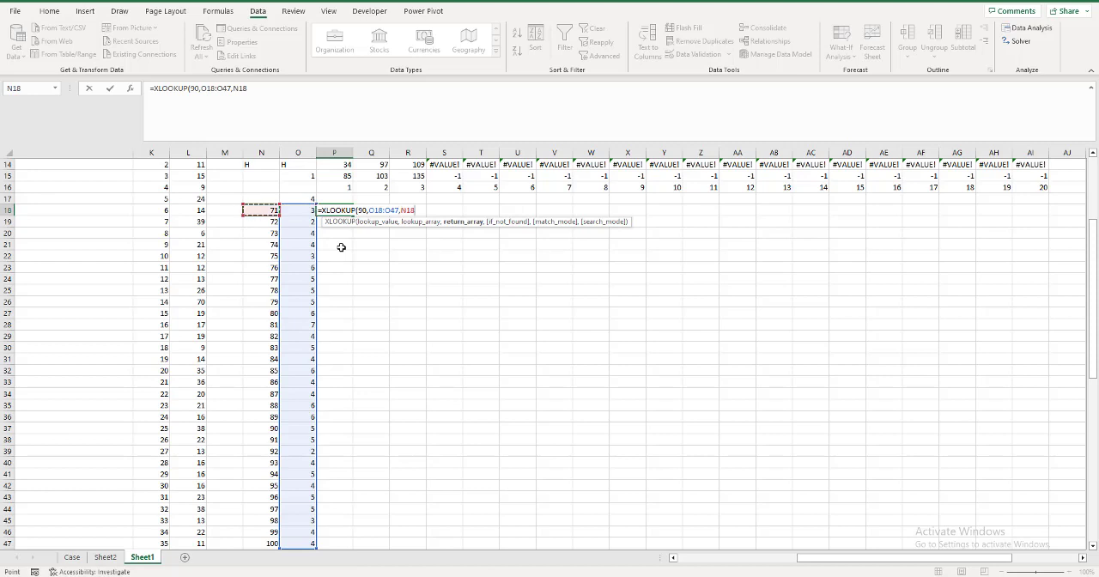
pyautogui.hotkey('ctrl', 'shift', 'Down')
pyautogui.write(')')
pyautogui.press('Return')
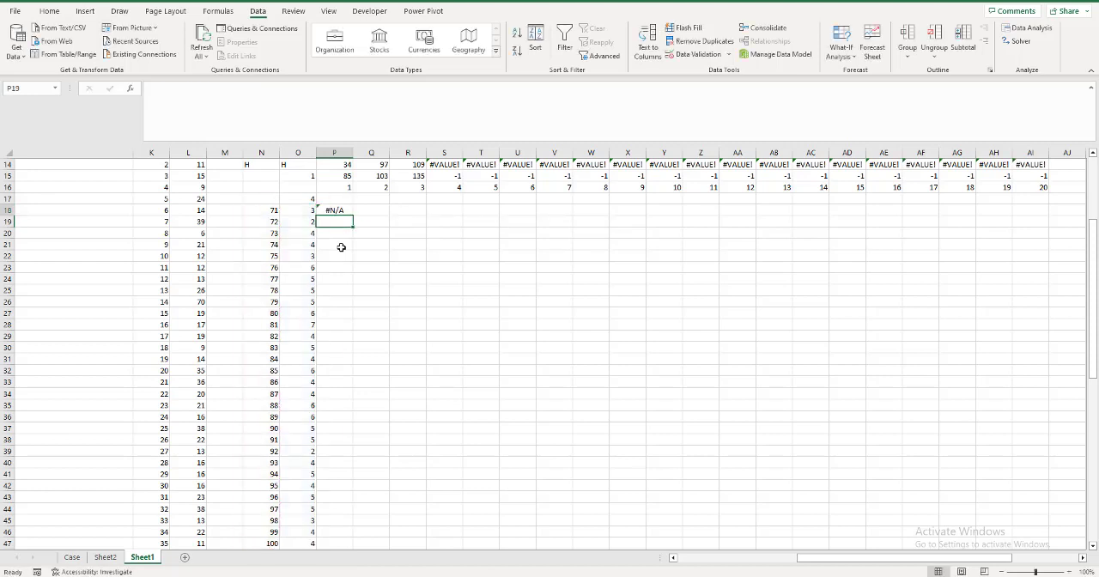
# Change the P18 formula to =XLOOKUP(90,O18:O47,N18#,,-1) so it matches the next smaller value.
pyautogui.doubleClick(344, 210)
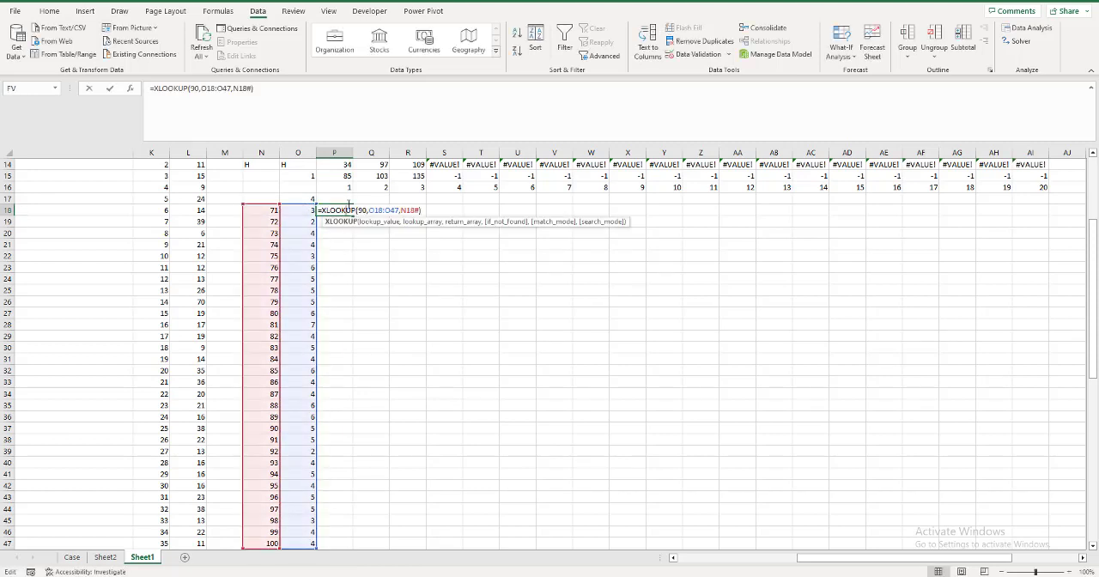
pyautogui.click(252, 93)
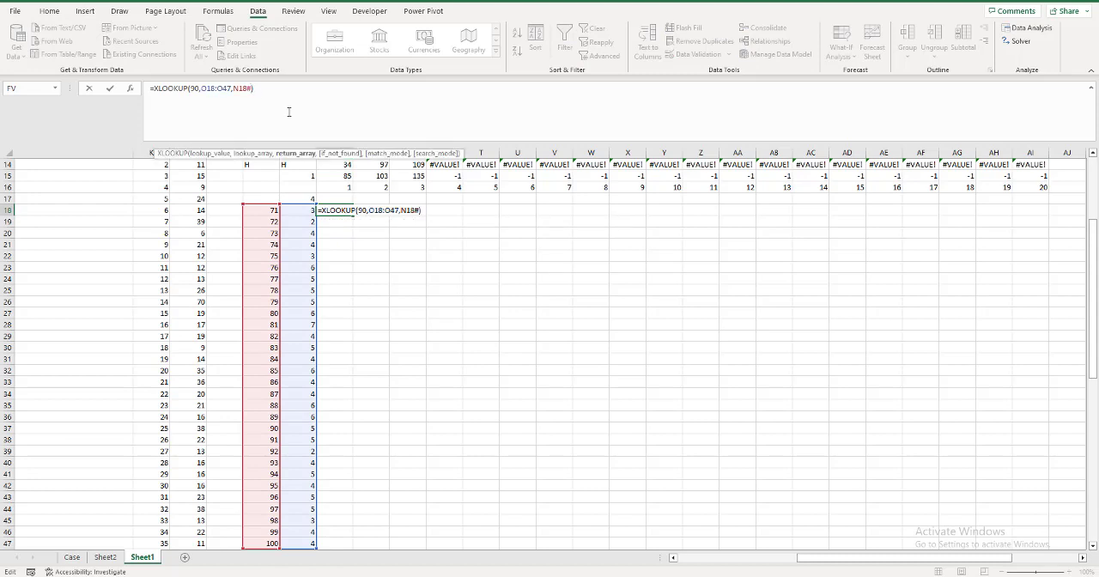
pyautogui.write(',,-1')
pyautogui.press('Return')
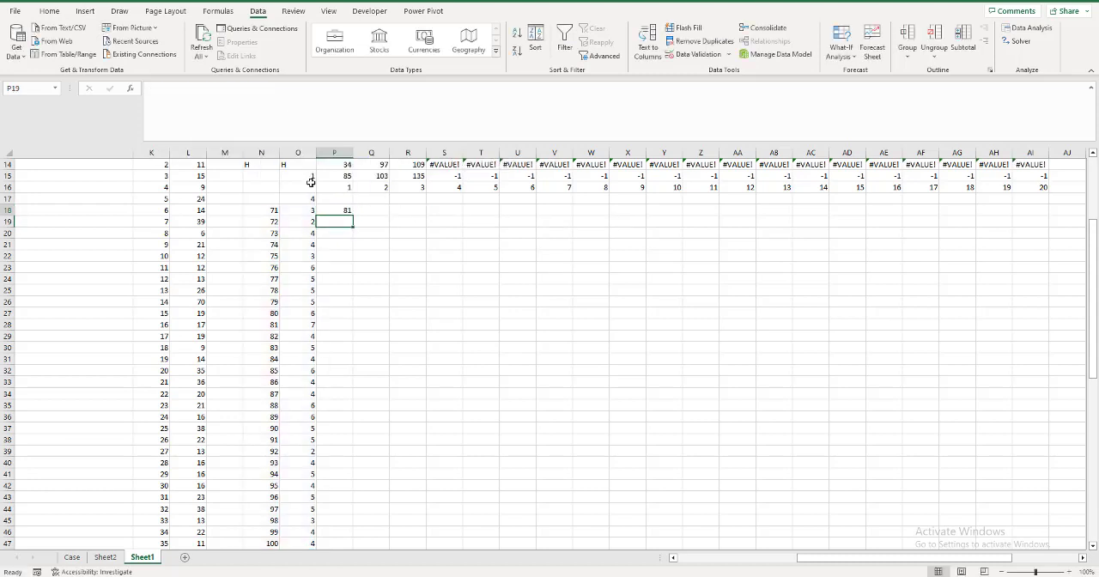
pyautogui.click(343, 211)
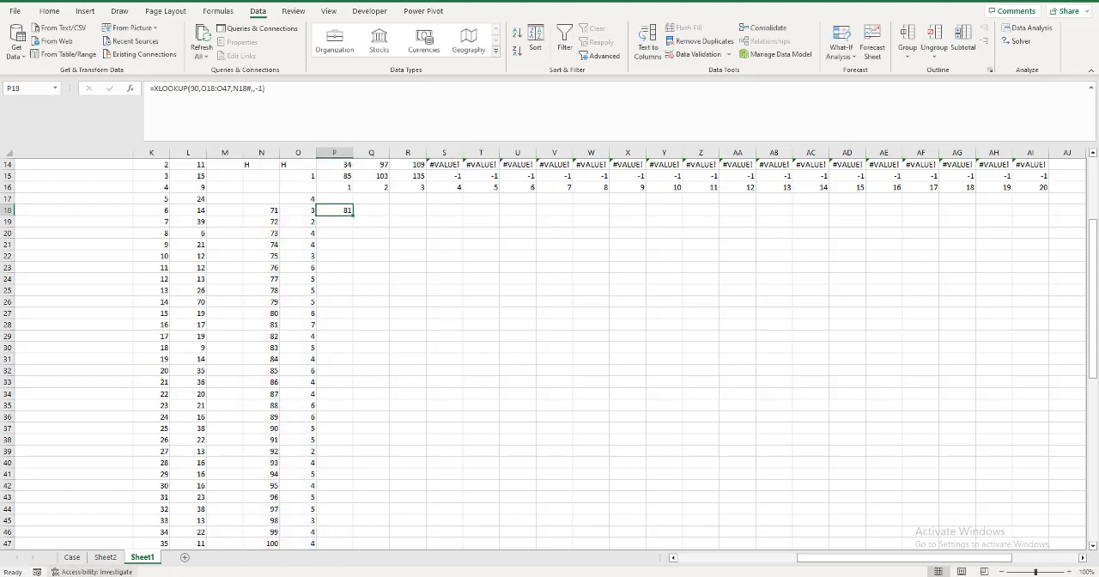
# Enter 81 as the Bonus 3 answer in E33 of the Case sheet.
pyautogui.click(74, 558)
pyautogui.click(180, 444)
pyautogui.write('81')
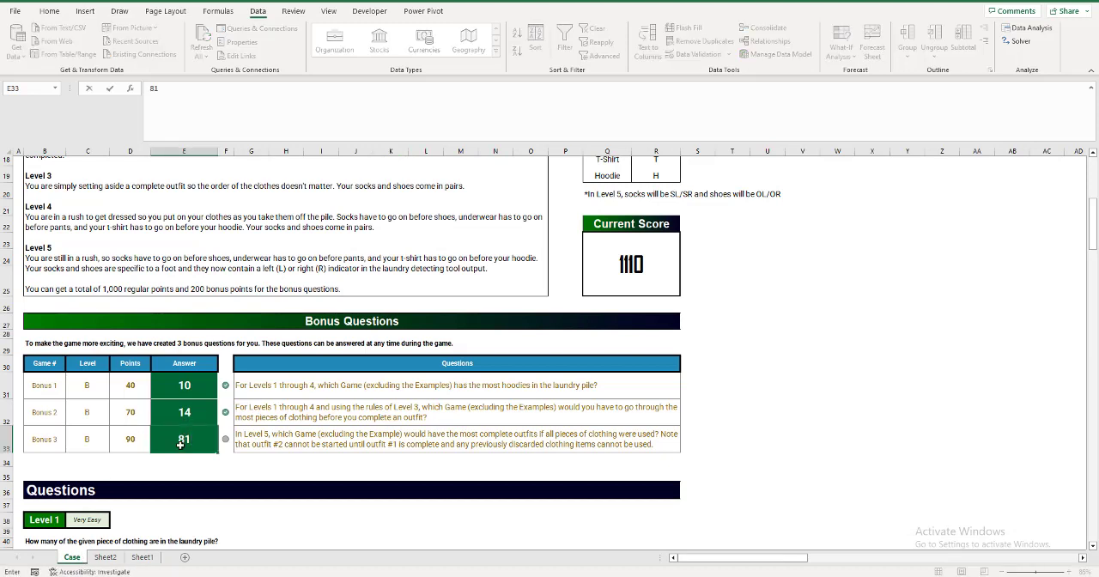
pyautogui.press('Return')
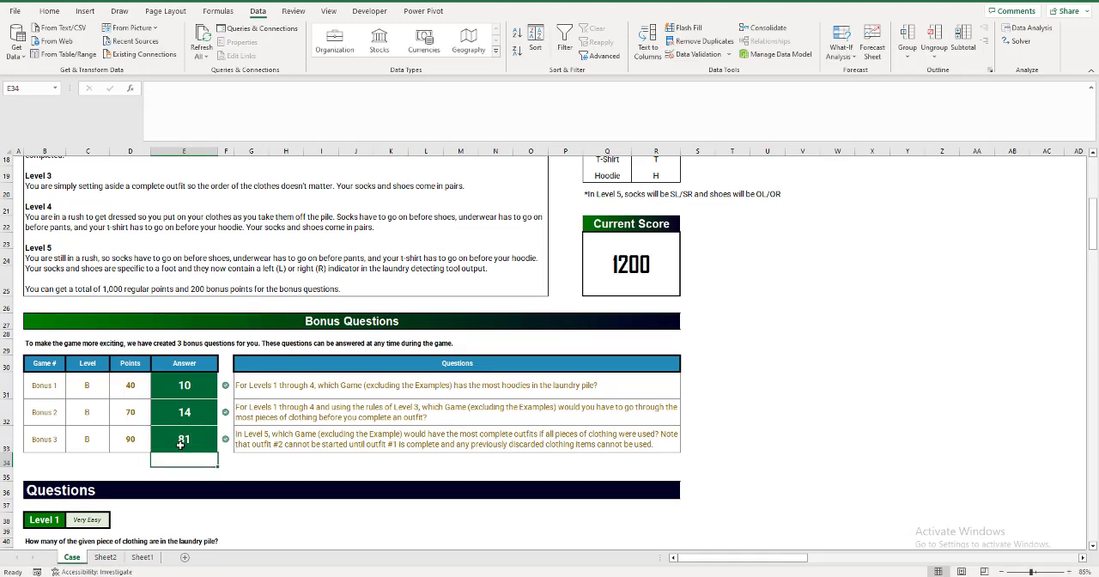